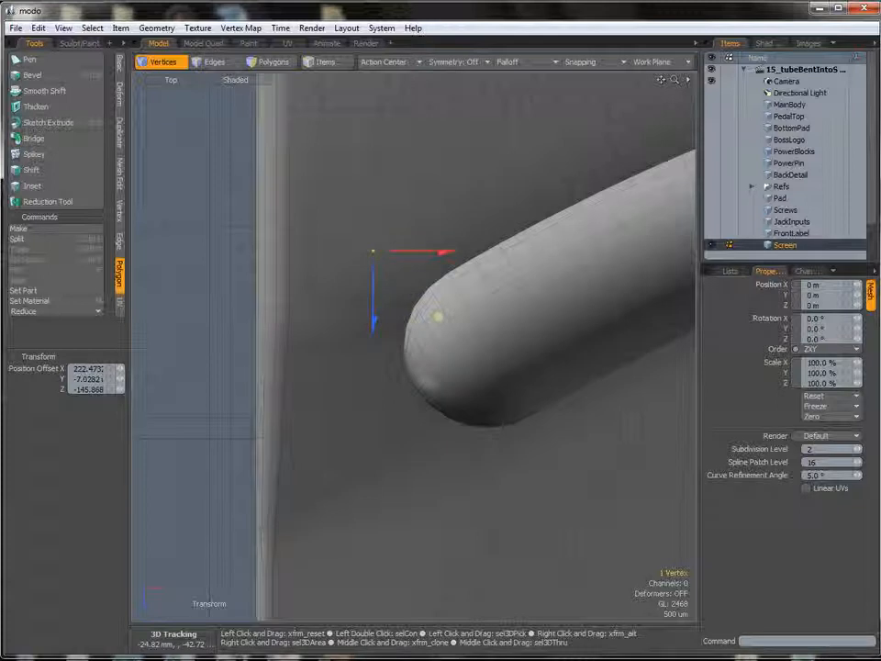
Move the vertex outside the tube's rounded end by about 512 um in X and -350 um in Z
key(q)
click(307, 292)
key(w)
drag(374, 360, 396, 343)
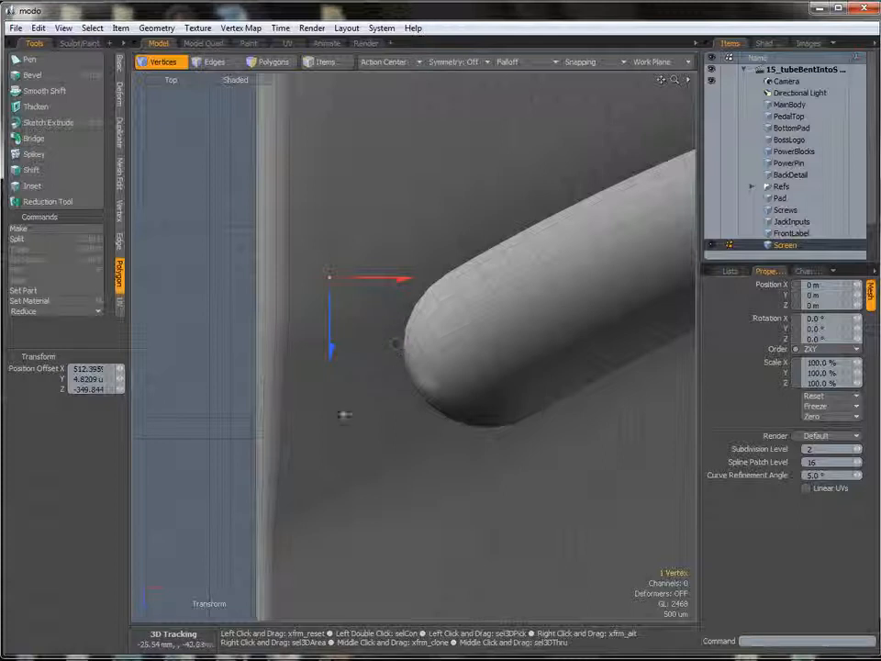
key(q)
click(303, 349)
Select the seven rows of vertices along the mesh's side edge and scale them to 125% in Z about the first row
alt+shift+drag(303, 348, 329, 270)
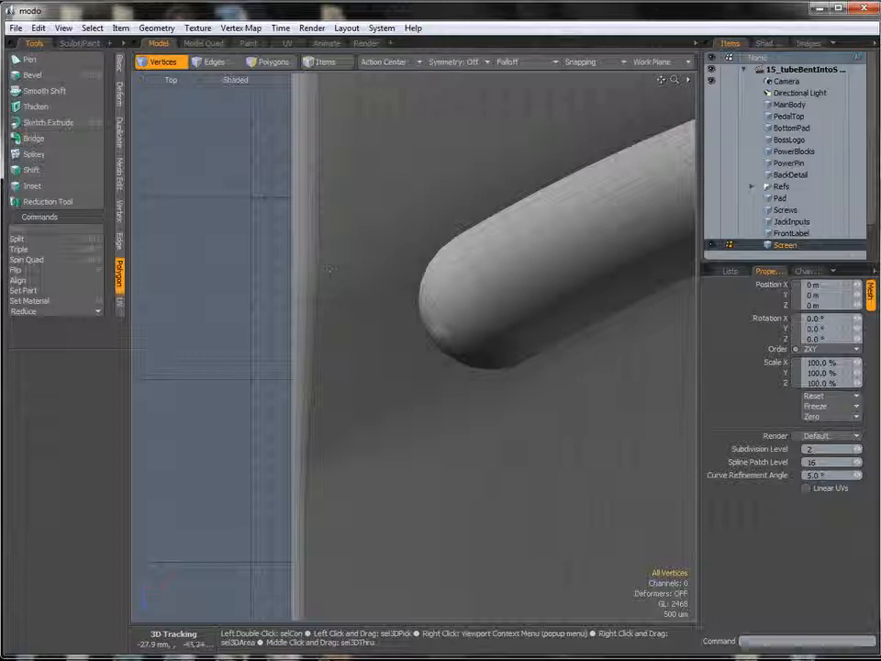
alt+shift+drag(339, 290, 326, 207)
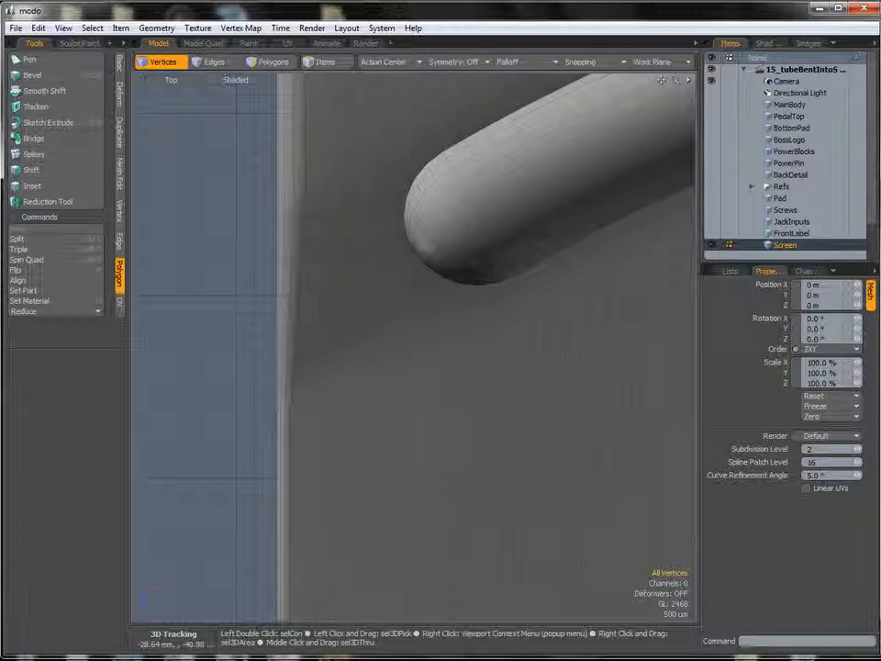
mouse_move(241, 216)
right_down()
mouse_move(266, 167)
mouse_move(334, 413)
mouse_move(236, 196)
mouse_move(239, 213)
right_up()
alt+shift+drag(273, 263, 255, 300)
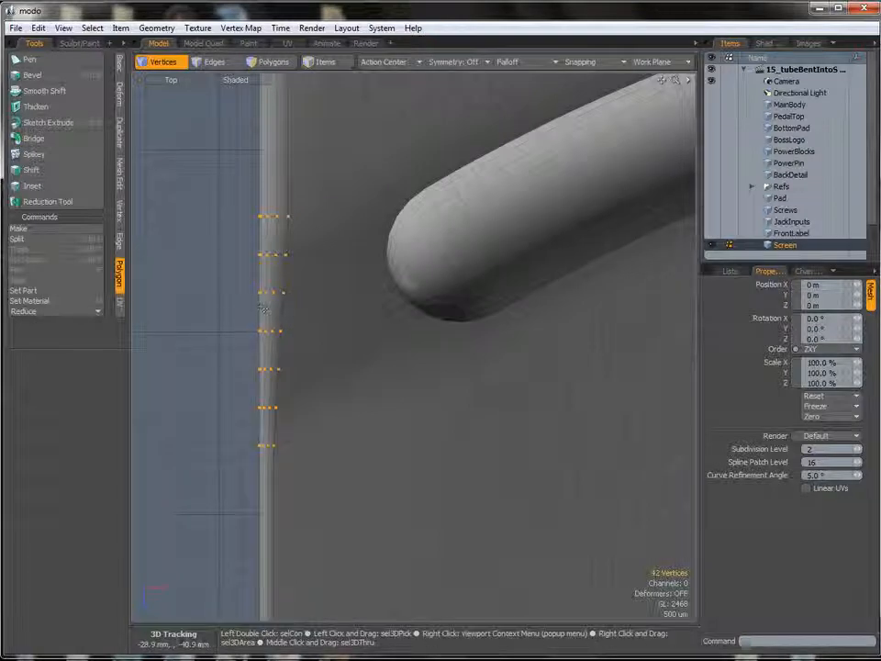
key(r)
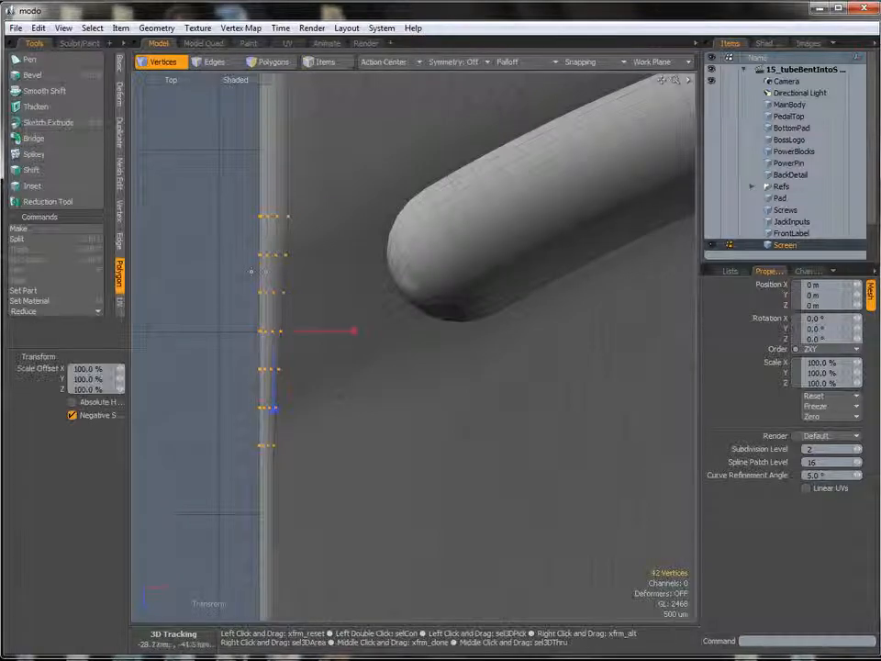
click(252, 216)
alt+shift+drag(322, 339, 307, 319)
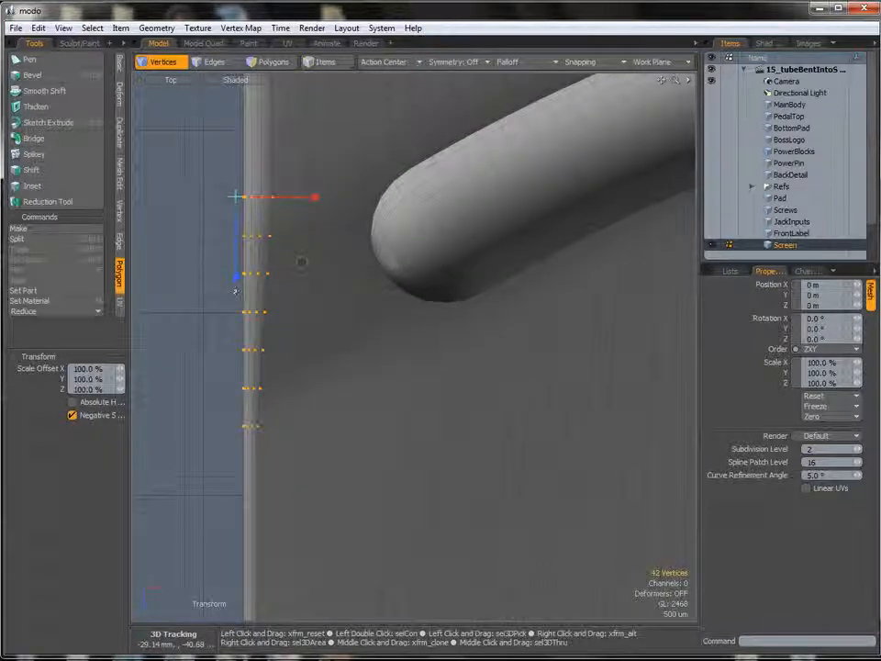
alt+shift+drag(415, 372, 409, 356)
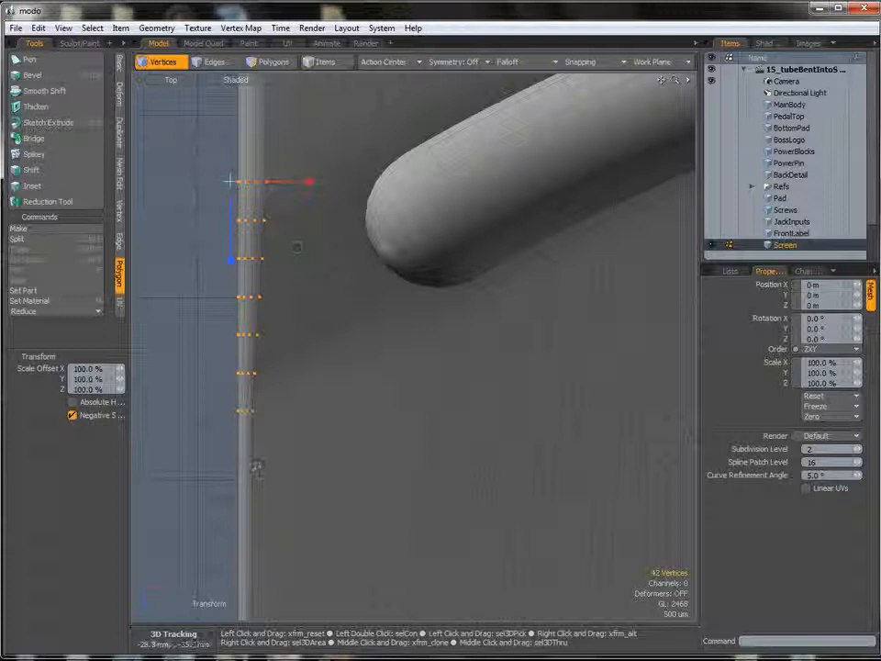
drag(229, 260, 231, 280)
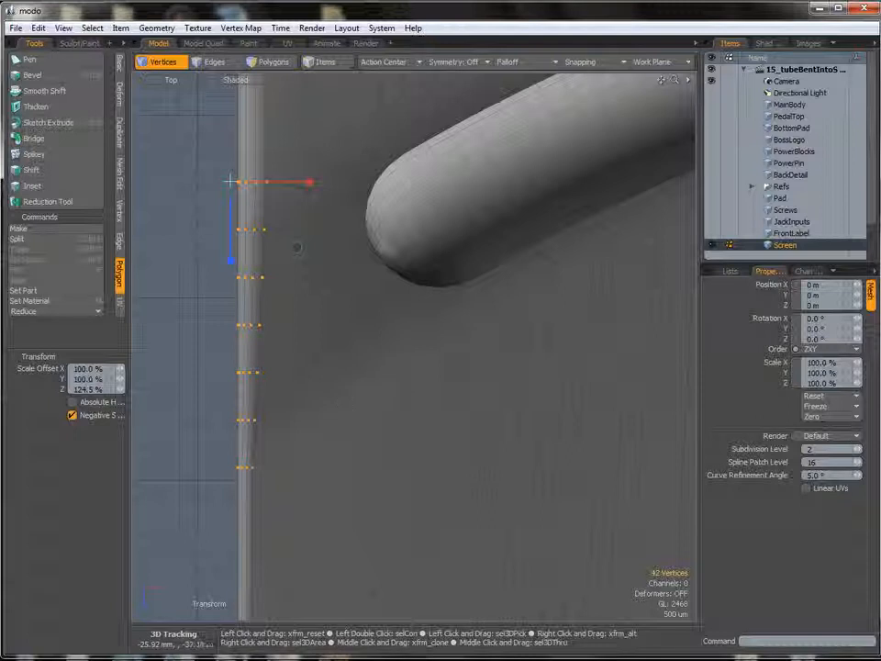
drag(230, 258, 230, 260)
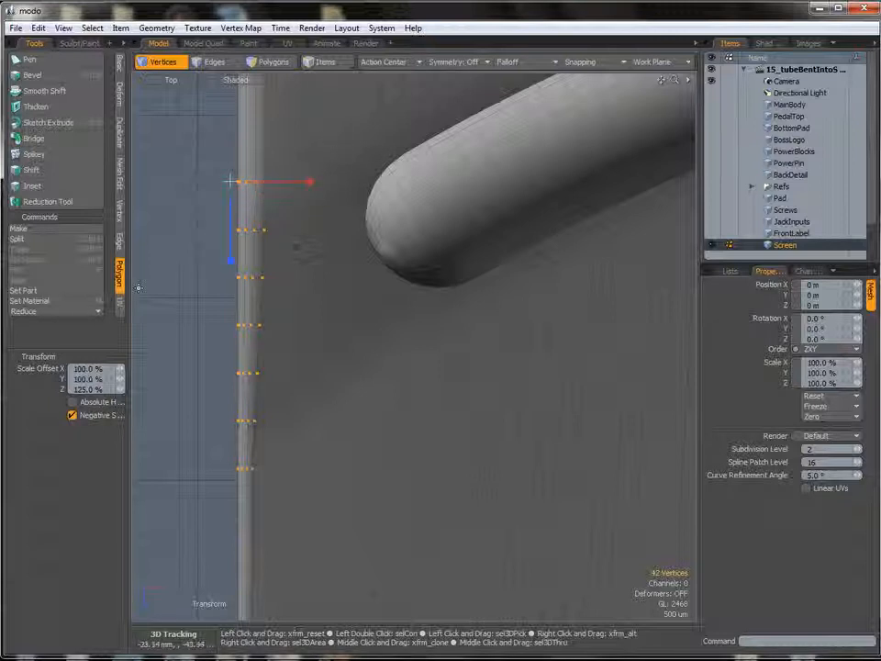
key(q)
click(373, 324)
Move the vertex below the tube's rounded end by about -1.71 mm in X and 1.11 mm in Z
alt+shift+drag(373, 323, 353, 281)
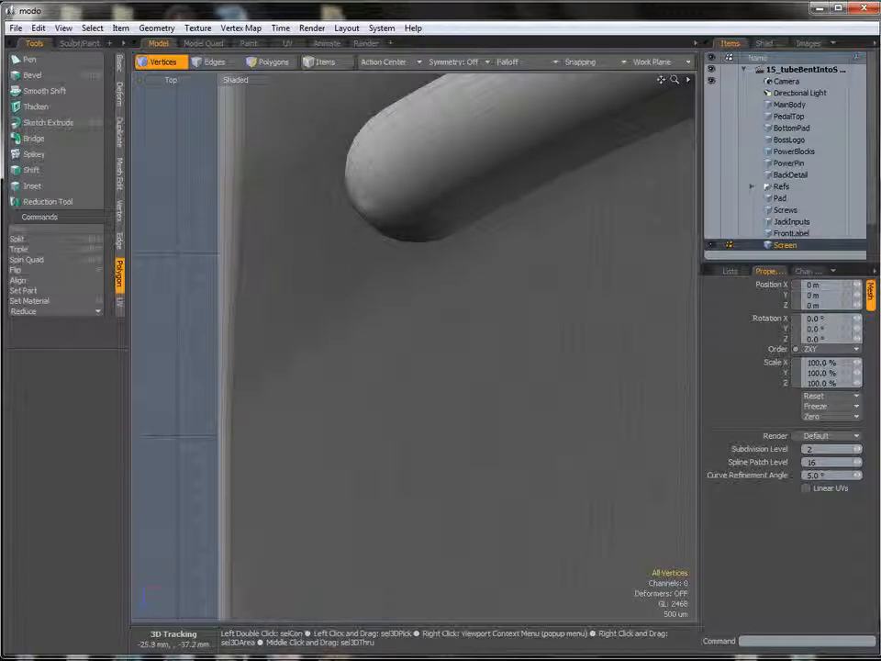
alt+shift+drag(451, 281, 407, 296)
click(405, 312)
key(w)
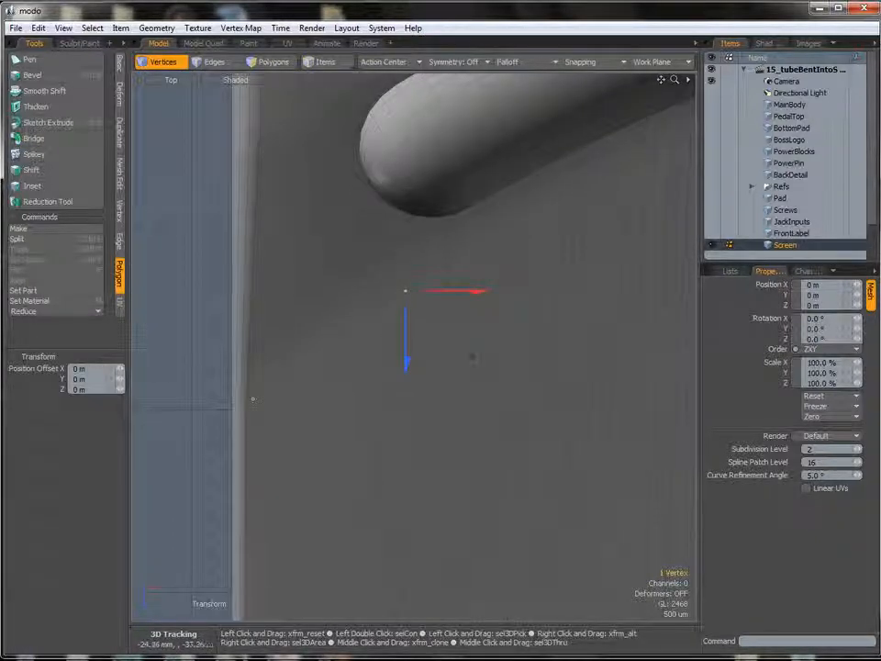
drag(470, 358, 409, 397)
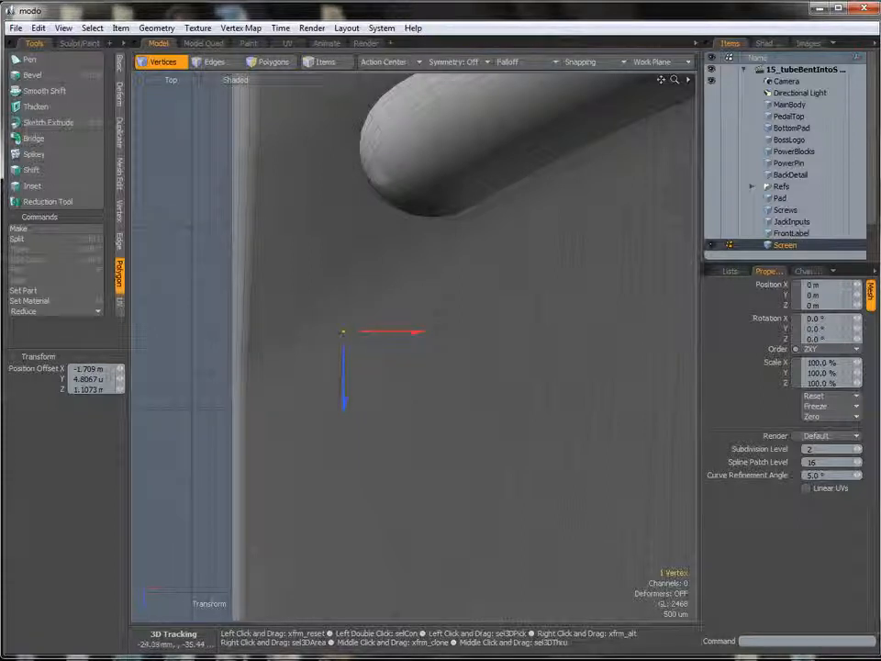
key(space)
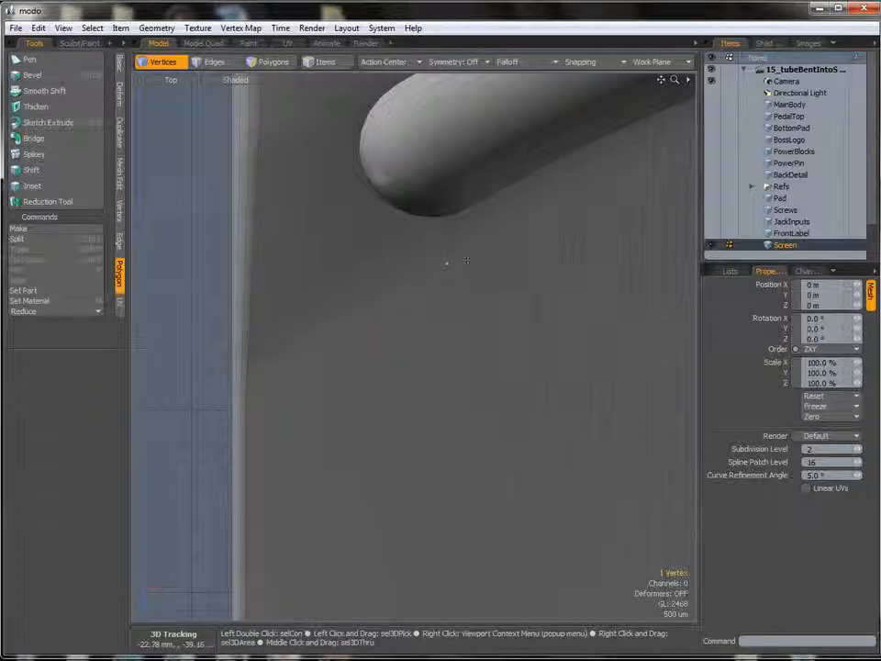
Move the next vertex, just under the tube's end, by about -815 um in X and 504 um in Z
key(w)
drag(515, 334, 482, 349)
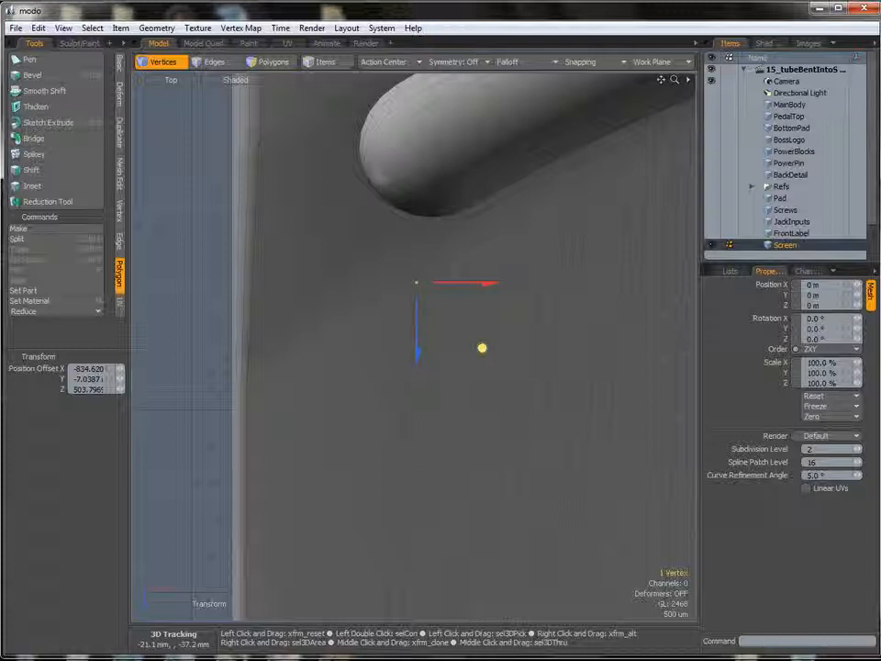
drag(482, 348, 483, 348)
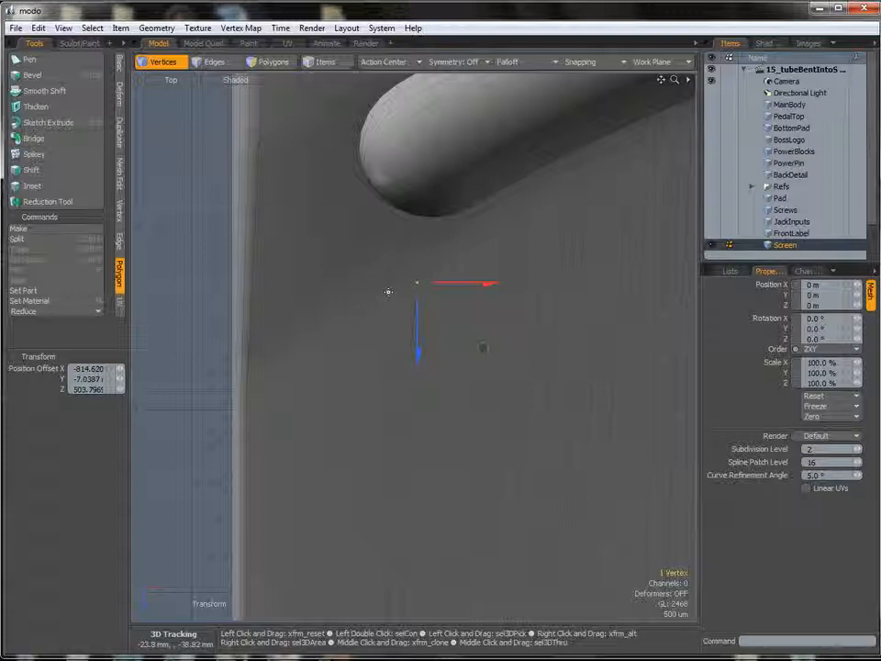
alt+shift+drag(511, 241, 502, 294)
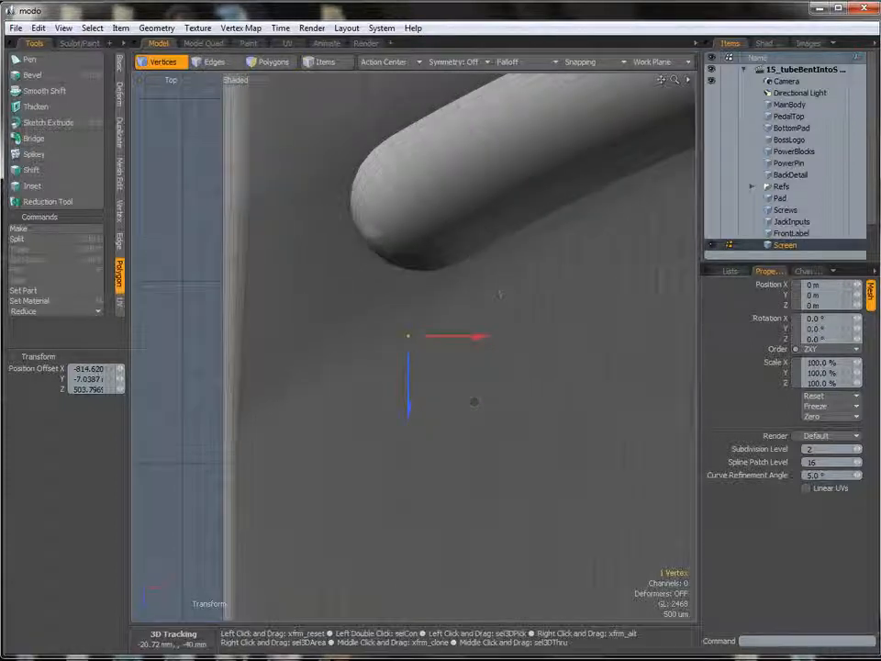
key(space)
click(294, 240)
Lasso the vertex rows along the side edge and set a linear falloff from X -28.98 mm to X -28.04 mm at Z -43.62 mm
alt+shift+drag(273, 198, 374, 225)
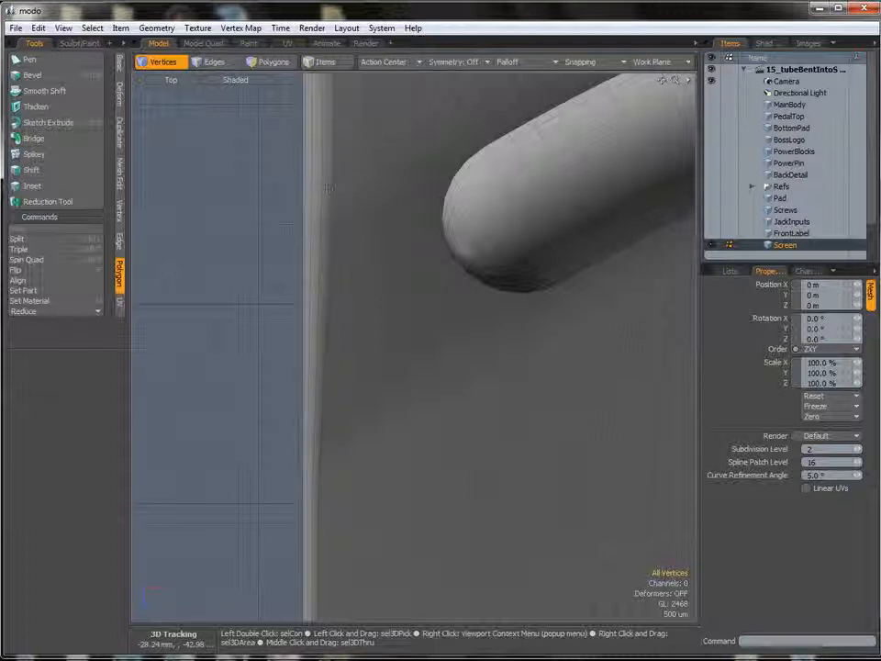
mouse_move(267, 230)
mouse_down()
mouse_move(265, 196)
mouse_move(341, 160)
mouse_up()
mouse_move(360, 275)
mouse_down()
mouse_move(359, 565)
mouse_move(303, 578)
mouse_up()
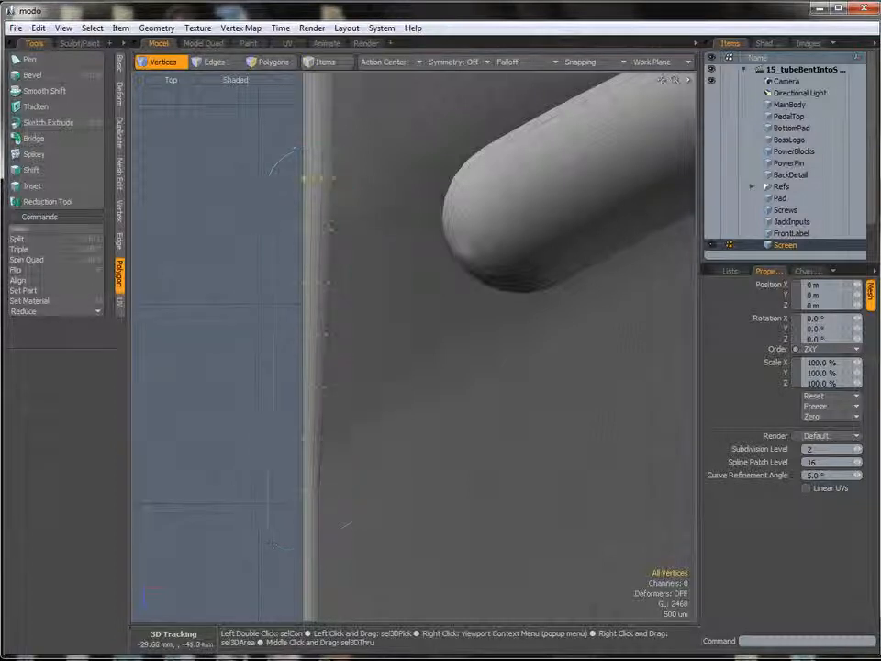
click(508, 62)
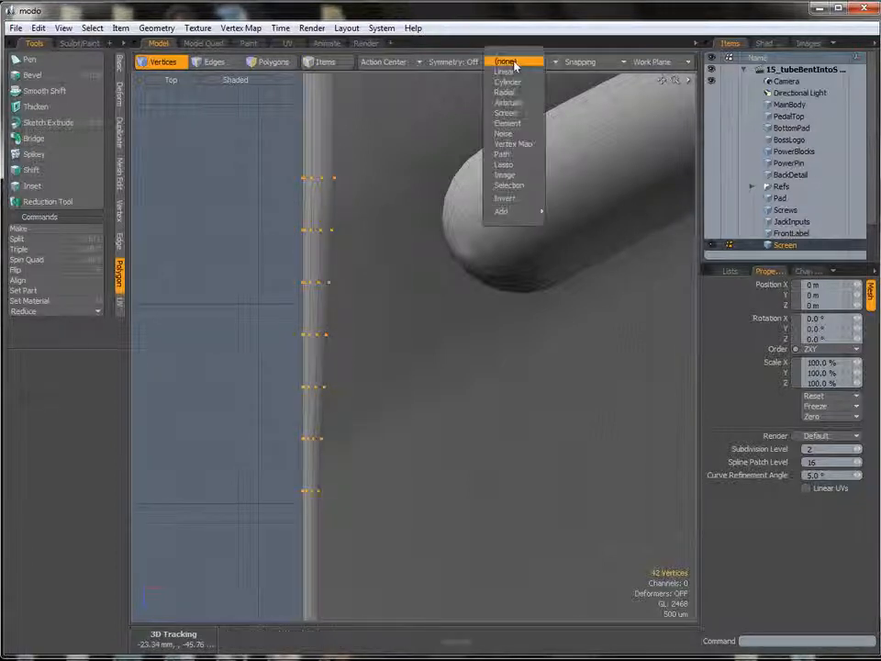
click(507, 72)
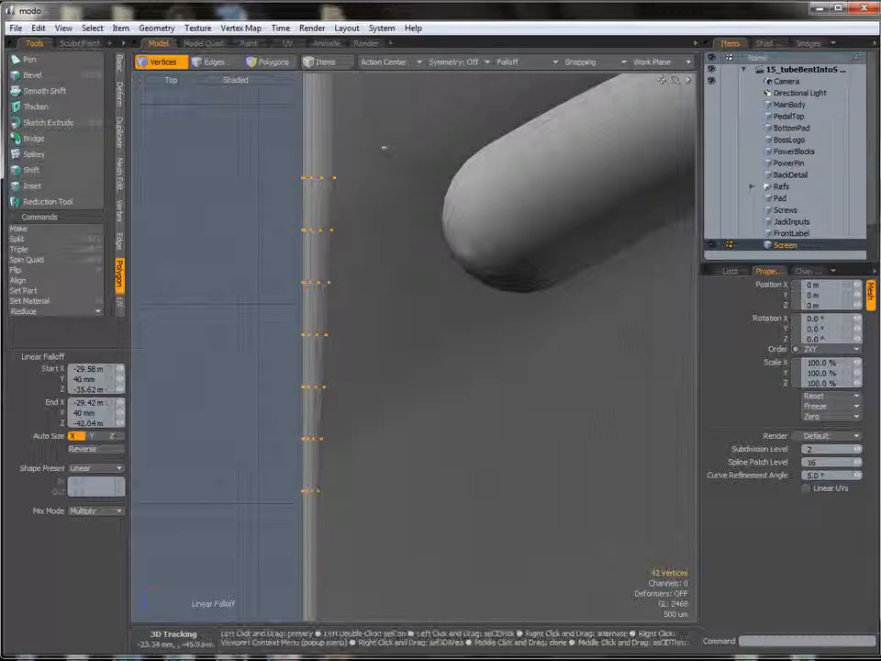
click(337, 160)
drag(325, 161, 299, 159)
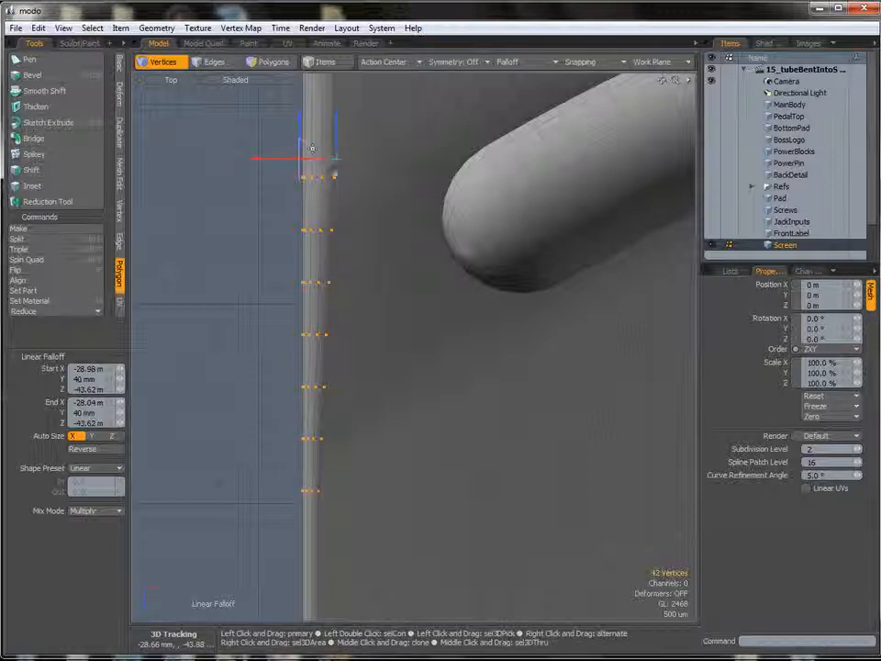
Move the selected vertices 840 um in Z with the linear falloff, and turn the falloff off
key(w)
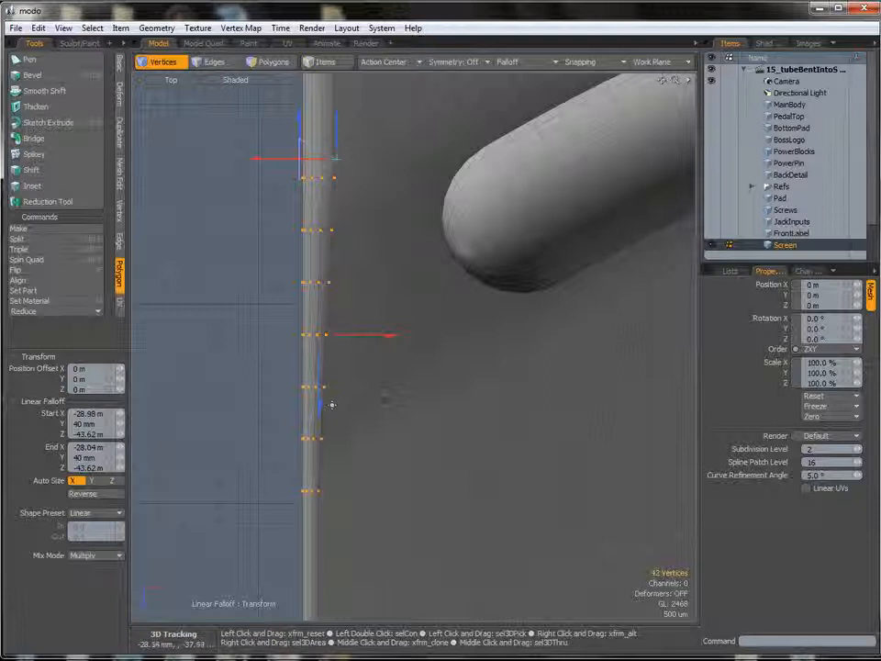
drag(320, 400, 321, 439)
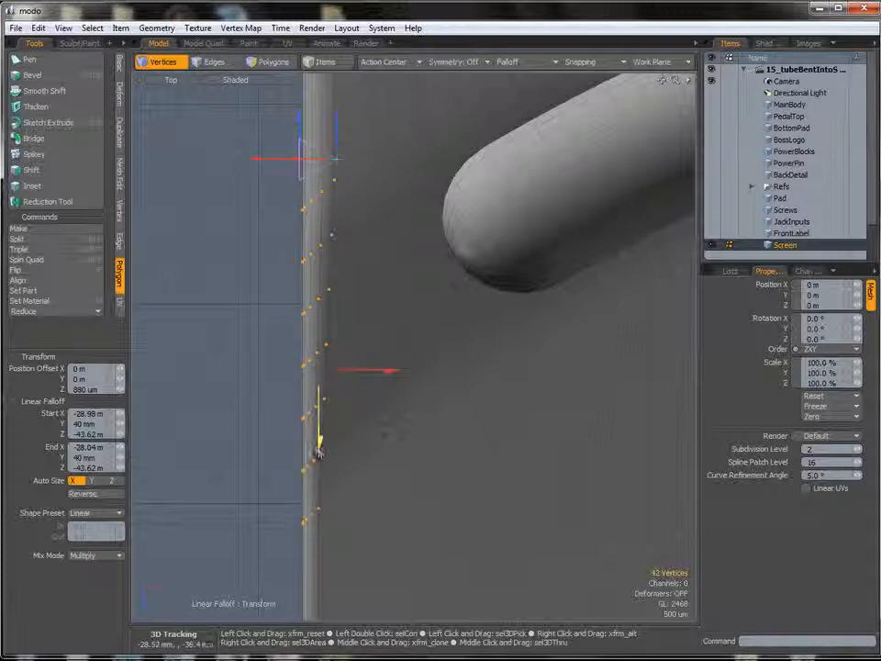
drag(321, 445, 320, 442)
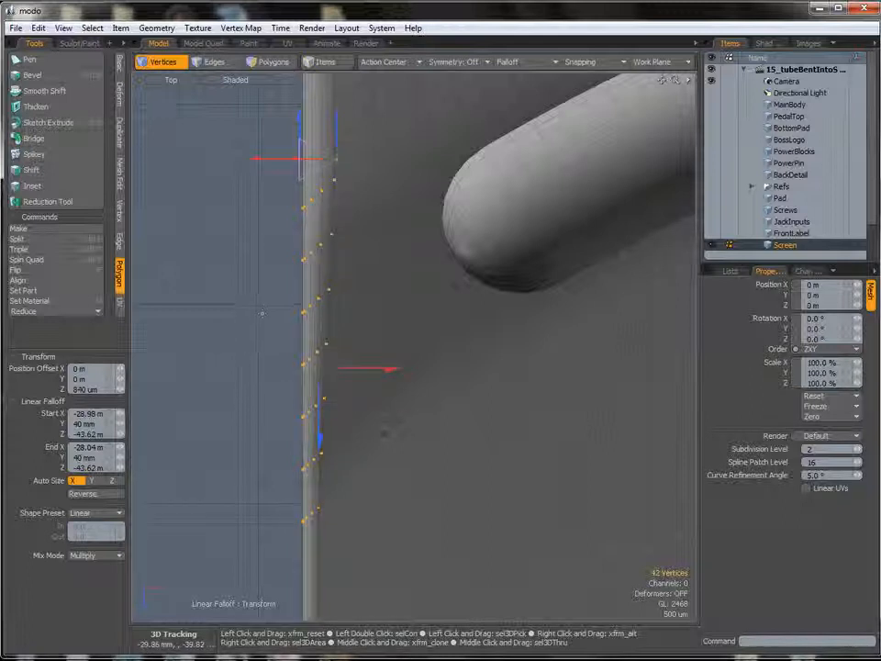
key(space)
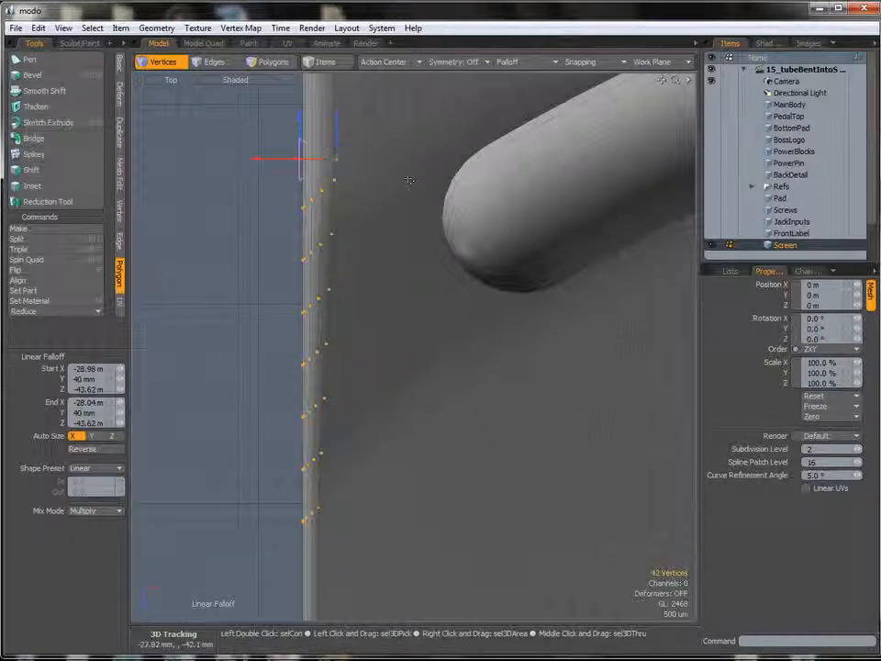
click(518, 63)
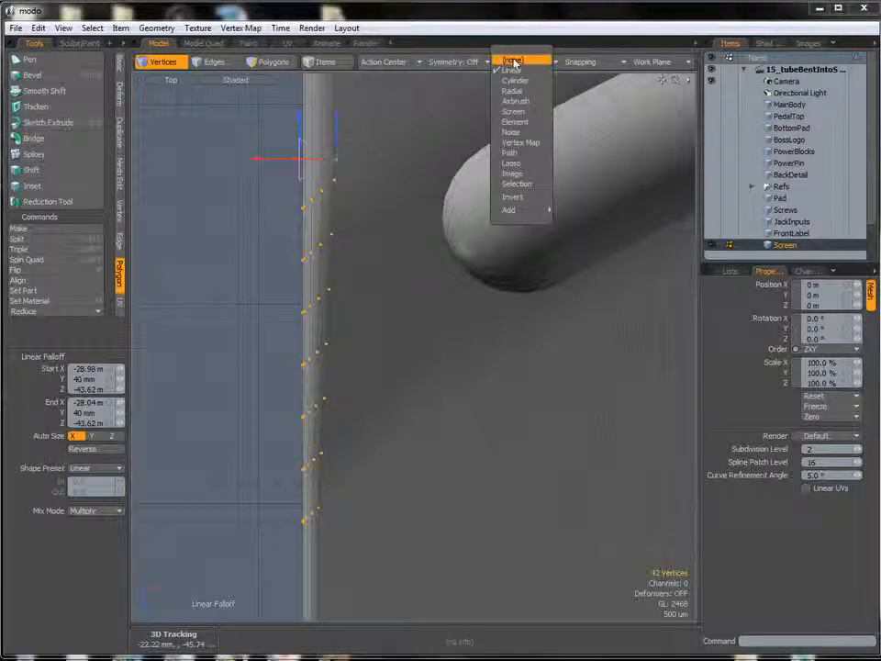
click(515, 62)
Shift the slanted vertex rows -80 um in Z and scale them to 95% in Z about the first row's inner vertex
alt+shift+drag(382, 253, 375, 243)
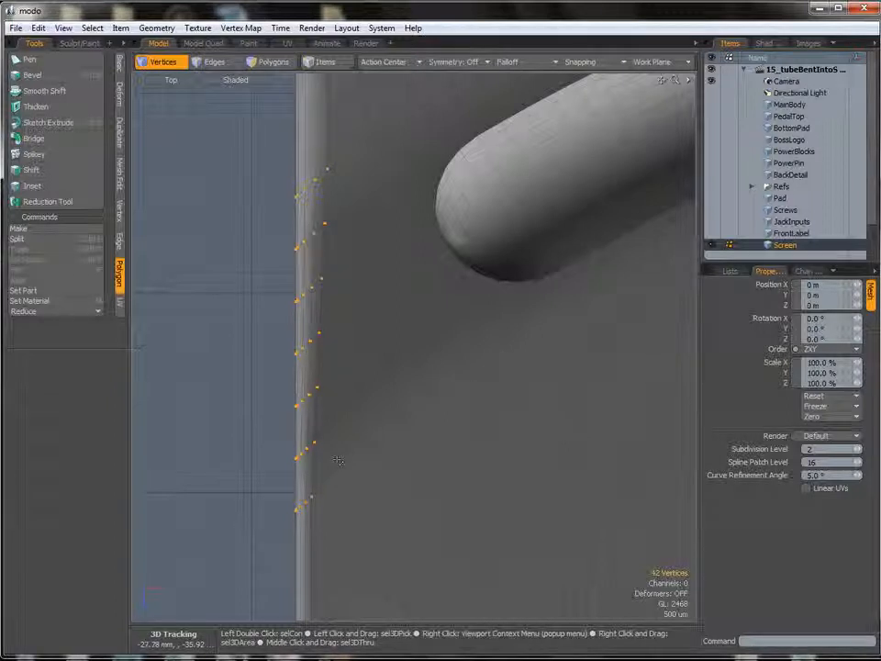
alt+shift+drag(345, 252, 346, 271)
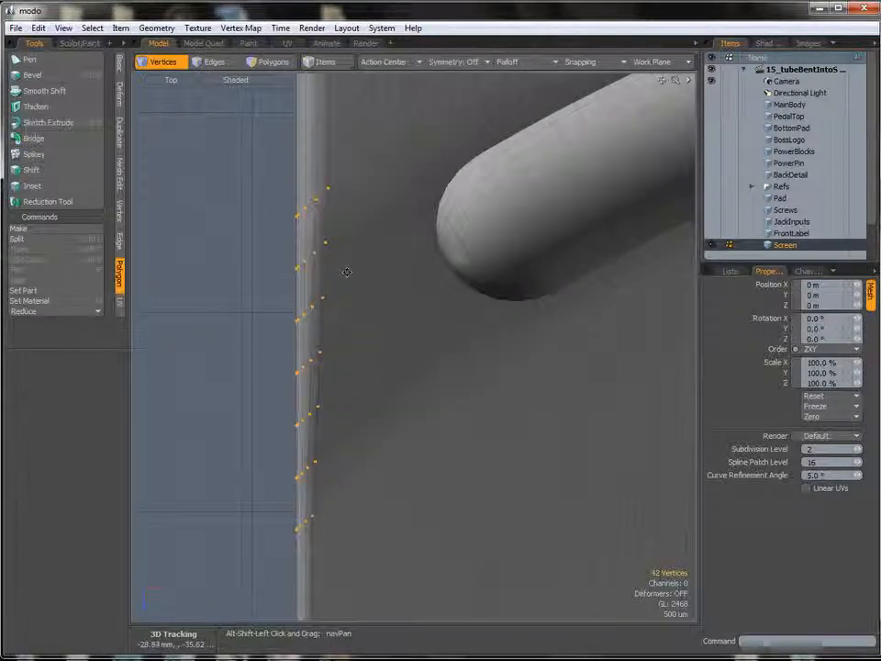
key(w)
drag(314, 422, 313, 418)
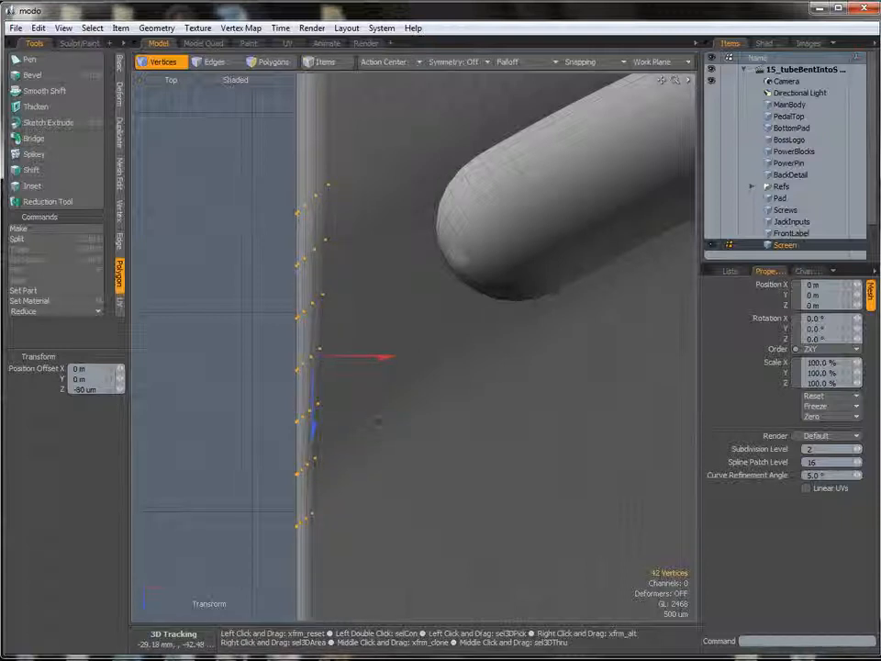
key(r)
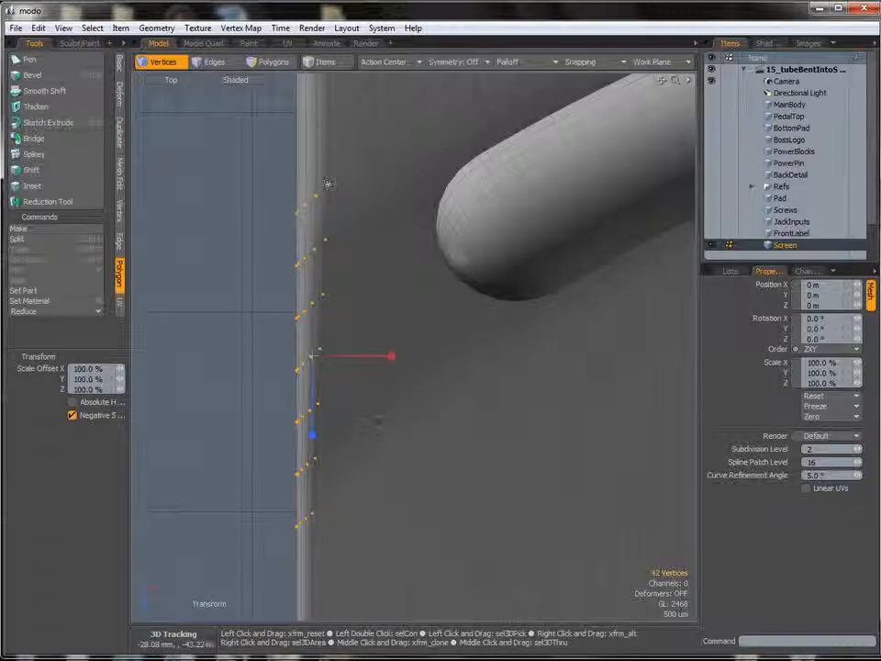
drag(327, 185, 327, 263)
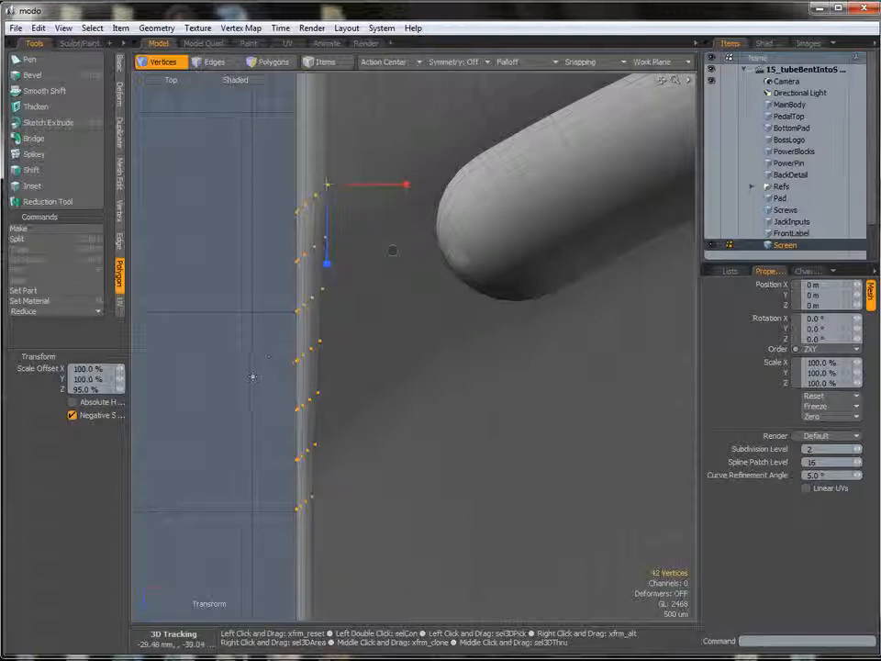
key(q)
key(Escape)
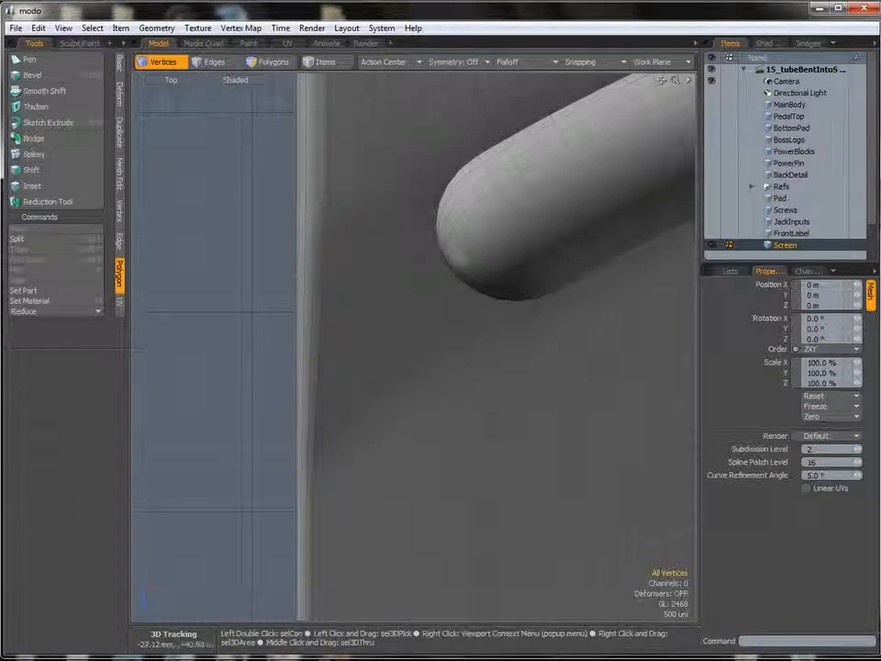
Select the two lengthwise edge loops that run along either side of the bent tube and down over the slab's side
alt+shift+drag(319, 247, 277, 263)
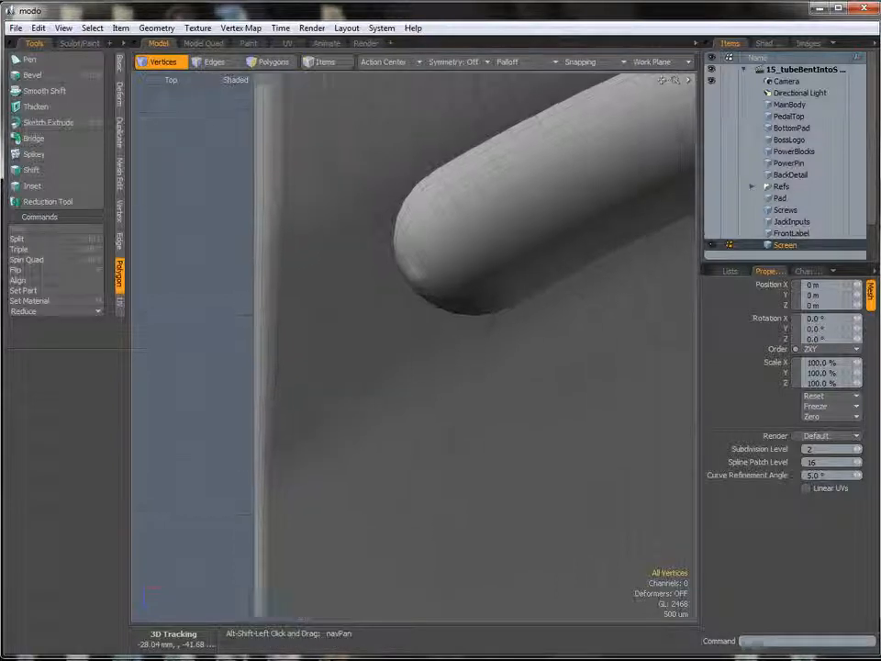
alt+shift+drag(296, 343, 323, 401)
key(ctrl+space)
click(349, 302)
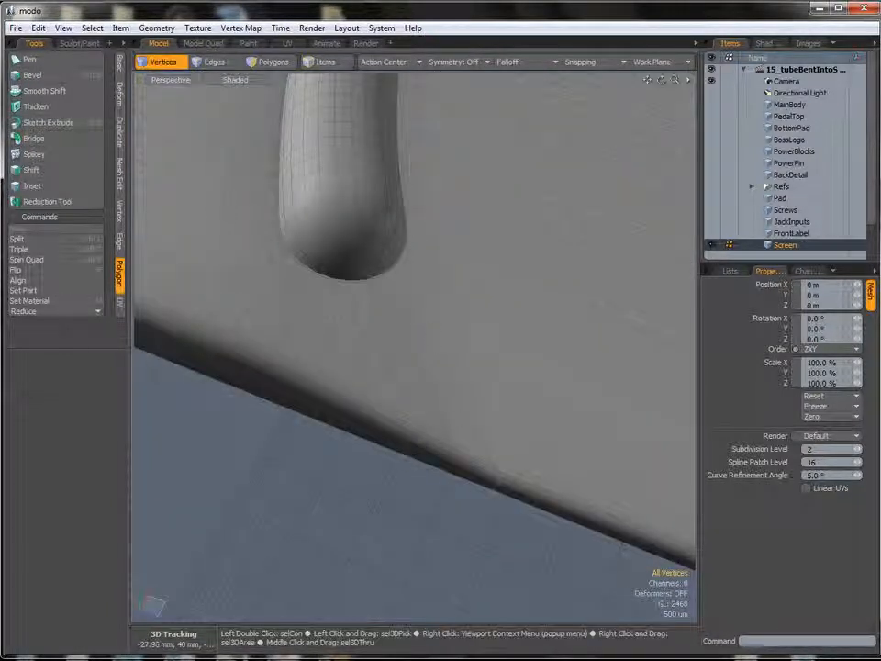
alt+drag(355, 377, 308, 400)
key(2)
click(304, 393)
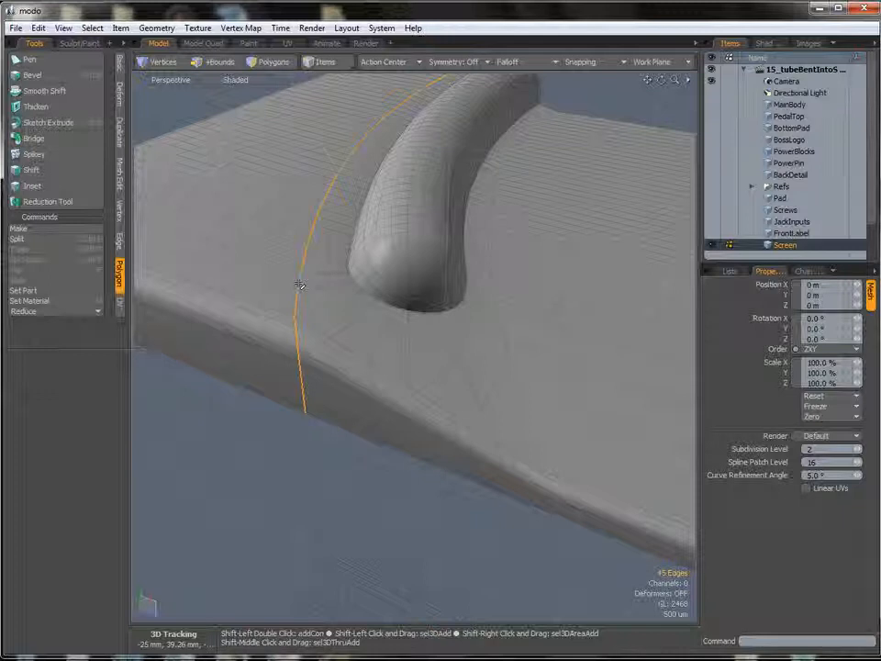
alt+drag(319, 371, 349, 367)
alt+shift+drag(432, 376, 363, 309)
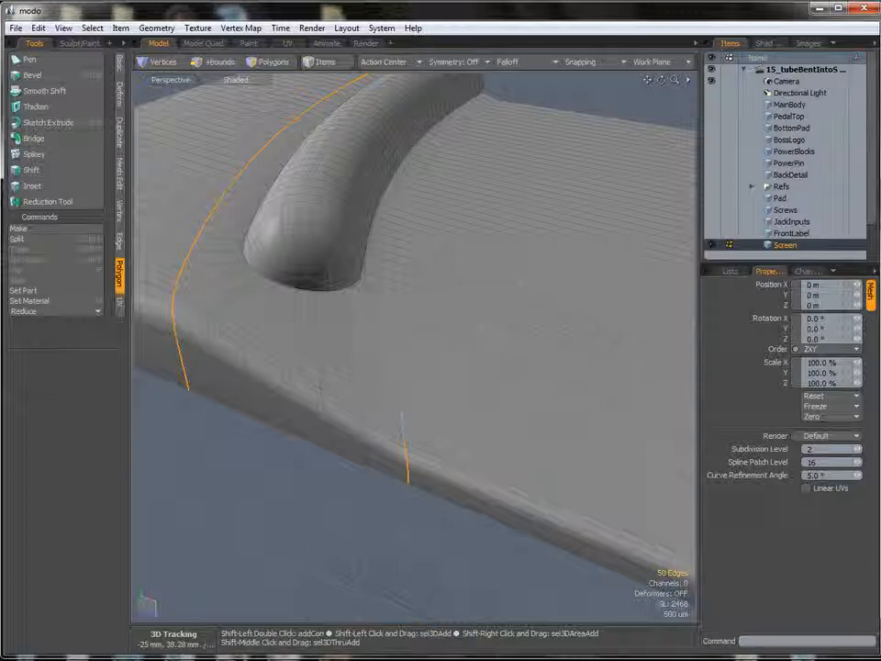
shift+double_click(400, 391)
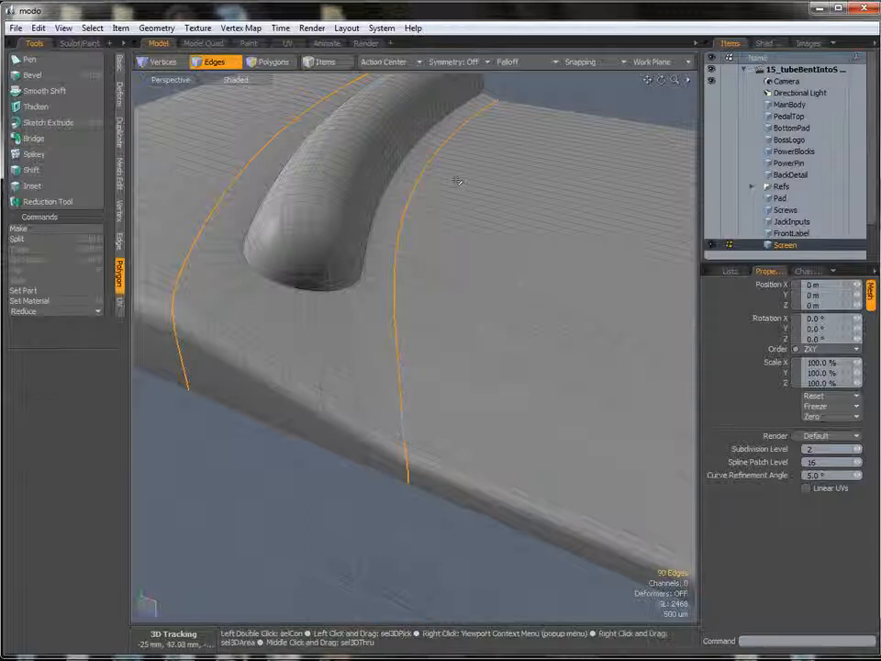
Bevel the two selected edge loops with a 120 um inset and a round level of 0
alt+drag(394, 252, 395, 331)
key(b)
click(512, 180)
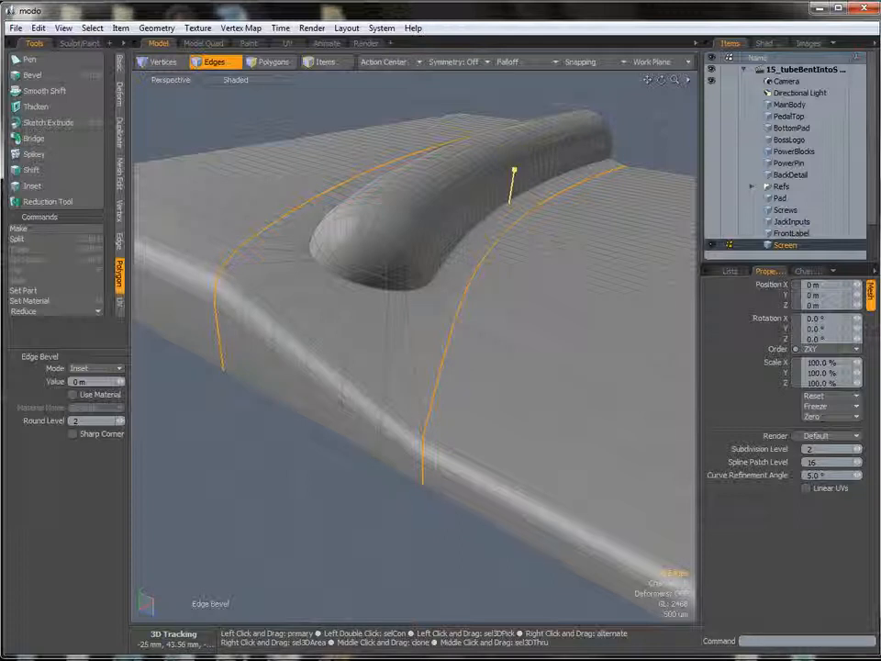
drag(511, 181, 521, 181)
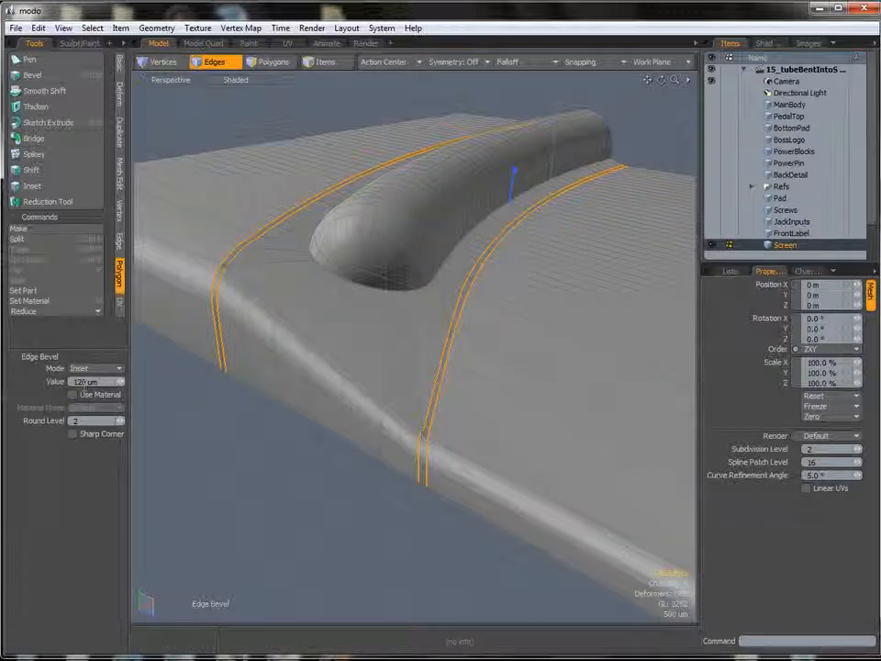
click(55, 421)
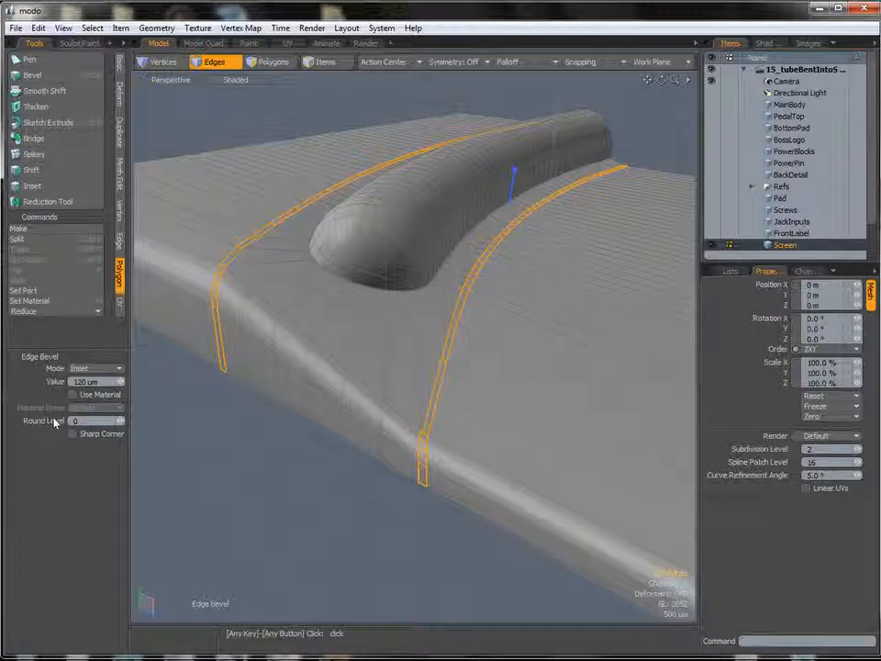
alt+drag(386, 322, 386, 364)
key(space)
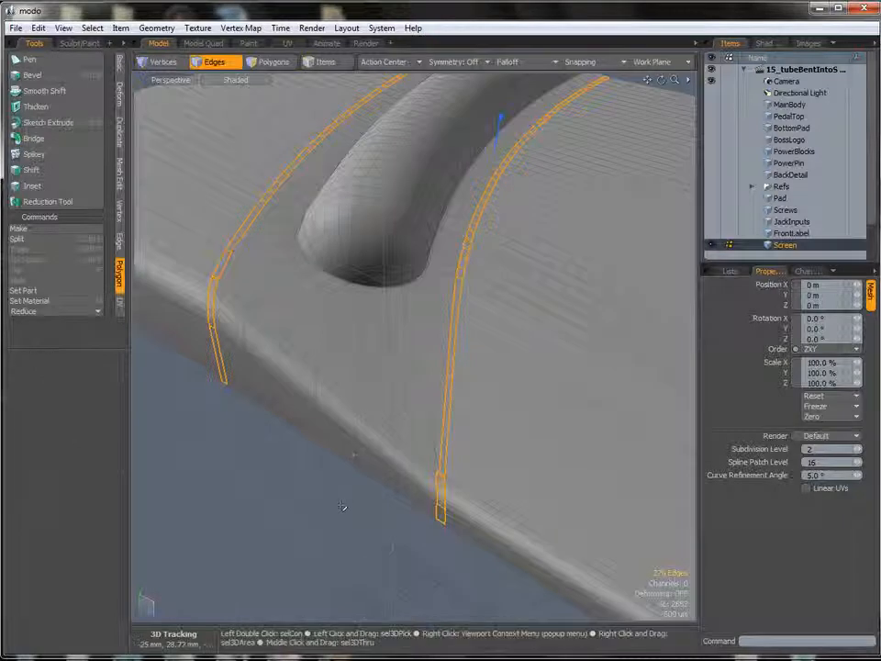
key(space)
Join the two vertices at the slab's side edge below the tube's rounded end into one
alt+drag(431, 413, 369, 241)
key(3)
click(427, 356)
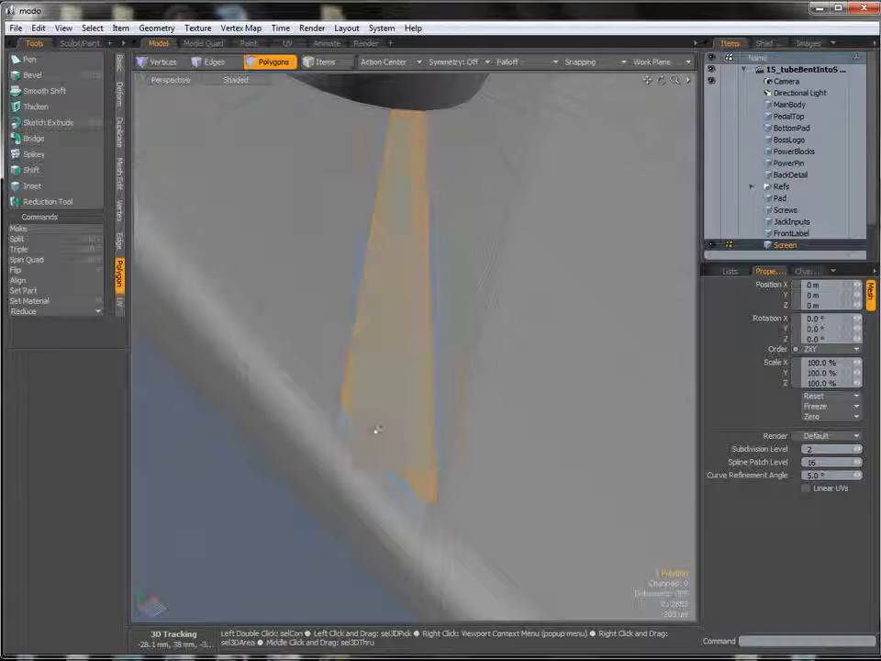
alt+shift+drag(411, 420, 417, 312)
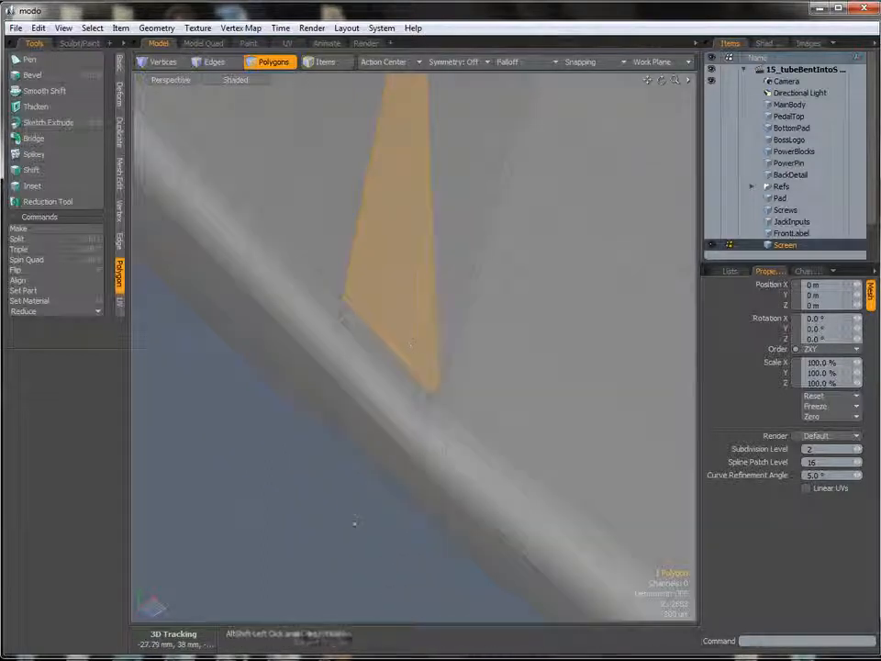
click(354, 524)
ctrl+alt+drag(452, 393, 489, 397)
key(1)
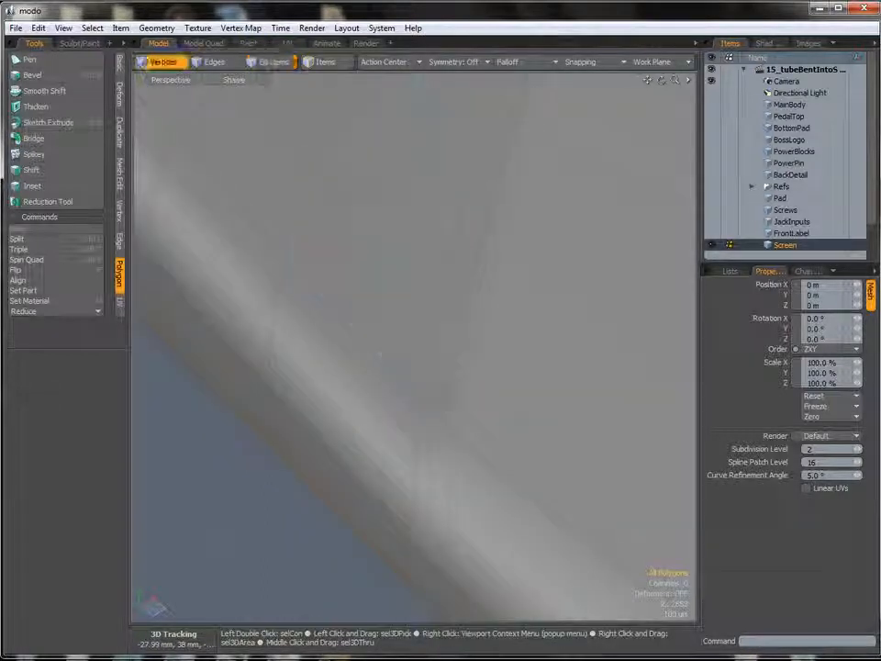
key(shift)
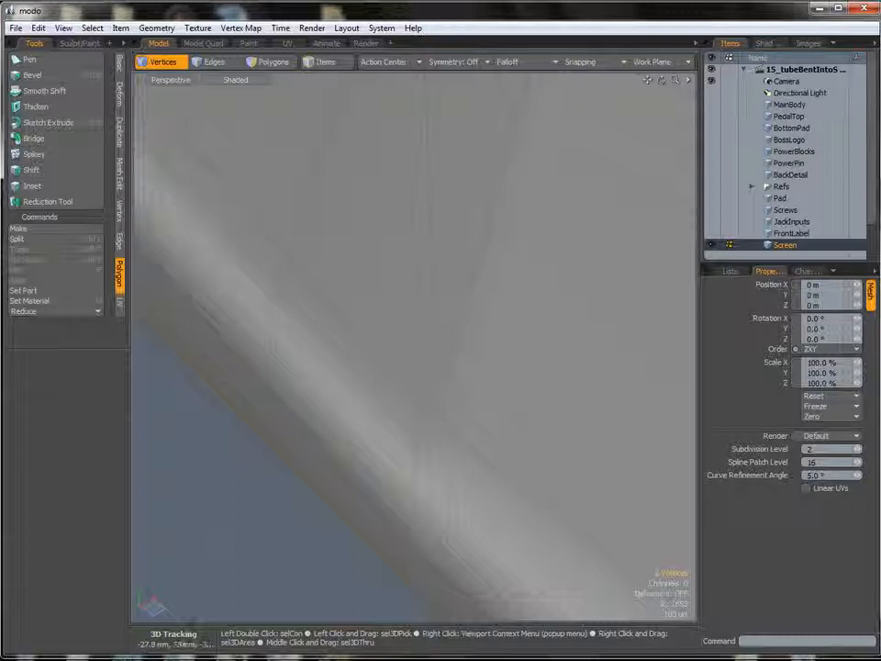
click(119, 213)
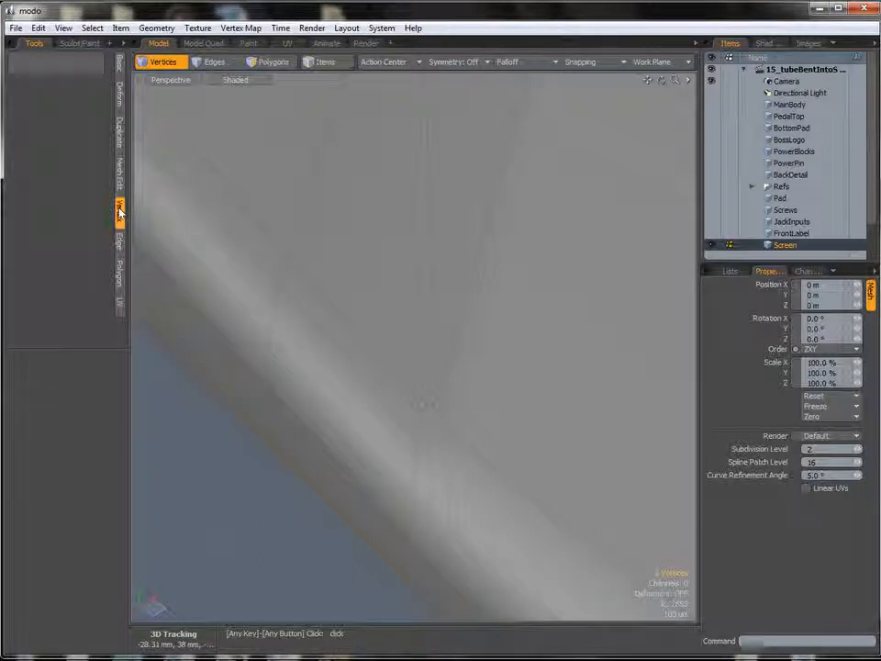
click(31, 226)
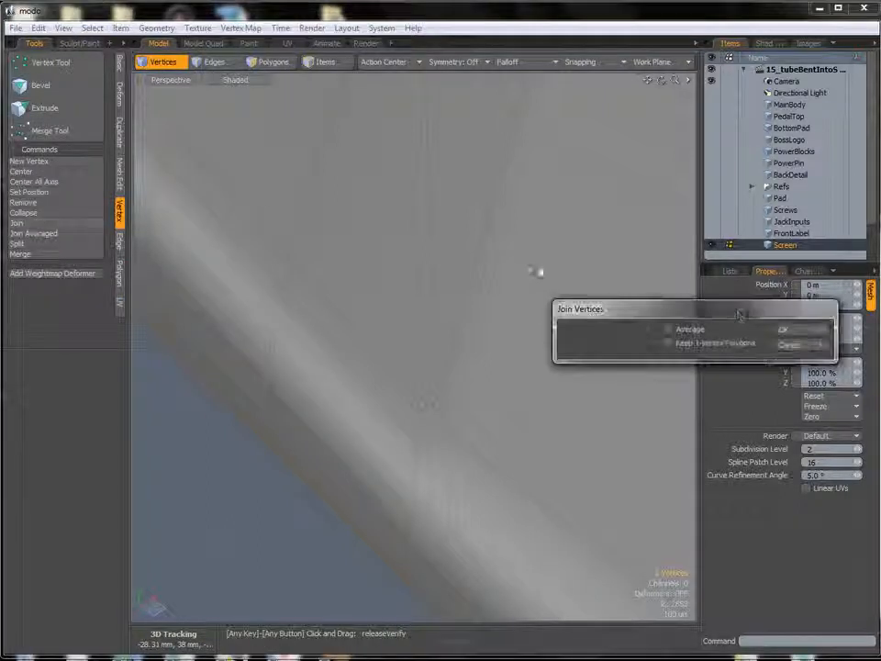
click(788, 332)
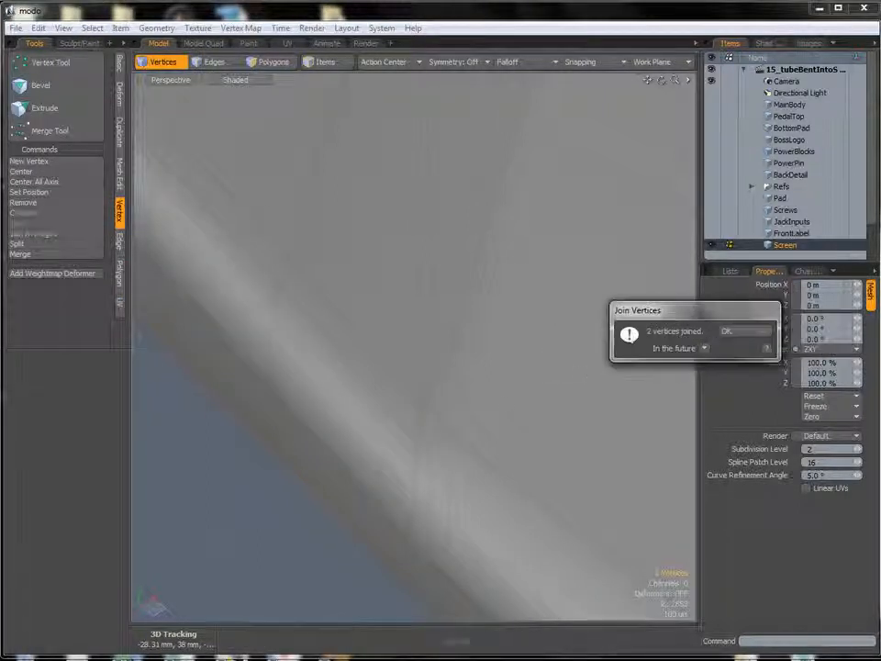
click(734, 332)
Join the two vertices where the other beveled edge loop meets the slab's side edge, beside the tube's end
ctrl+alt+drag(571, 344, 486, 346)
alt+drag(374, 327, 312, 266)
ctrl+alt+drag(312, 267, 296, 233)
alt+shift+drag(295, 233, 309, 250)
key(3)
click(331, 254)
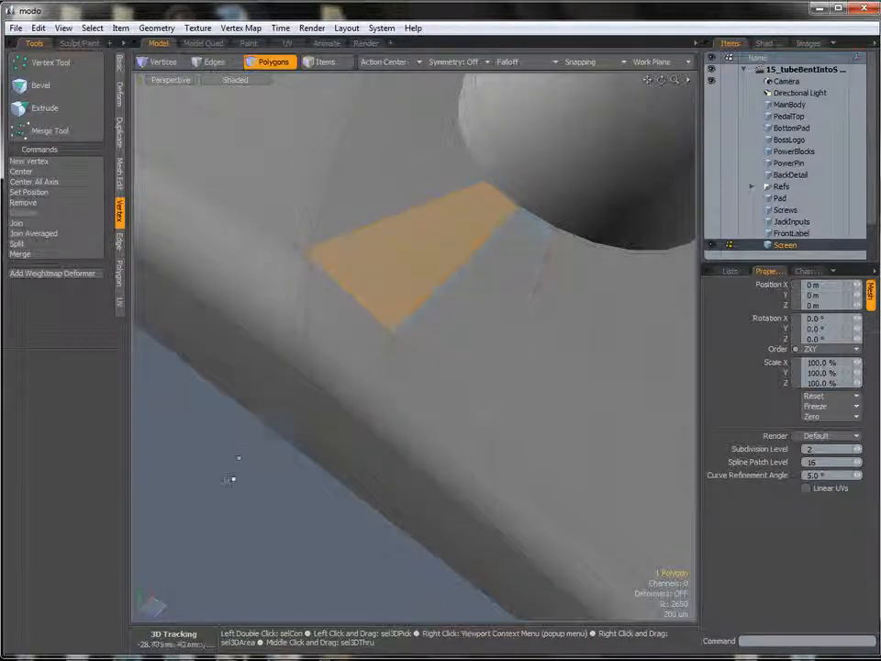
click(229, 474)
key(1)
ctrl+alt+drag(299, 257, 335, 266)
shift+click(317, 271)
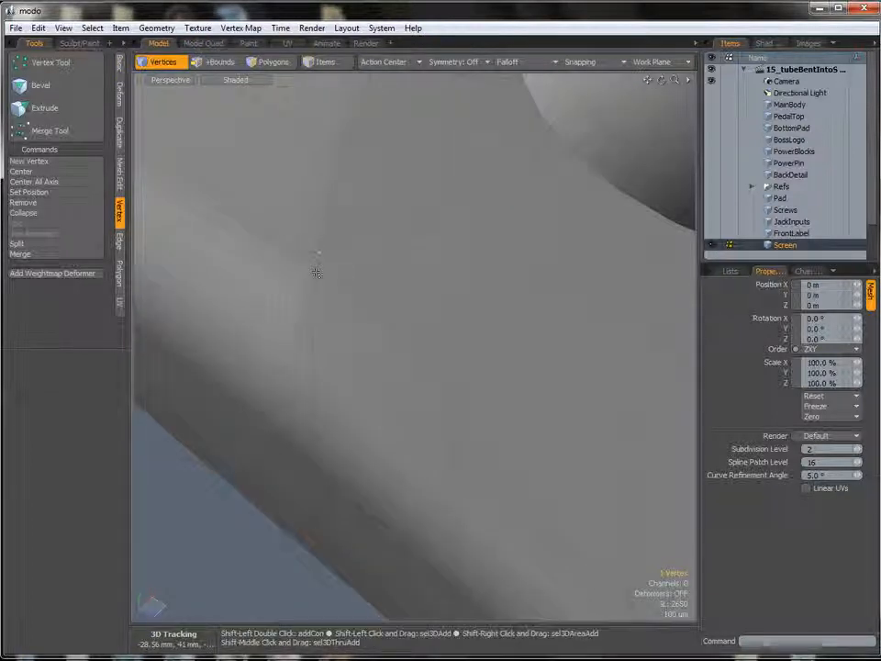
shift+click(236, 204)
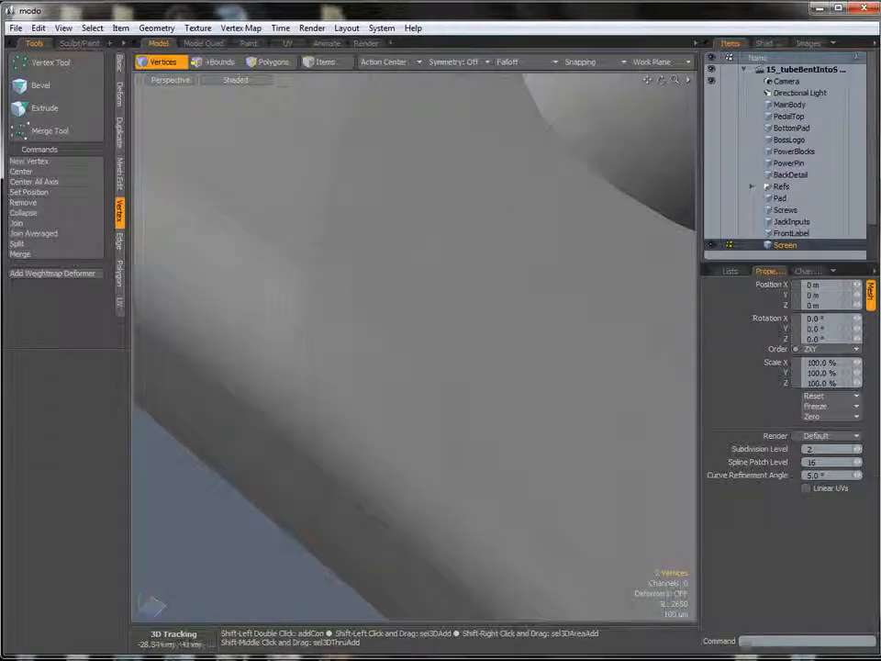
click(19, 223)
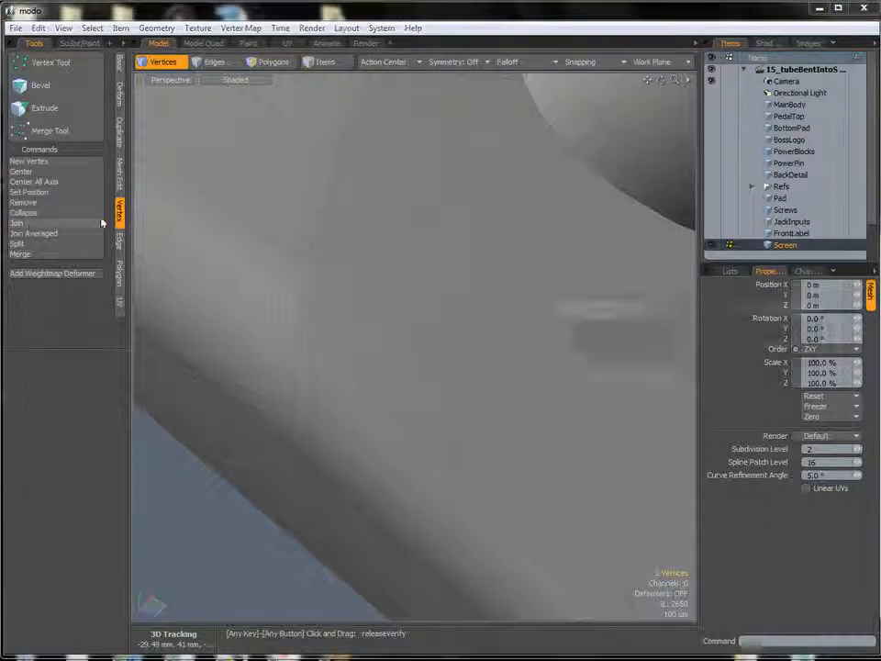
click(787, 328)
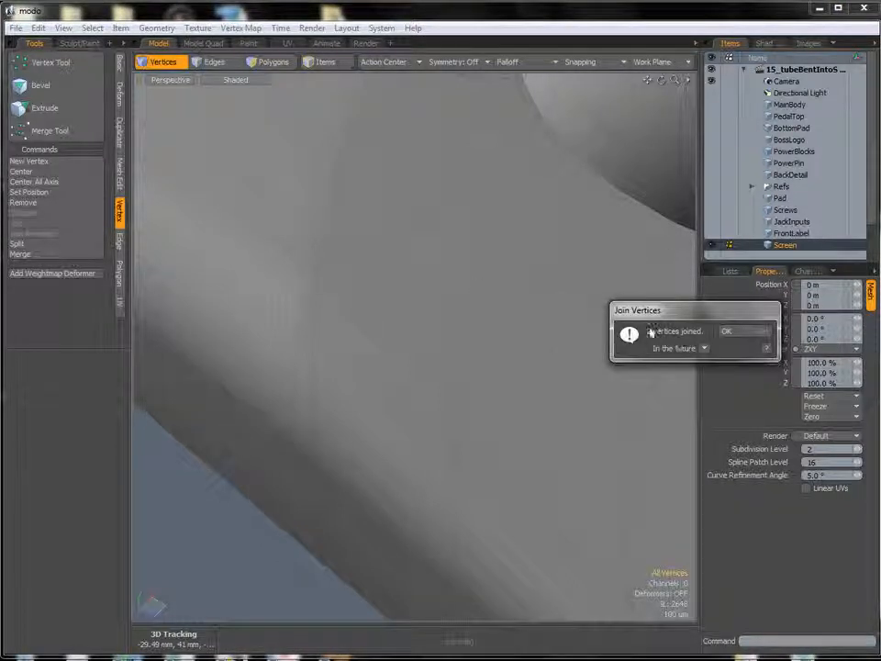
click(740, 332)
Select two vertices beside the tube's end and examine the surface around them in the left and perspective views
mouse_move(515, 361)
alt+mouse_down()
mouse_move(344, 329)
mouse_move(404, 349)
mouse_move(456, 325)
mouse_move(552, 347)
mouse_move(437, 365)
mouse_move(473, 356)
alt+mouse_up()
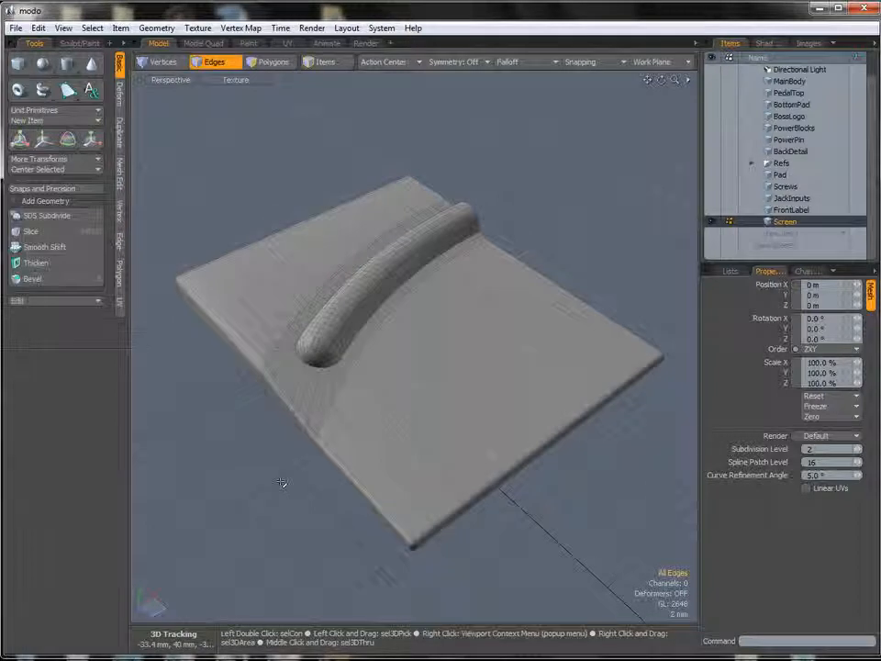
alt+shift+drag(292, 337, 423, 360)
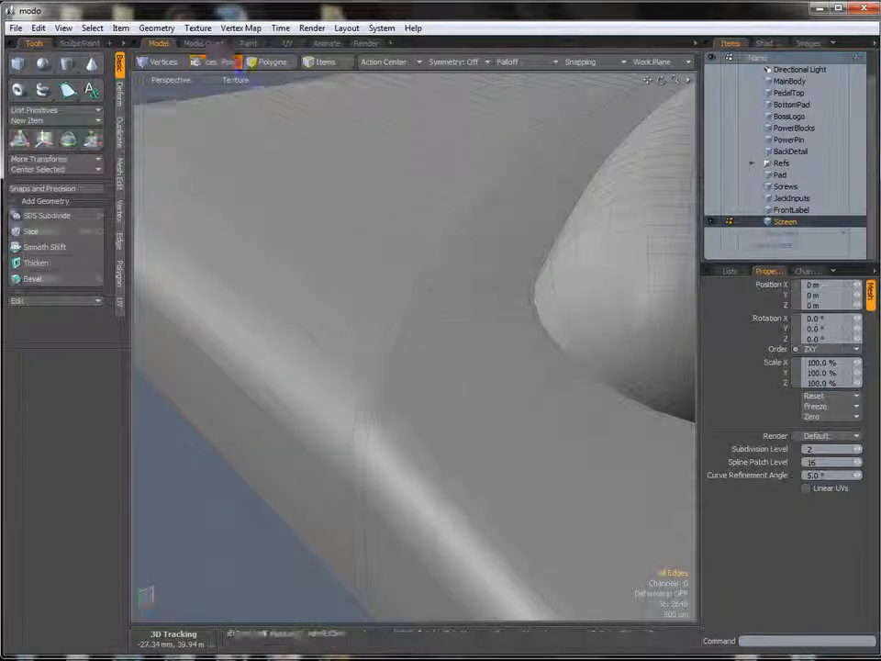
key(1)
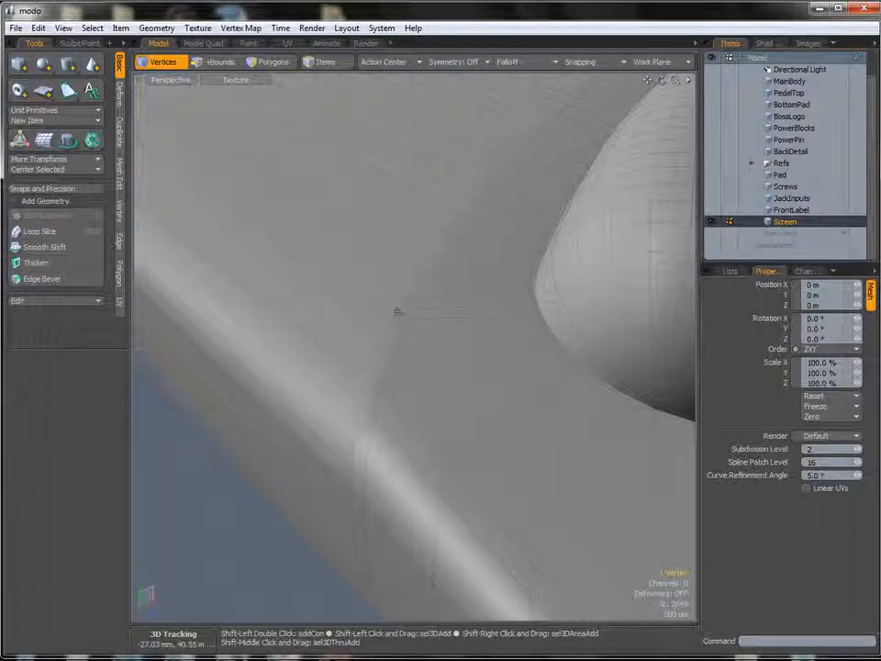
alt+drag(403, 334, 360, 376)
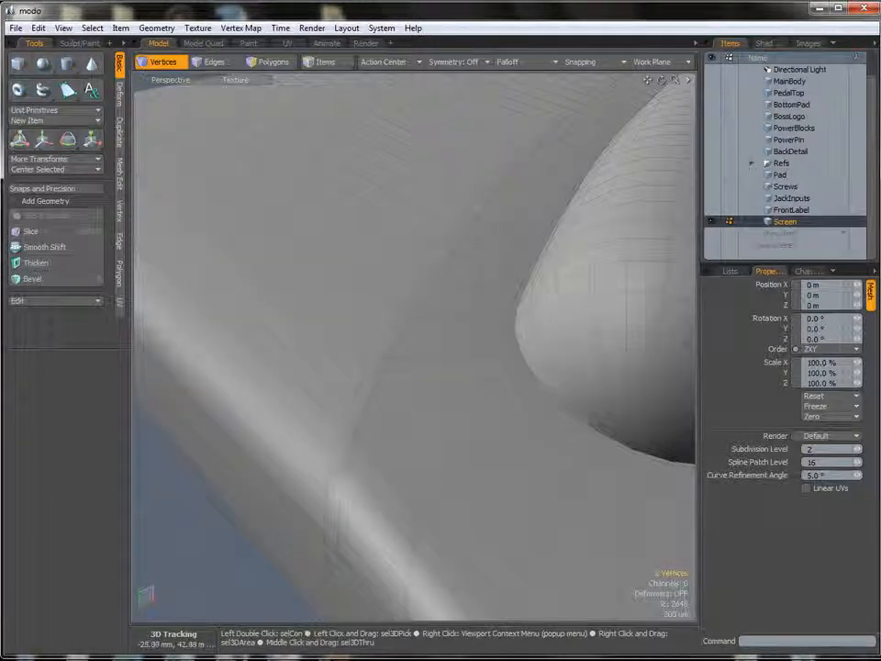
key(ctrl+space)
click(366, 300)
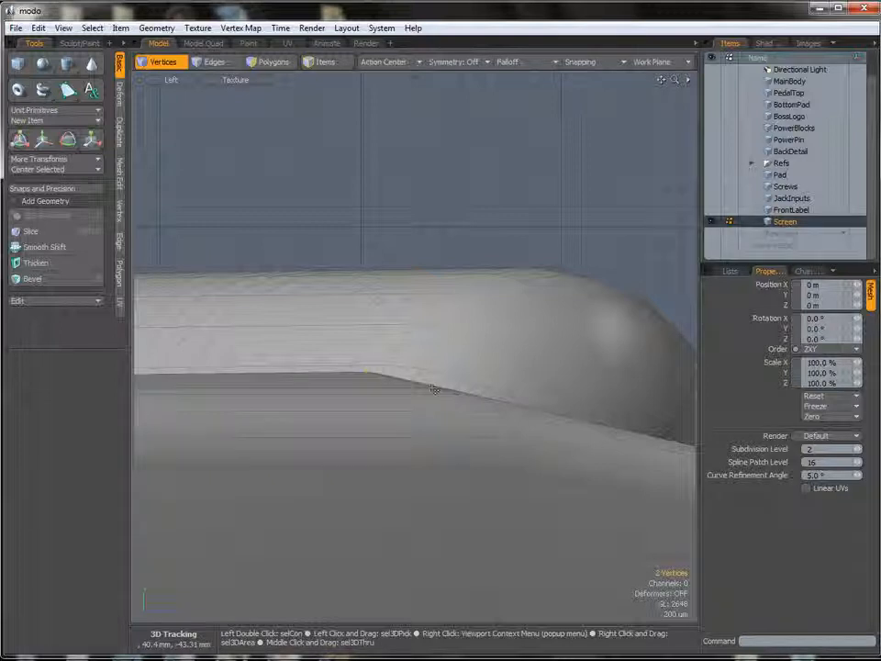
ctrl+alt+drag(449, 369, 343, 406)
key(ctrl+space)
click(411, 354)
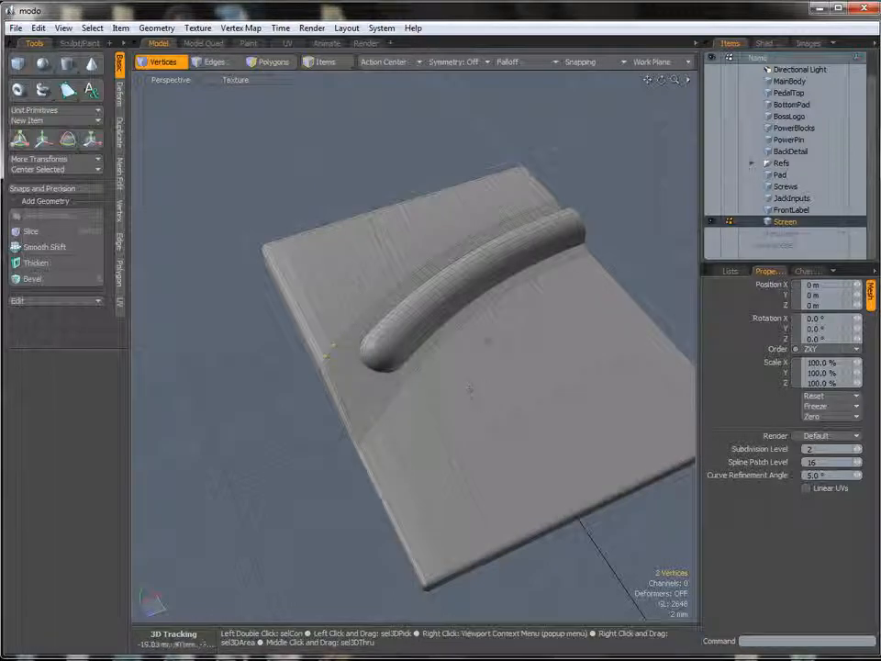
alt+drag(445, 301, 475, 291)
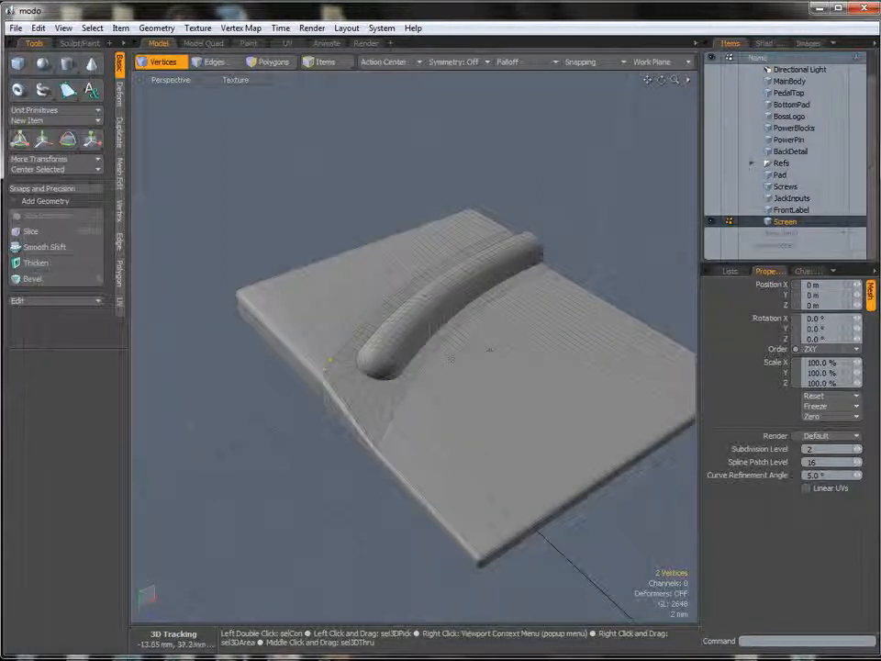
alt+drag(490, 349, 341, 355)
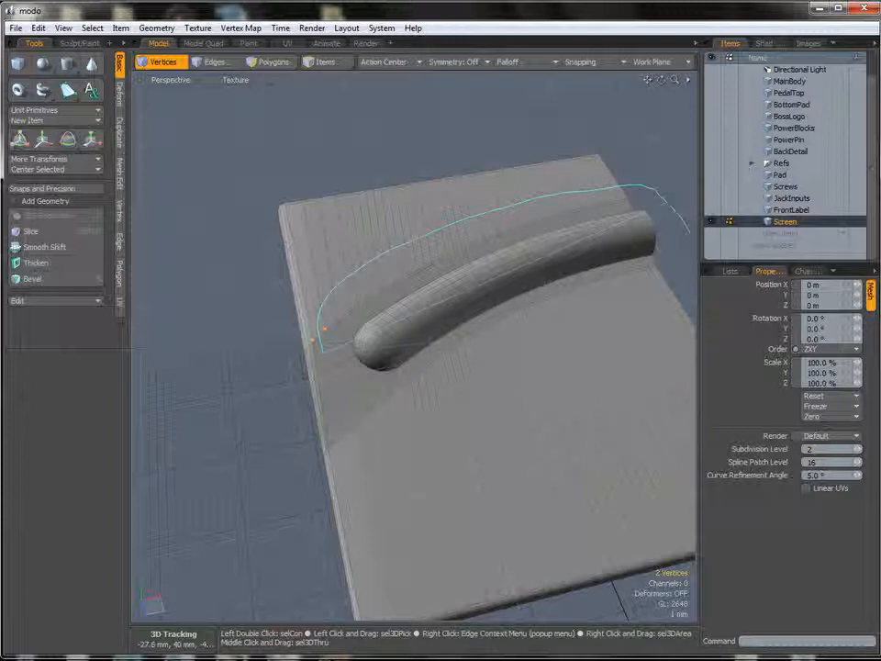
Select the bent tube's vertices with the bordering rows around it and move them -160 um in Y
middle_drag(412, 429, 362, 424)
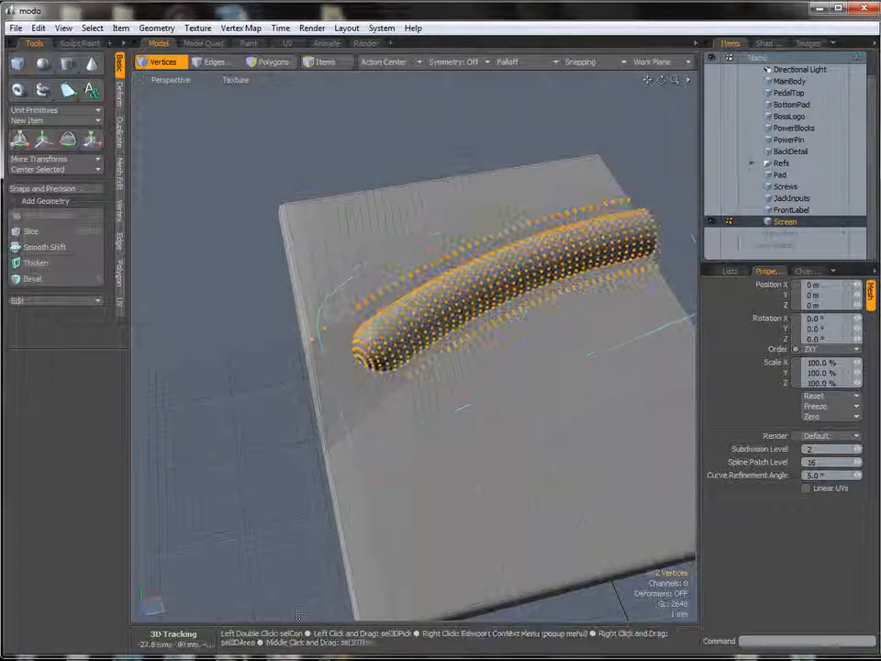
key(ctrl+space)
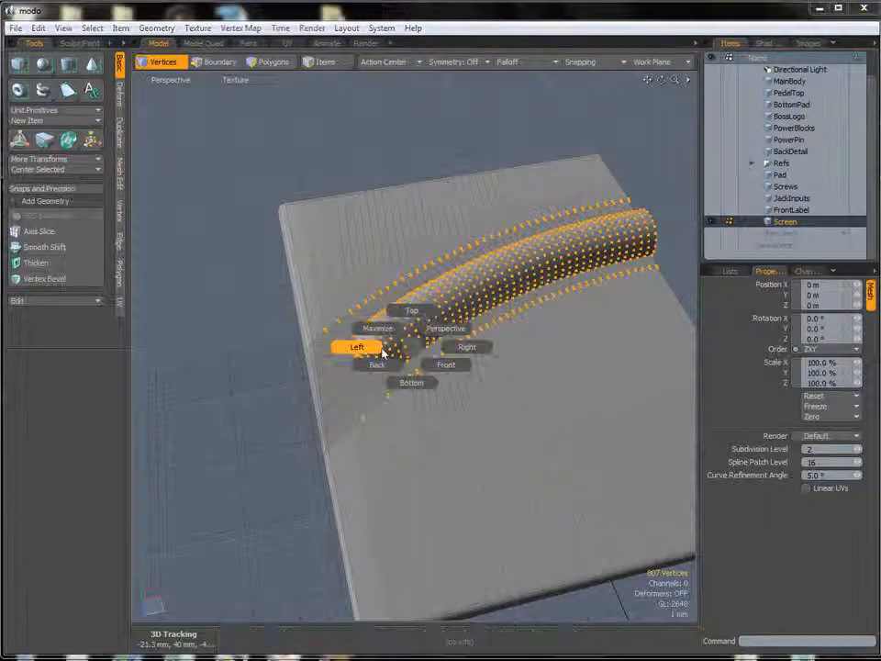
click(360, 344)
ctrl+alt+drag(411, 410, 418, 318)
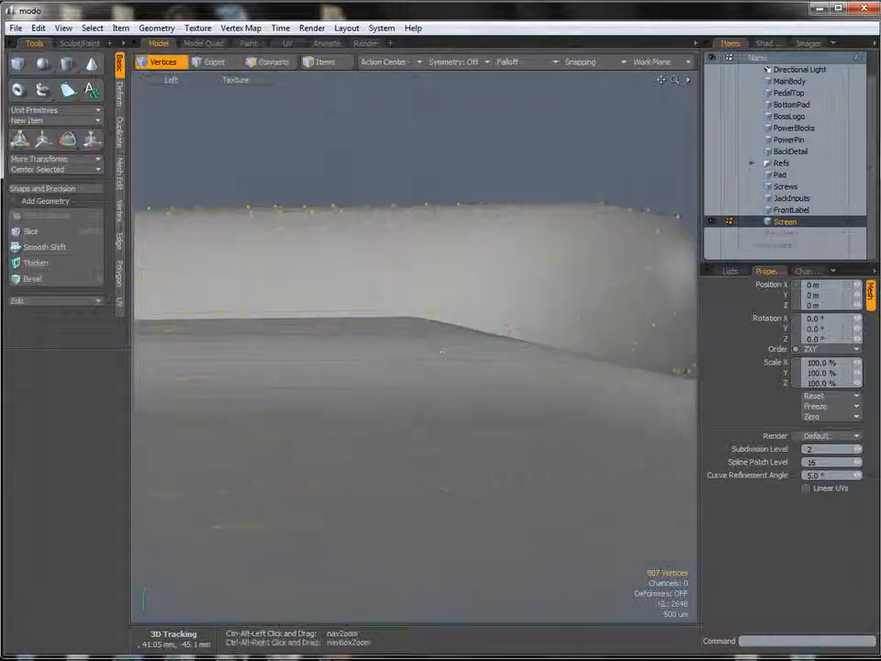
key(w)
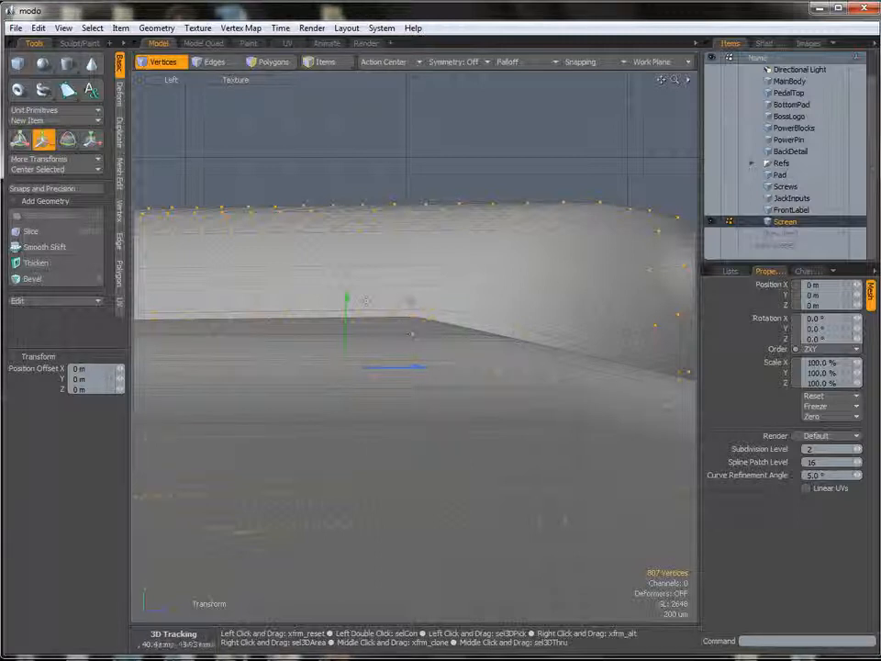
drag(353, 304, 353, 326)
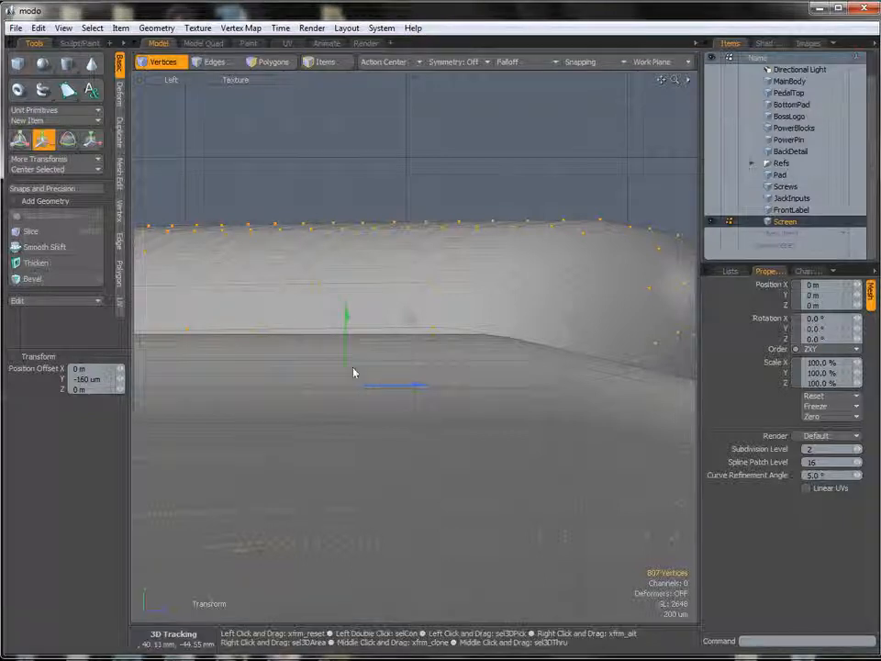
ctrl+alt+drag(457, 325, 367, 317)
key(space)
key(ctrl+space)
click(413, 349)
key(space)
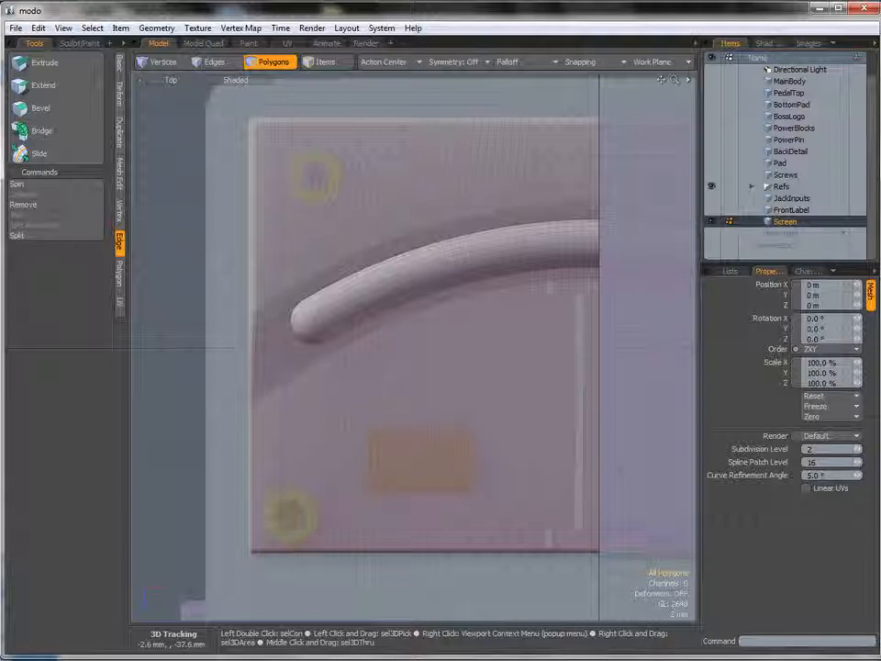
Add a new mesh item and create a flat rectangle about 9.3 by 5.7 mm at Y 40 mm over the rectangular marking in the reference
click(777, 233)
click(782, 235)
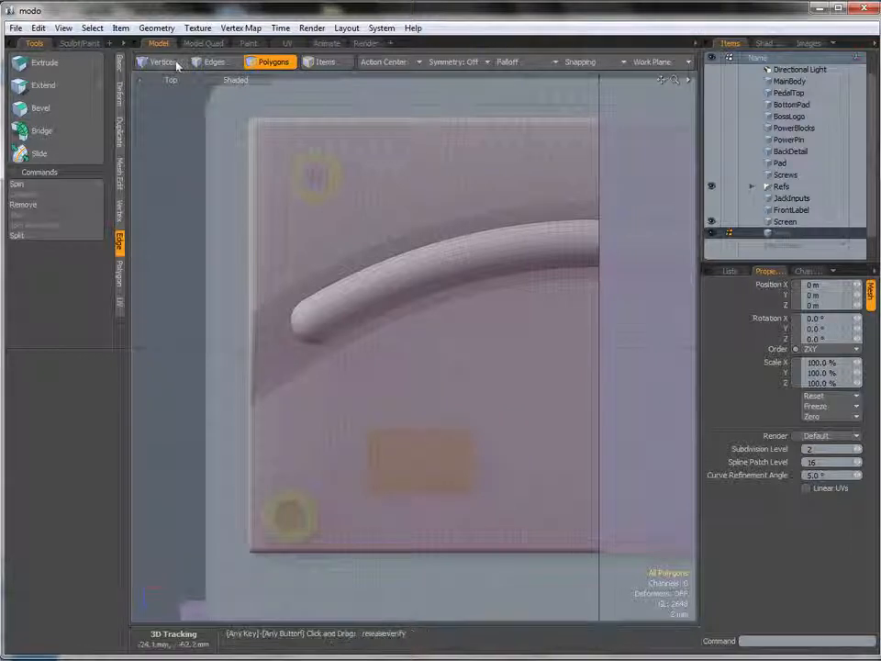
click(118, 62)
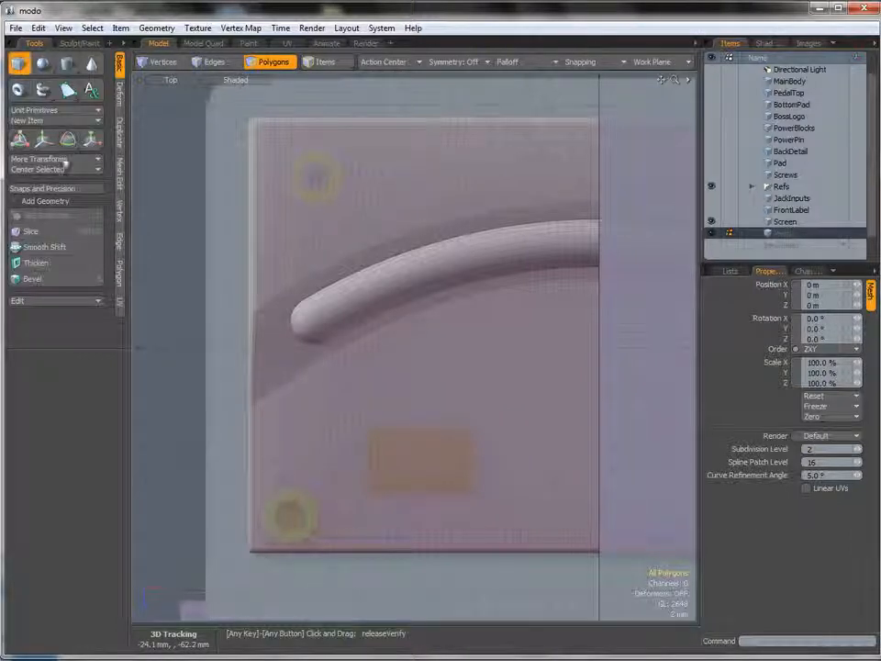
alt+shift+drag(377, 376, 383, 339)
ctrl+alt+drag(363, 404, 393, 410)
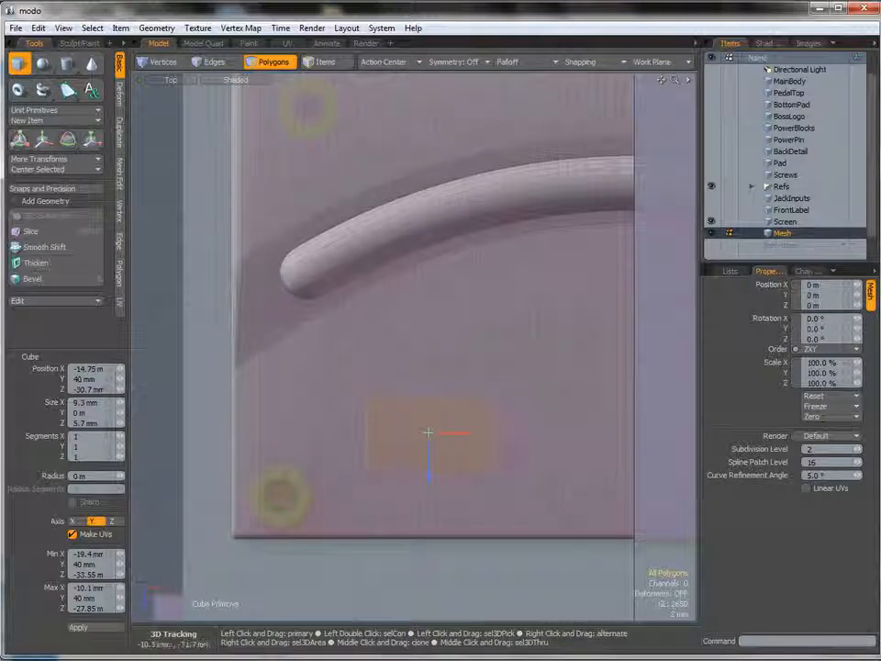
key(space)
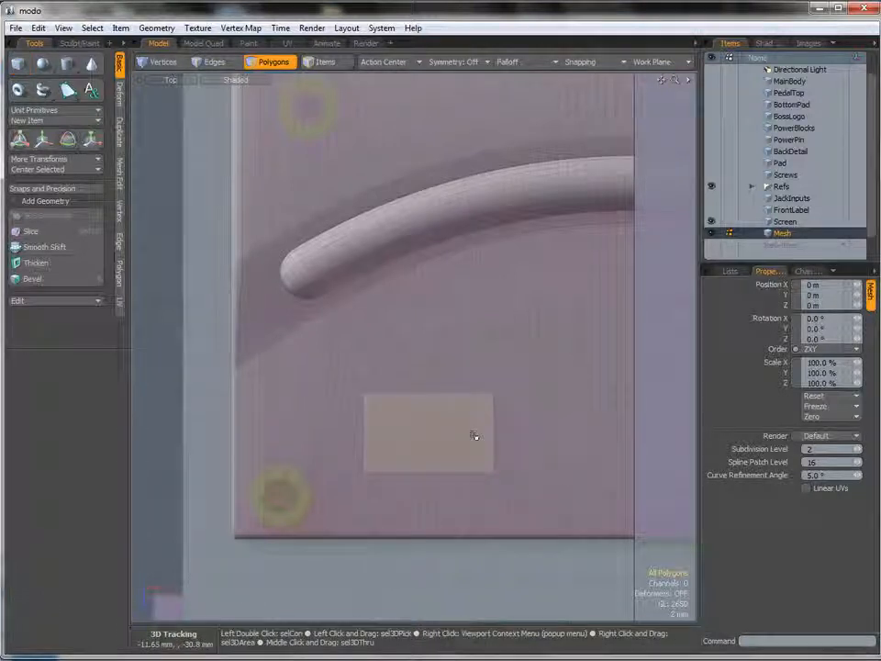
Hide the Screen mesh and bevel the new rectangle's polygon with a 130 um inset
click(712, 221)
click(445, 431)
scroll(417, 443, up, 3)
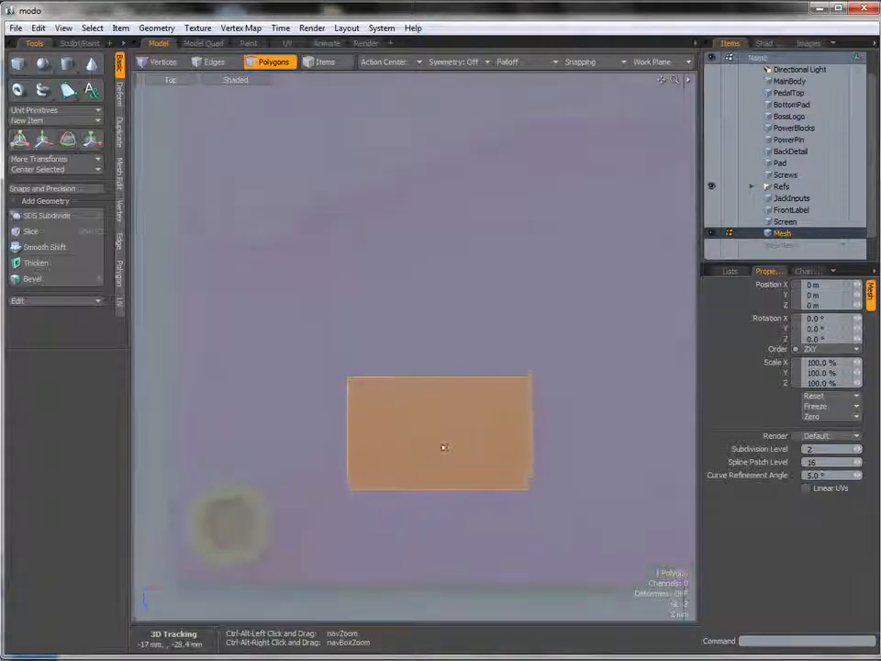
key(b)
click(526, 436)
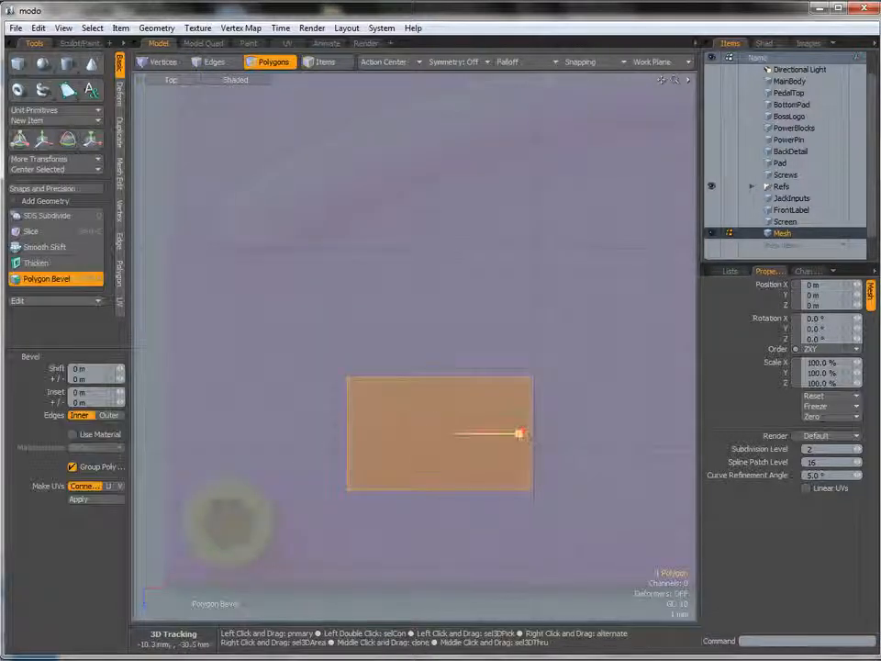
drag(519, 433, 524, 434)
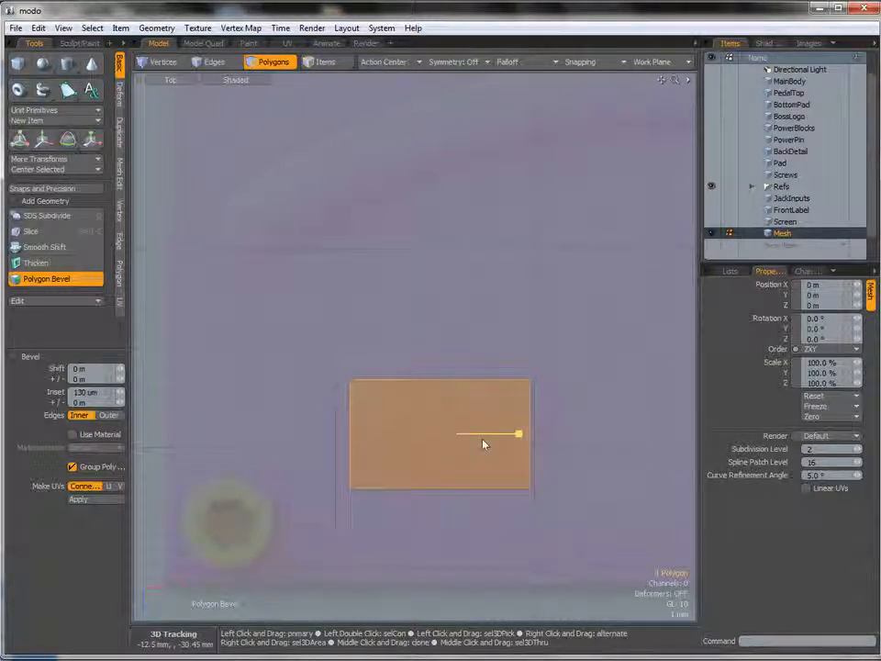
Bevel the inner polygon again with a 121 um inset and -140 um shift, and once more with a -2.74 mm shift and no inset
key(ctrl+space)
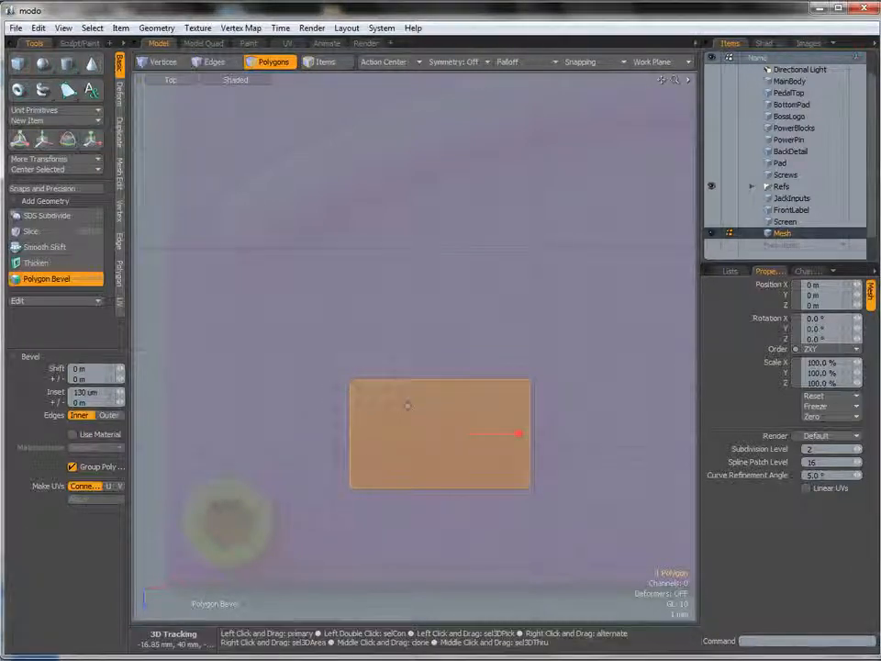
key(KP_Decimal)
alt+drag(417, 404, 388, 386)
key(3)
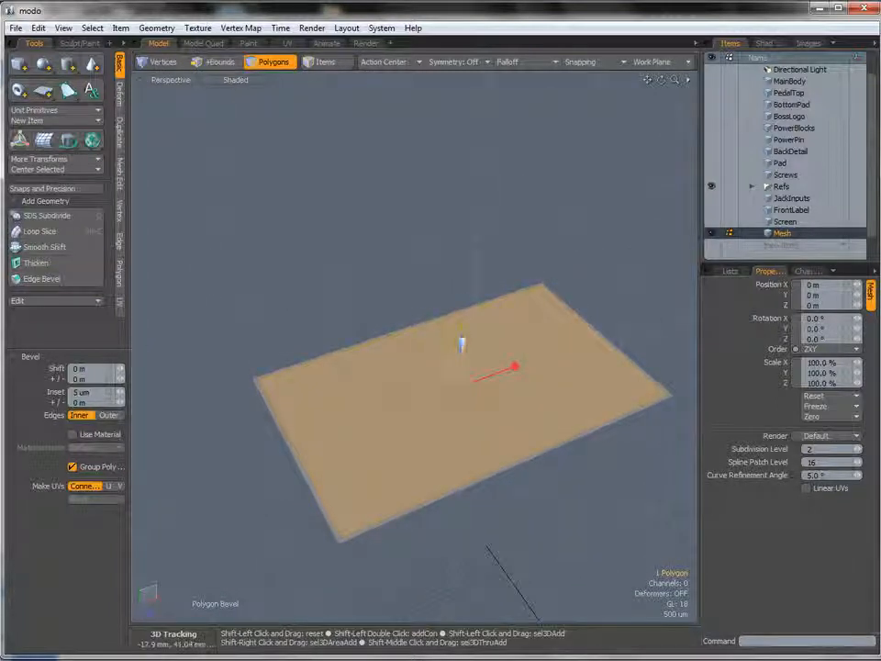
drag(515, 366, 516, 366)
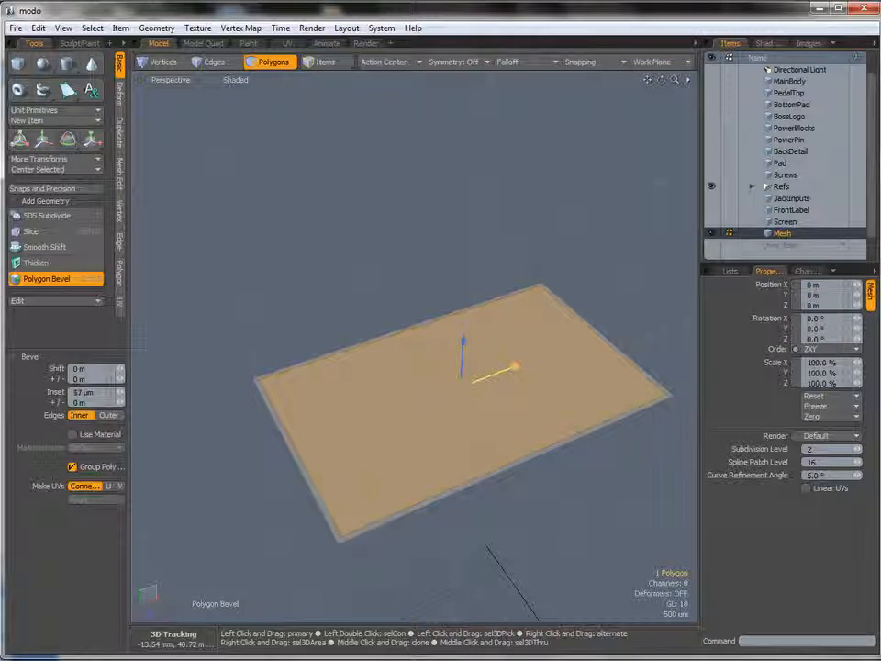
drag(463, 345, 464, 367)
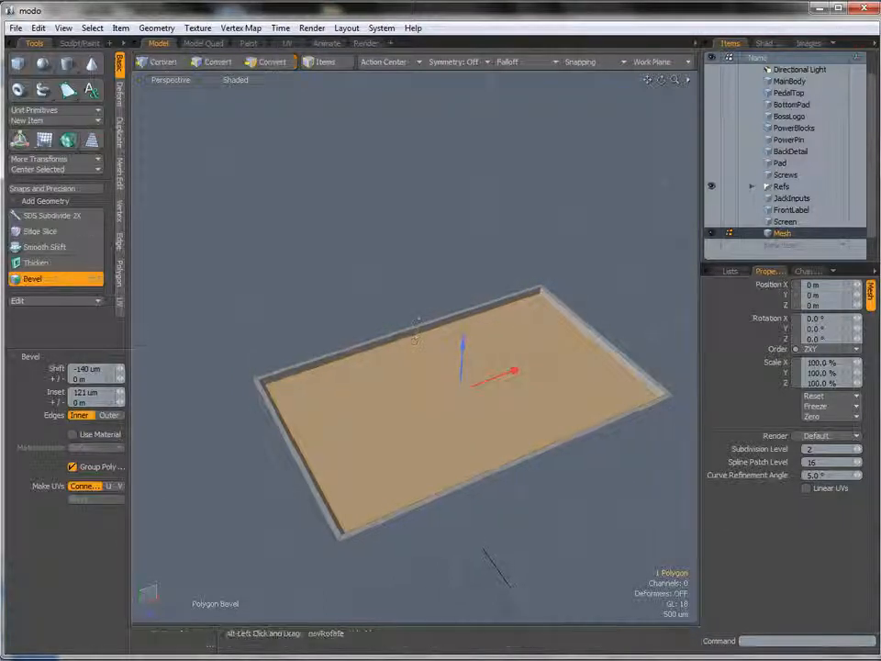
shift+click(463, 336)
drag(464, 336, 538, 448)
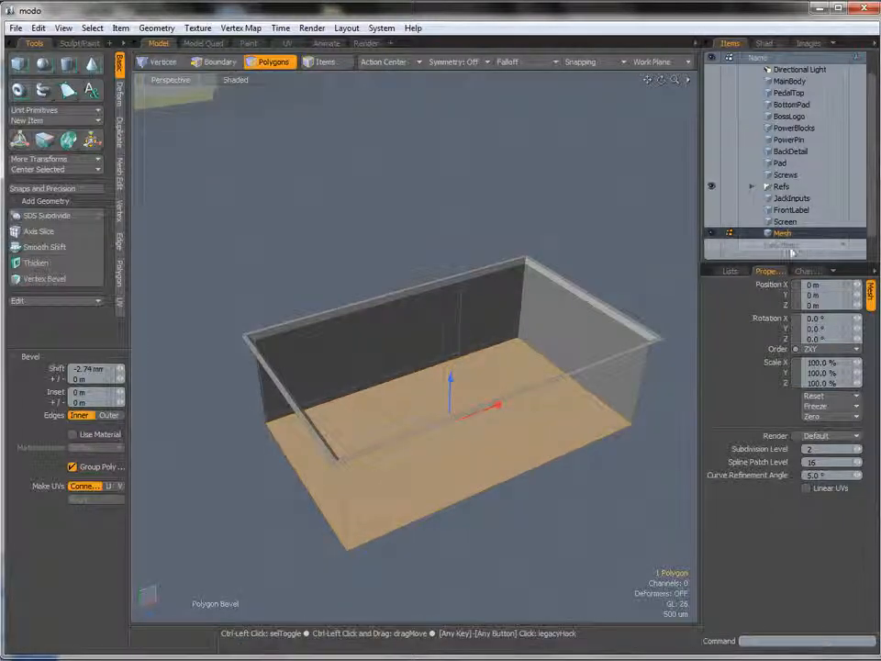
Cut the recess's floor polygon, paste it into a new mesh item named ScreenButtons, and hide that item
key(ctrl+x)
click(792, 248)
click(787, 243)
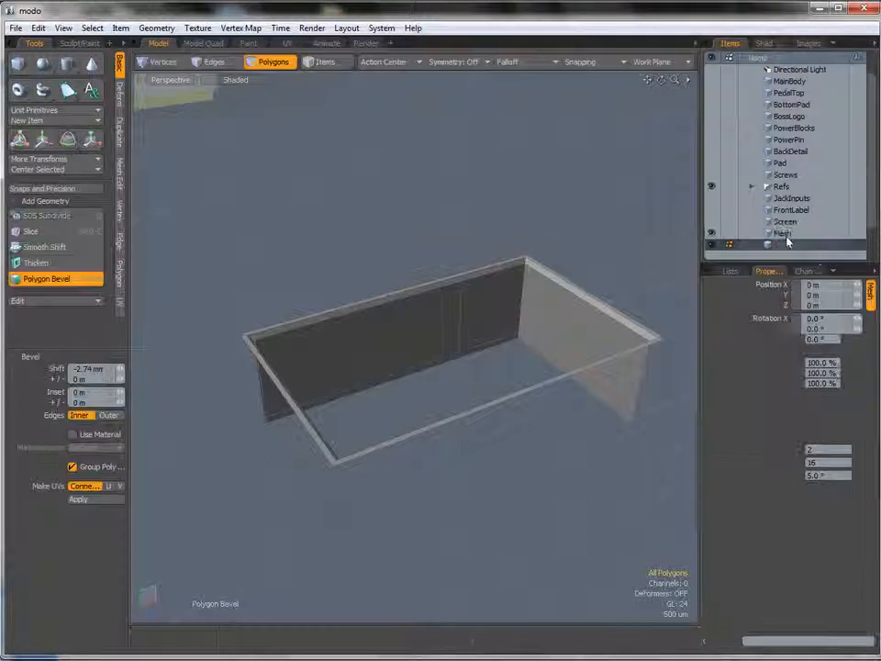
right_click(792, 244)
click(803, 246)
text(ScreenBu)
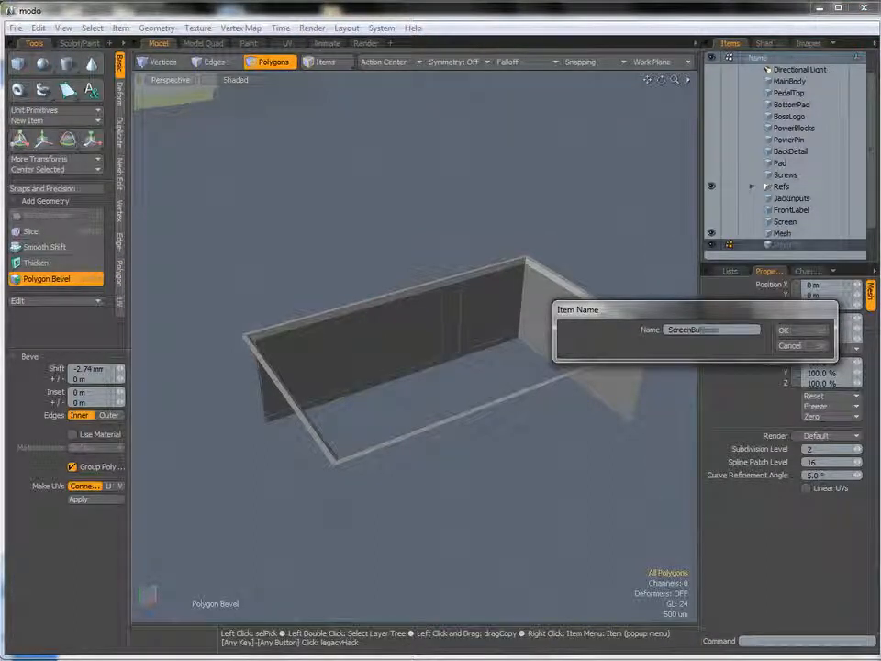
text(ttons)
key(Return)
key(ctrl+v)
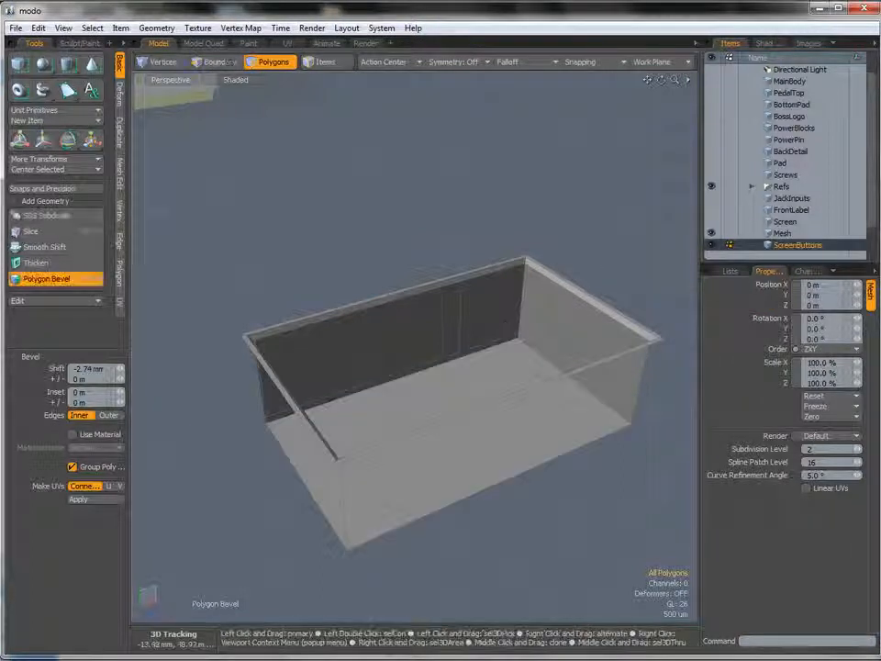
click(782, 234)
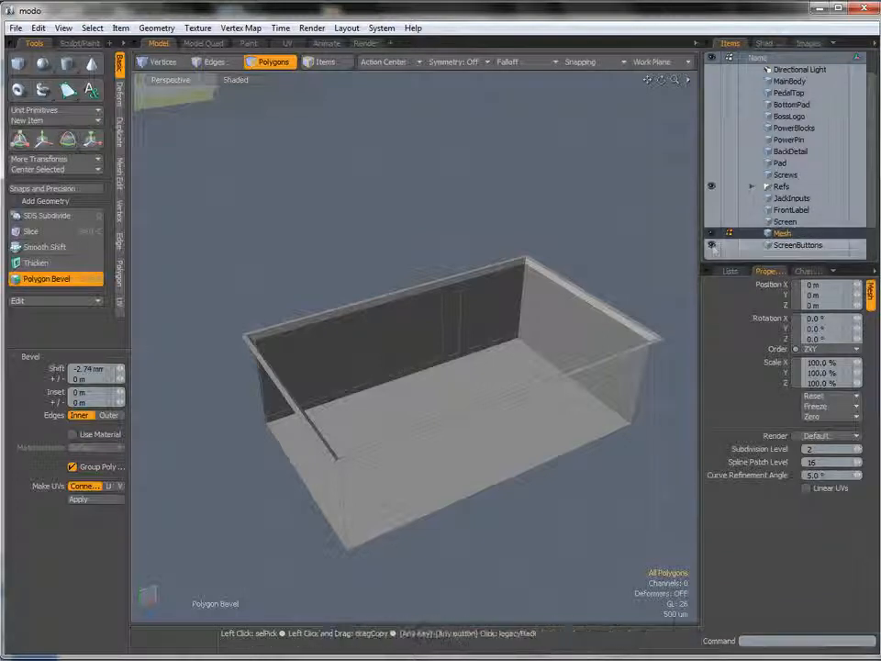
click(712, 246)
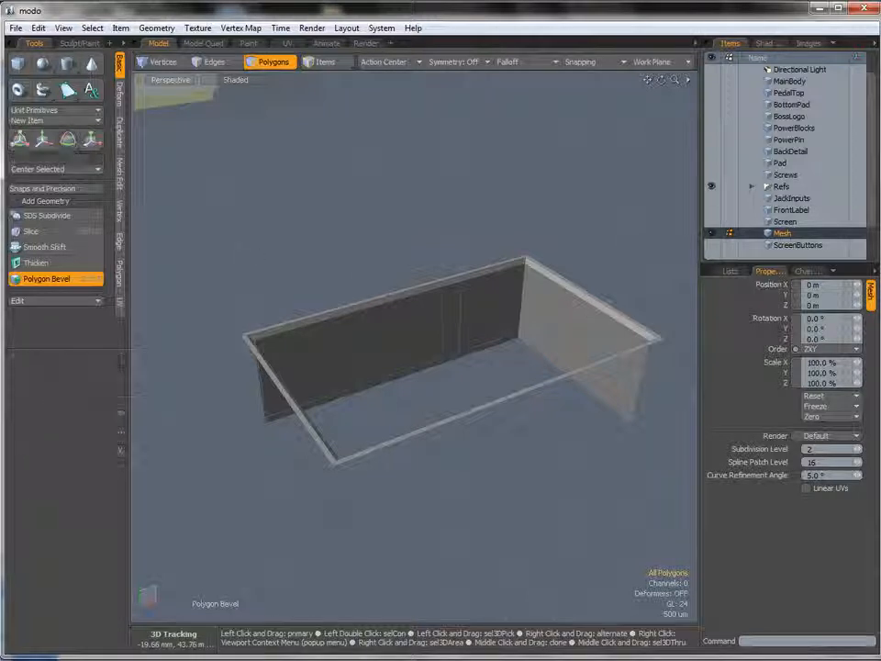
Select the edges at the four corners of the recess frame and bevel them with a value of 160 um
alt+drag(201, 210, 370, 342)
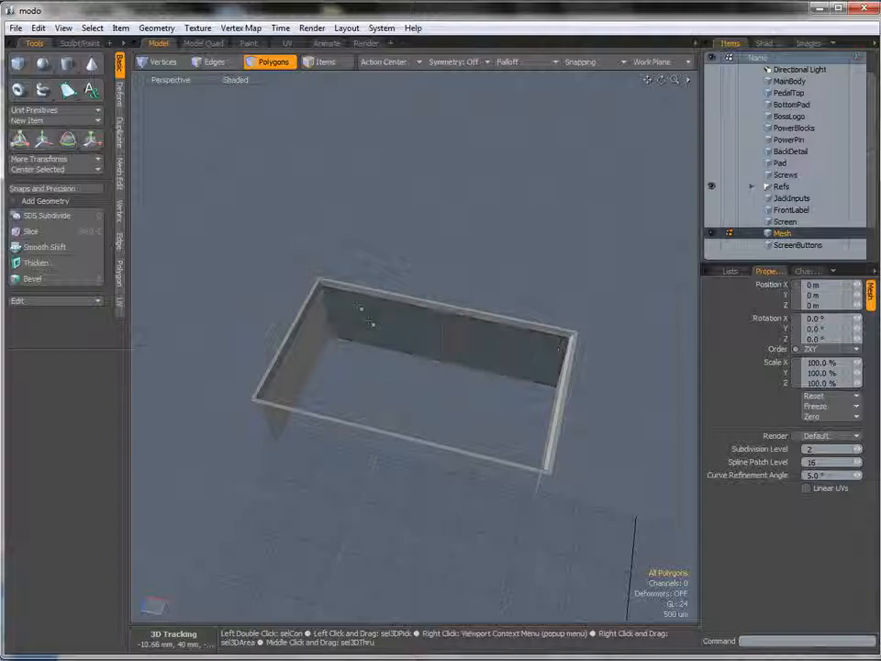
key(2)
mouse_move(312, 252)
right_down()
mouse_move(303, 322)
mouse_move(397, 331)
right_up()
alt+drag(396, 332, 368, 312)
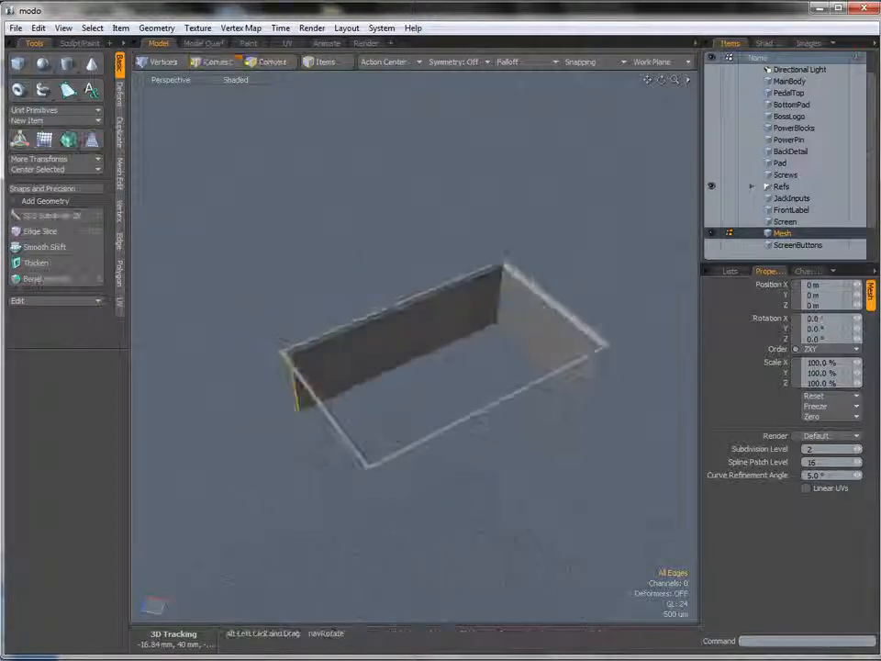
shift+right_drag(542, 303, 588, 368)
shift+right_drag(384, 406, 417, 492)
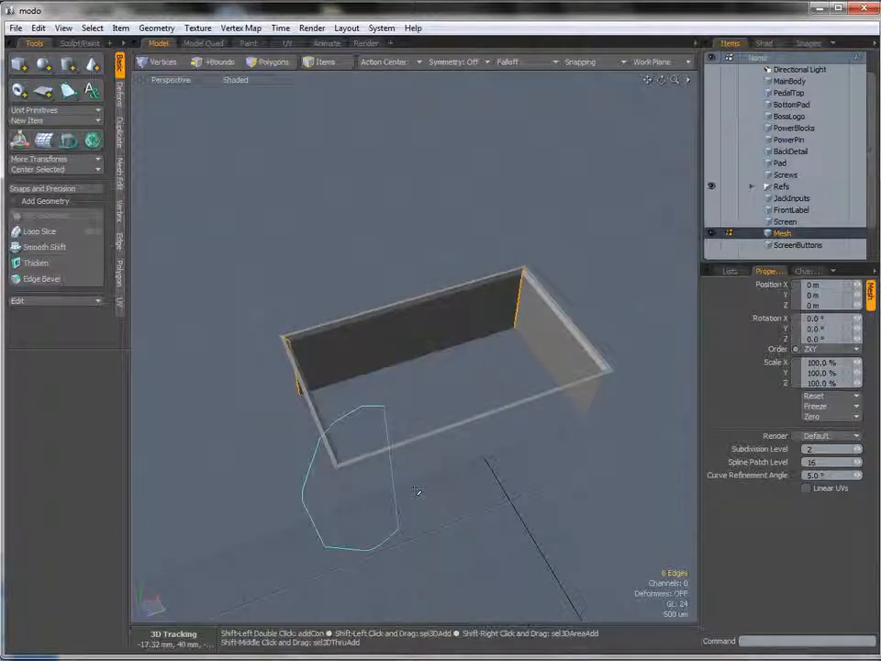
mouse_move(531, 496)
shift+right_down()
mouse_move(610, 417)
mouse_move(601, 431)
shift+right_up()
alt+drag(601, 431, 551, 418)
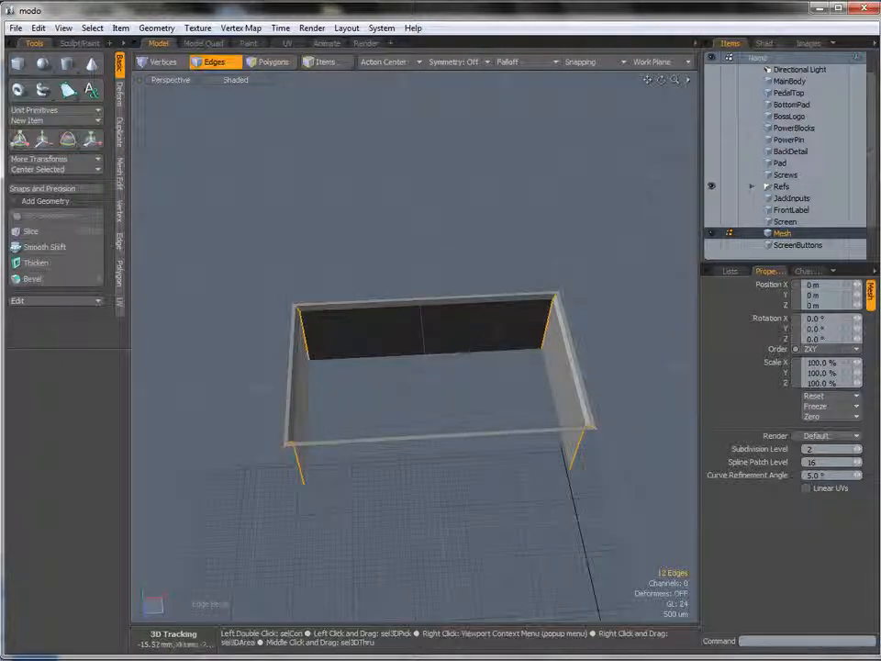
key(b)
click(453, 344)
drag(453, 344, 439, 377)
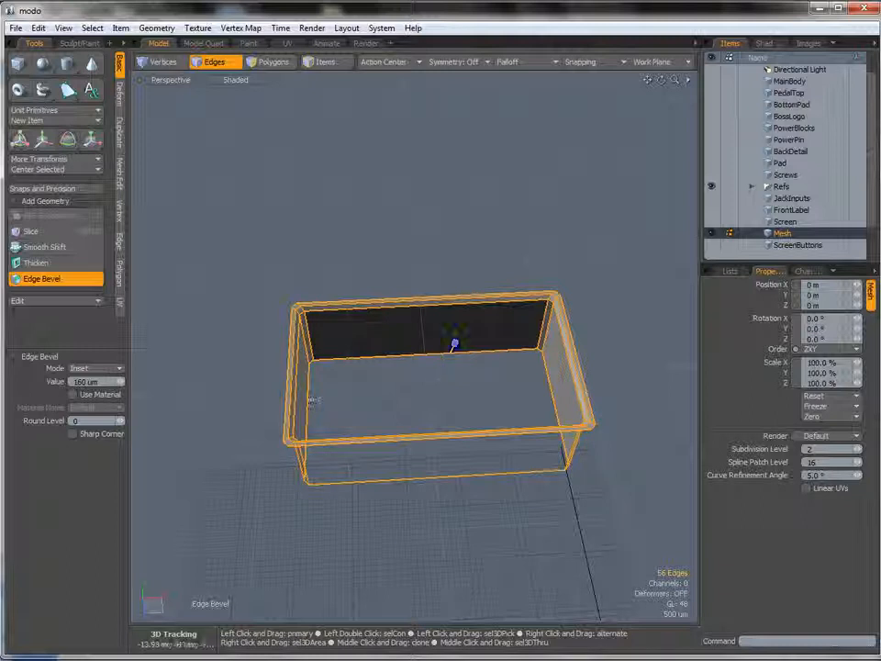
alt+drag(393, 354, 456, 346)
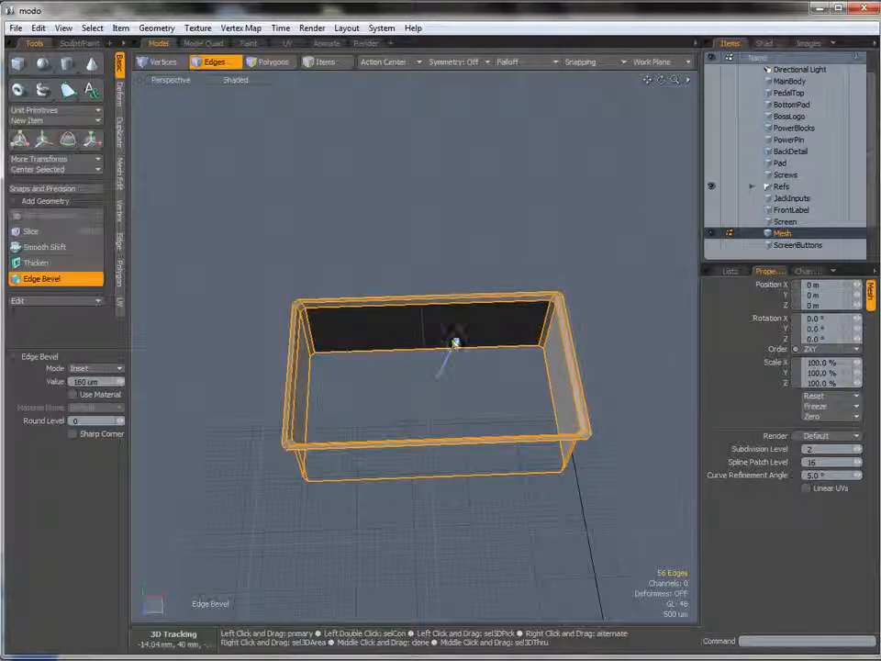
key(space)
click(435, 374)
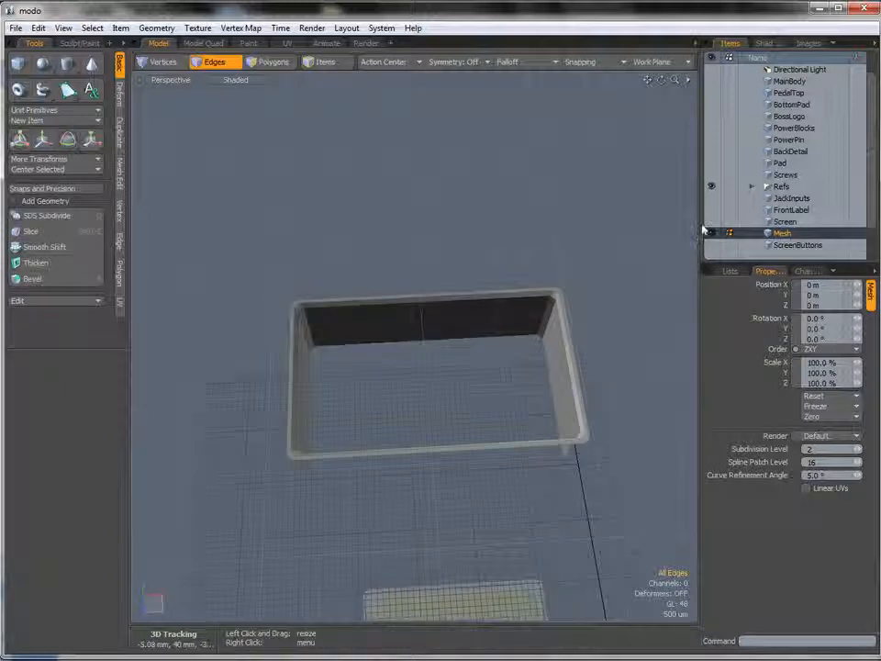
Show the Screen mesh again and examine how the recess frame sits in its surface from several angles
click(713, 221)
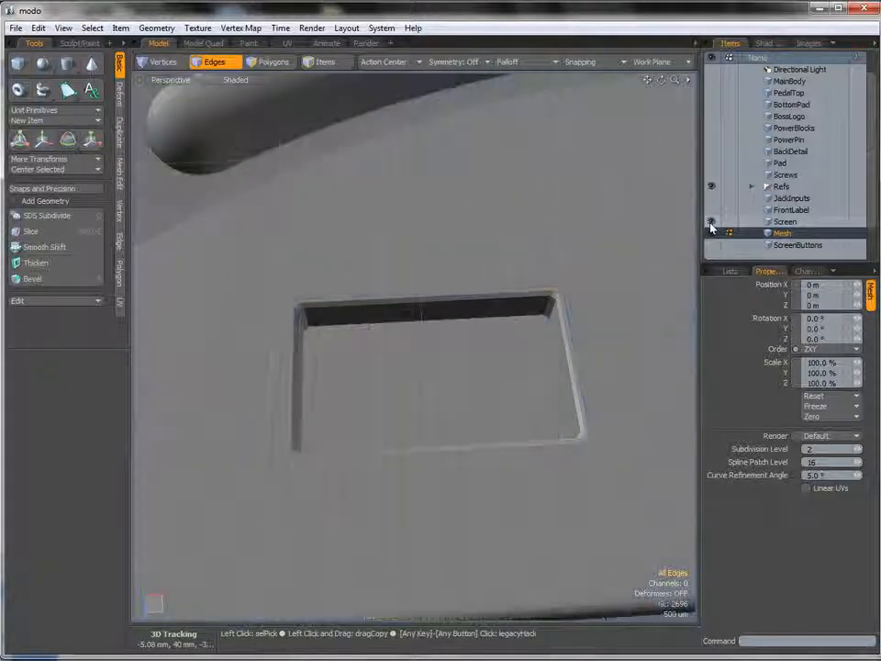
alt+drag(431, 340, 399, 344)
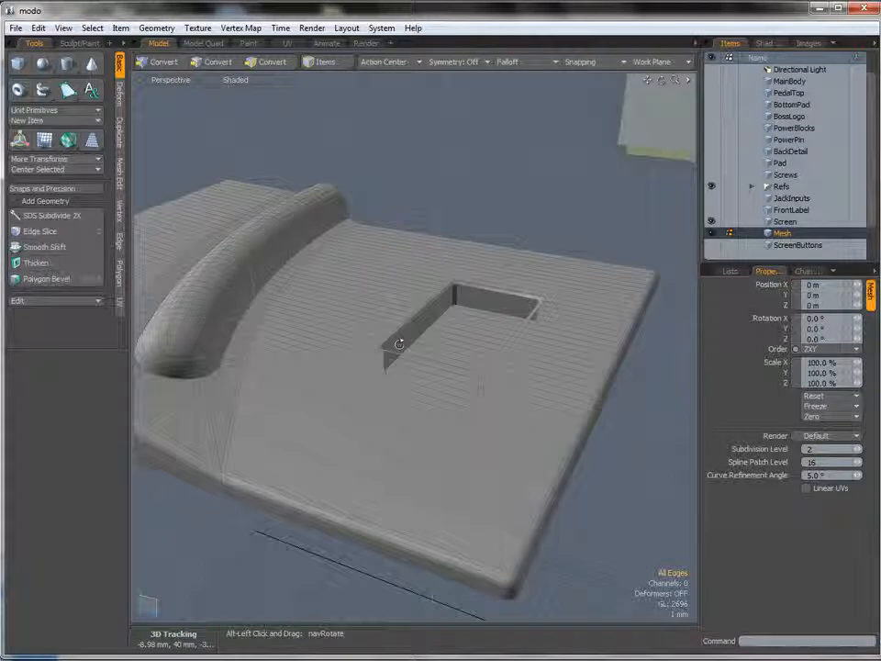
alt+drag(479, 388, 299, 418)
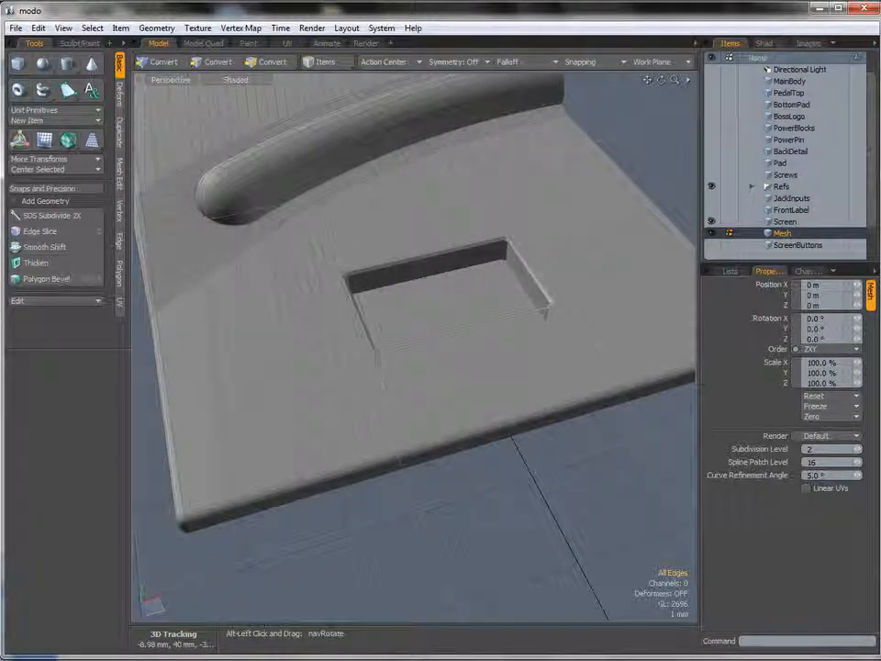
scroll(415, 348, down, 2)
alt+drag(441, 368, 389, 365)
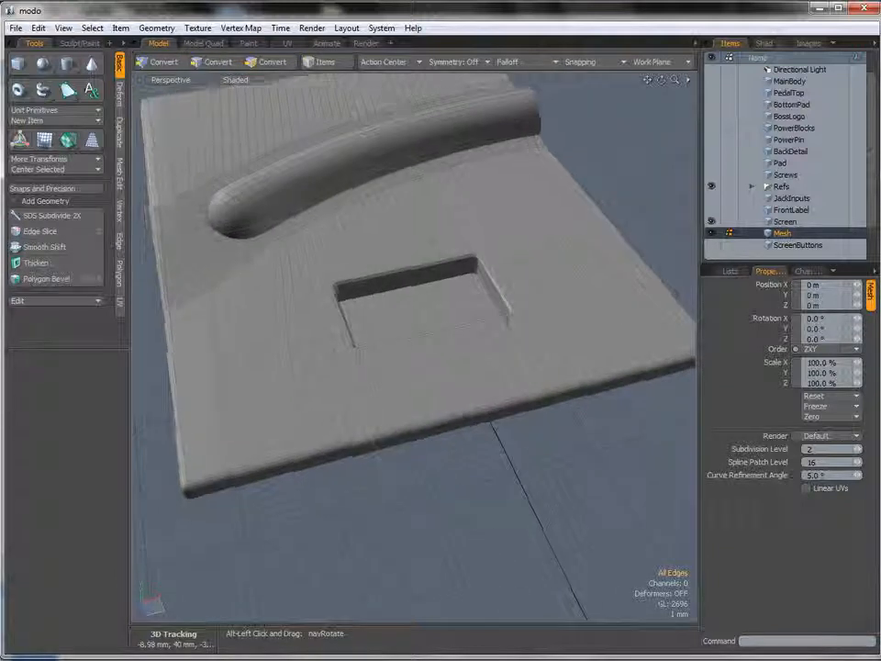
alt+drag(627, 431, 609, 400)
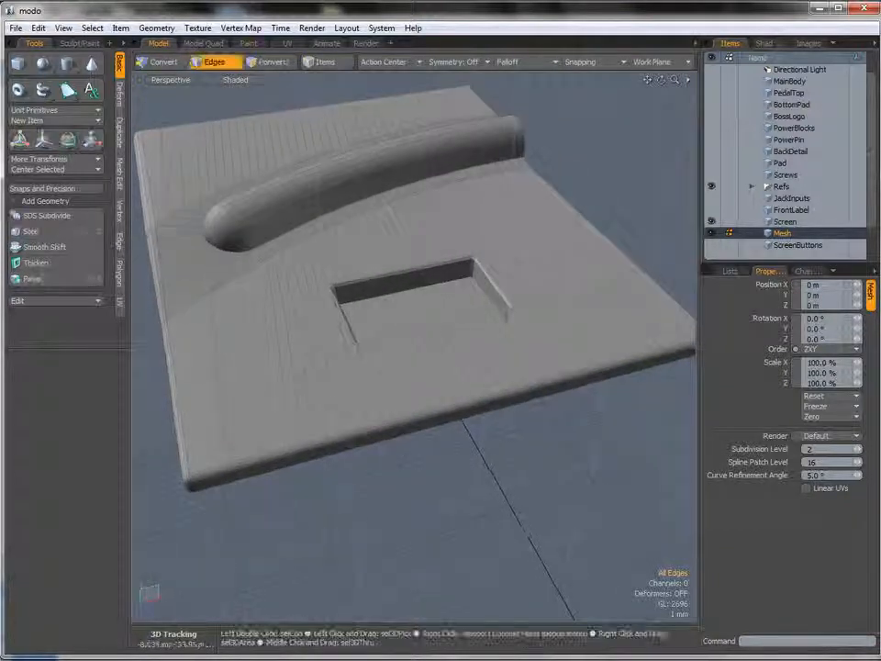
Select the polygons along the Screen slab's front rim and examine how that strip runs across the slab from several angles
click(785, 221)
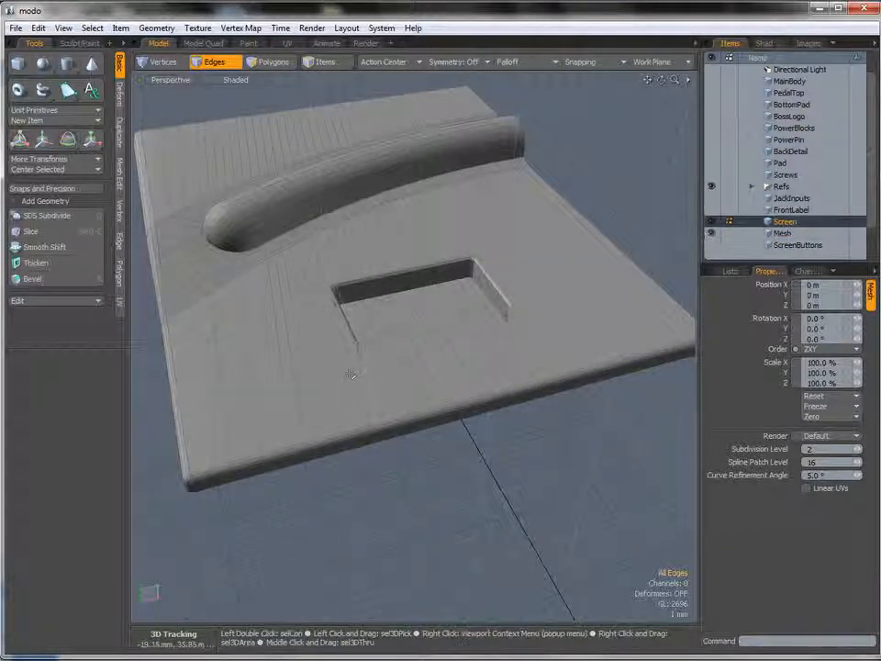
key(3)
right_drag(628, 355, 628, 358)
alt+drag(551, 386, 477, 349)
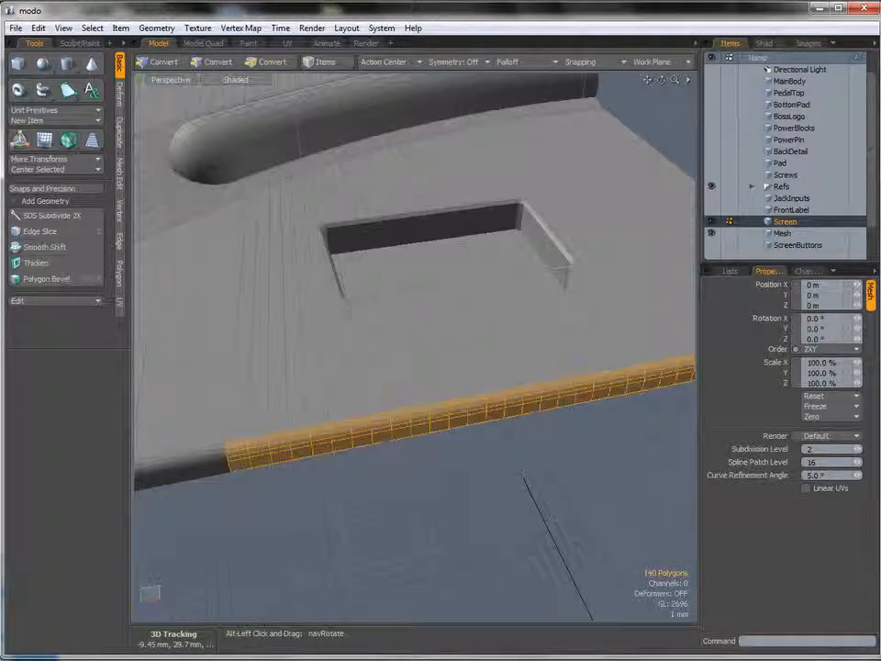
alt+drag(261, 439, 468, 377)
ctrl+alt+drag(542, 418, 516, 372)
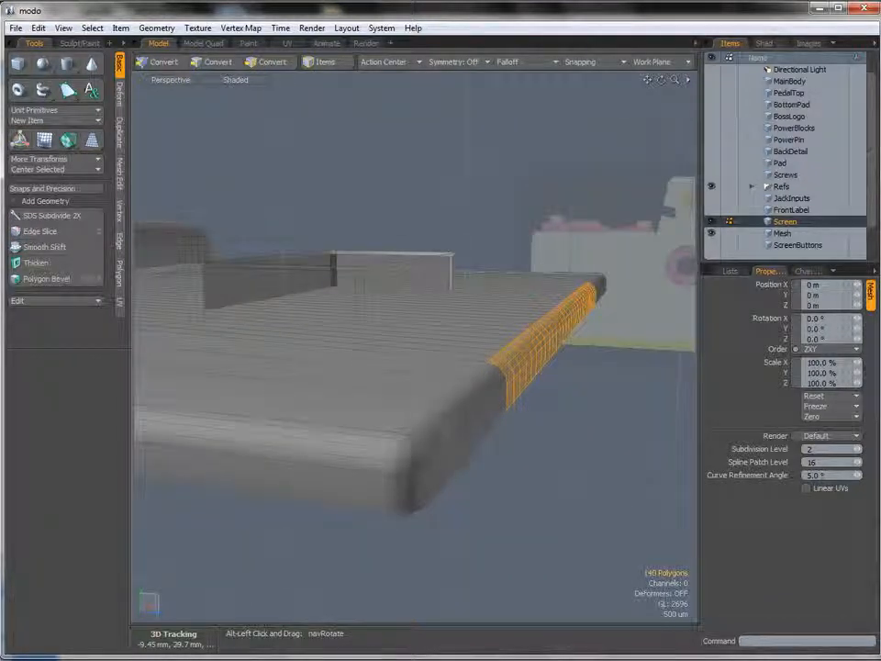
alt+drag(440, 414, 378, 463)
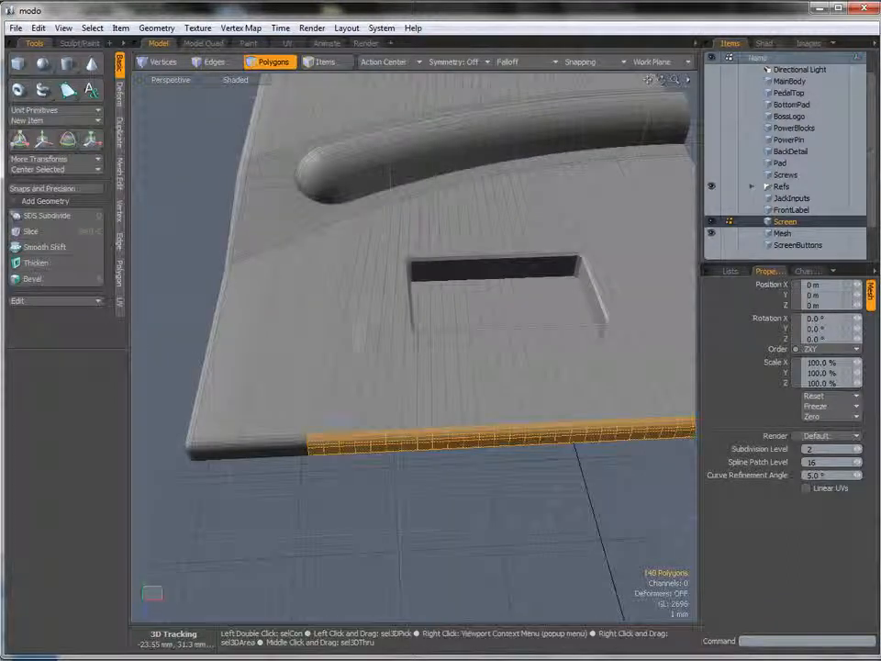
alt+drag(637, 402, 273, 401)
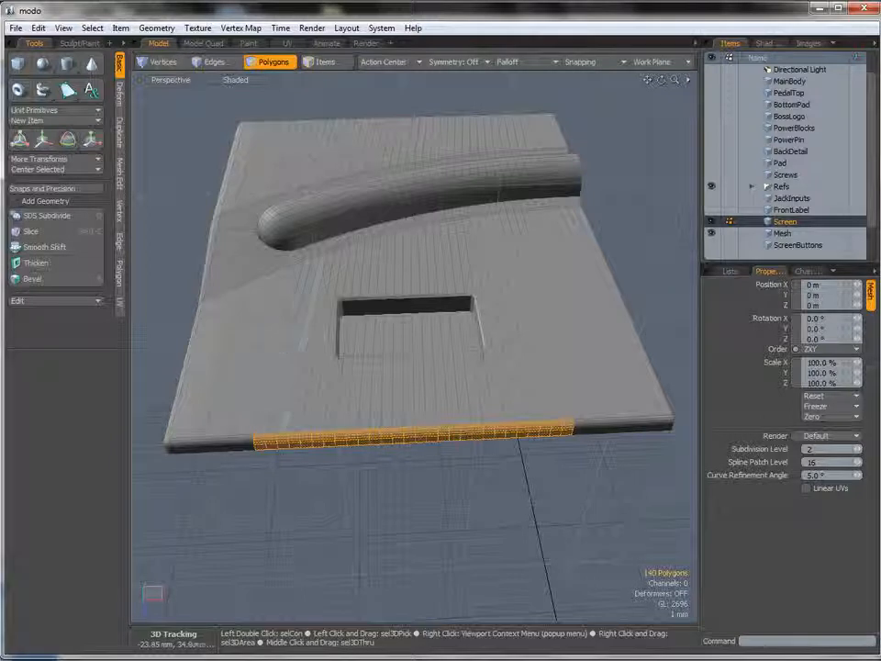
right_drag(585, 511, 648, 418)
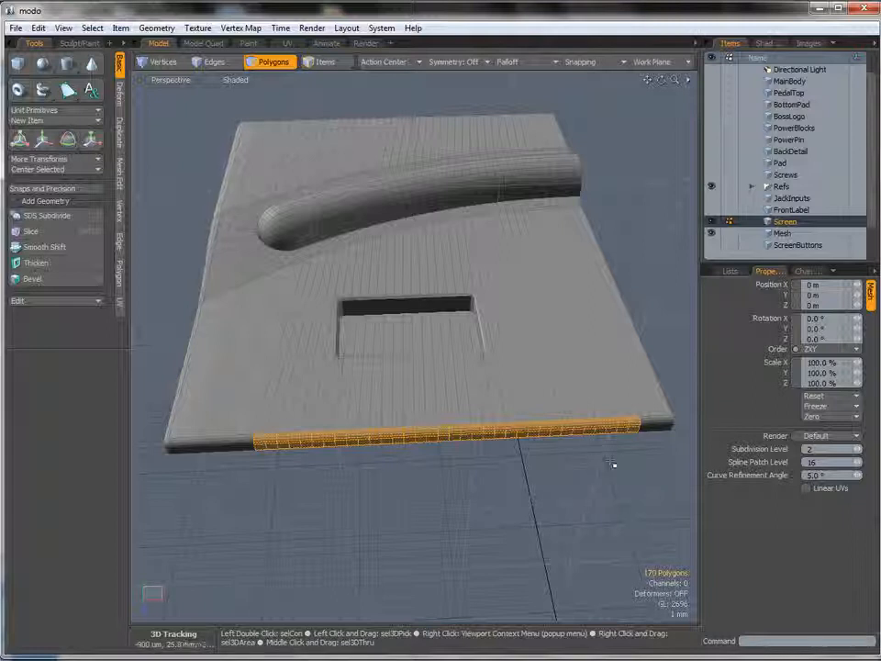
click(590, 463)
alt+drag(591, 464, 675, 479)
Select the entire recess frame in Mesh and move it -1.4 mm in Y to align its rim with the Screen's surface
click(784, 233)
alt+drag(353, 386, 404, 345)
scroll(404, 344, up, 3)
double_click(404, 345)
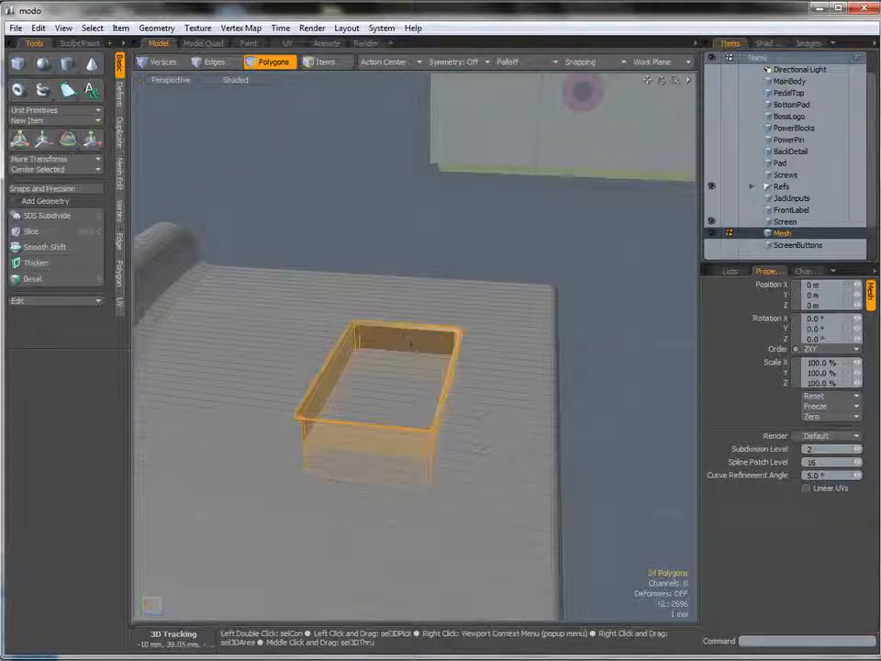
key(ctrl+space)
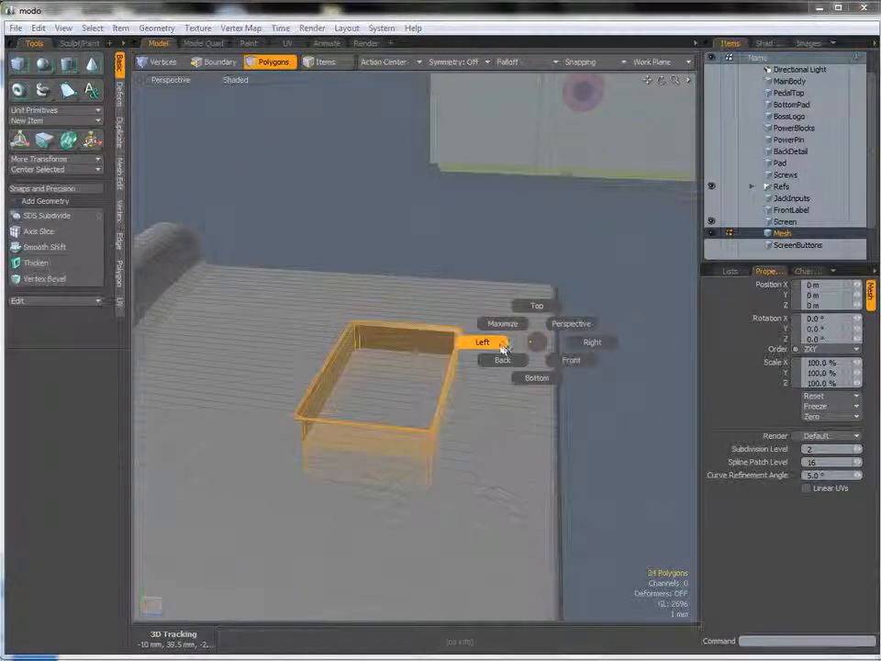
click(502, 348)
alt+drag(404, 401, 470, 342)
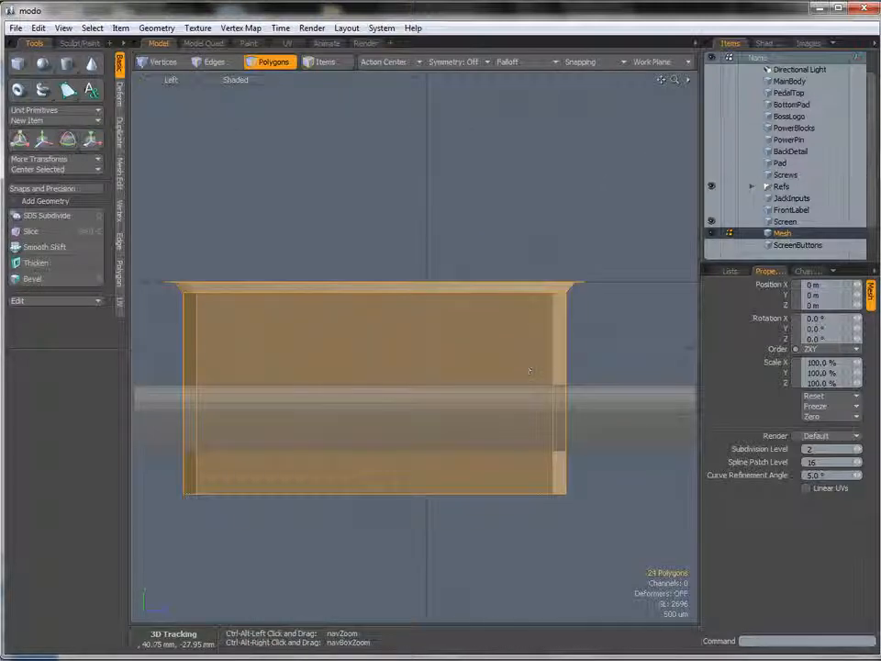
key(w)
drag(374, 320, 400, 448)
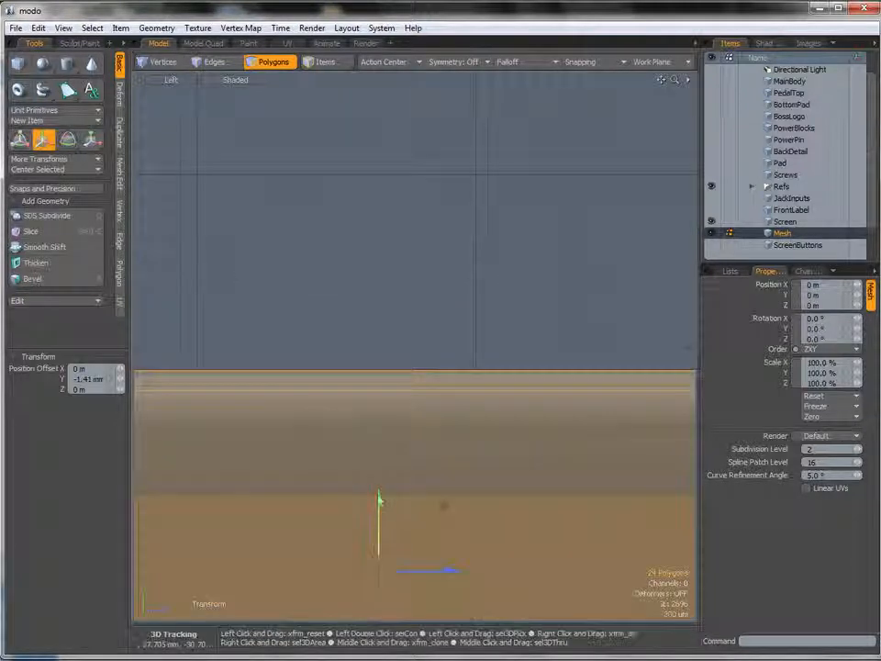
drag(379, 500, 379, 496)
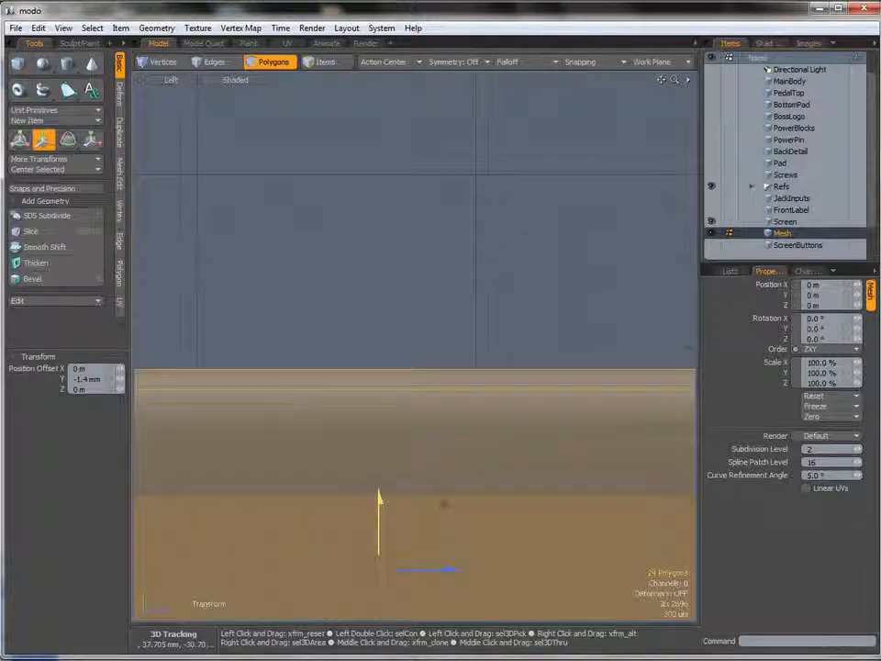
ctrl+alt+drag(445, 427, 435, 362)
key(ctrl+space)
click(415, 424)
ctrl+alt+drag(435, 361, 353, 377)
Delete the Screen's top surface polygons between the bent tube and the front rim, around the recess
click(795, 223)
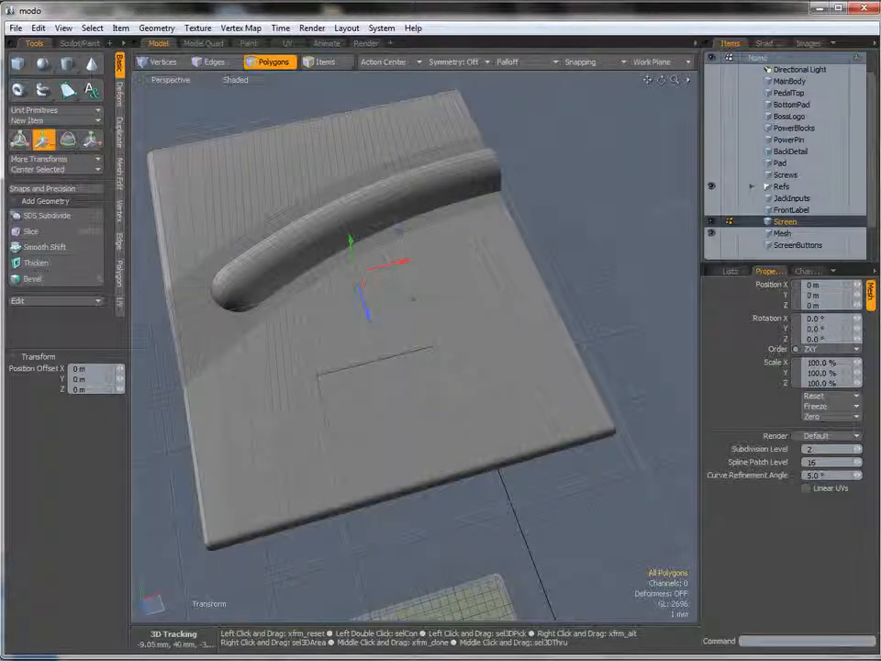
key(q)
alt+shift+drag(404, 441, 464, 368)
alt+drag(464, 367, 433, 338)
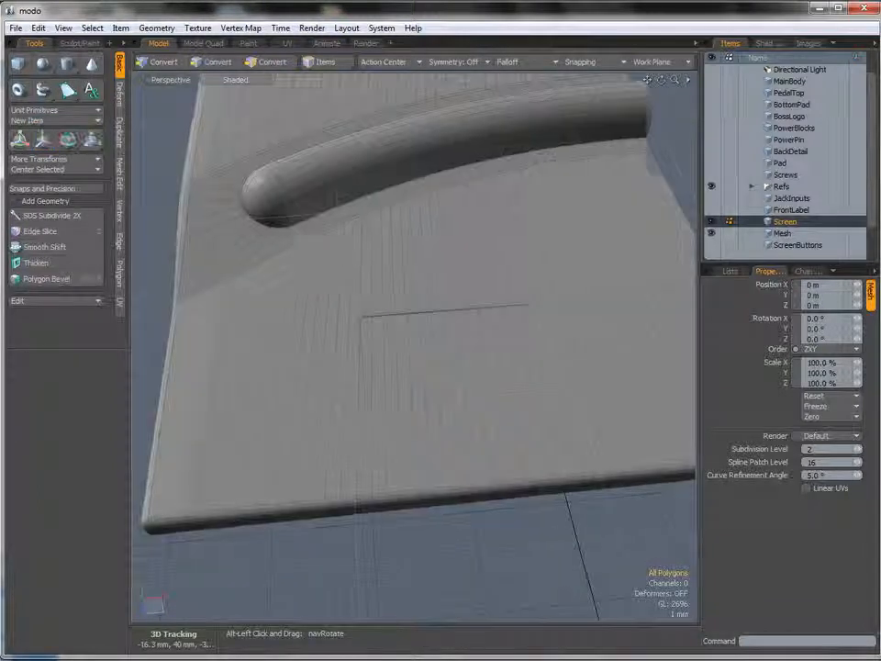
alt+drag(322, 292, 301, 280)
mouse_move(226, 188)
mouse_down()
mouse_move(344, 258)
mouse_move(637, 223)
mouse_move(549, 226)
mouse_up()
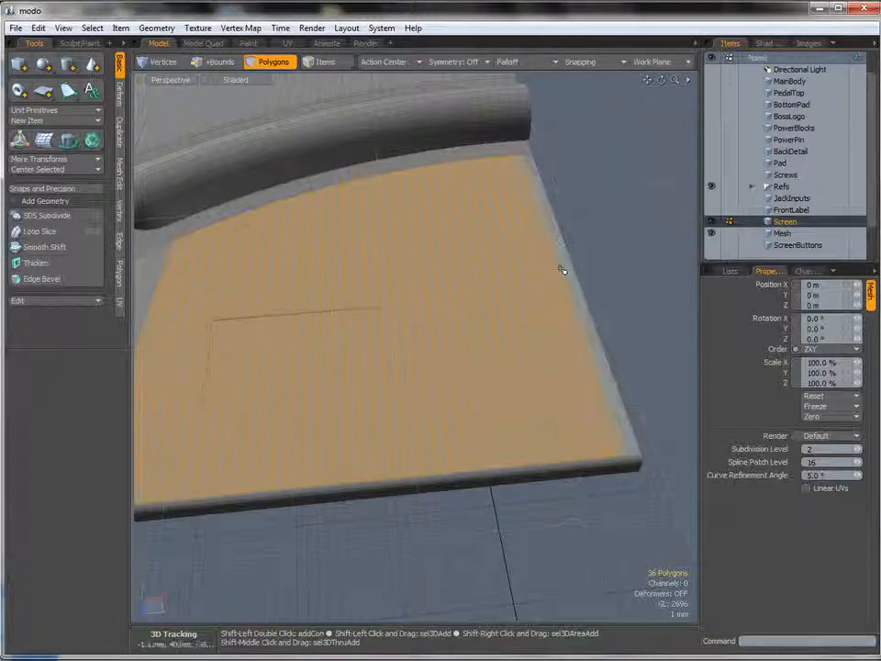
alt+shift+drag(476, 282, 528, 276)
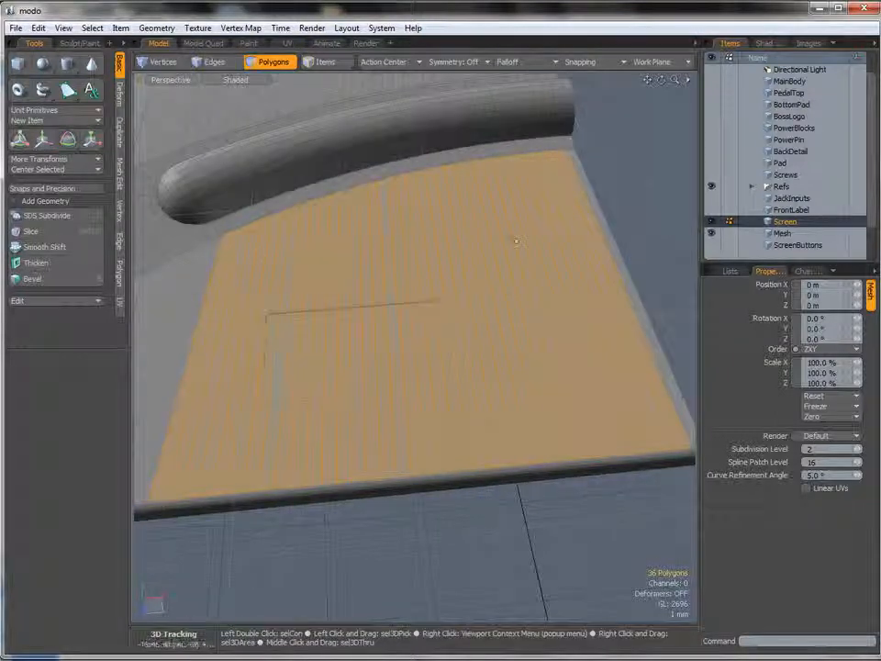
key(Delete)
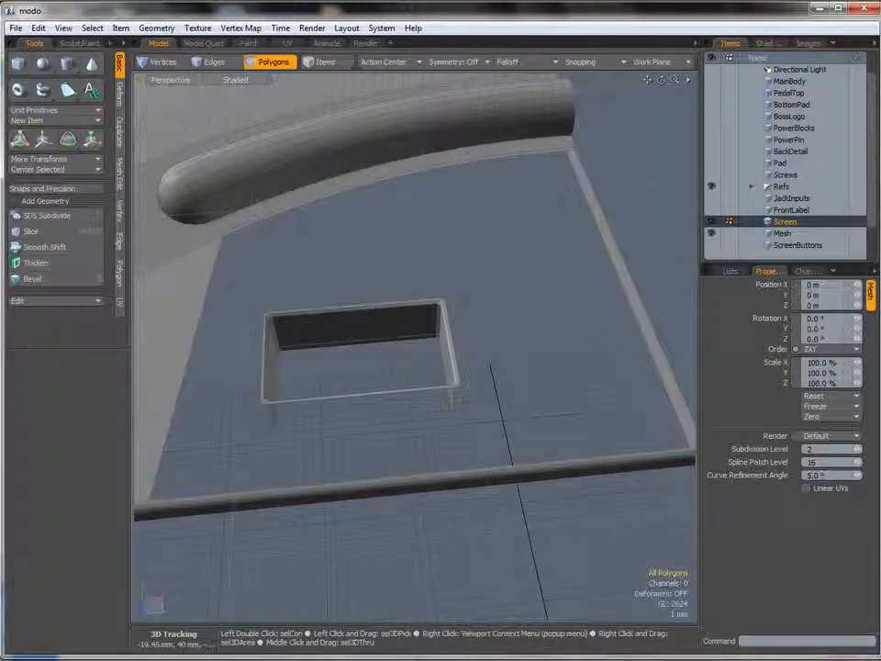
Move the recess frame polygons from Mesh into the Screen item by cutting and pasting, and delete the emptied Mesh item
alt+drag(416, 360, 333, 397)
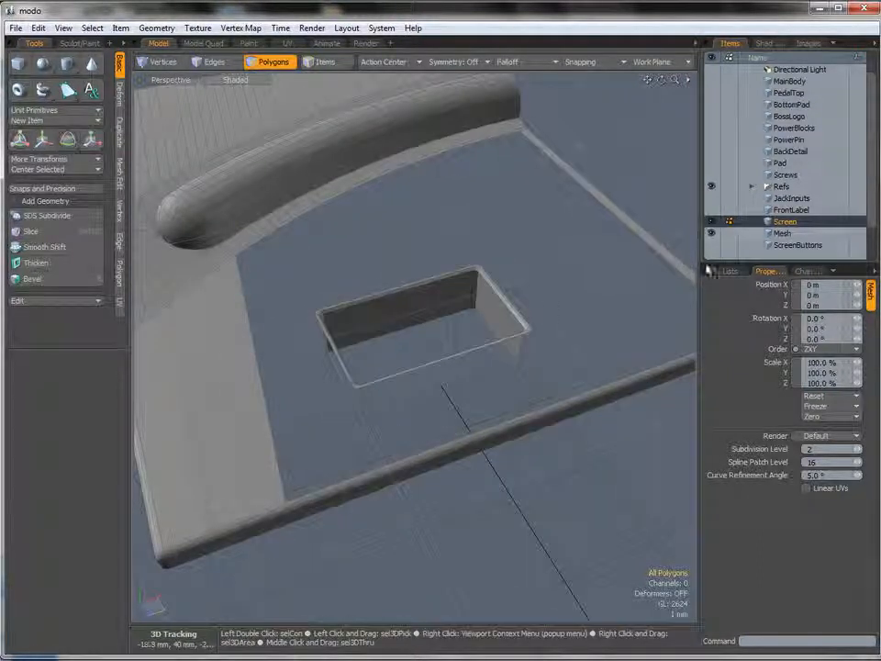
click(796, 234)
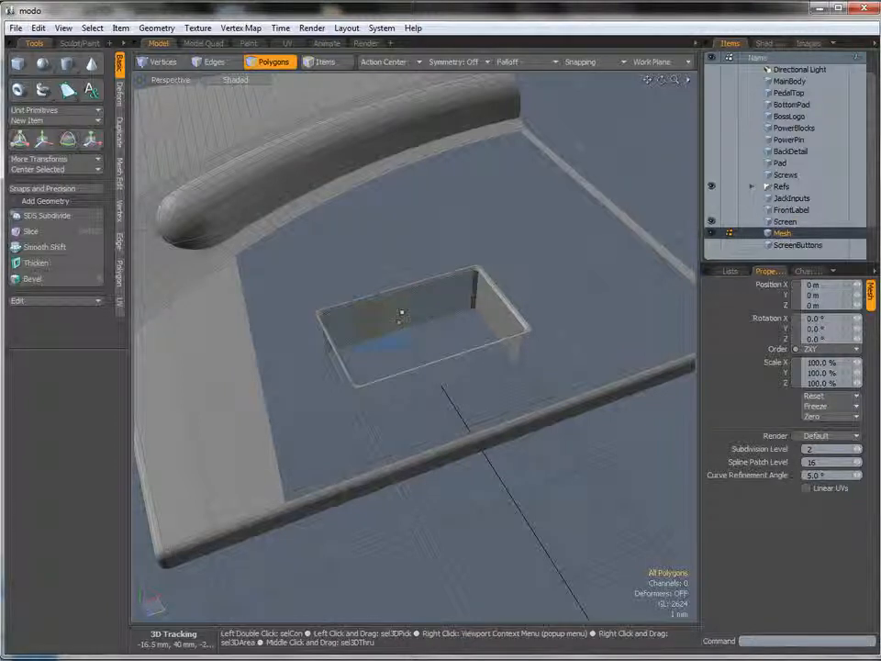
double_click(401, 315)
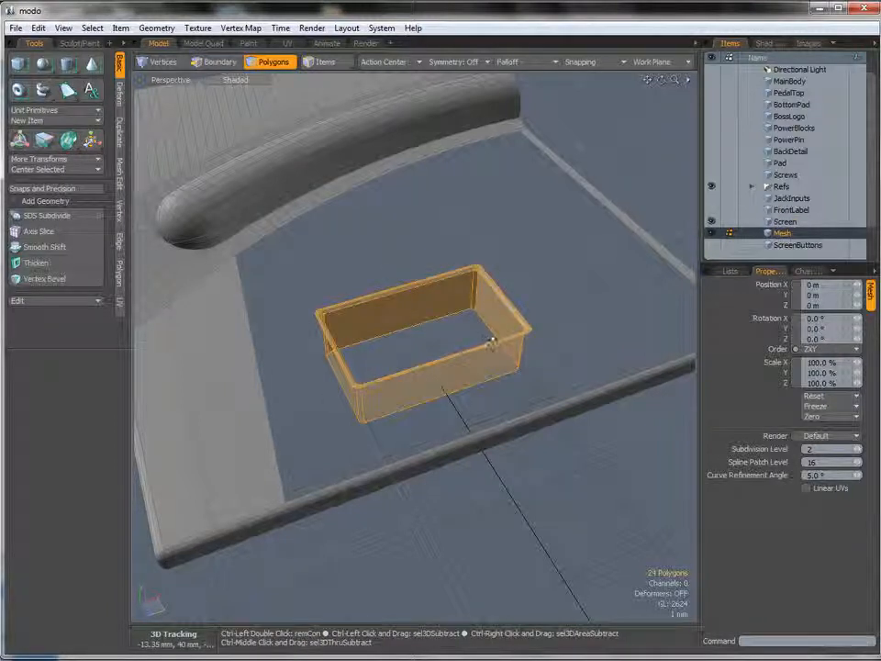
key(ctrl+x)
click(780, 223)
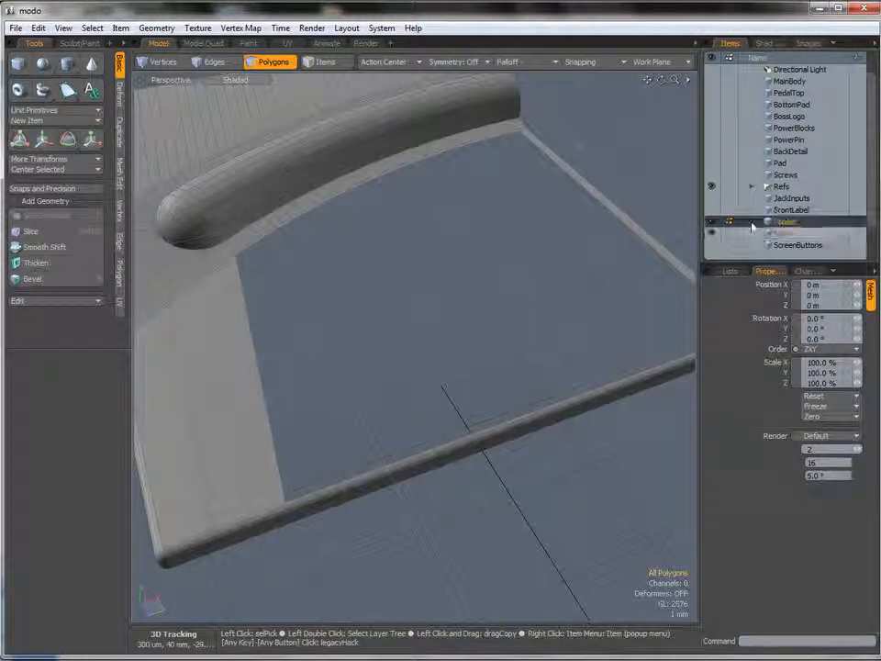
key(ctrl+v)
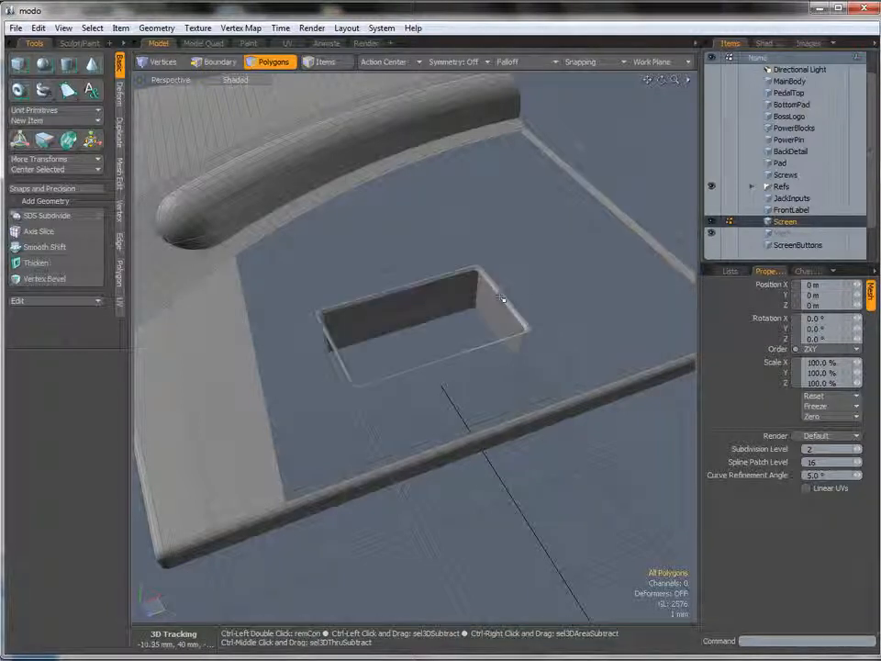
right_click(787, 235)
click(779, 370)
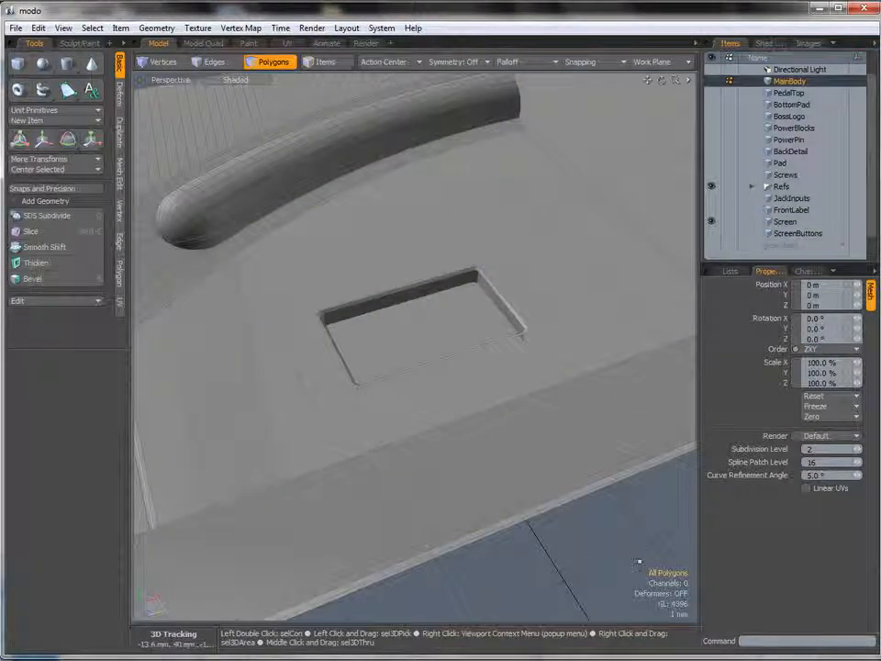
Select the Screen opening's curved border edges along the tube to check how many there are
alt+drag(464, 291, 430, 327)
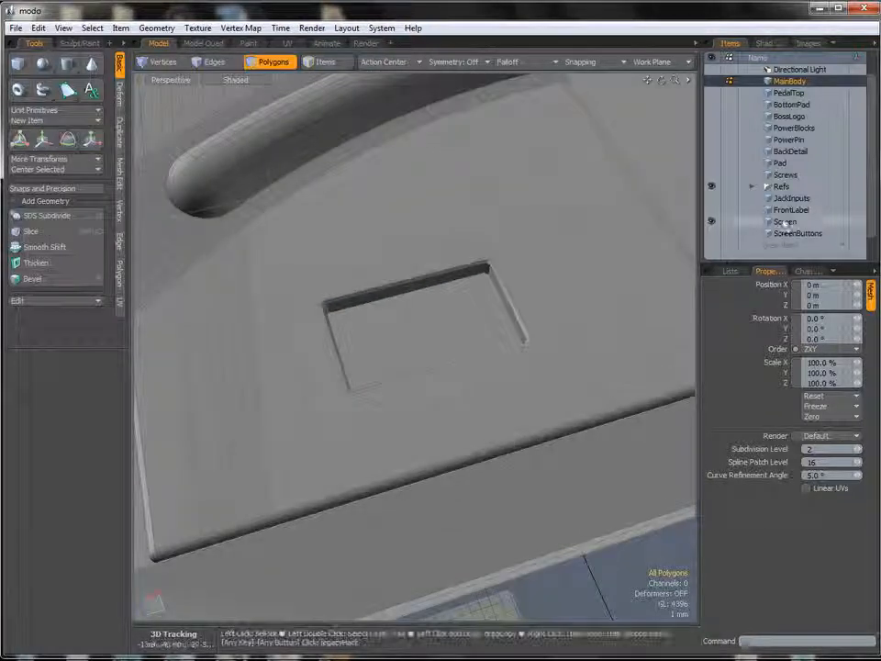
click(788, 226)
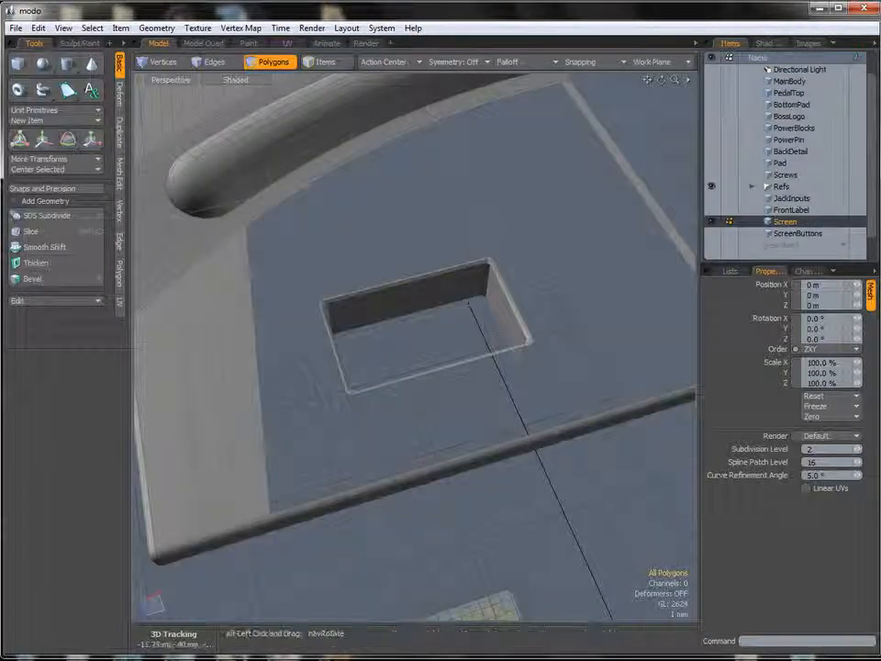
alt+drag(506, 336, 435, 356)
alt+drag(462, 300, 389, 376)
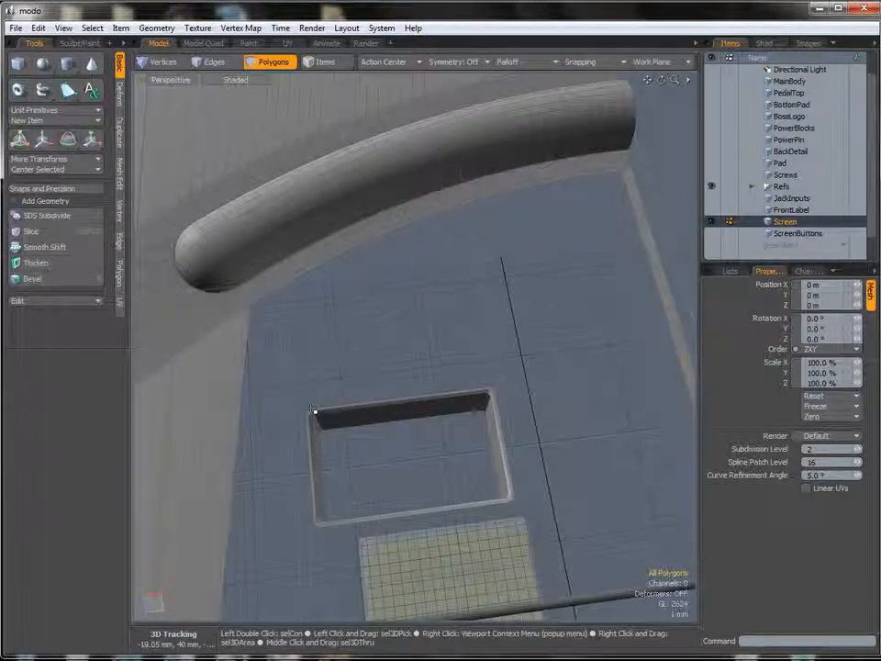
alt+drag(439, 379, 360, 378)
key(2)
click(274, 288)
shift+click(286, 282)
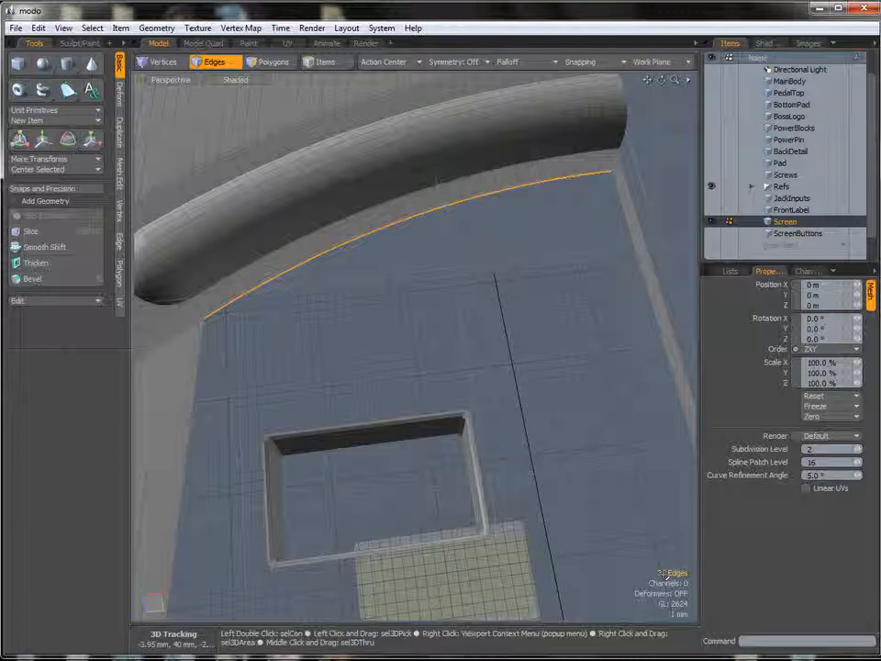
alt+shift+drag(376, 346, 448, 284)
Loop Slice the recess frame's long wall nearest the tube with a count of 33
key(3)
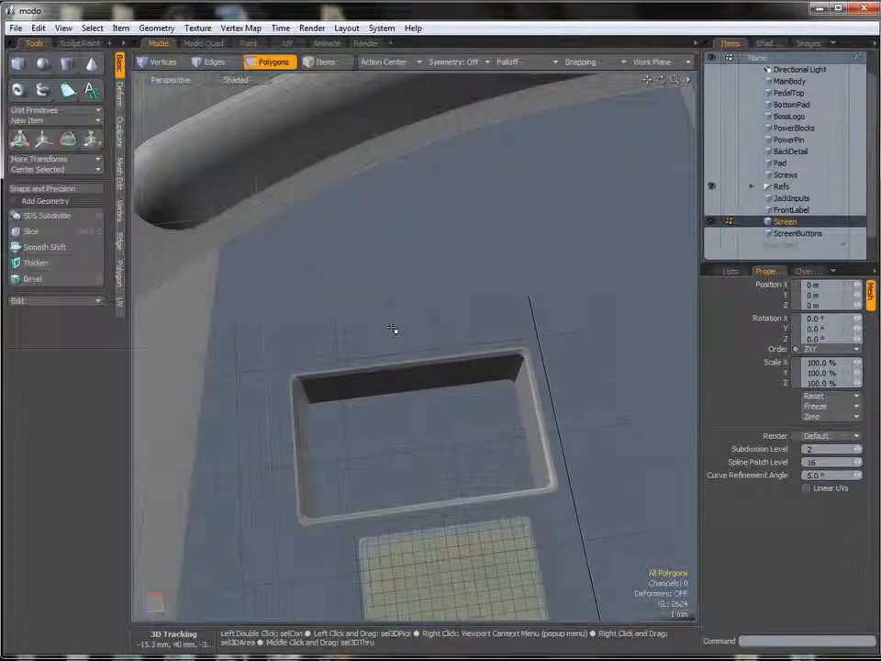
scroll(317, 347, up, 5)
alt+drag(331, 343, 286, 345)
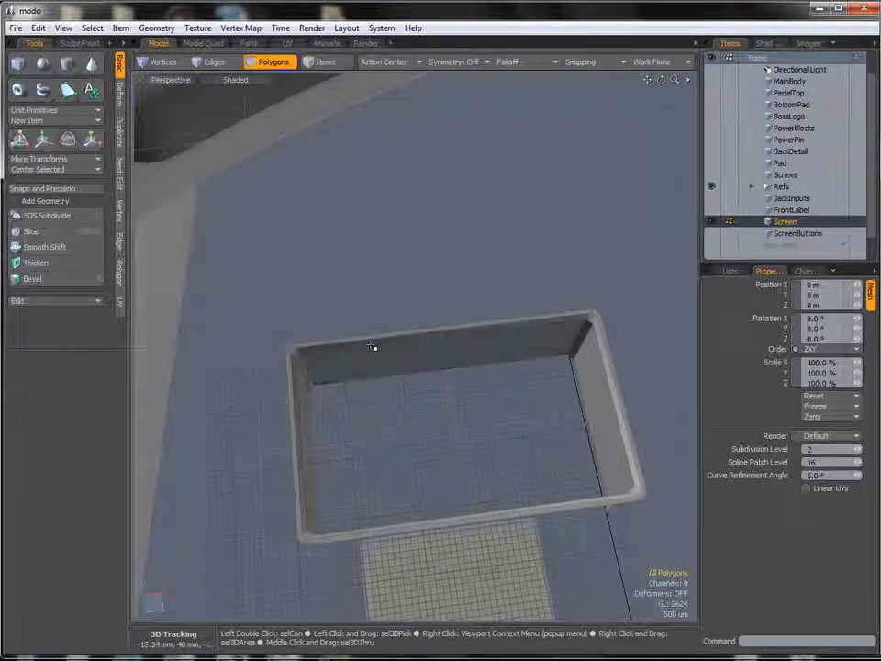
ctrl+alt+drag(311, 303, 386, 225)
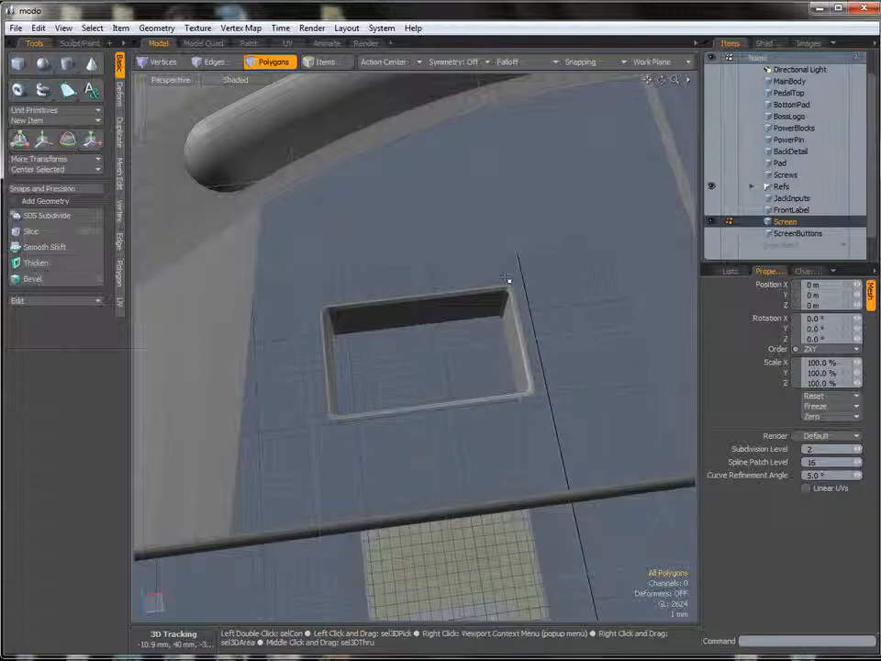
key(2)
click(397, 310)
alt+drag(397, 310, 404, 308)
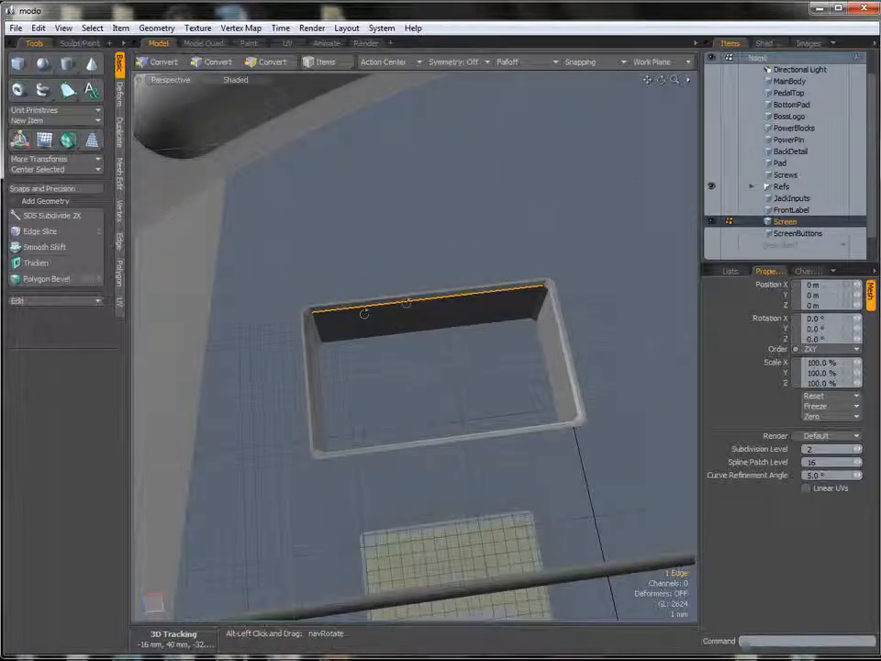
key(alt+c)
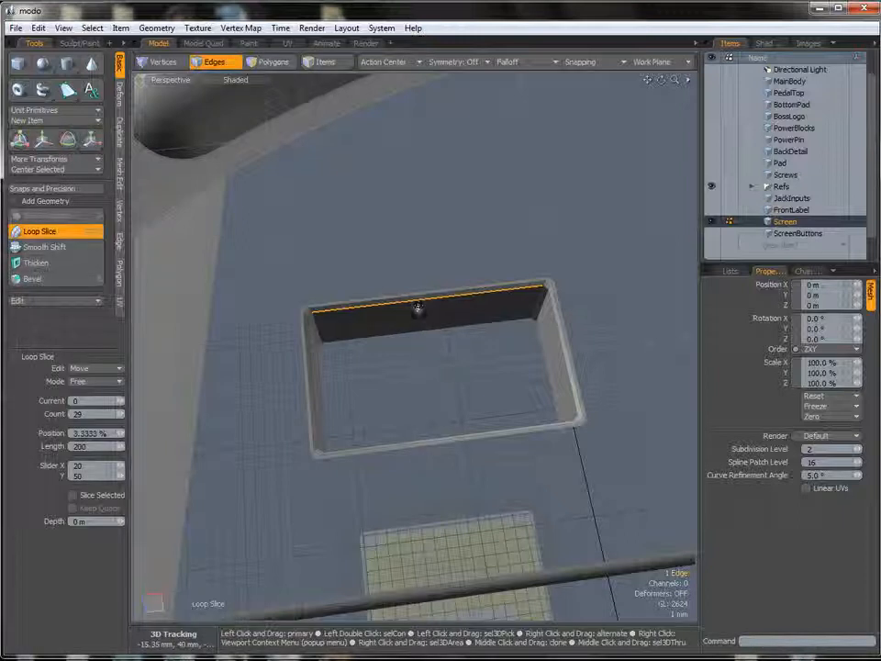
click(222, 366)
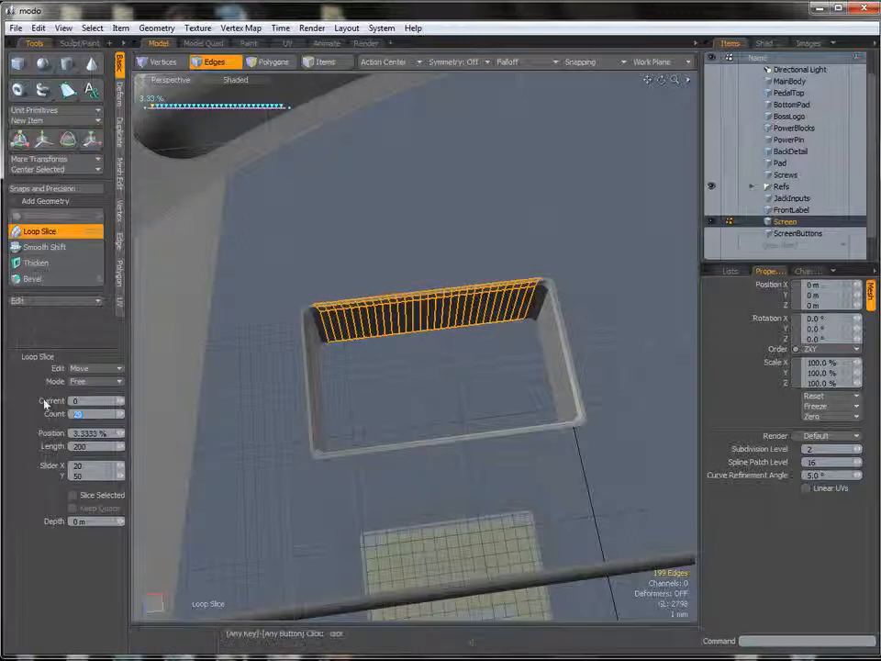
key(Return)
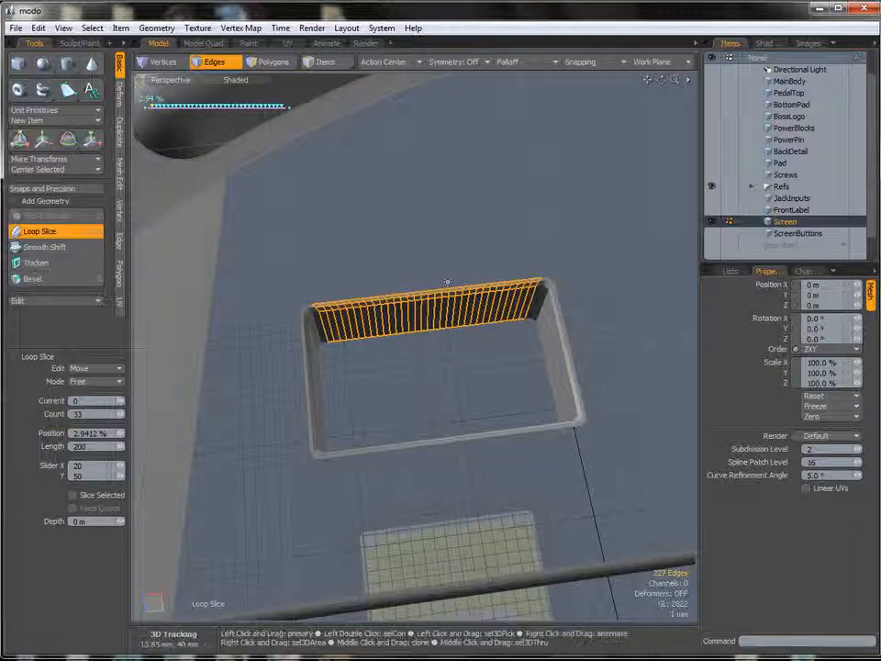
key(space)
key(space)
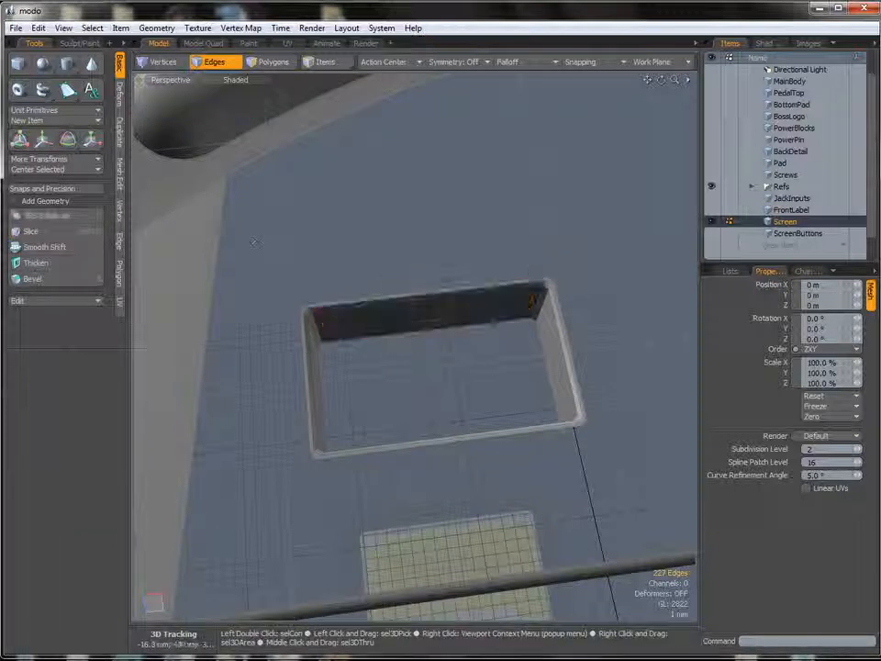
Bridge the Screen opening's curved border edges along the tube to the recess frame's outer edges facing the tube
shift+click(246, 171)
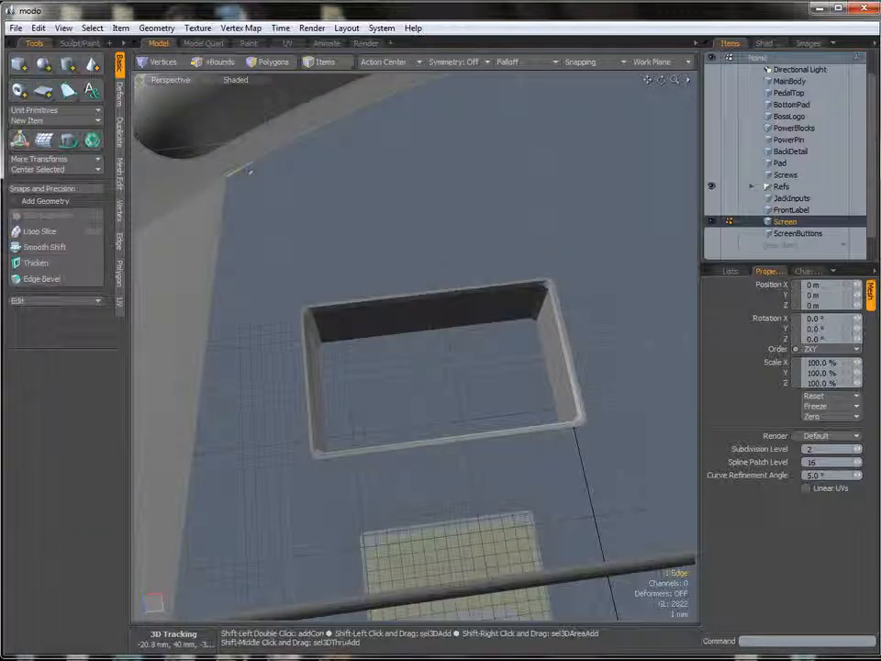
alt+drag(264, 166, 370, 230)
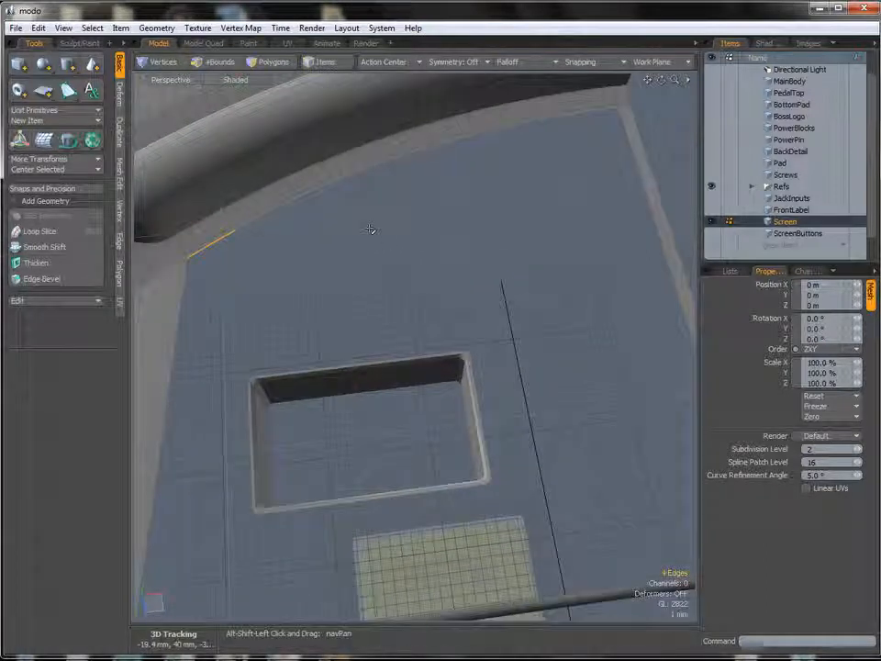
key(Up)
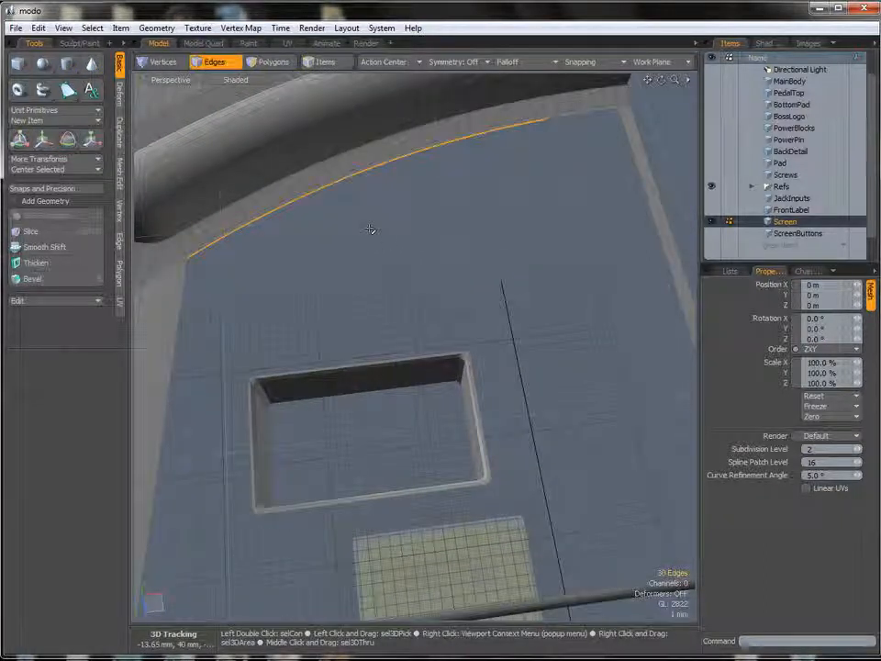
key(Up)
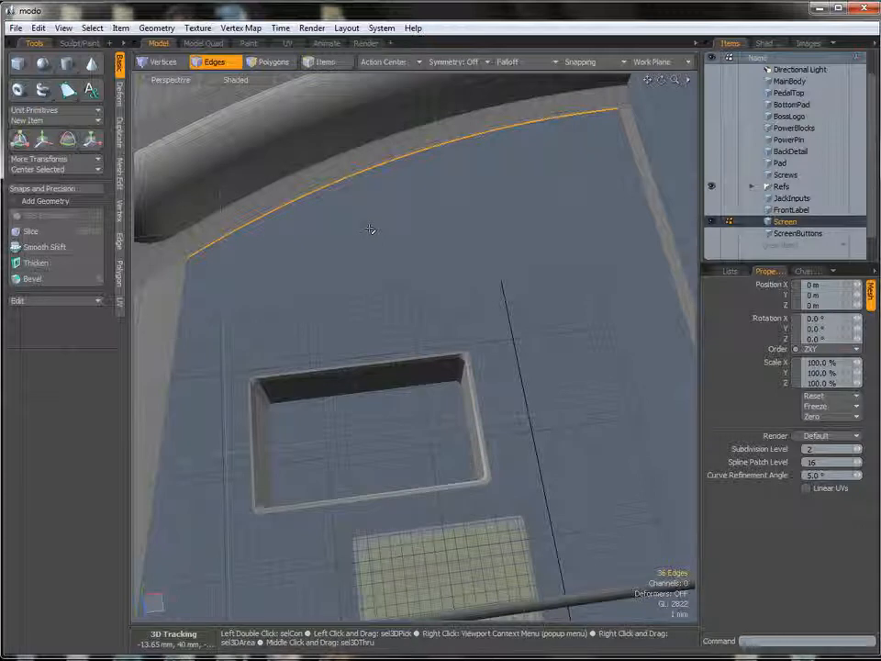
alt+shift+drag(256, 380, 384, 358)
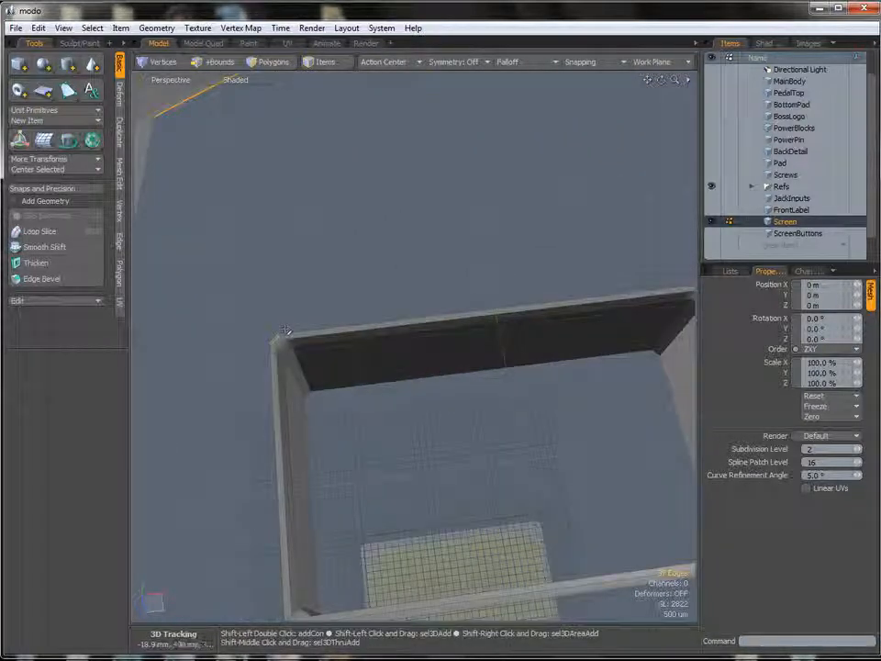
ctrl+alt+drag(287, 332, 174, 317)
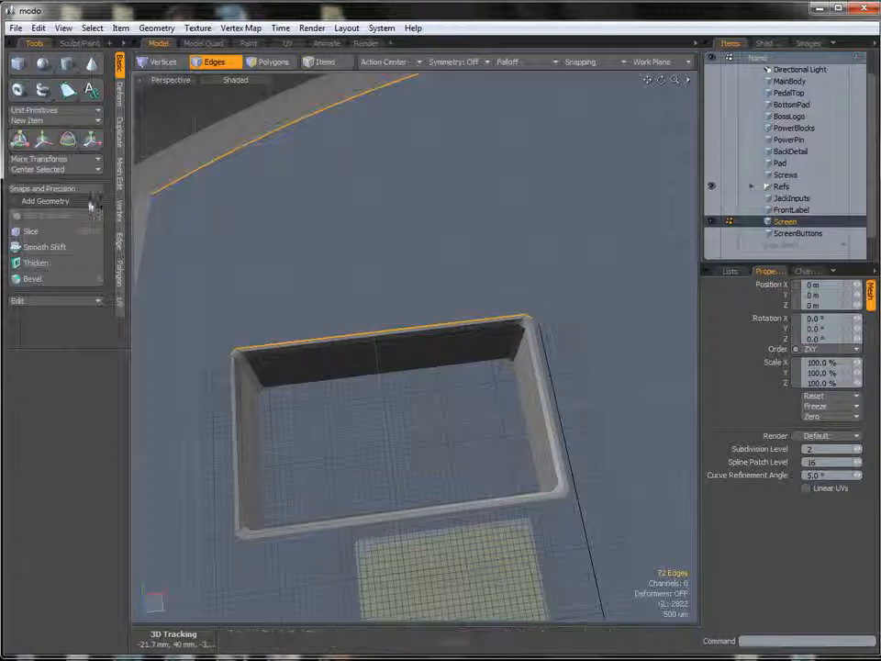
click(120, 244)
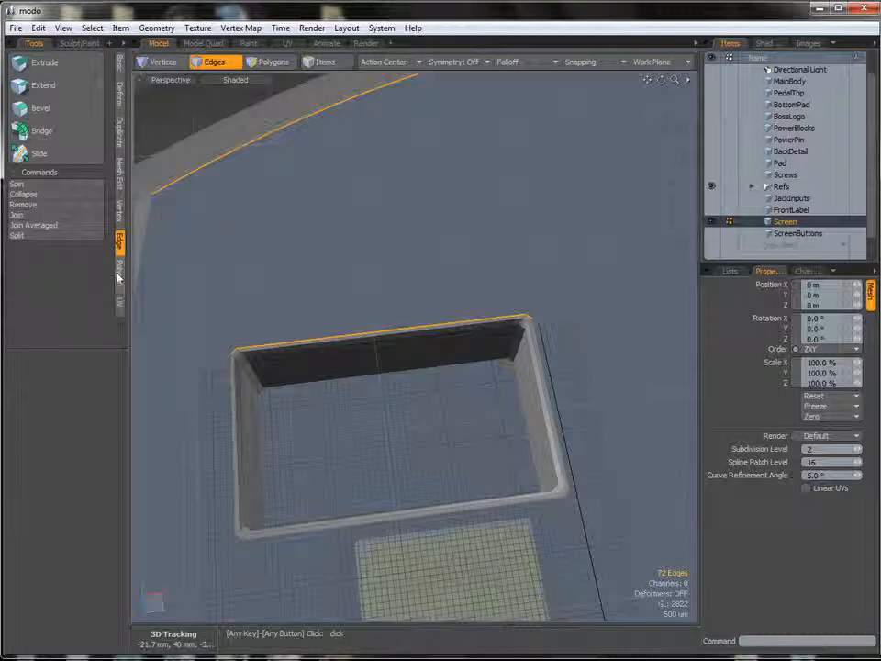
click(119, 272)
click(46, 139)
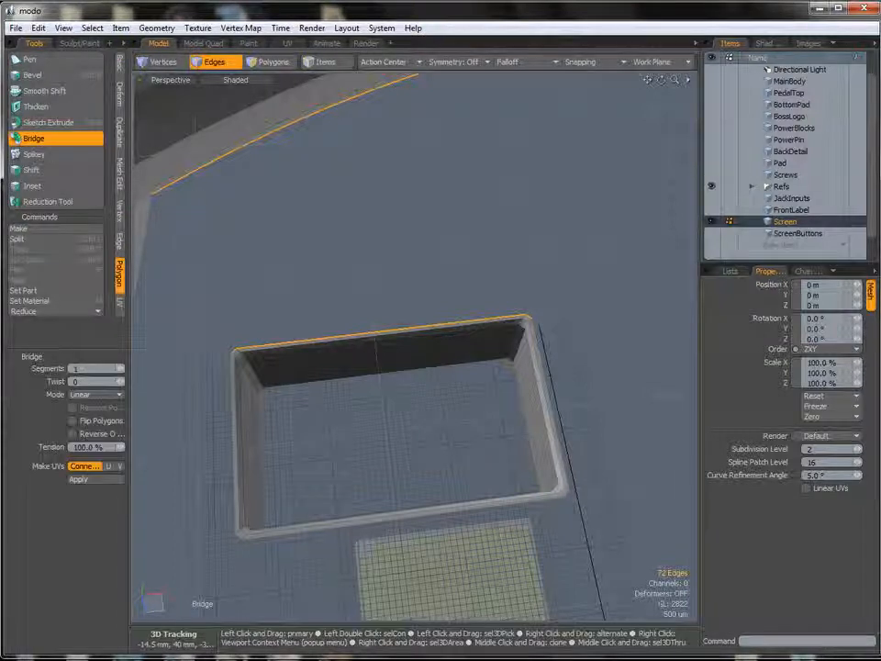
alt+drag(349, 172, 315, 271)
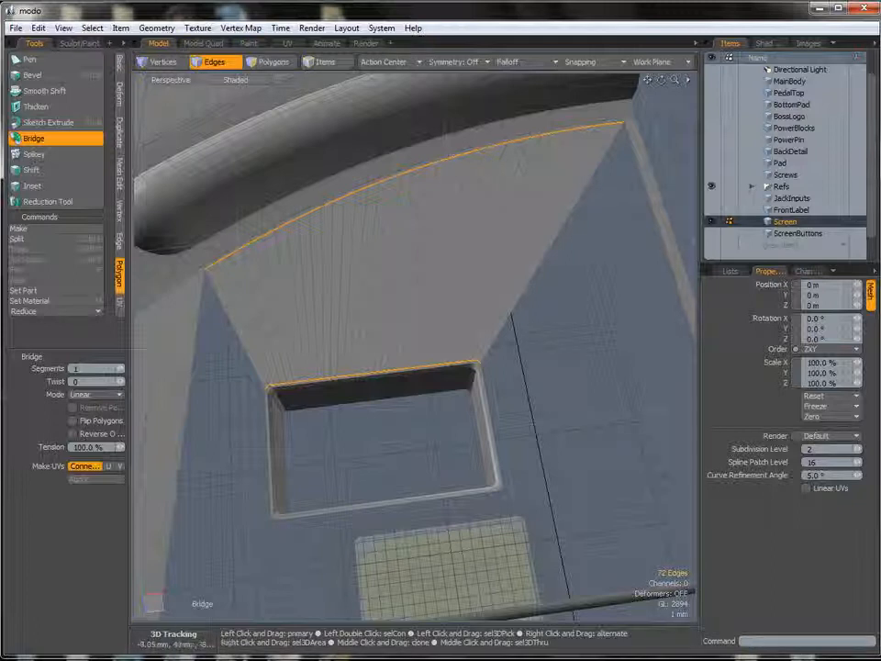
key(space)
click(528, 336)
Select the polygons of the recess frame's wall nearest the front rim to examine how it is divided
alt+drag(432, 323, 376, 412)
scroll(404, 435, up, 3)
alt+drag(414, 441, 316, 462)
key(3)
click(602, 336)
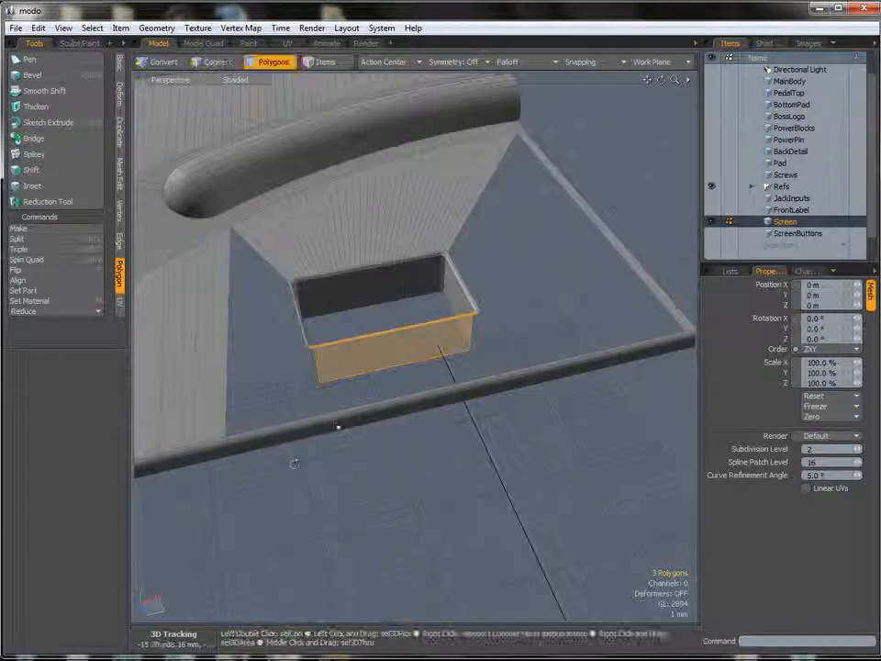
Remove the cross edge loops along the Screen's front rim between the opening's two corners
key(2)
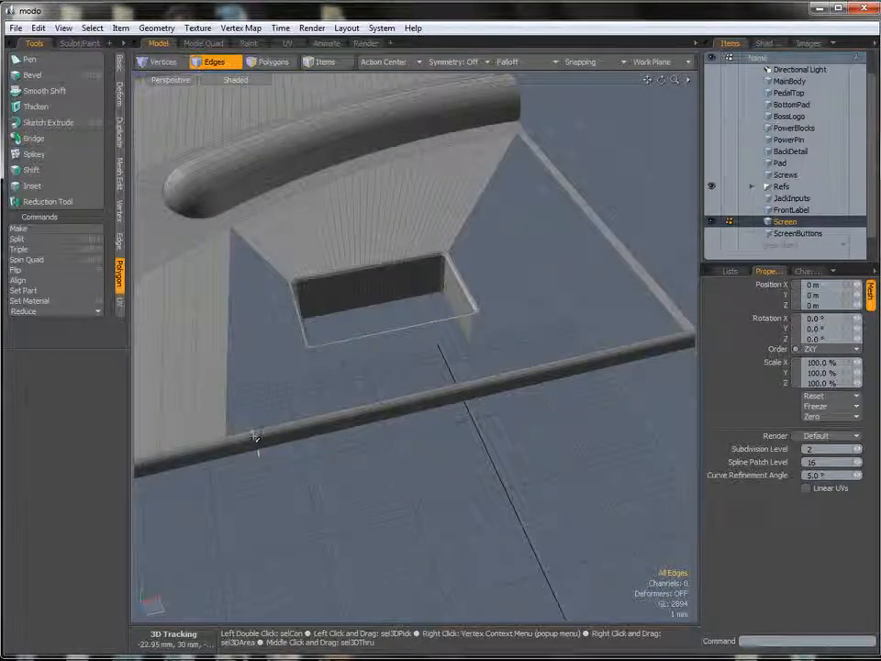
double_click(257, 438)
alt+drag(275, 484, 239, 433)
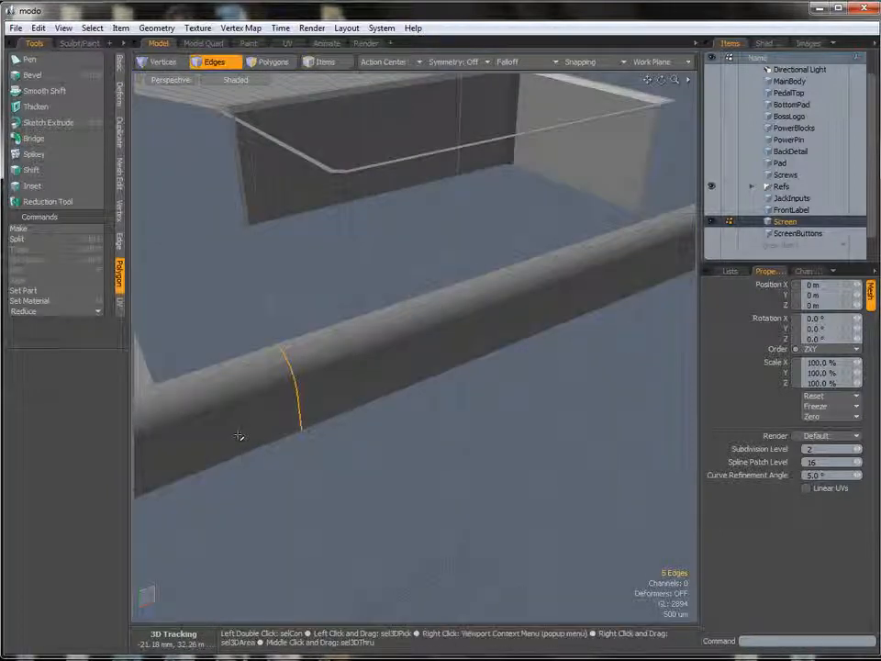
click(255, 434)
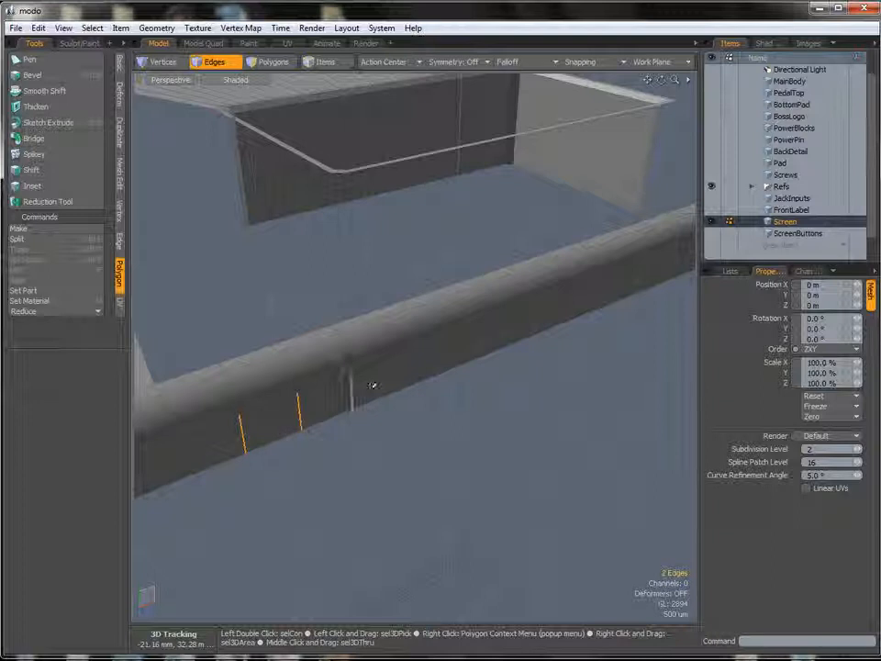
ctrl+alt+drag(466, 356, 409, 404)
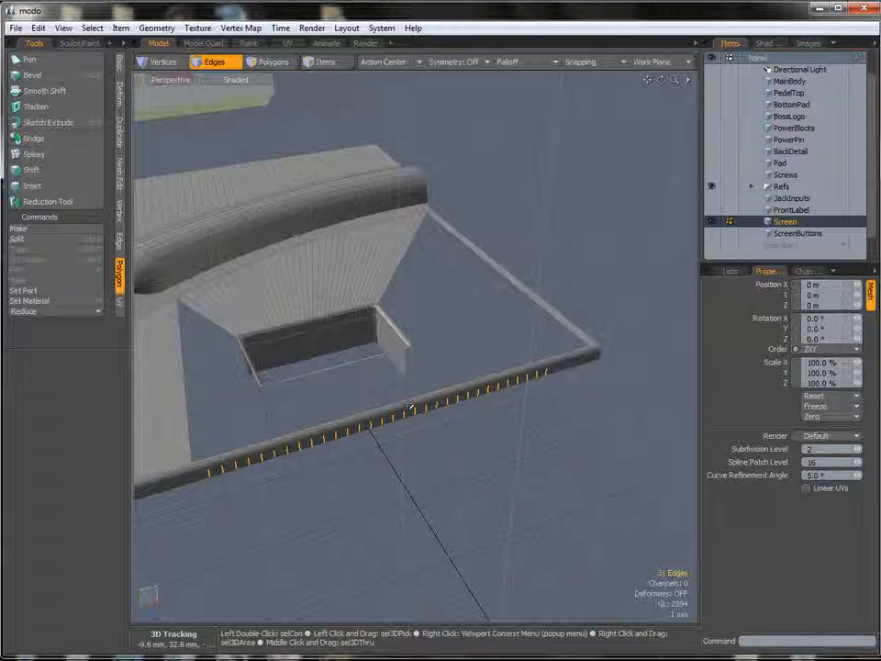
key(Up)
alt+drag(409, 404, 524, 361)
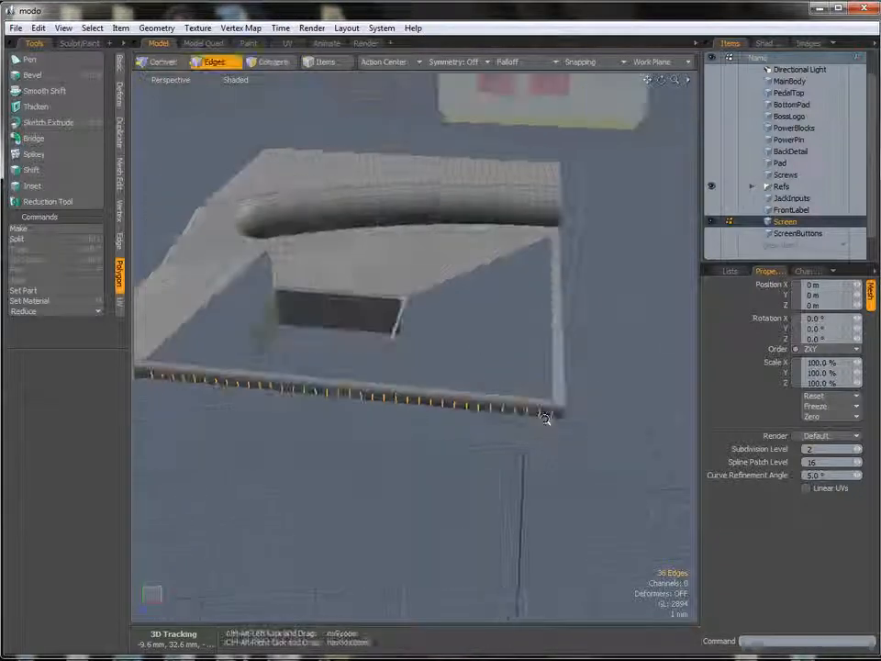
ctrl+alt+drag(548, 417, 602, 415)
ctrl+alt+drag(443, 406, 399, 338)
ctrl+click(473, 356)
alt+shift+drag(400, 338, 482, 415)
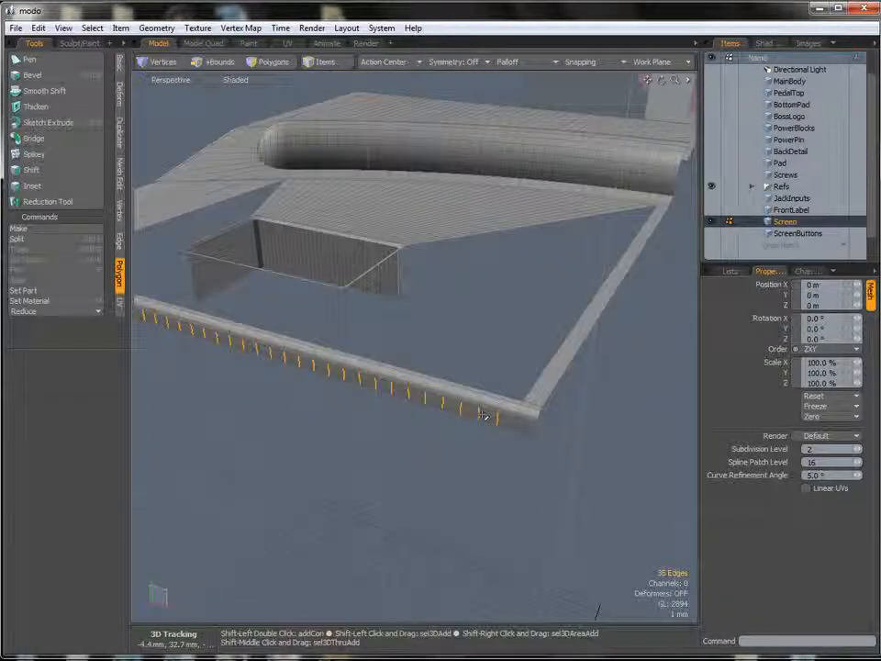
key(l)
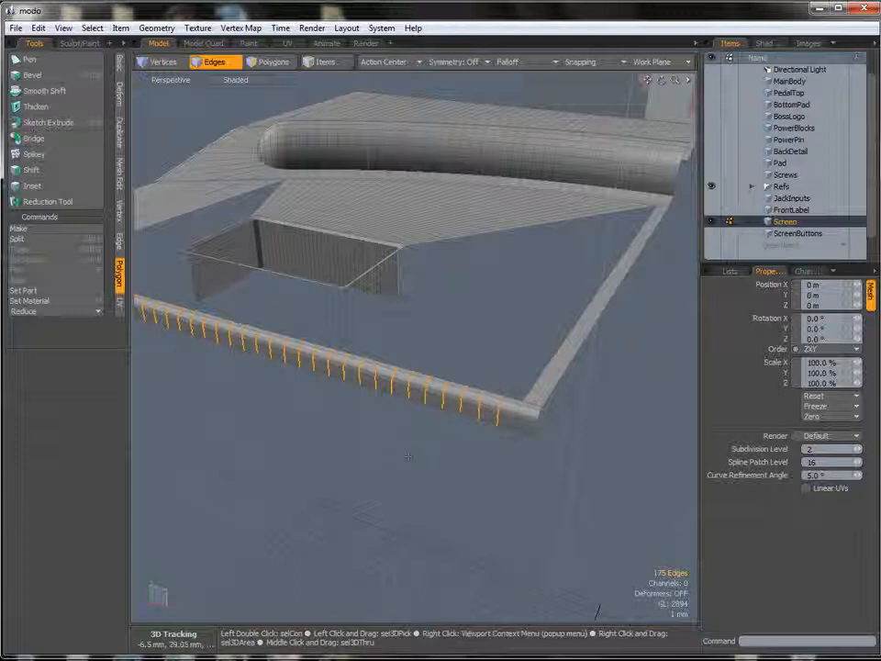
key(BackSpace)
Bridge the opening's side border edge near the tube's rounded end to the recess frame's facing short edge
alt+drag(337, 340, 372, 384)
alt+shift+drag(372, 384, 450, 363)
click(305, 442)
alt+drag(299, 427, 408, 329)
shift+click(423, 372)
alt+drag(435, 378, 385, 363)
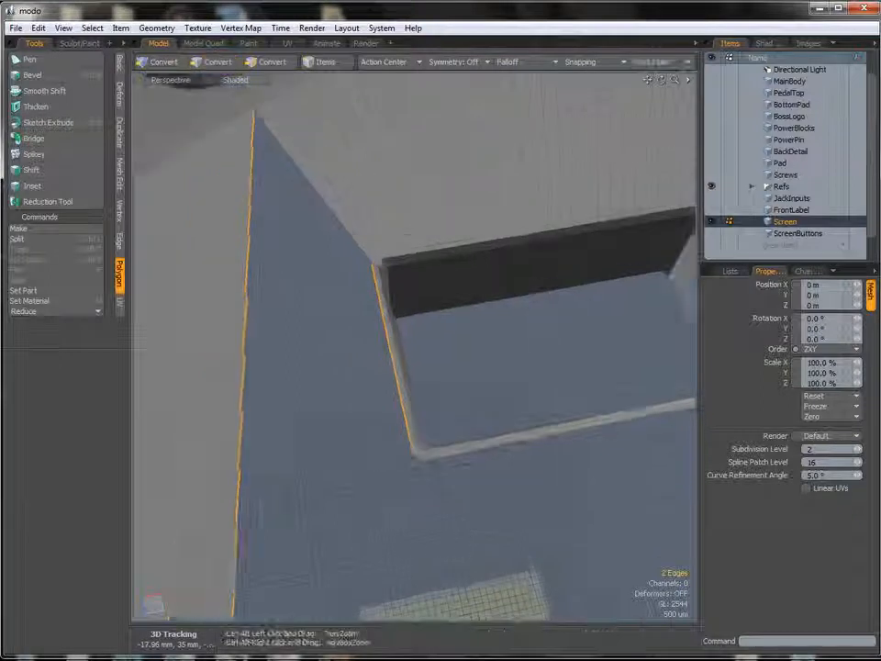
click(48, 139)
click(312, 342)
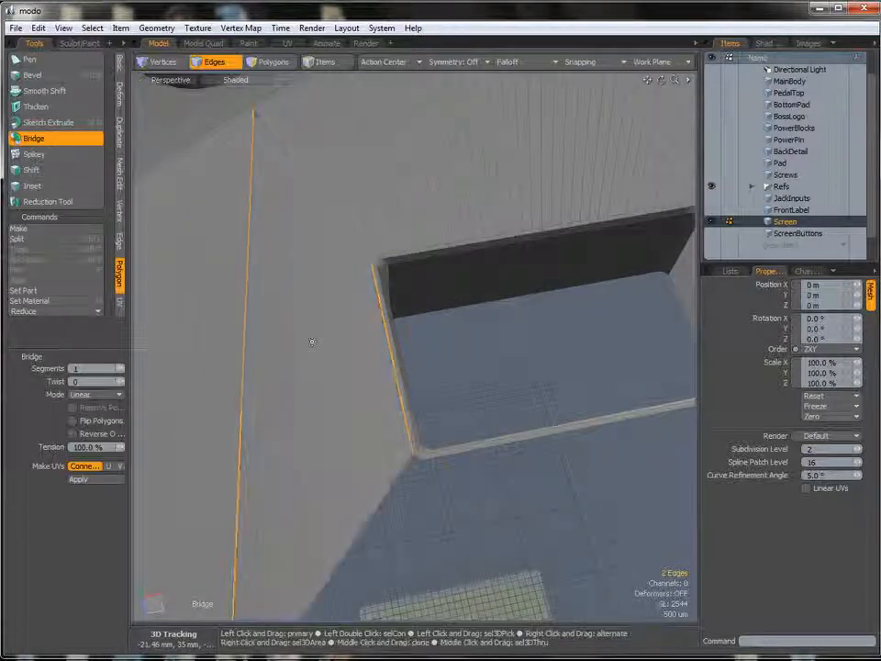
key(q)
key(Escape)
Bridge the recess frame's opposite short edge to the opening's border edge along the narrow side strip
alt+shift+drag(496, 344, 179, 364)
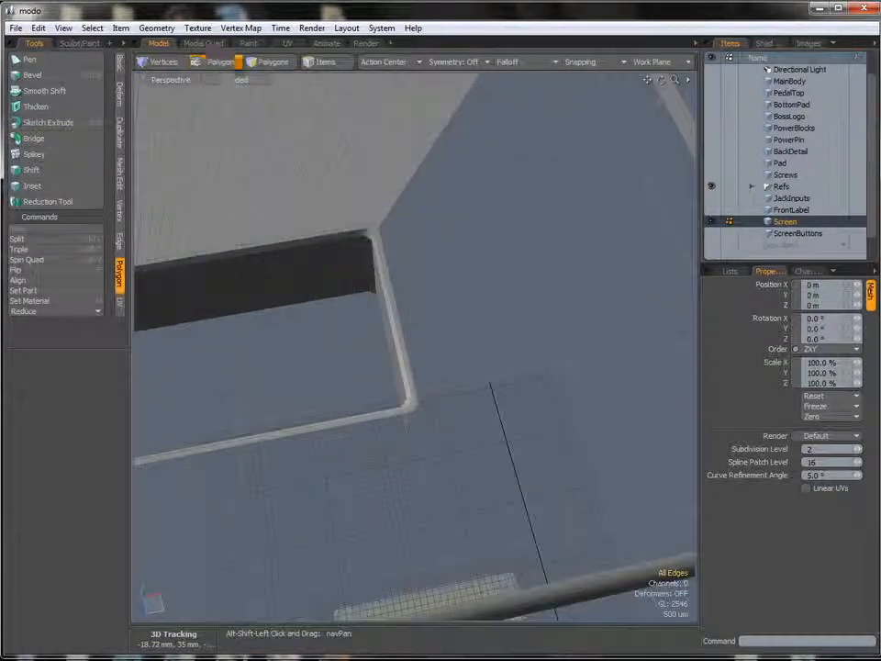
click(405, 325)
alt+shift+drag(405, 324, 230, 299)
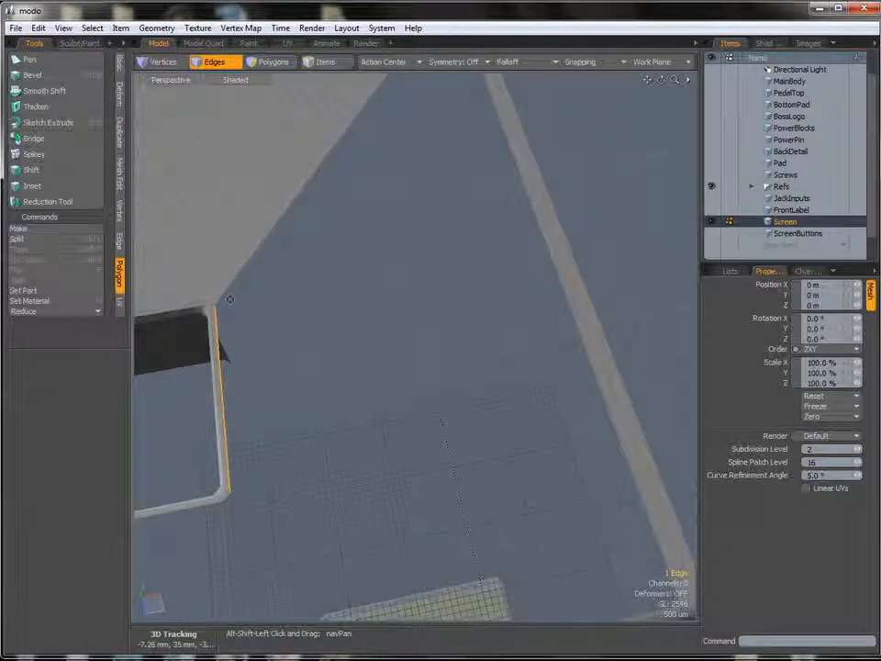
alt+drag(552, 254, 528, 282)
shift+click(568, 295)
click(34, 138)
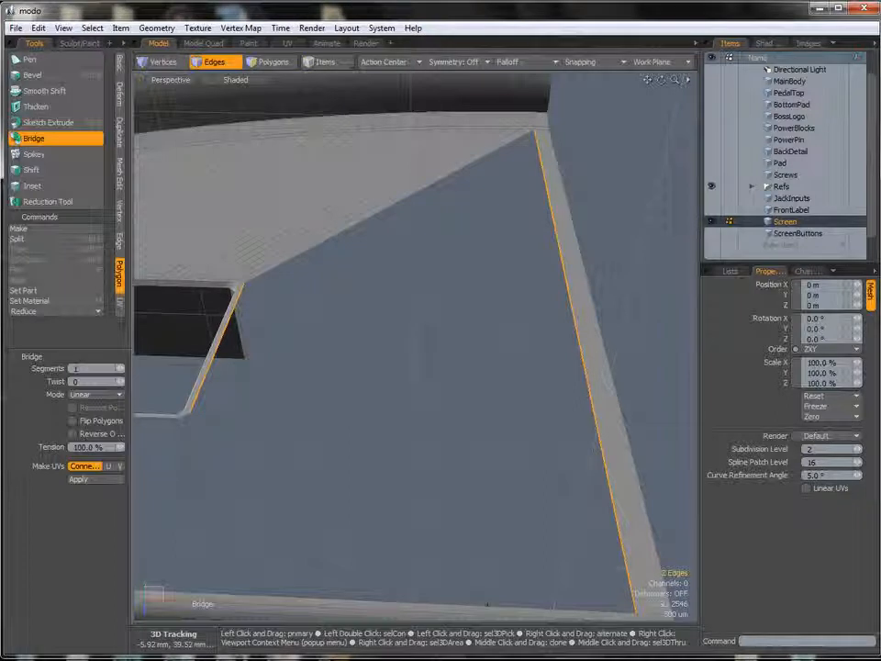
key(q)
click(646, 273)
Loop Slice the Screen's front rim across its length with a count of 2
ctrl+alt+drag(588, 303, 367, 404)
double_click(353, 435)
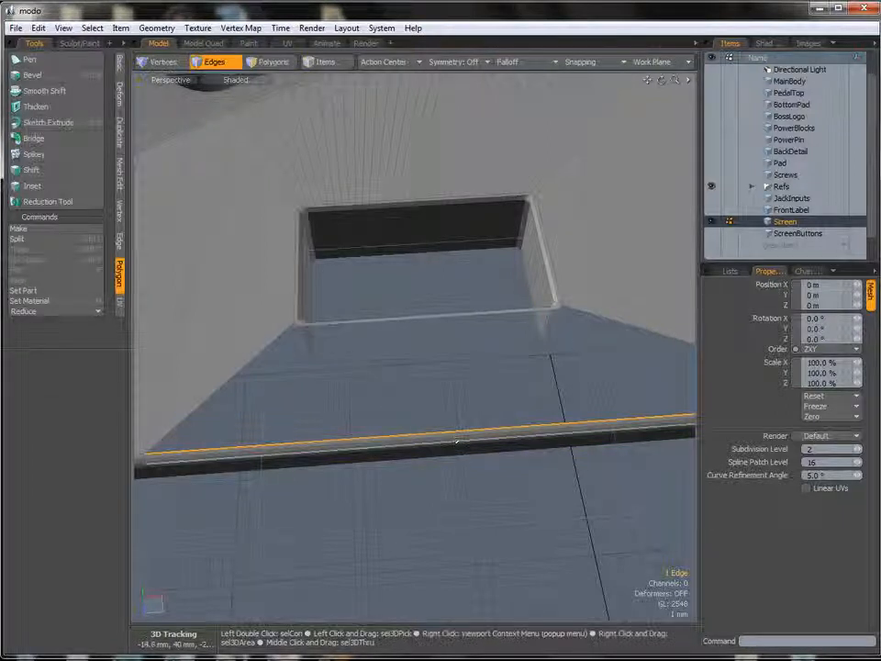
mouse_move(461, 436)
mouse_down()
mouse_move(463, 454)
mouse_move(331, 439)
mouse_up()
ctrl+alt+drag(443, 427, 442, 473)
alt+shift+drag(443, 473, 458, 410)
key(2)
click(439, 415)
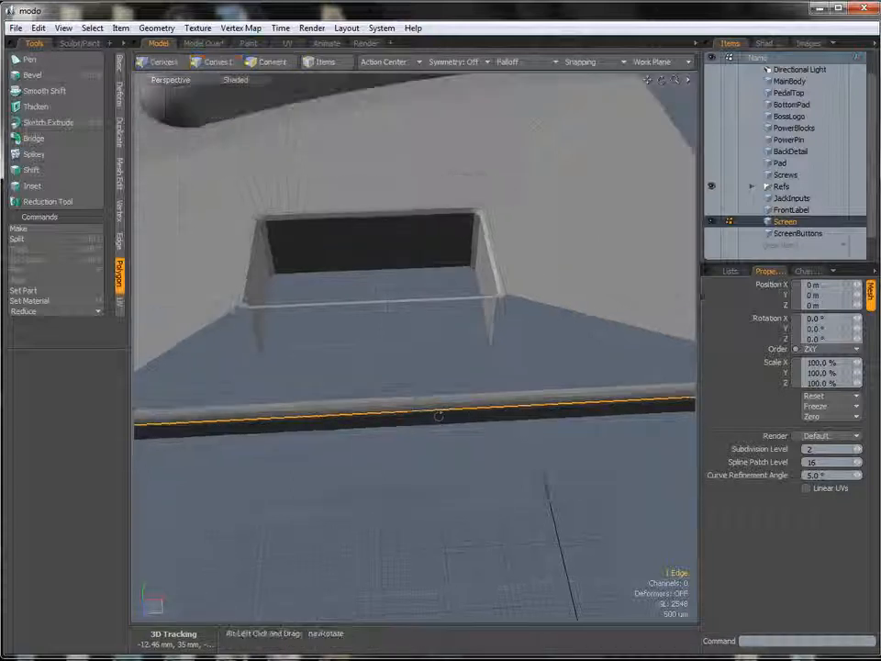
key(alt+c)
click(430, 405)
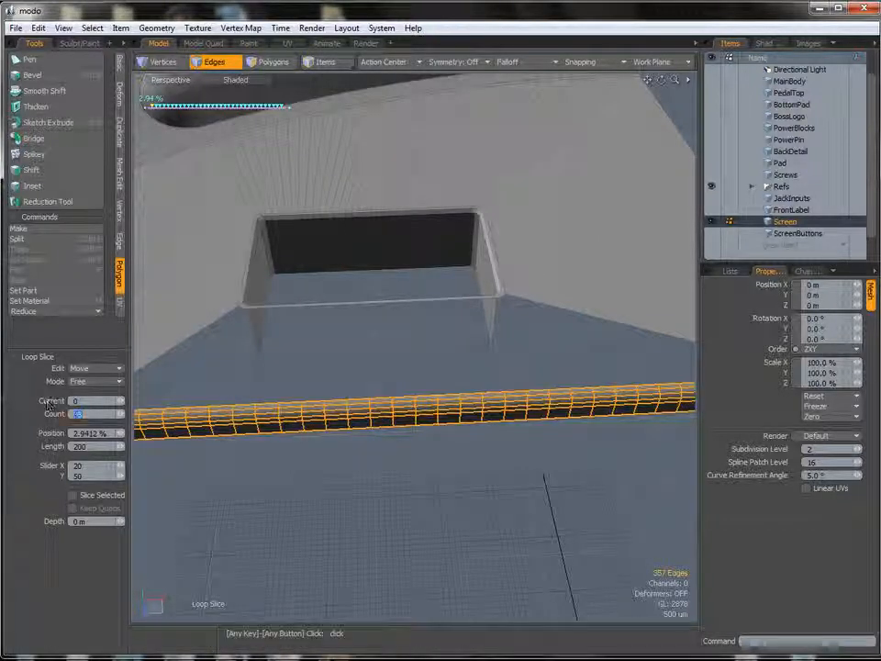
text(2)
key(Return)
scroll(450, 342, down, 3)
mouse_move(253, 414)
alt+mouse_down()
mouse_move(284, 416)
mouse_move(260, 410)
alt+mouse_up()
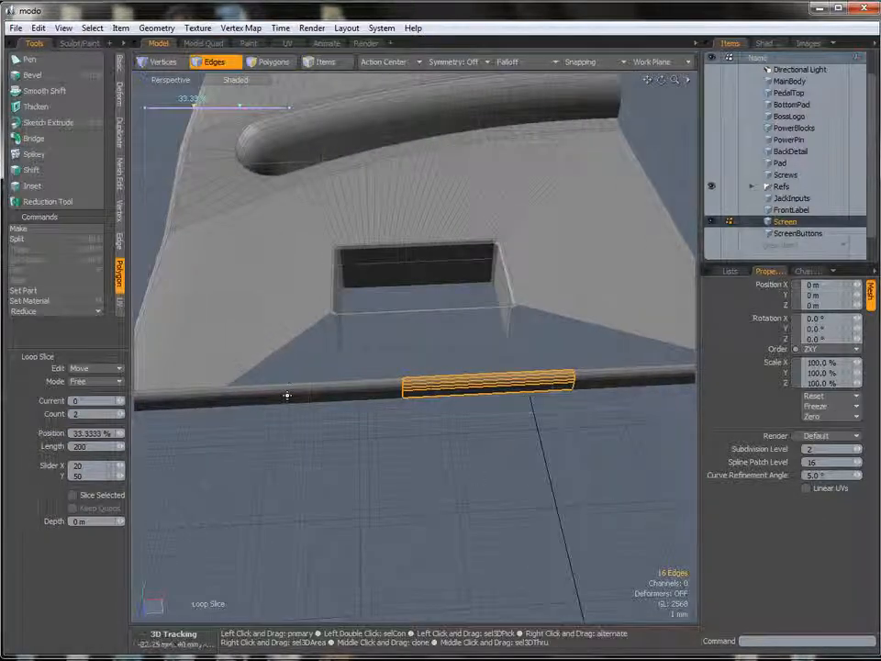
mouse_move(403, 425)
alt+mouse_down()
mouse_move(412, 458)
mouse_move(429, 431)
mouse_move(412, 437)
alt+mouse_up()
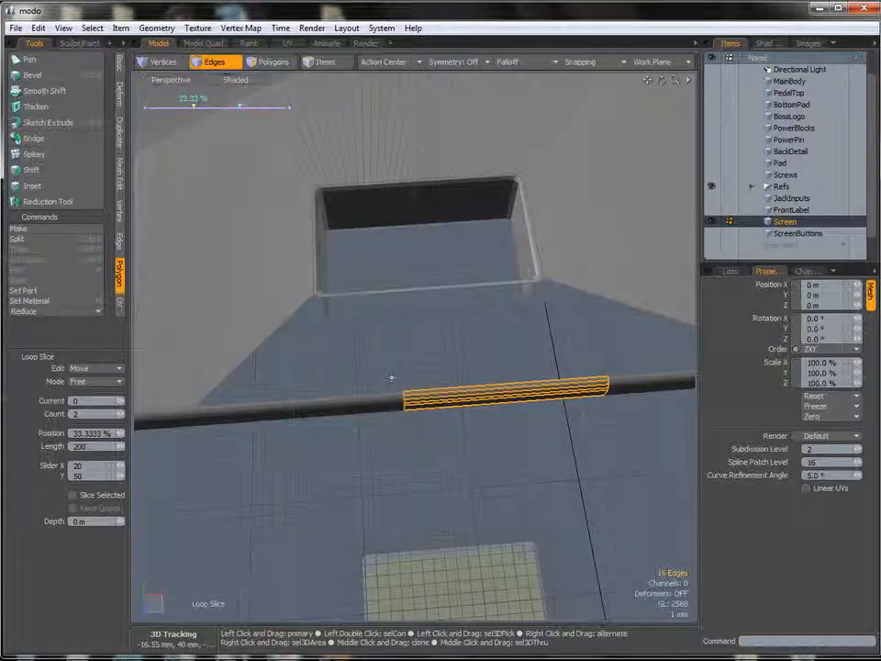
key(space)
click(391, 364)
Bridge the front rim's three upper border edges to the recess frame's front long edge and its two corner edges
ctrl+alt+drag(386, 362, 379, 390)
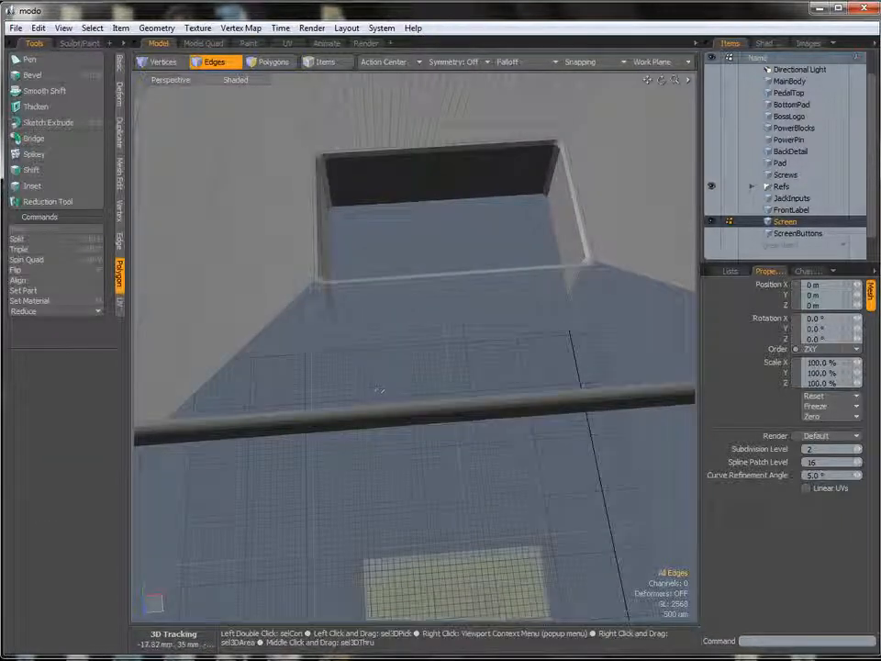
click(384, 404)
alt+shift+drag(687, 366, 556, 383)
shift+click(554, 400)
alt+shift+drag(469, 390, 628, 437)
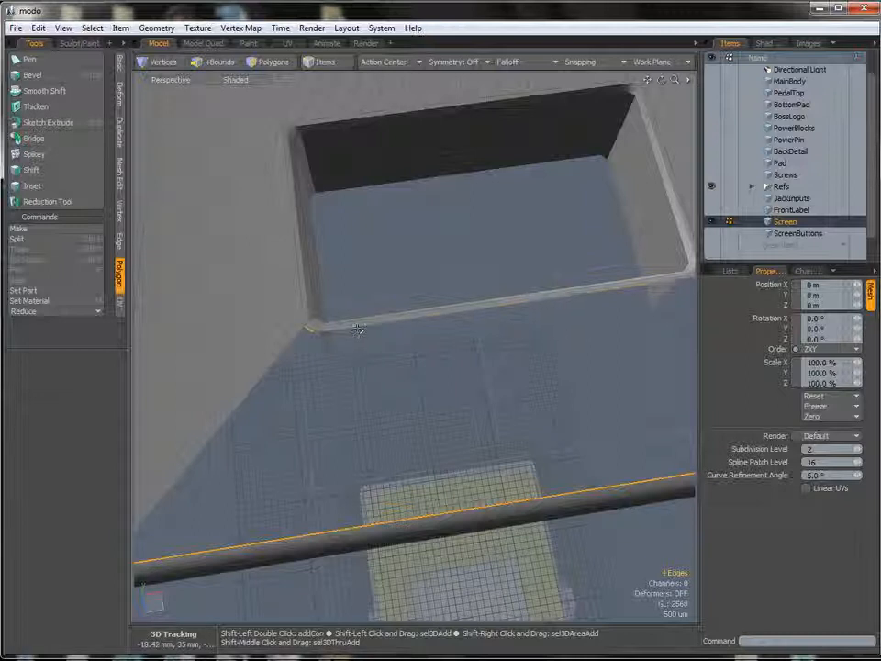
shift+click(358, 331)
alt+drag(358, 330, 618, 322)
shift+click(630, 306)
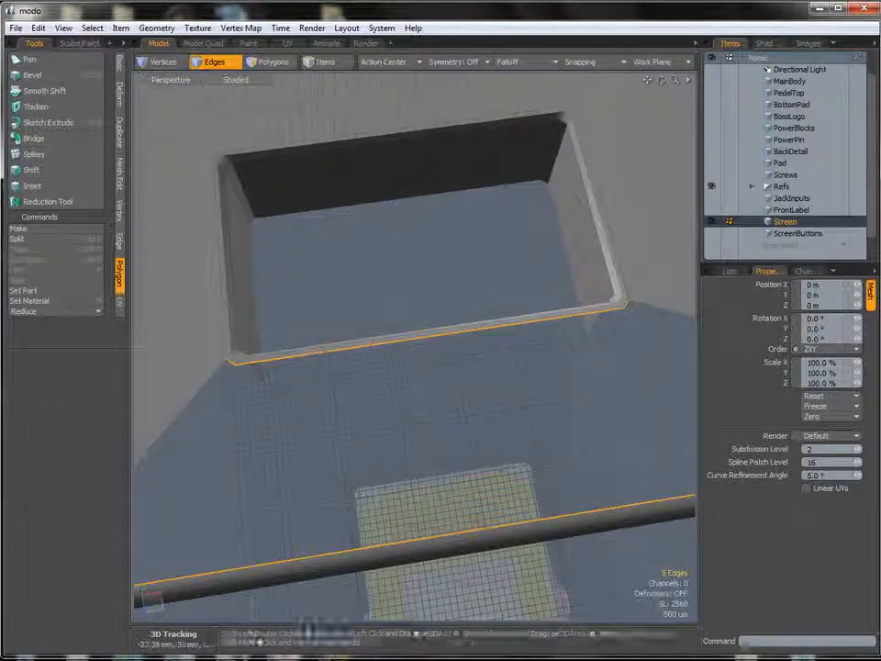
click(75, 141)
ctrl+alt+drag(444, 355, 352, 362)
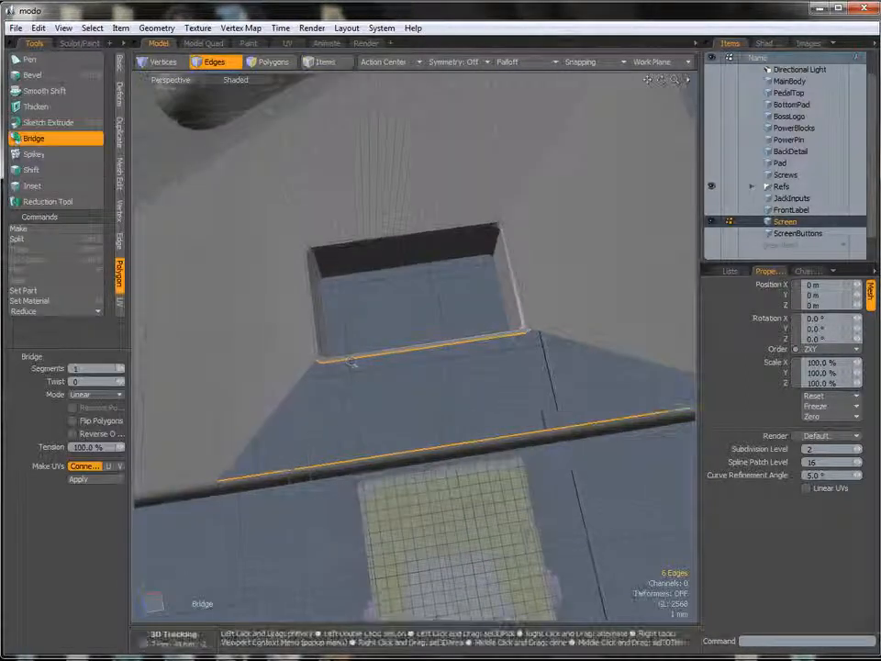
click(355, 362)
key(space)
click(457, 526)
Move the six vertices of the front rim slice nearer the tube's rounded end by -3.12 mm in X
alt+drag(456, 526, 496, 514)
ctrl+alt+drag(496, 514, 404, 514)
alt+drag(486, 377, 432, 389)
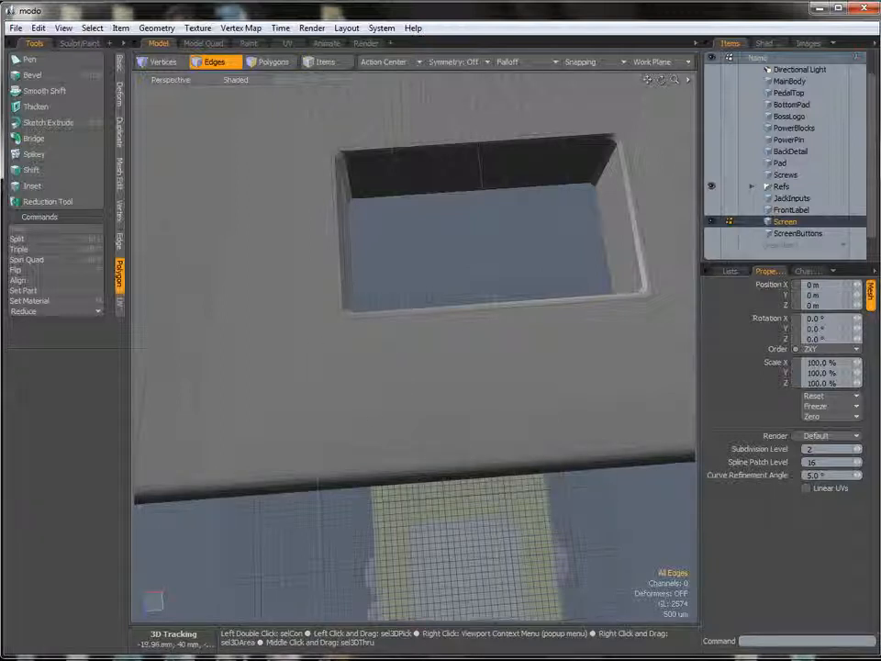
mouse_move(351, 348)
alt+mouse_down()
mouse_move(380, 230)
mouse_move(364, 340)
alt+mouse_up()
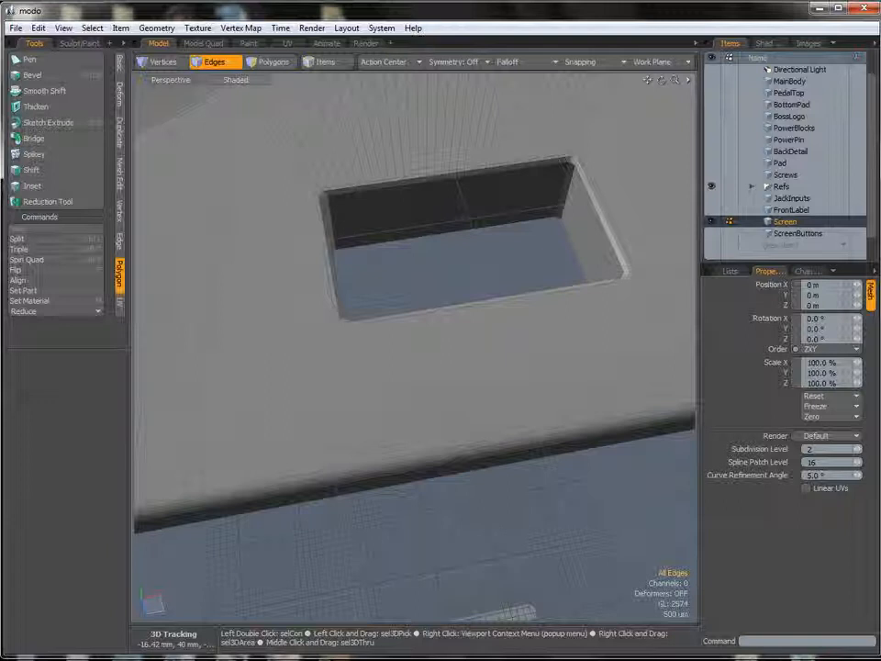
key(1)
mouse_move(445, 452)
right_down()
mouse_move(492, 539)
mouse_move(469, 395)
mouse_move(446, 432)
right_up()
key(w)
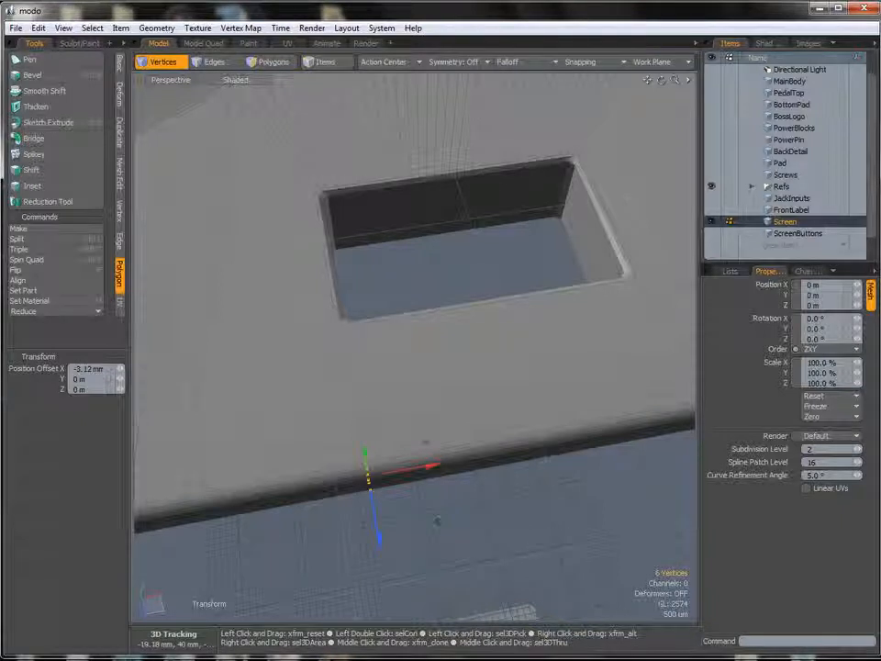
Move the six vertices of the front rim's other slice by -1.85 mm in X, in line with the recess corner
alt+shift+drag(571, 375, 364, 394)
alt+drag(496, 406, 553, 431)
key(q)
key(w)
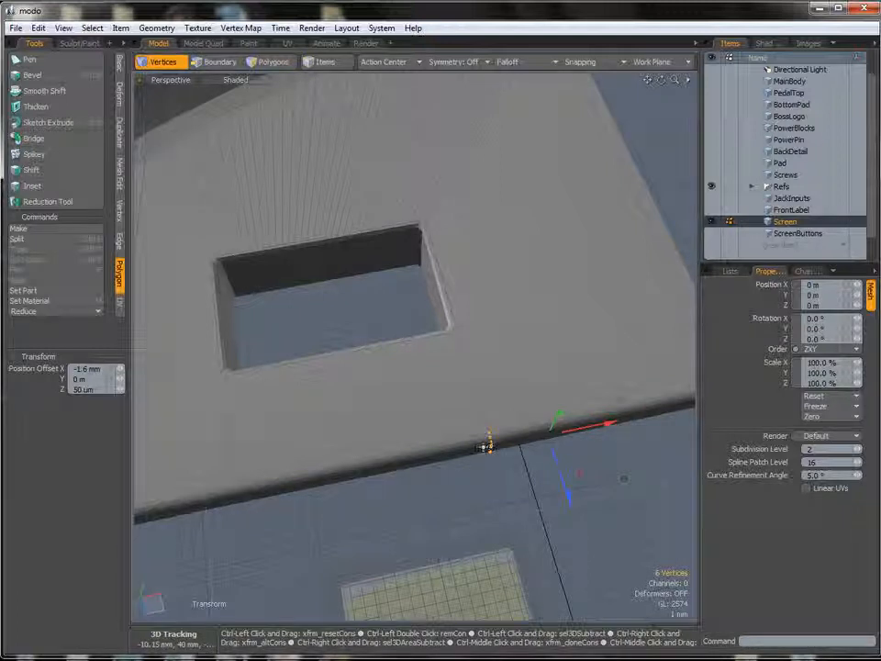
drag(611, 431, 655, 418)
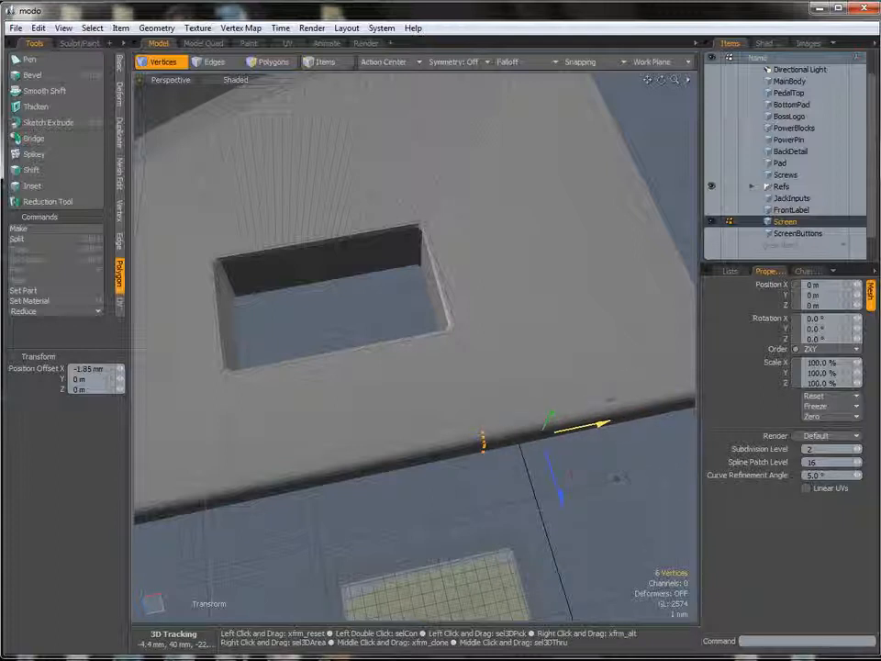
Raise the lower edge loop of the recess walls by 1.985 mm in Y to the Screen's base and save the scene
alt+drag(491, 509, 505, 419)
double_click(494, 389)
key(ctrl+space)
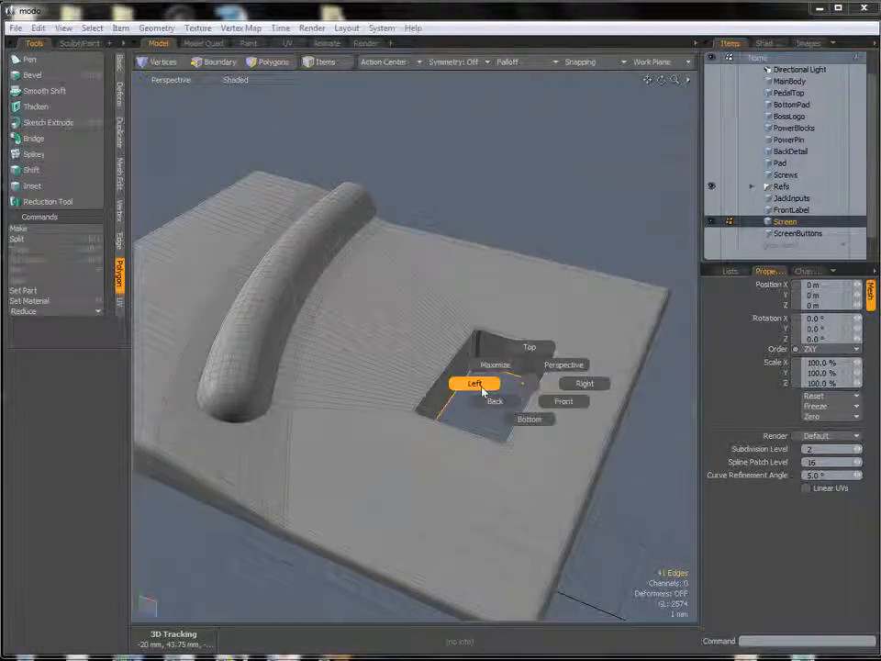
click(478, 386)
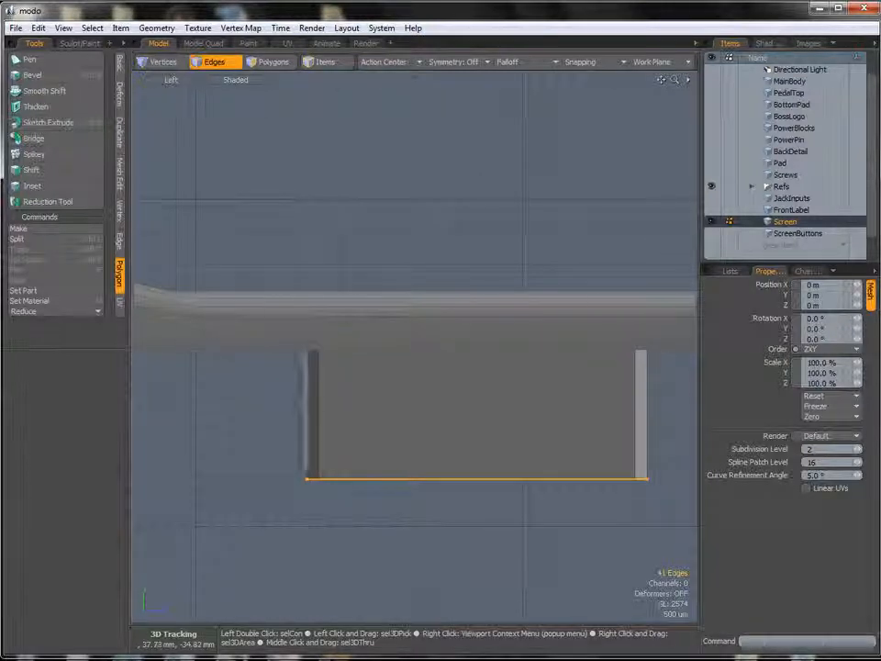
key(w)
drag(478, 413, 477, 287)
scroll(503, 331, up, 5)
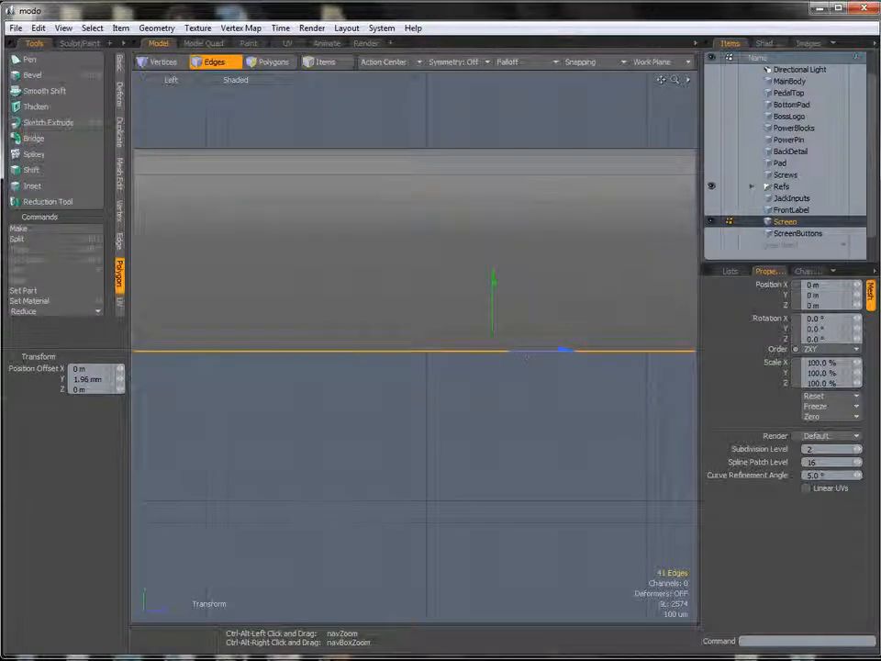
drag(502, 330, 502, 328)
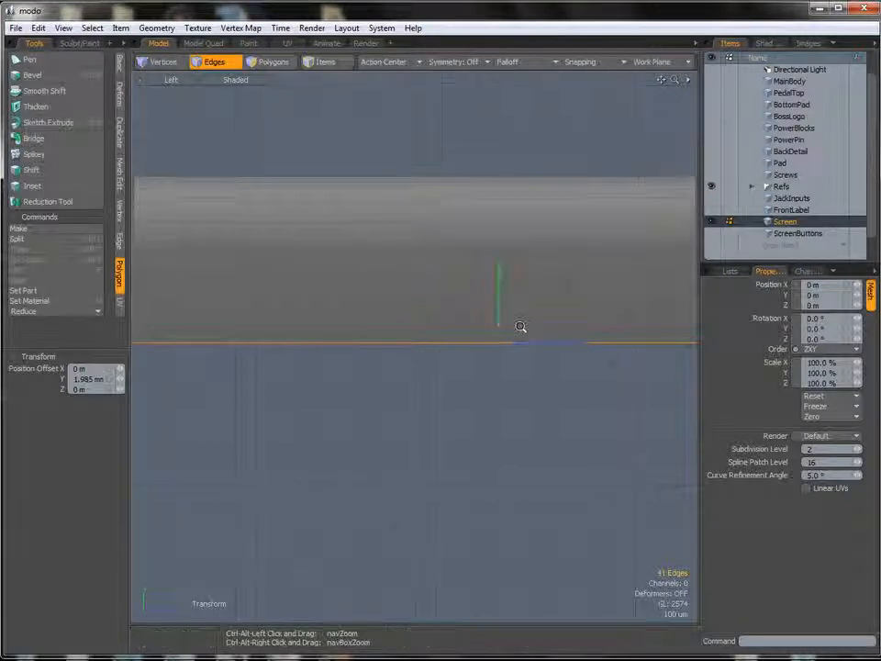
scroll(522, 329, down, 4)
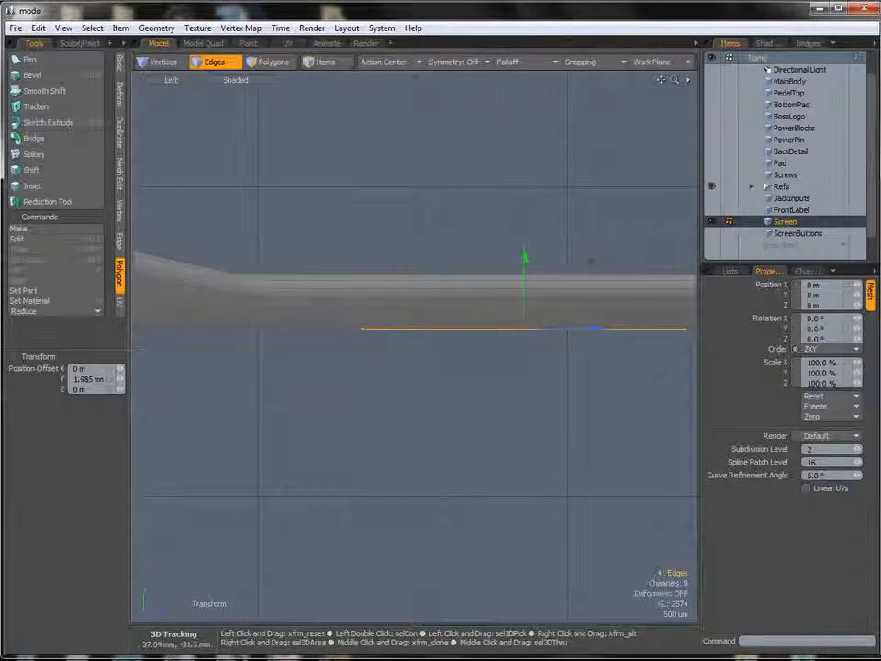
key(q)
click(477, 372)
key(ctrl+s)
Select all flat top-surface polygons around the recess, including its bevel bands and the narrow side strips
alt+drag(529, 339, 407, 414)
key(2)
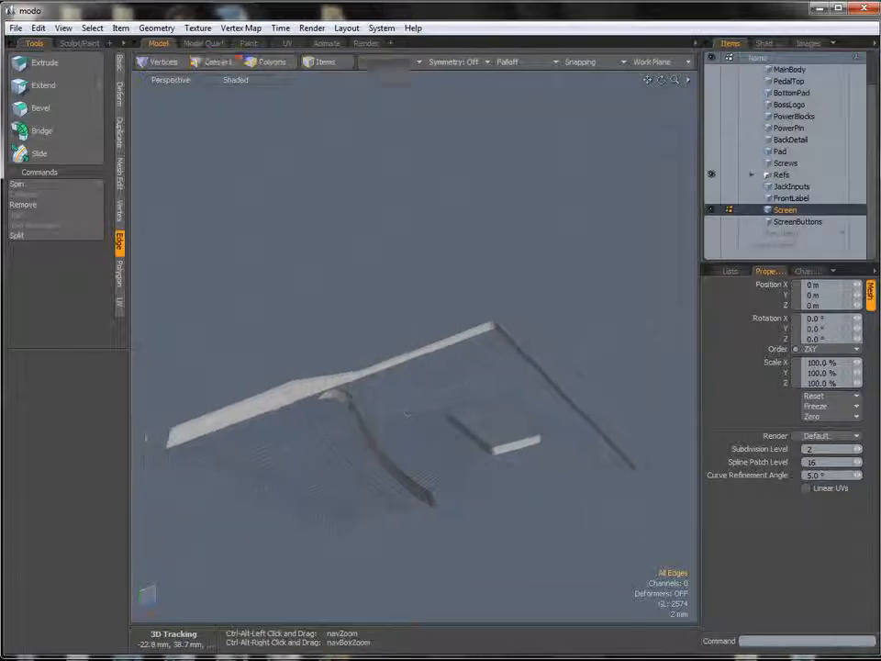
alt+drag(475, 360, 477, 496)
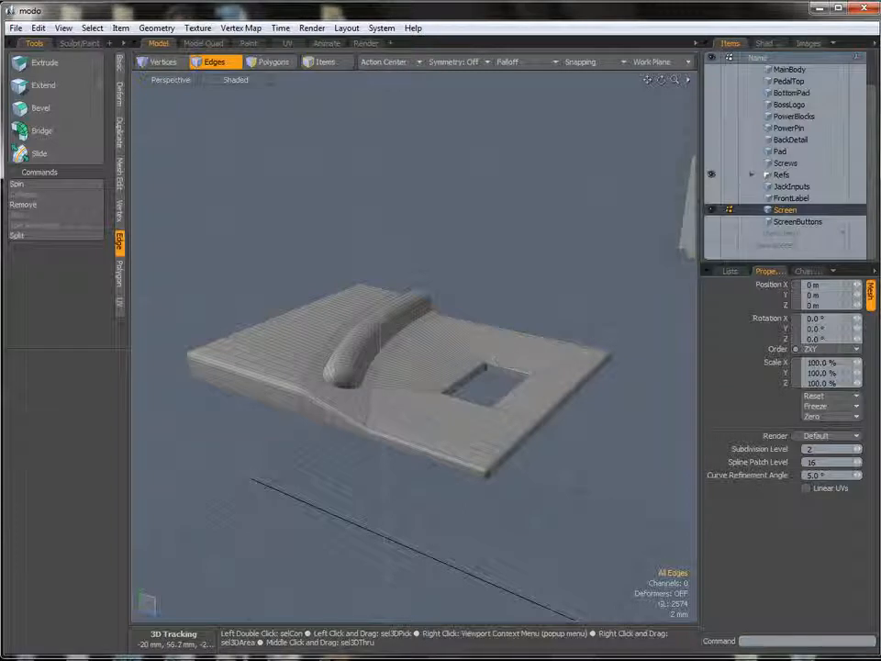
ctrl+alt+drag(570, 377, 501, 458)
key(3)
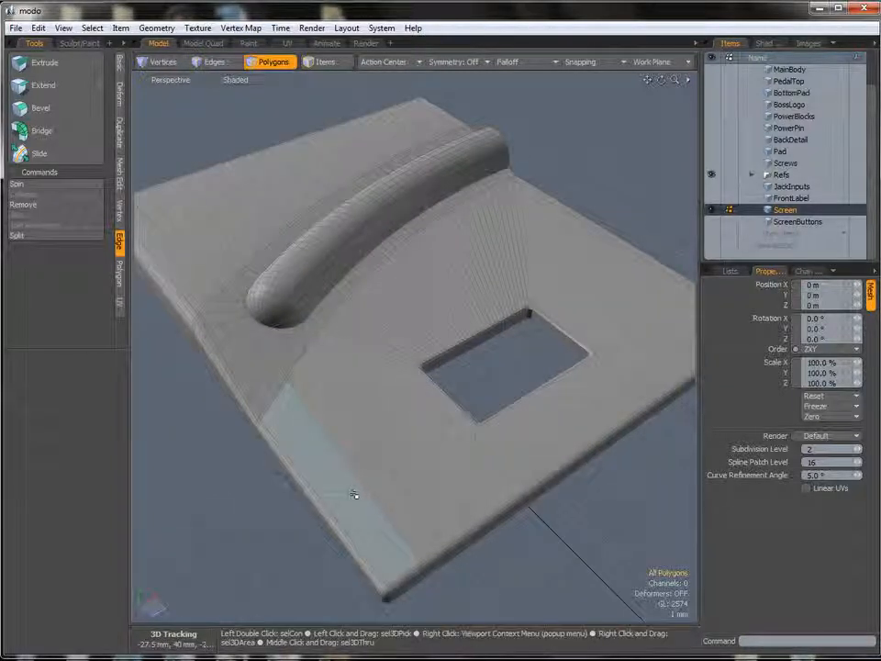
scroll(365, 335, up, 10)
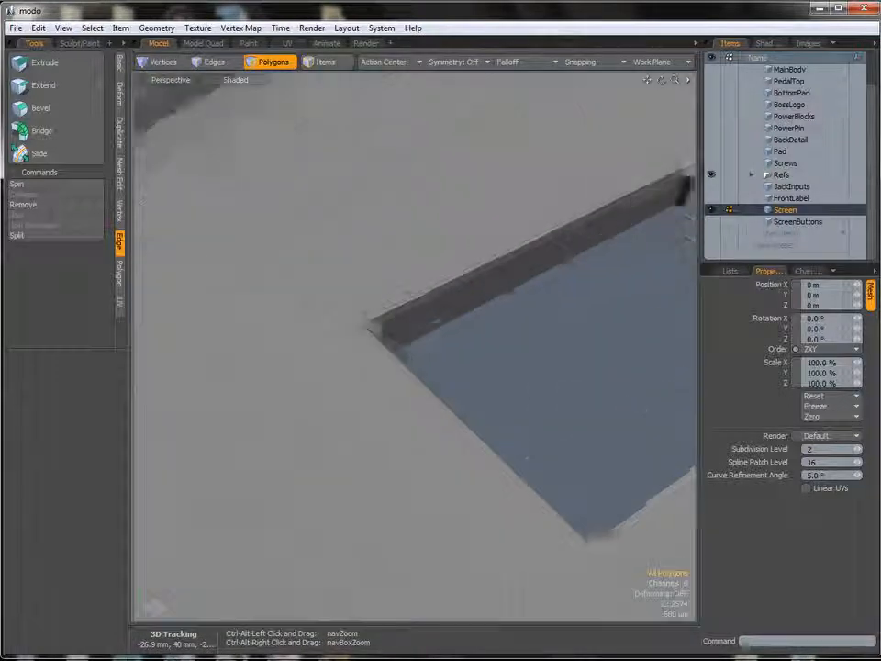
ctrl+alt+drag(358, 316, 334, 350)
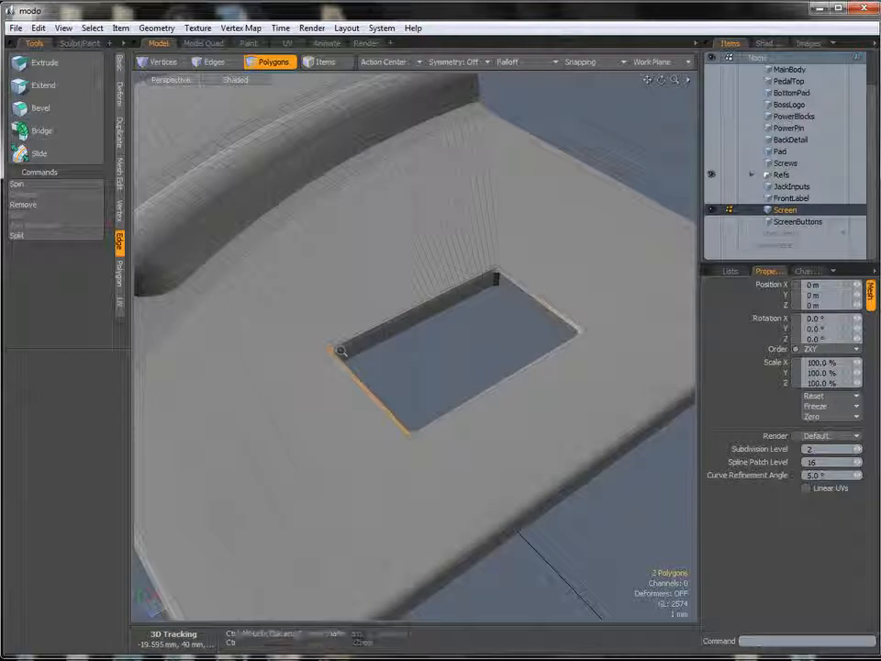
ctrl+alt+drag(429, 380, 411, 340)
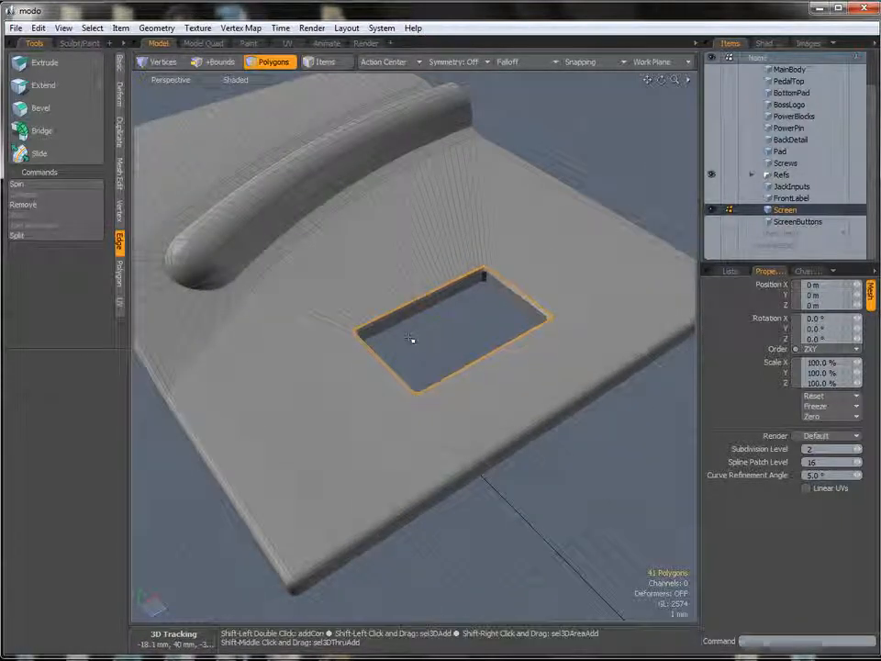
key(shift+Up)
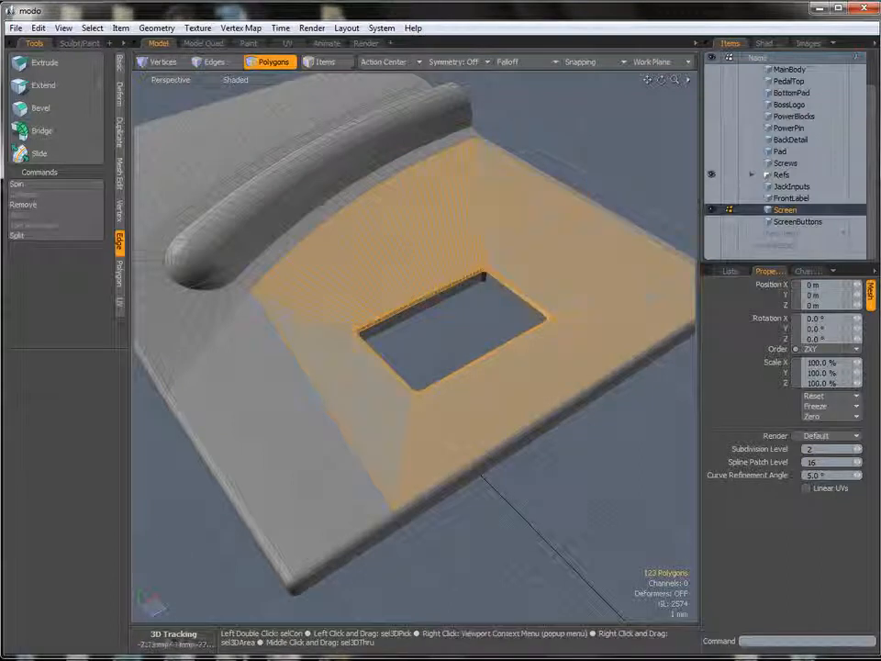
alt+drag(551, 293, 588, 262)
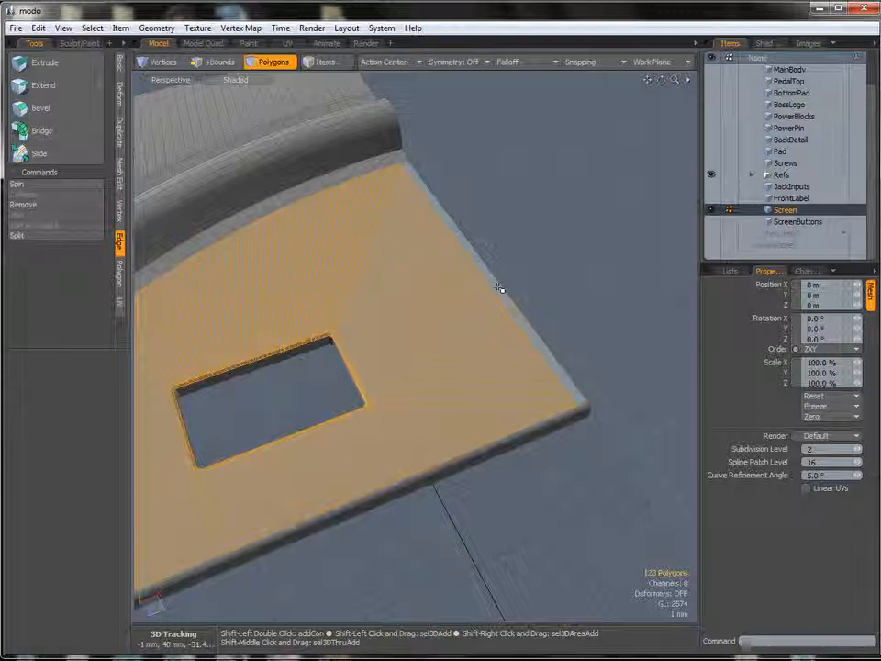
alt+drag(514, 303, 399, 309)
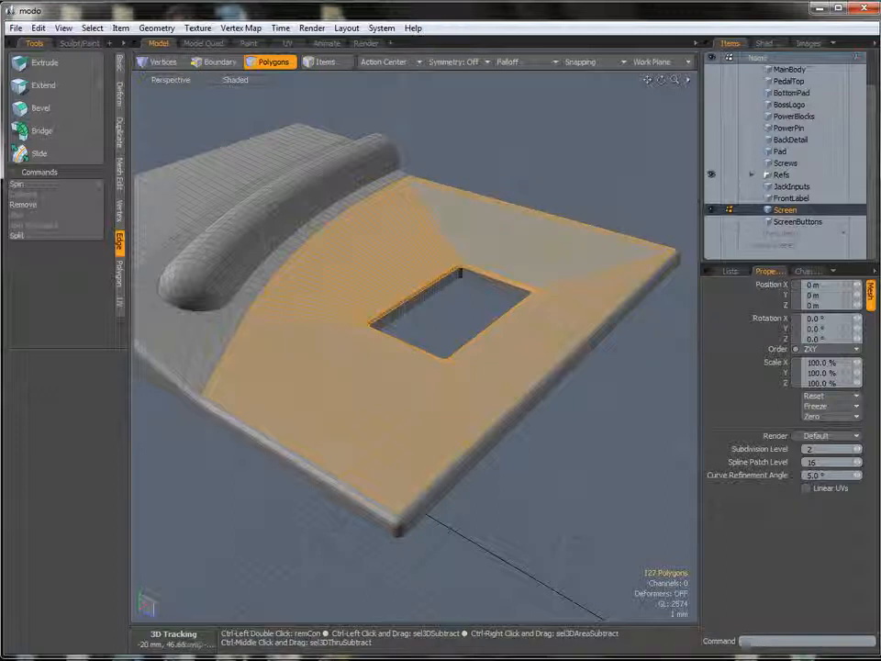
Copy the selected top-surface polygons into a new mesh item and select the whole pasted surface
click(780, 233)
click(781, 234)
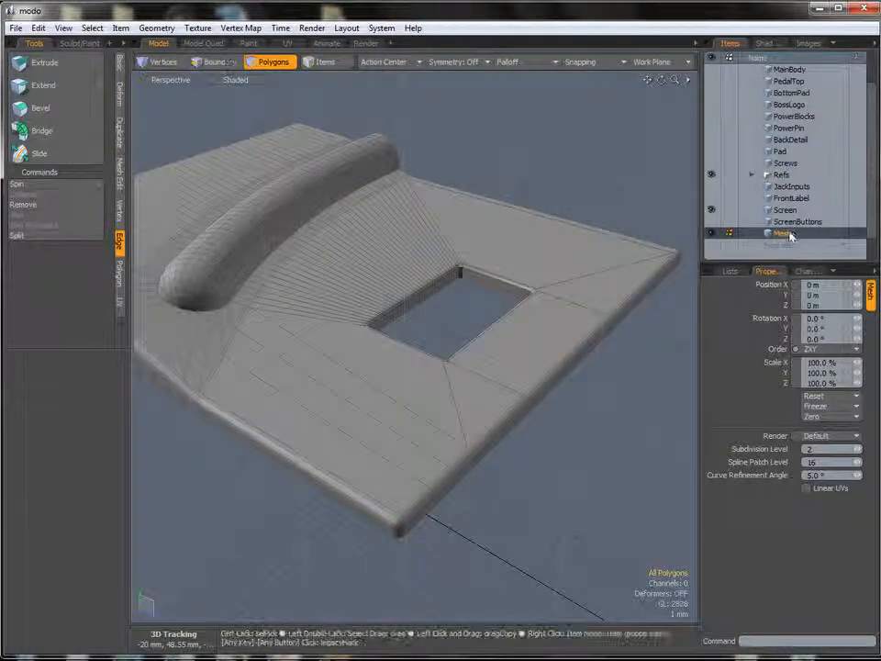
double_click(329, 388)
alt+drag(368, 339, 439, 317)
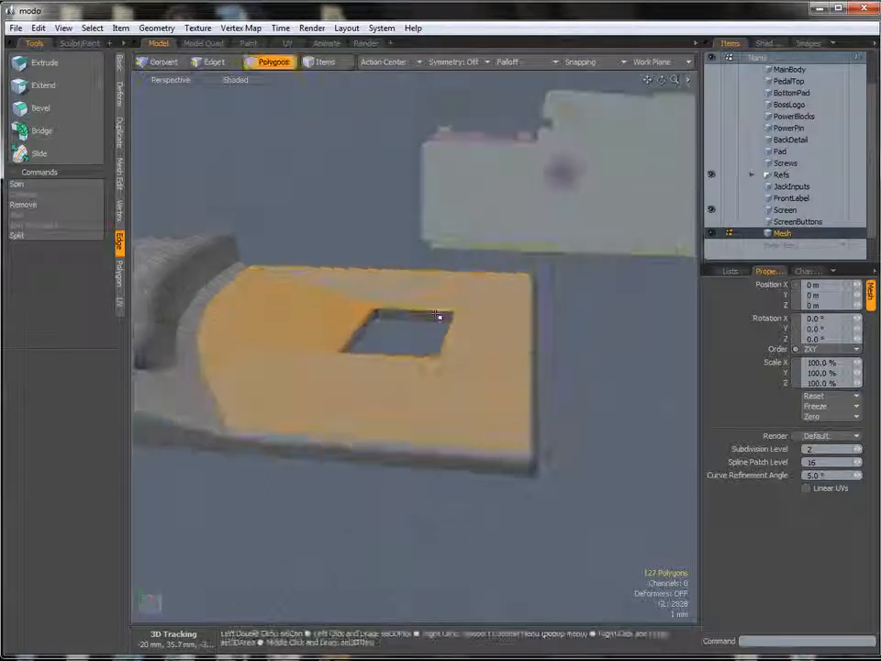
Move the copied surface down by about -1 mm in Y, below the Screen's top
key(w)
drag(339, 280, 339, 283)
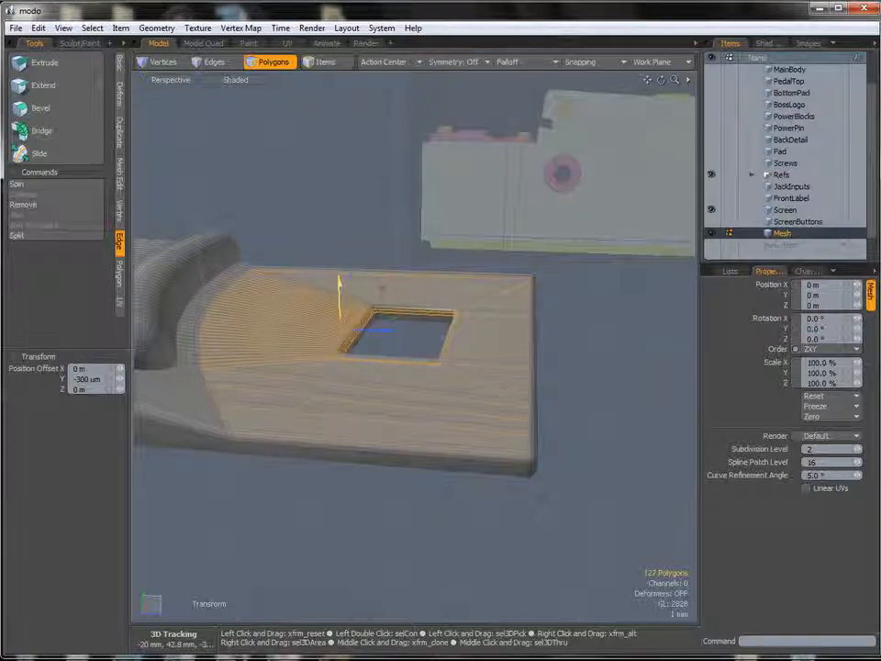
key(ctrl+space)
click(344, 327)
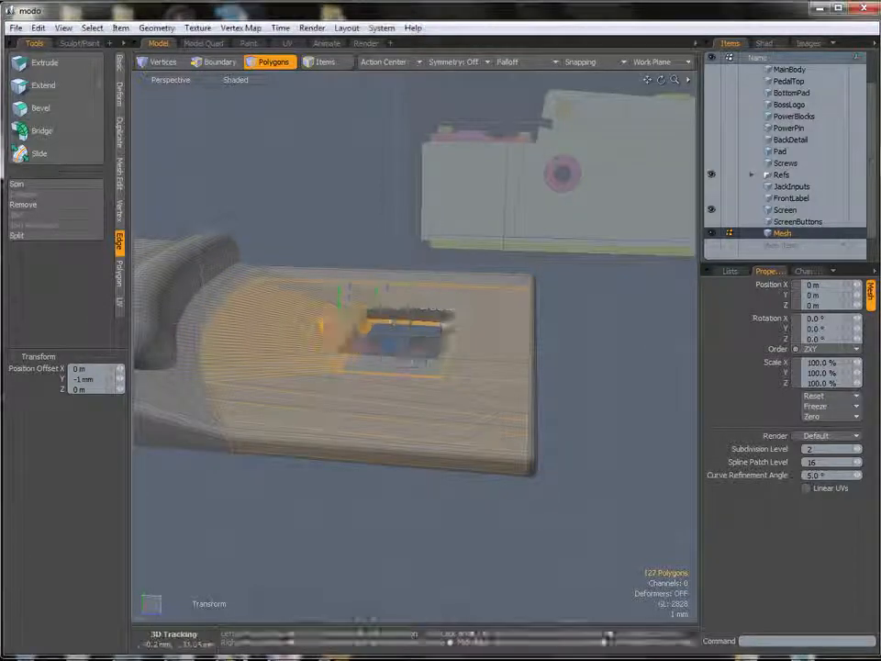
alt+shift+drag(377, 340, 356, 334)
alt+shift+drag(356, 333, 412, 325)
Flatten the copied surface with a 0% Y scale and raise it 170 um in Y to the Screen's base
alt+drag(240, 373, 303, 370)
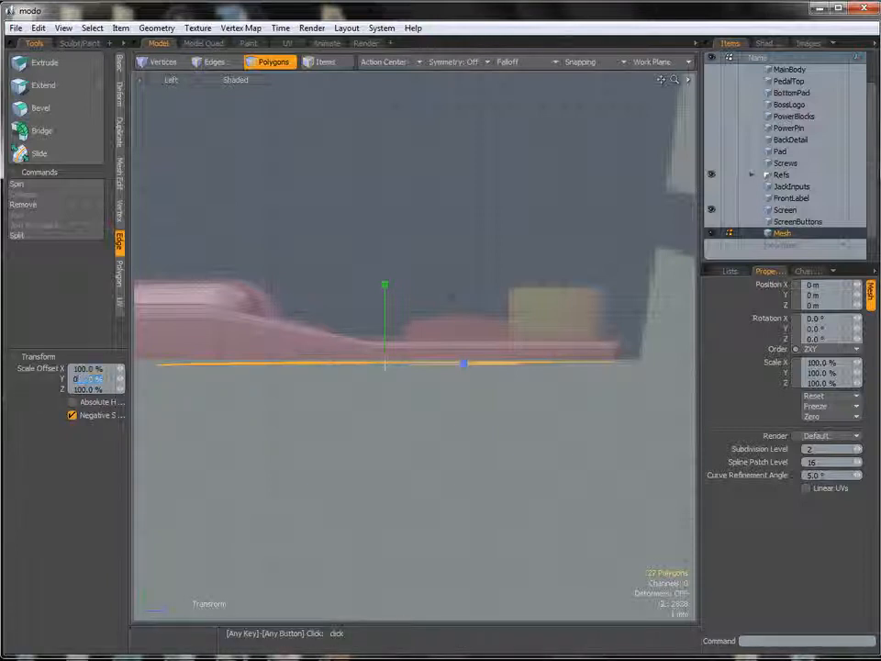
mouse_move(391, 357)
ctrl+alt+mouse_down()
mouse_move(424, 359)
mouse_move(386, 359)
ctrl+alt+mouse_up()
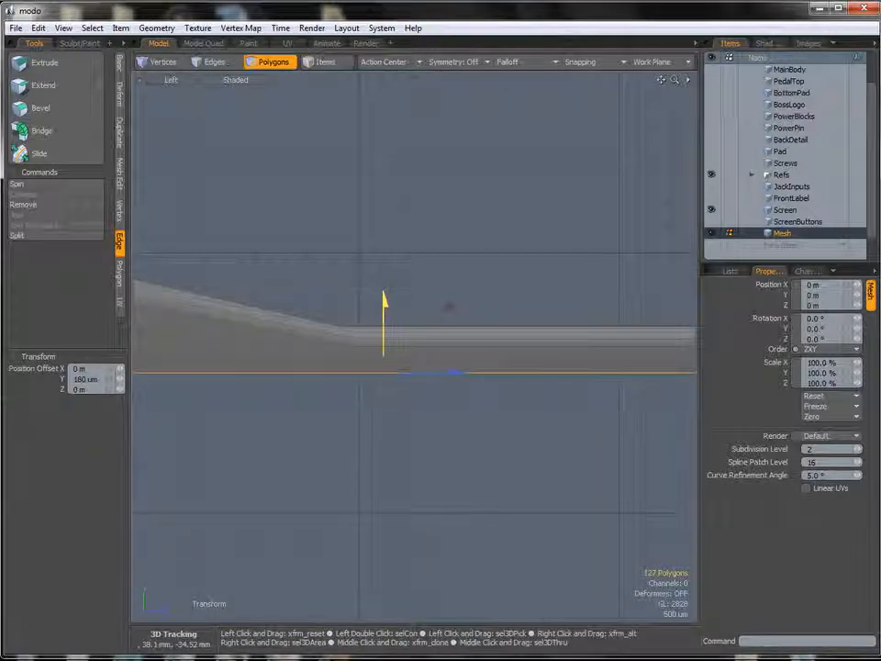
ctrl+alt+drag(380, 399, 394, 338)
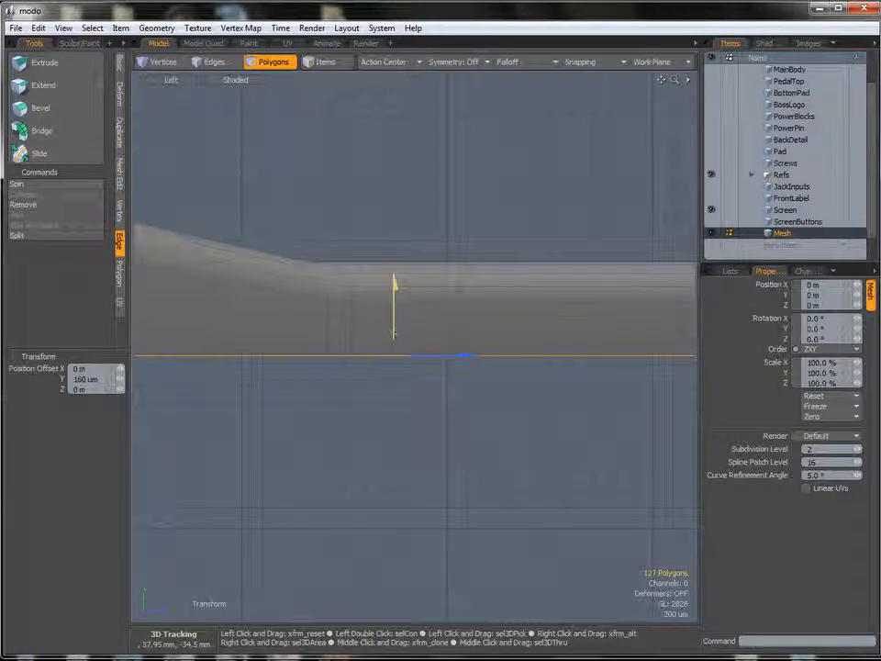
Flip the copied surface's polygons so that they face downward
key(ctrl+space)
click(441, 306)
ctrl+alt+drag(499, 305, 449, 381)
alt+drag(432, 250, 429, 256)
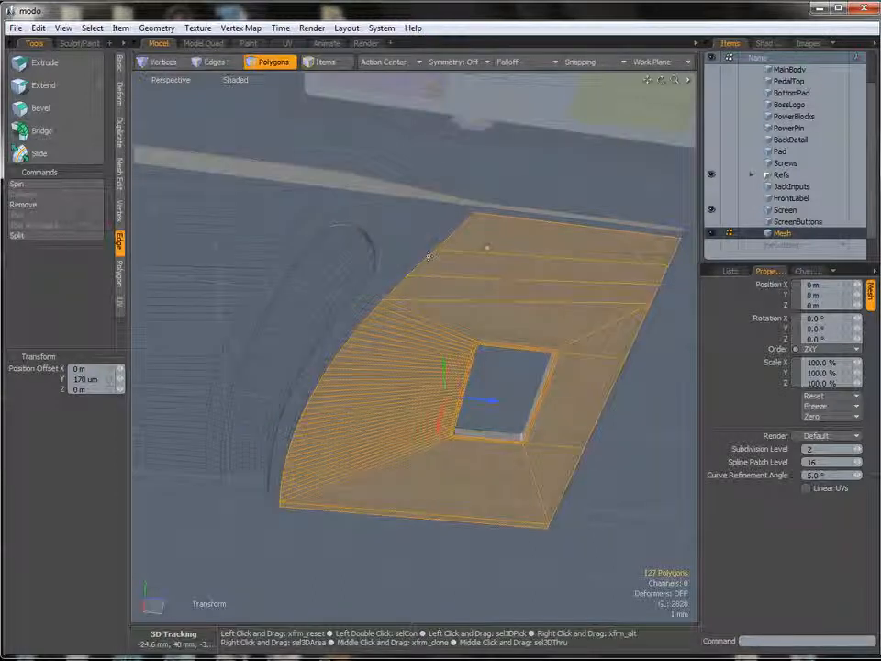
key(alt)
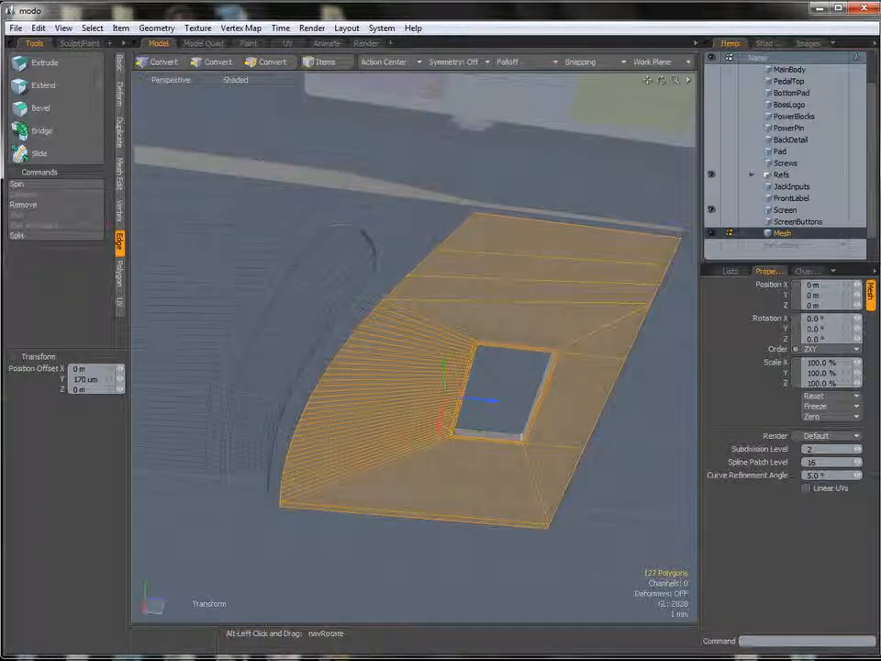
alt+drag(477, 285, 479, 299)
key(ctrl+z)
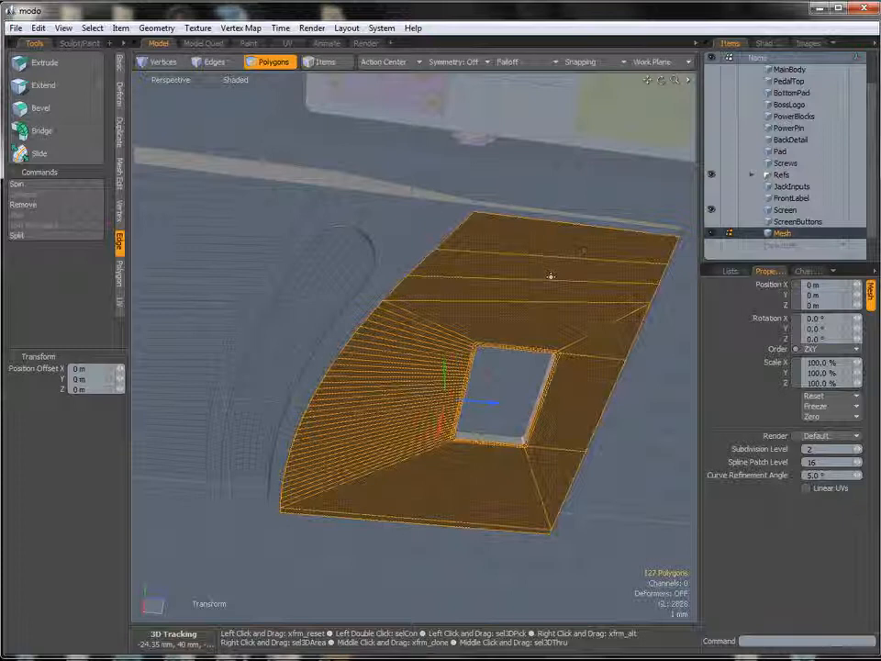
Cut the flipped surface into the Screen item and delete the leftover Mesh item
alt+shift+drag(551, 275, 488, 286)
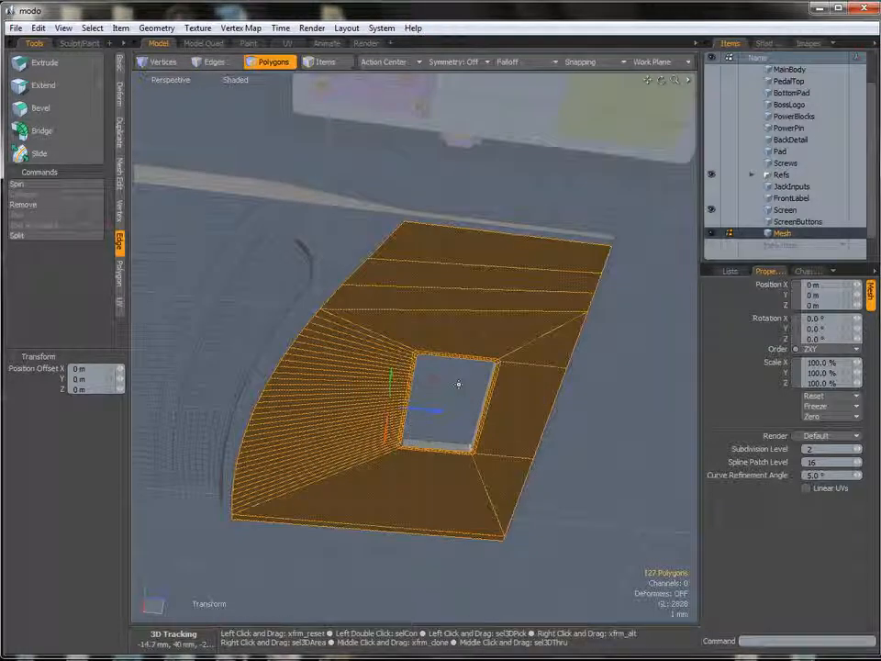
key(ctrl)
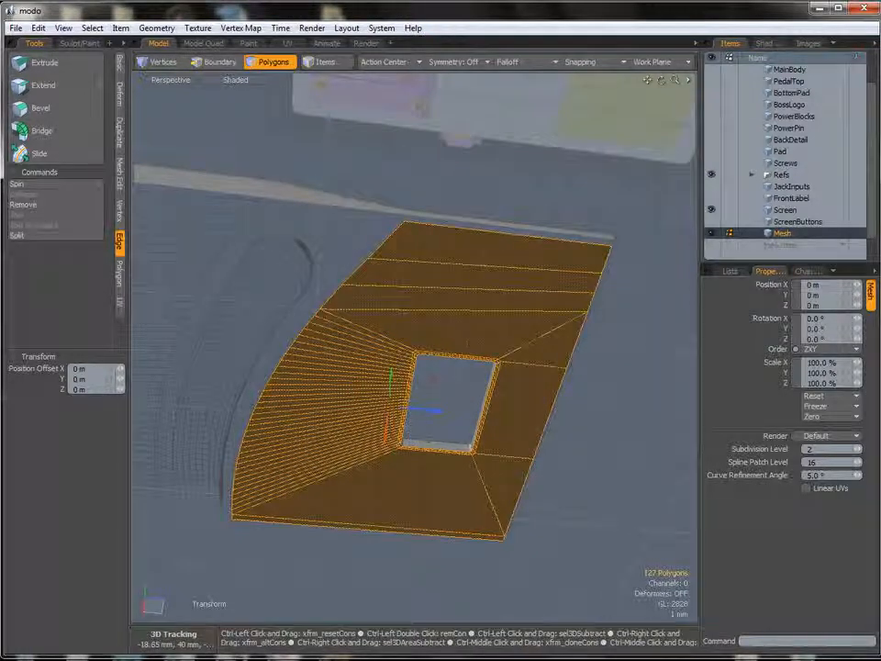
click(735, 211)
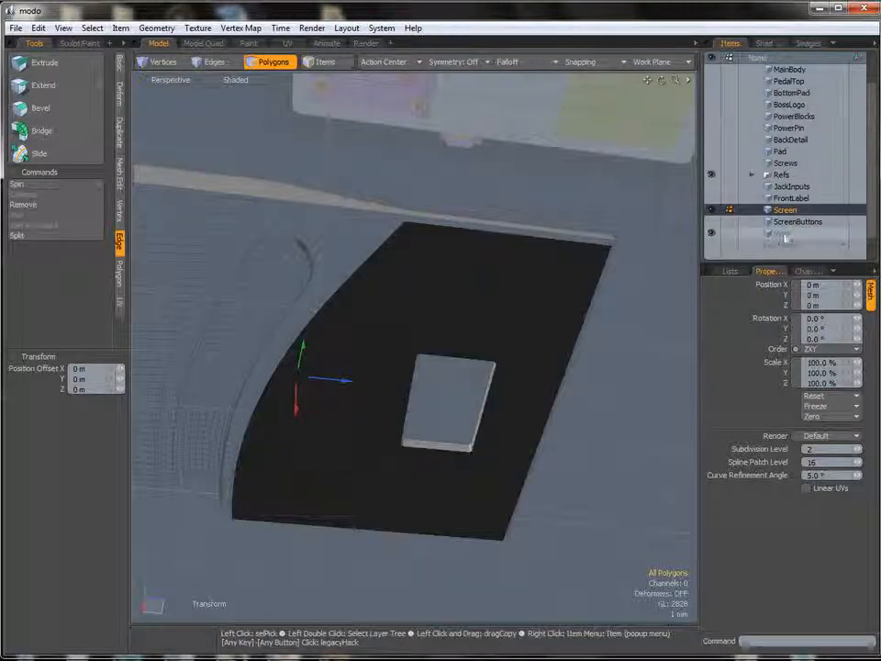
right_click(785, 239)
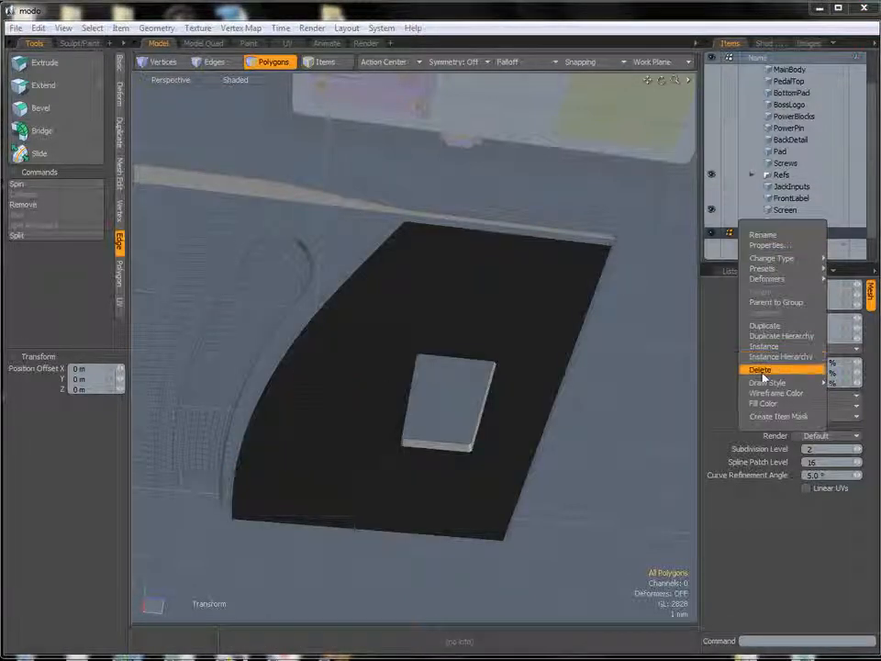
click(758, 364)
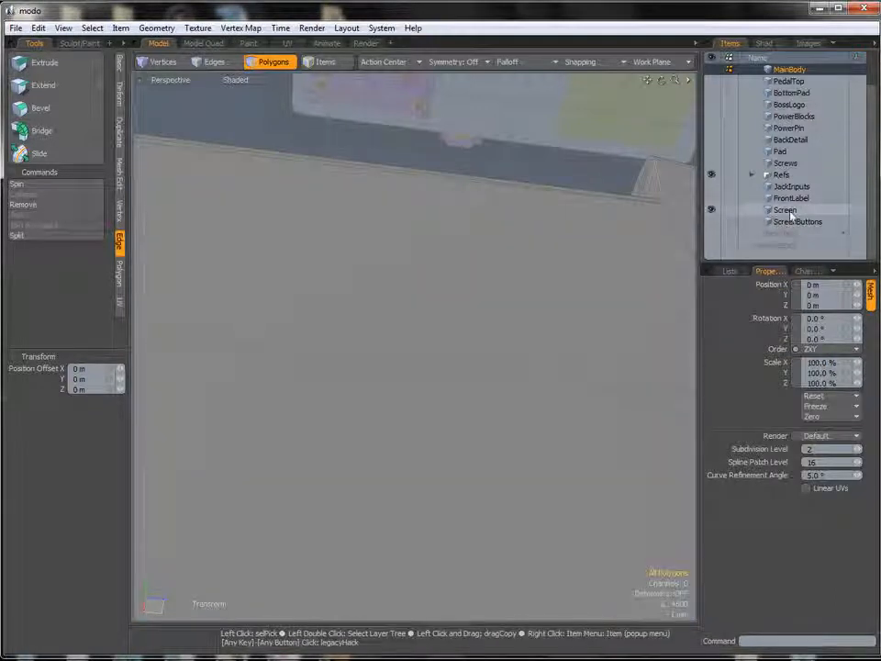
Bridge the lower edge loop of the Screen's recess walls to the opening's edge loop in the bottom surface with one linear segment
click(786, 210)
alt+drag(456, 277, 495, 238)
mouse_move(401, 404)
ctrl+alt+mouse_down()
mouse_move(606, 489)
mouse_move(487, 399)
mouse_move(422, 395)
mouse_move(528, 409)
mouse_move(413, 400)
ctrl+alt+mouse_up()
ctrl+alt+drag(414, 399, 411, 347)
key(2)
shift+double_click(423, 378)
alt+drag(478, 377, 441, 412)
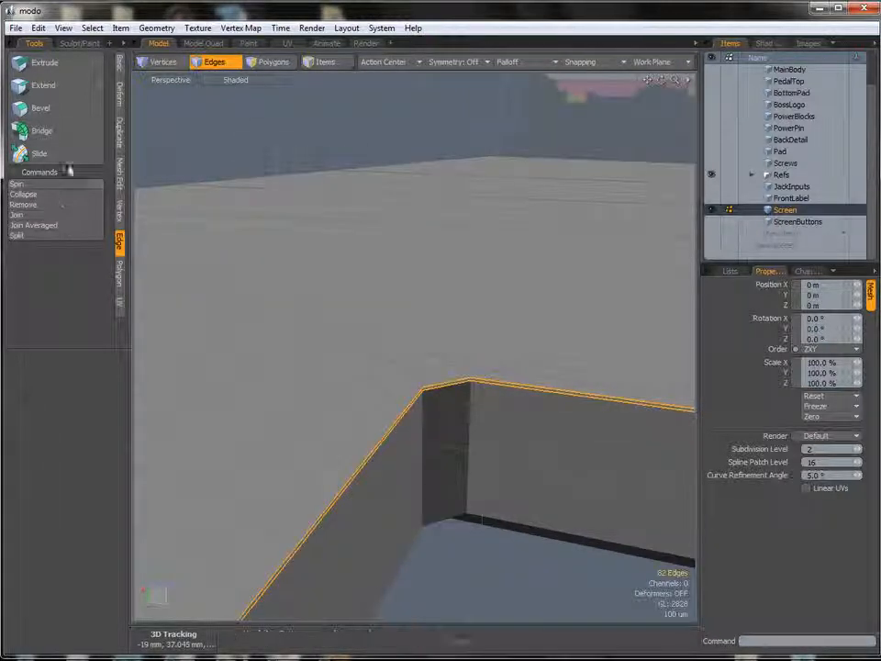
click(57, 131)
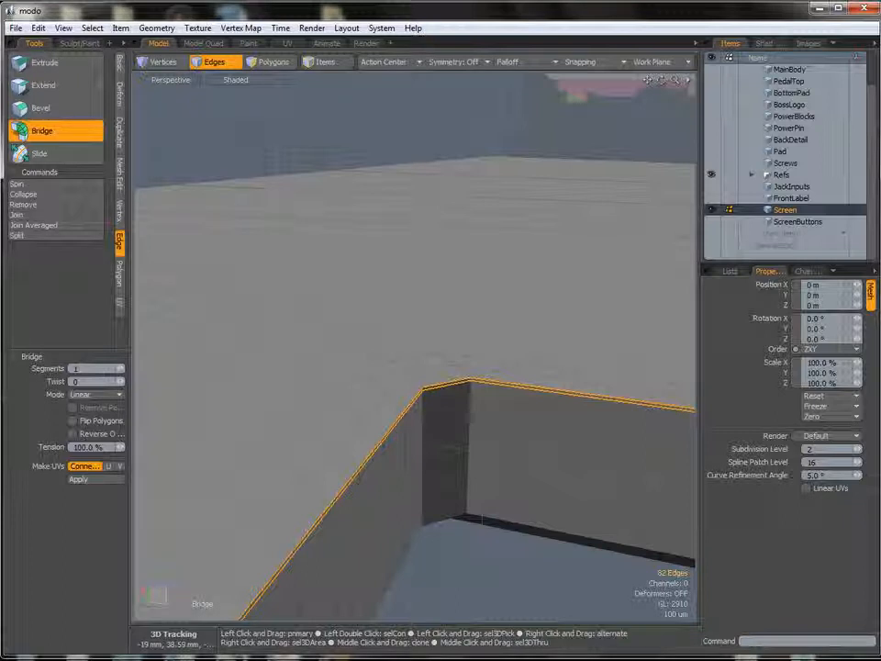
key(q)
Remove the seam edge loop between the bridged strip and the recess walls
click(455, 559)
alt+drag(455, 559, 551, 514)
double_click(446, 379)
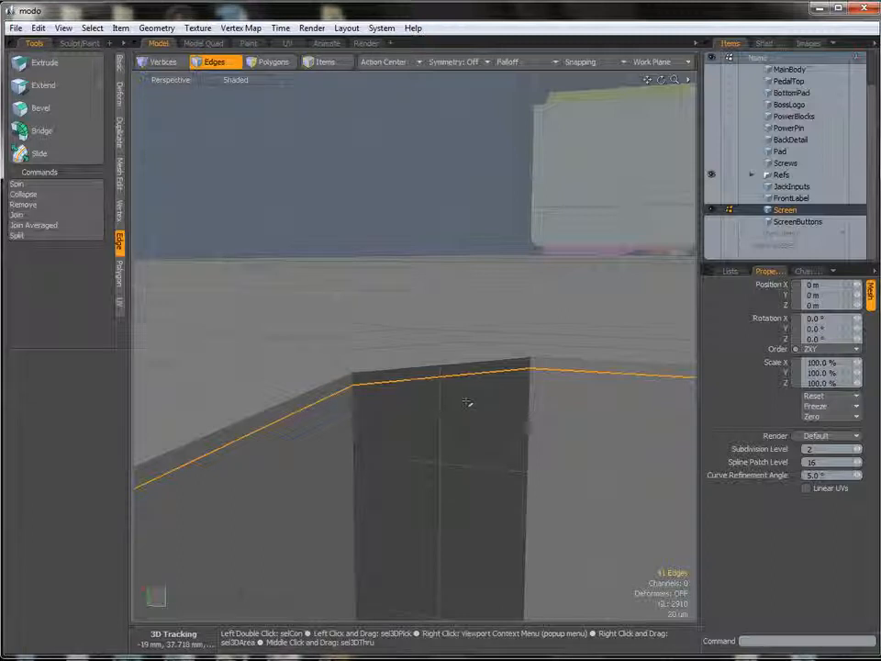
click(413, 387)
Move the edge loop around the recess opening in the Screen's underside by 130 um in Y, into the recess
ctrl+alt+drag(458, 389, 415, 404)
key(3)
mouse_move(339, 478)
ctrl+alt+mouse_down()
mouse_move(378, 479)
mouse_move(344, 482)
ctrl+alt+mouse_up()
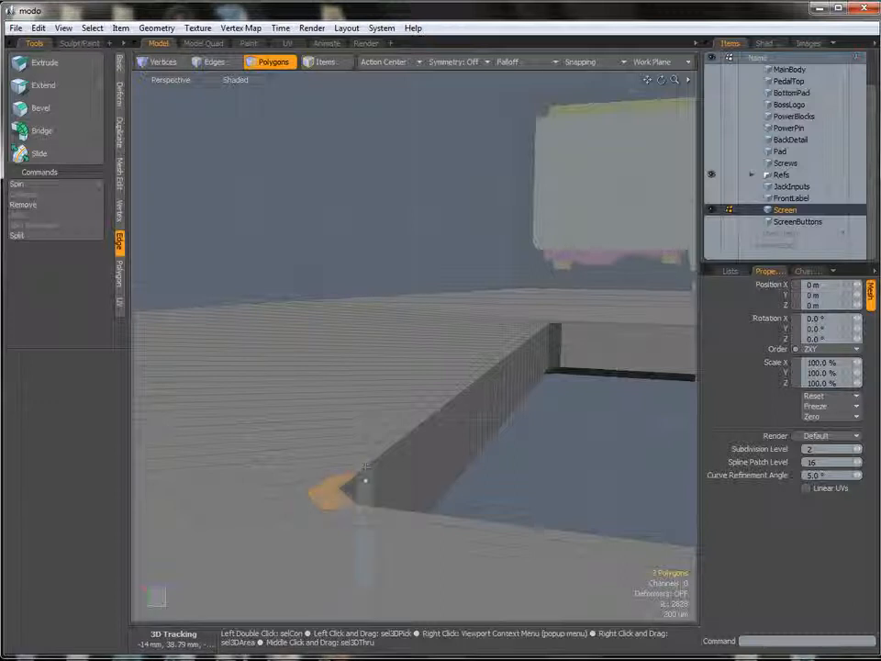
alt+shift+drag(386, 449, 366, 445)
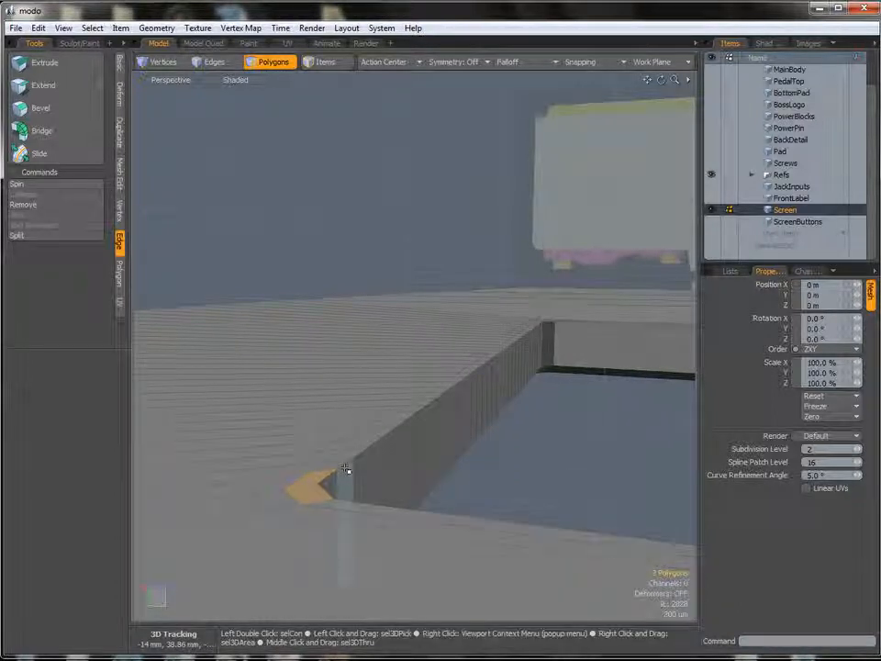
key(2)
double_click(345, 468)
key(w)
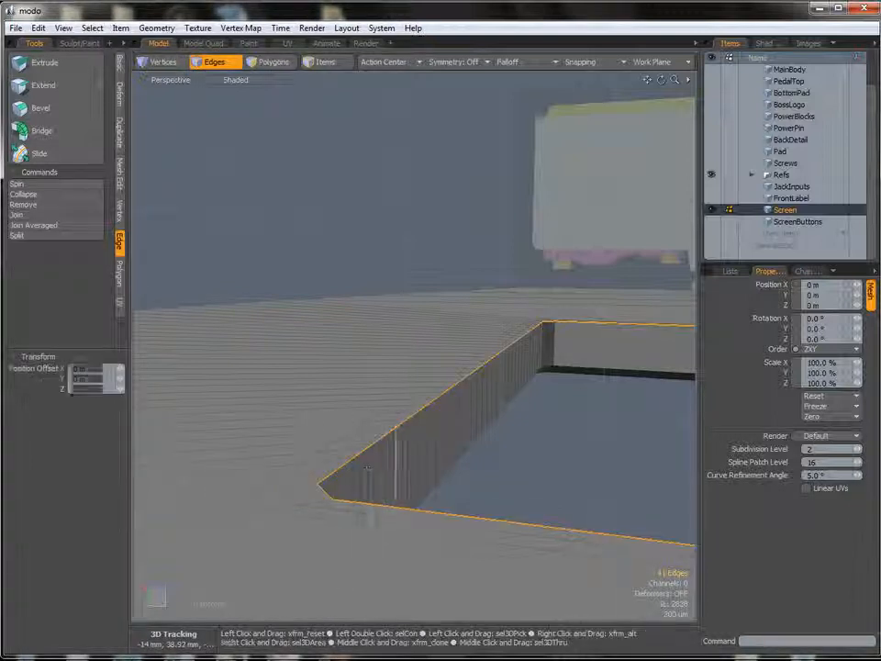
alt+drag(492, 383, 469, 373)
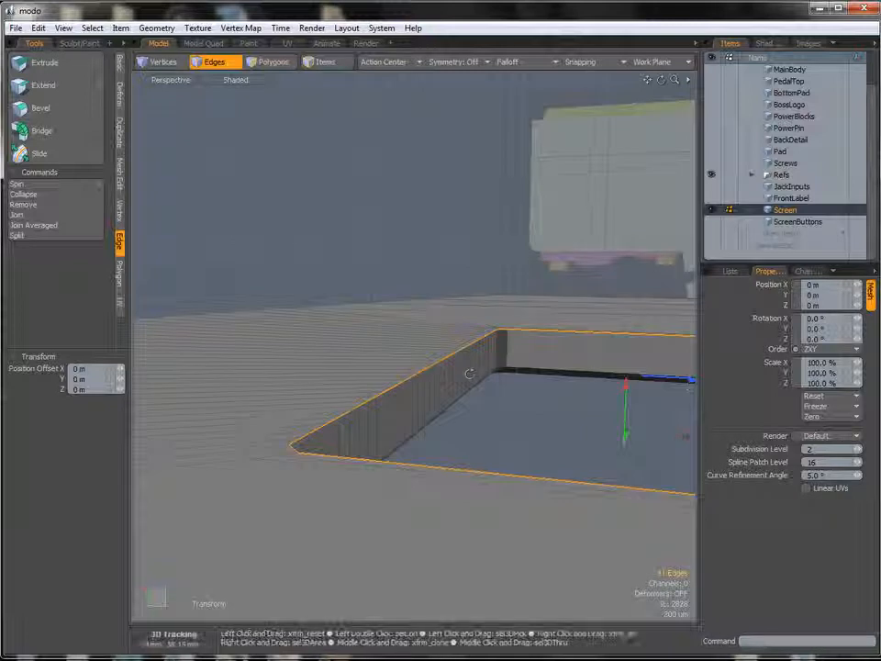
drag(626, 437, 625, 448)
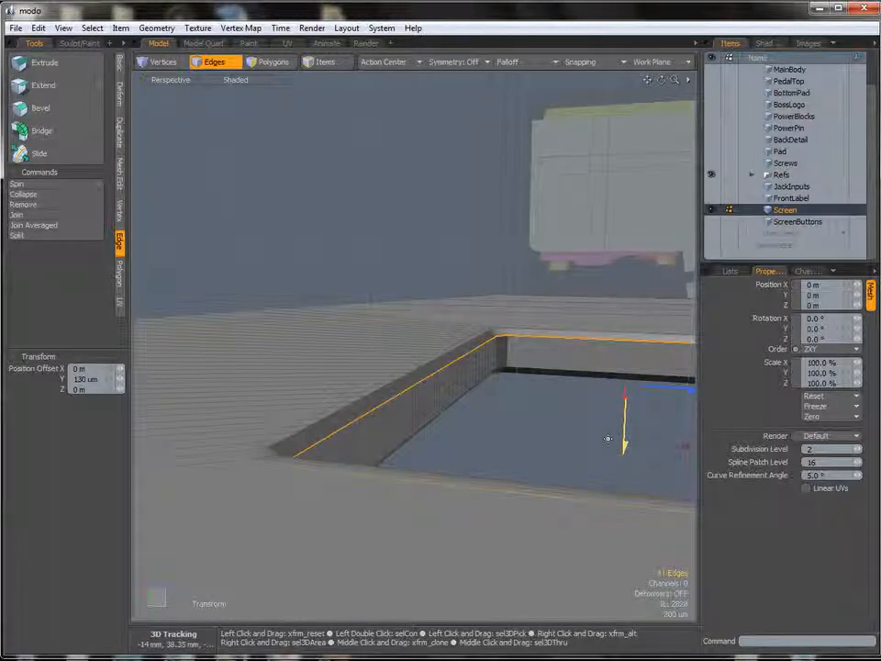
click(549, 423)
Bridge the bottom surface's segmented straight side to the matching top edge of the outer wall with one linear segment
ctrl+alt+drag(550, 423, 372, 506)
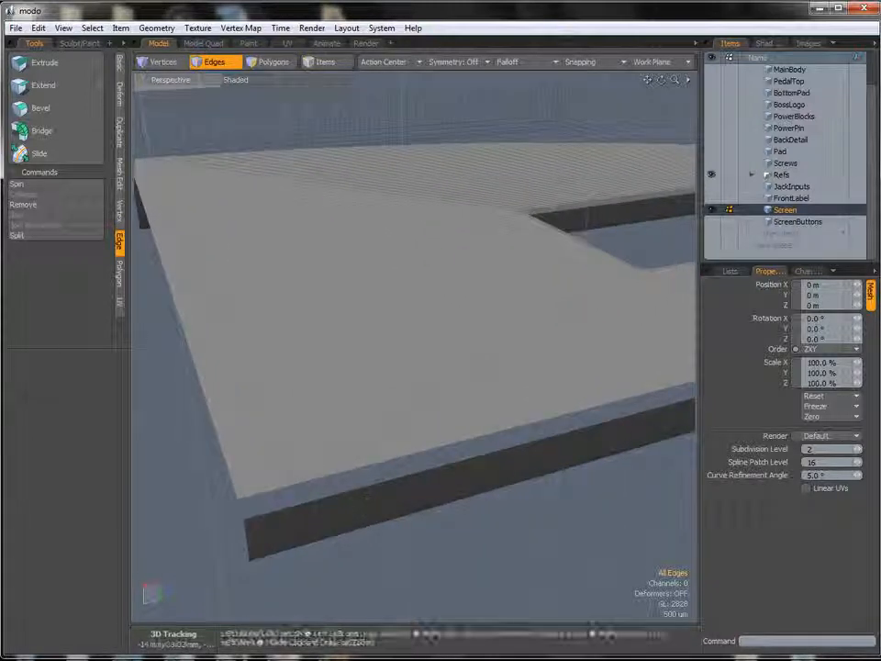
click(257, 492)
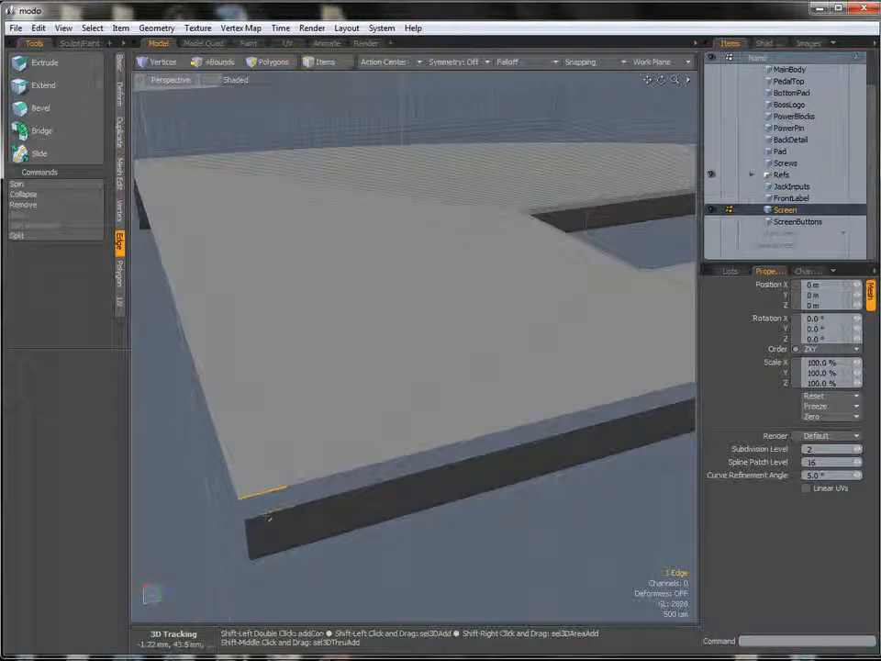
shift+click(330, 496)
alt+shift+drag(606, 432, 422, 472)
alt+drag(532, 446, 485, 450)
shift+click(486, 446)
shift+click(488, 456)
alt+shift+drag(597, 430, 404, 452)
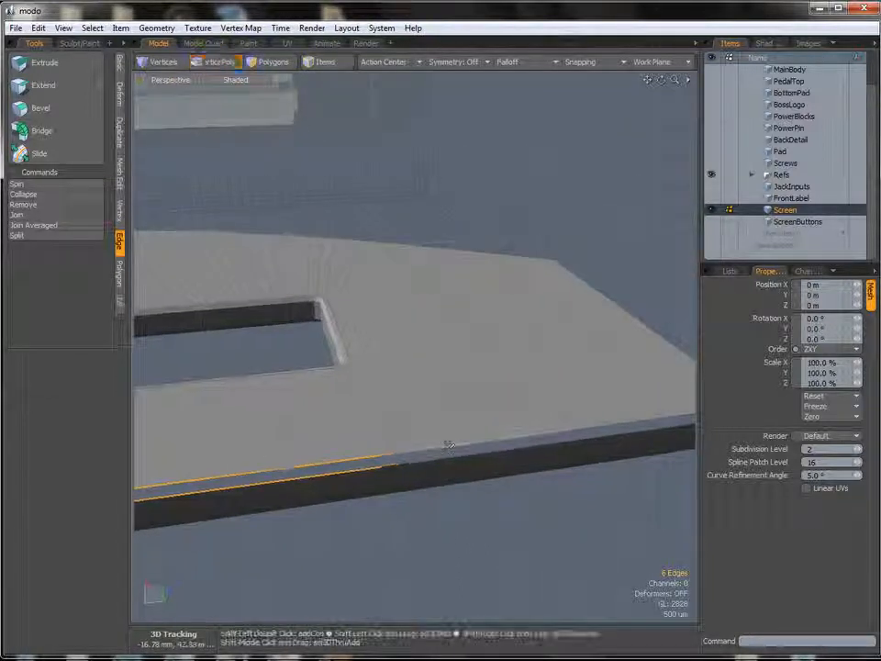
alt+drag(517, 421, 541, 450)
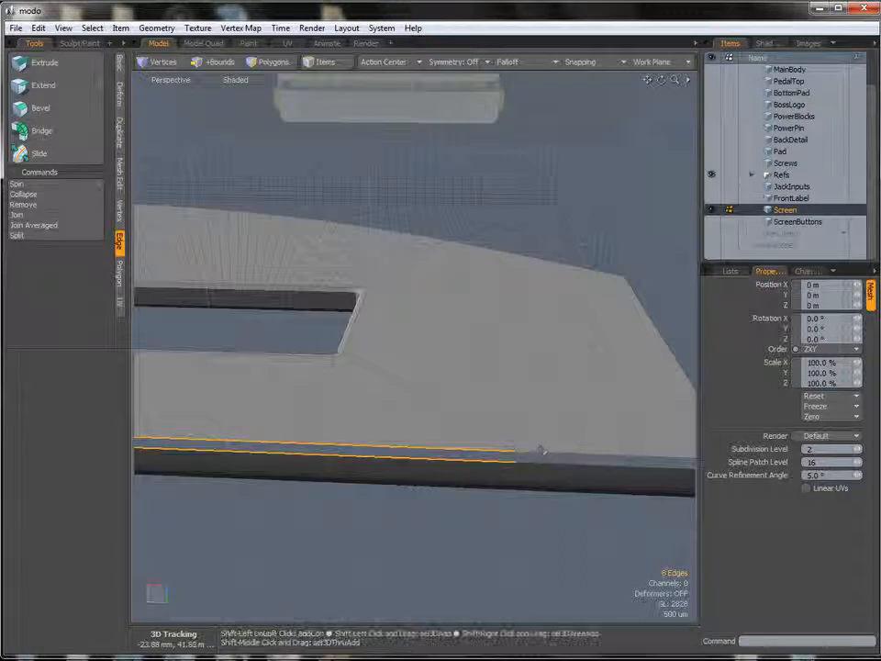
shift+click(545, 461)
shift+click(516, 456)
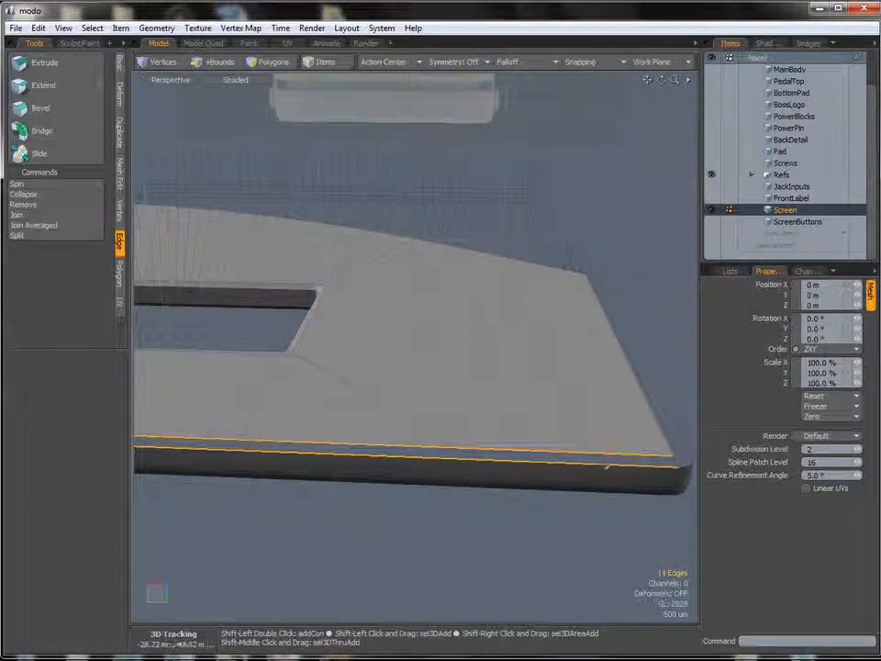
alt+drag(570, 507, 501, 465)
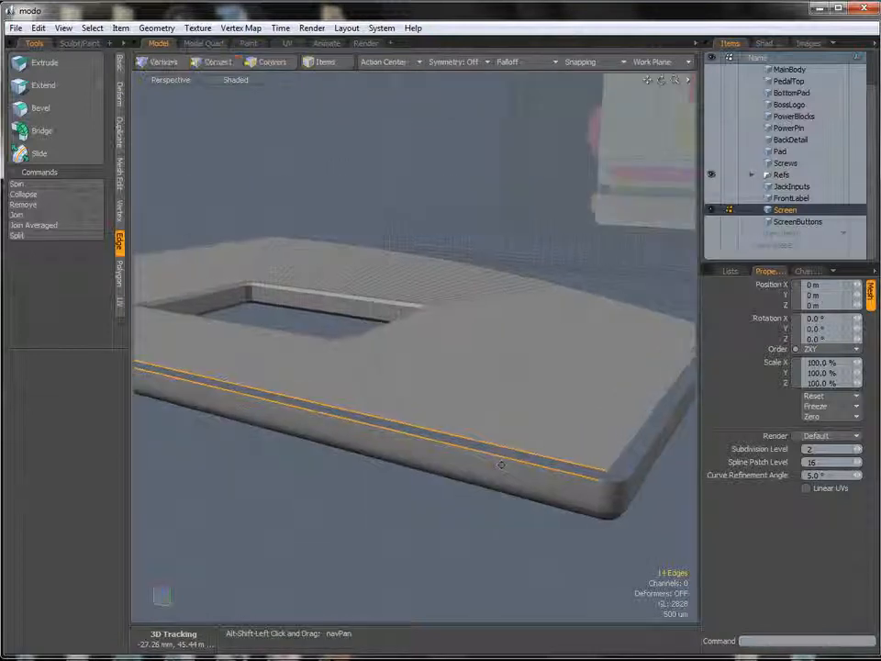
click(42, 131)
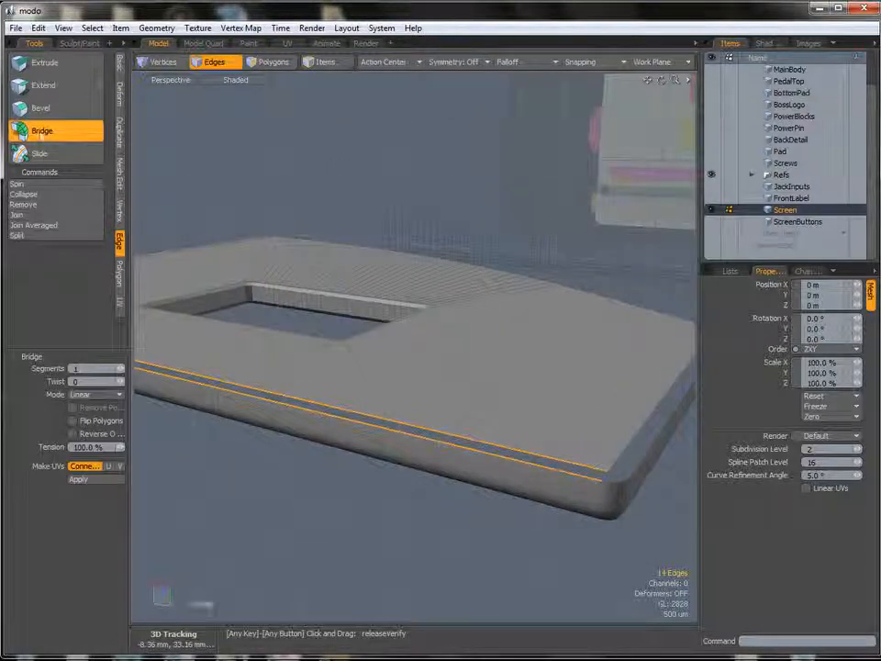
key(space)
Bridge the adjacent single-edge side of the bottom surface to its outer wall with one linear segment
alt+drag(437, 446, 367, 238)
click(459, 562)
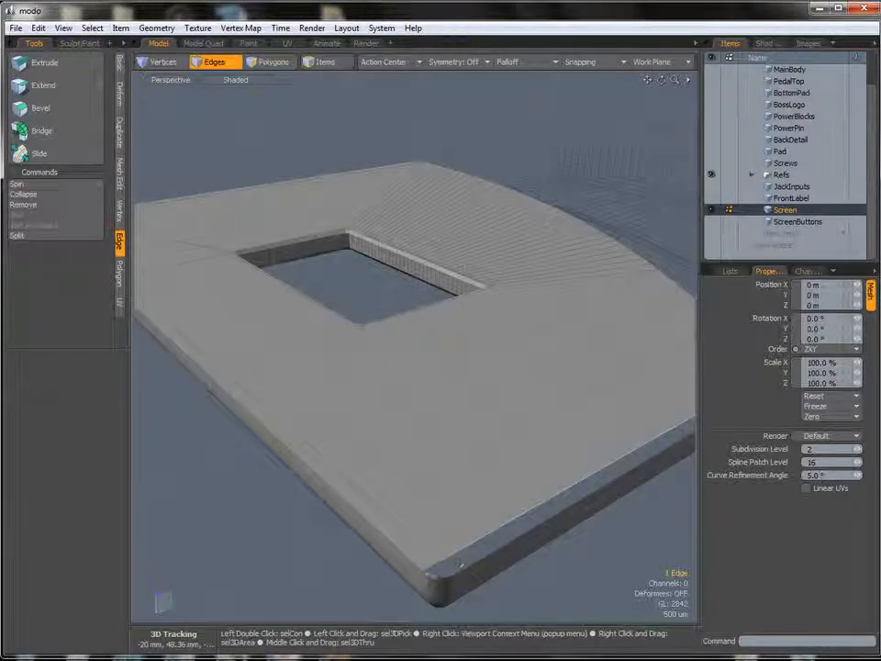
alt+drag(460, 562, 377, 515)
shift+click(414, 501)
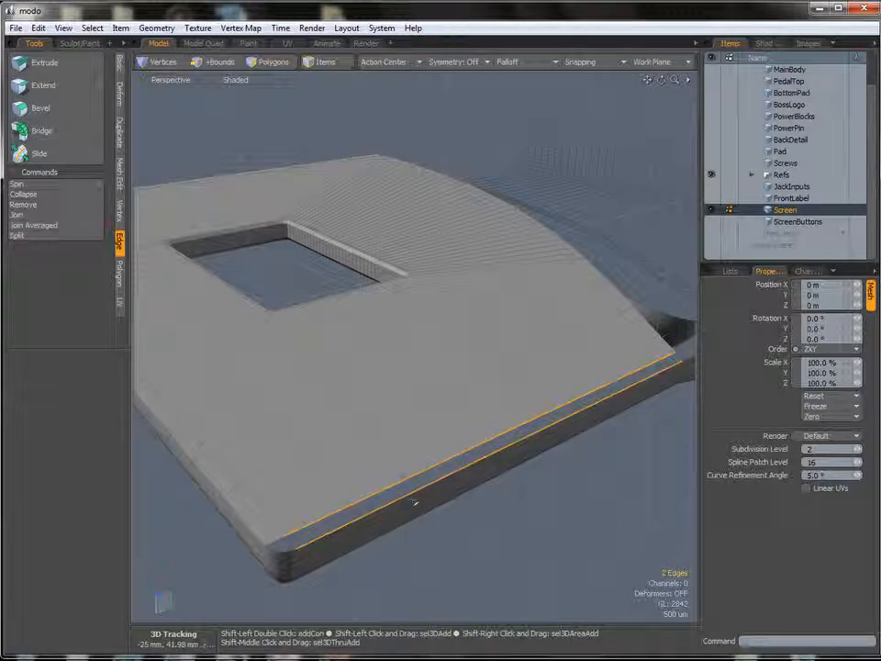
click(69, 132)
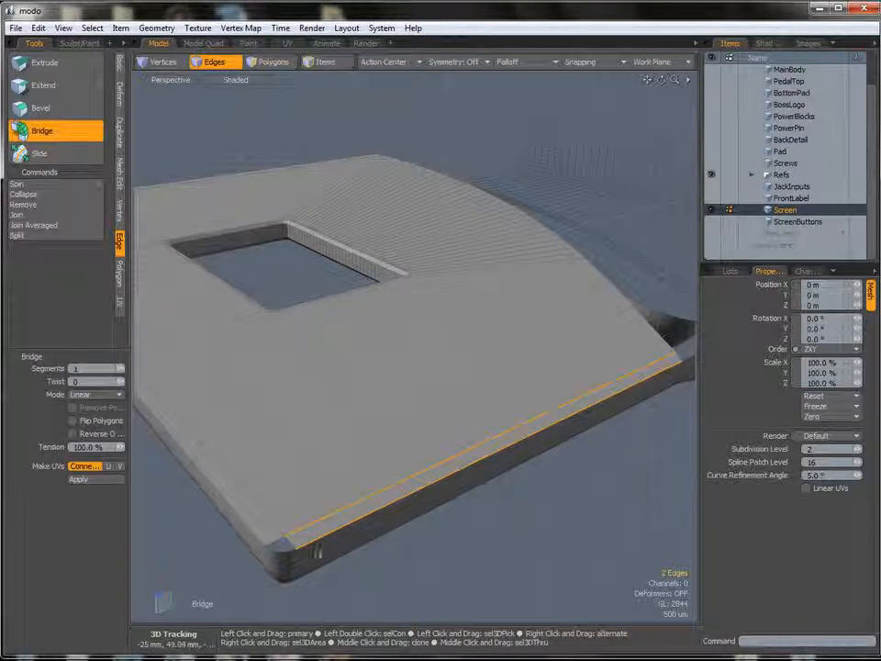
key(space)
Fill the rounded corner gap between the two bridged strips with a polygon and clear the edge selection
alt+drag(304, 523, 384, 478)
double_click(349, 495)
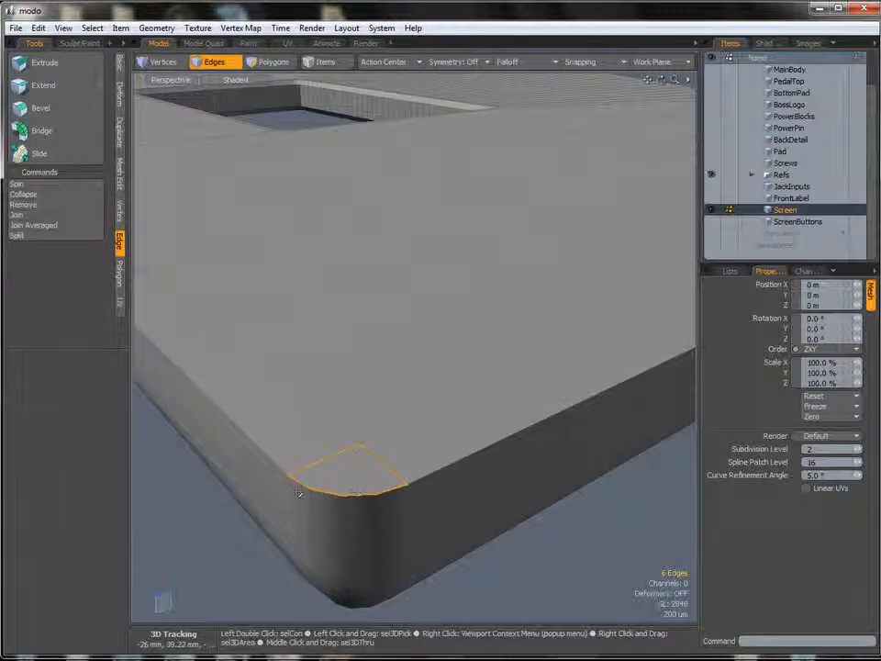
alt+drag(300, 494, 249, 557)
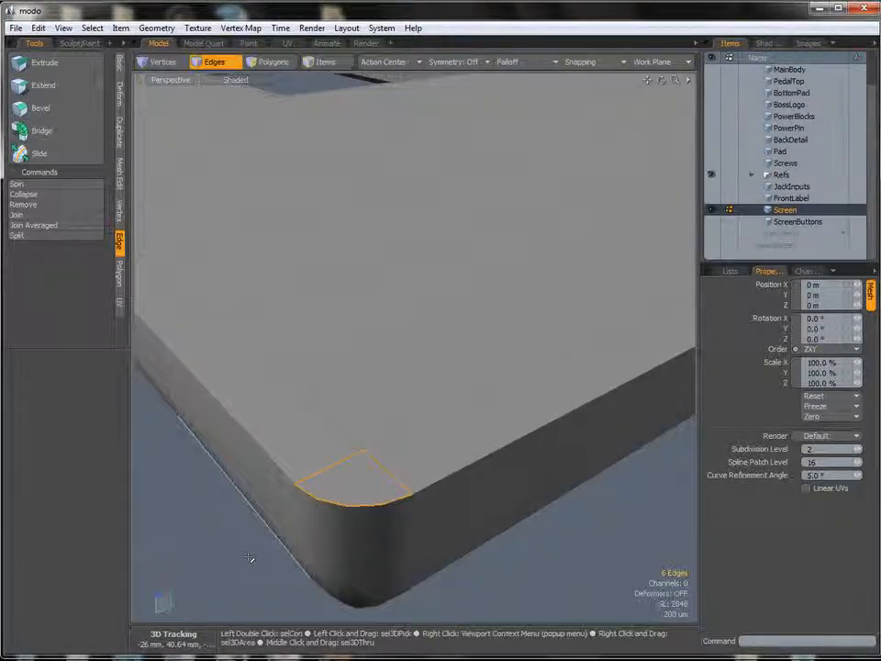
key(Escape)
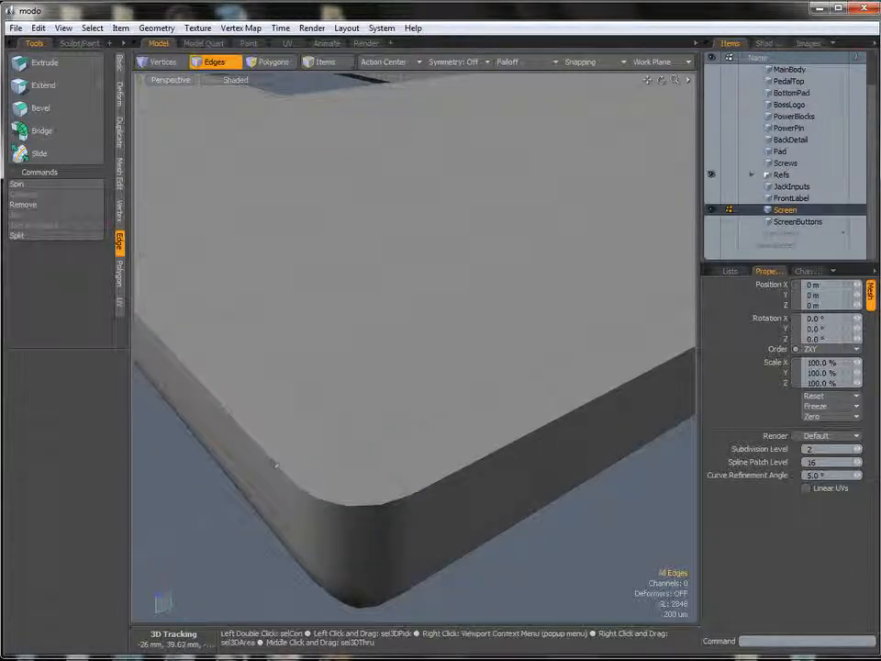
Split the corner polygon with Edge Slice from the middle of its arc to the inner corner, and select both halves to check
key(alt+c)
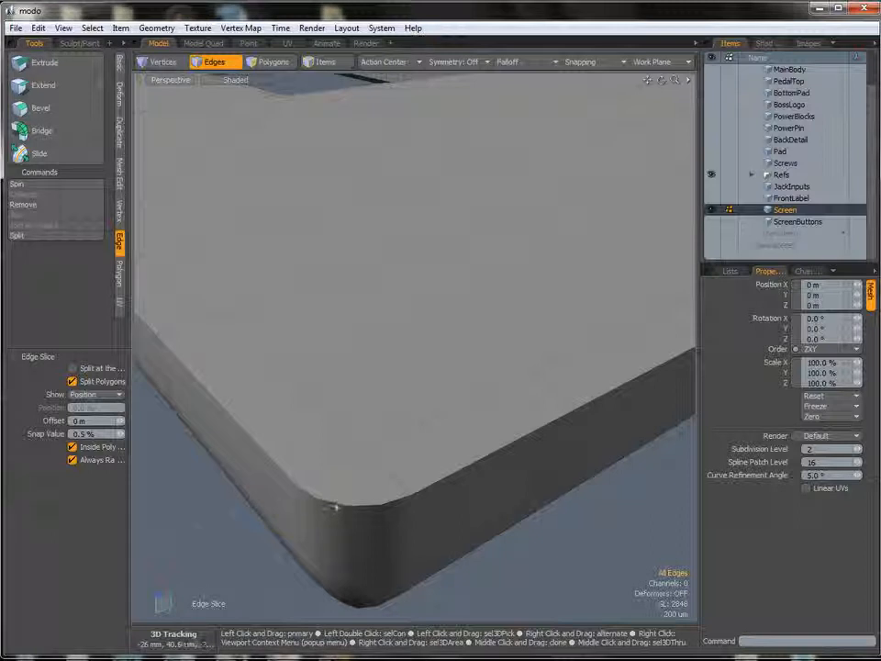
click(343, 506)
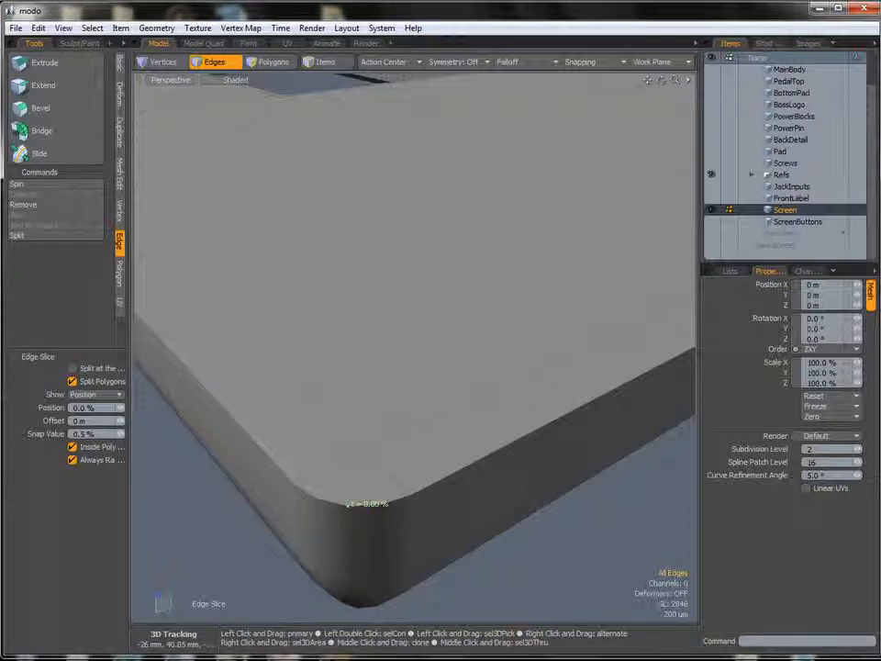
drag(367, 459, 381, 450)
key(space)
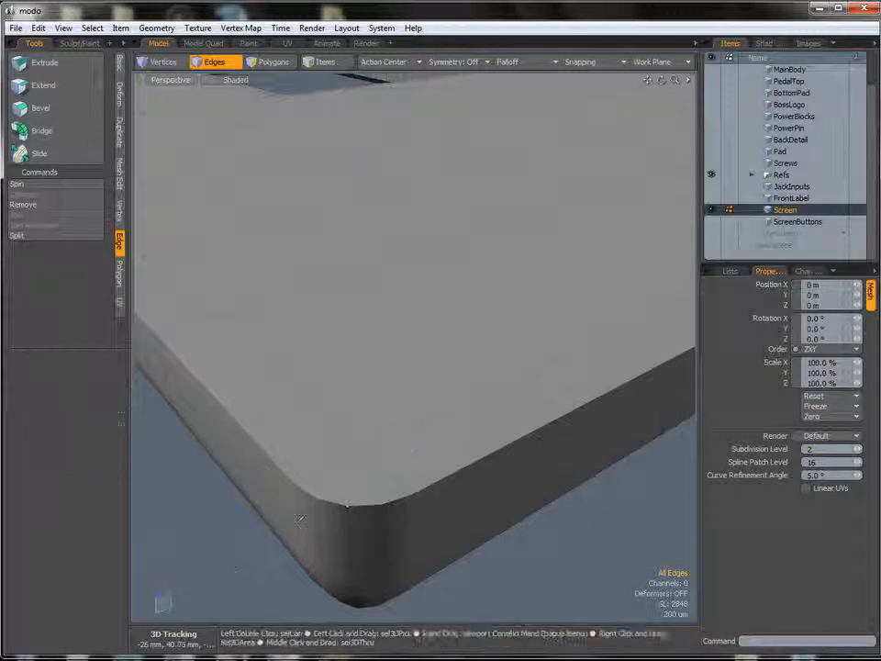
key(space)
click(376, 482)
shift+click(386, 478)
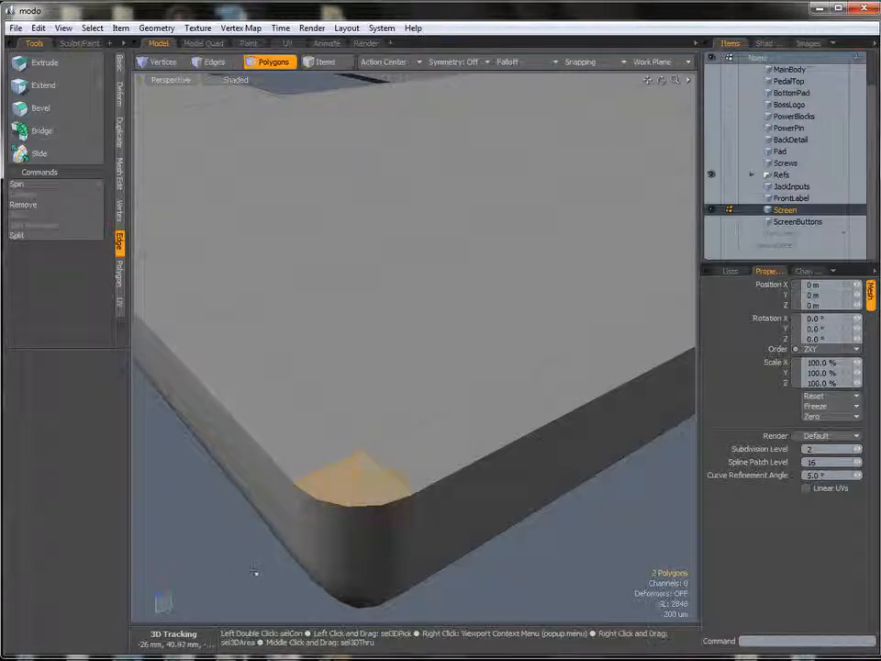
Bridge the bottom surface's curved edge to the straight outer wall at the far end with one linear segment
alt+drag(403, 433, 478, 459)
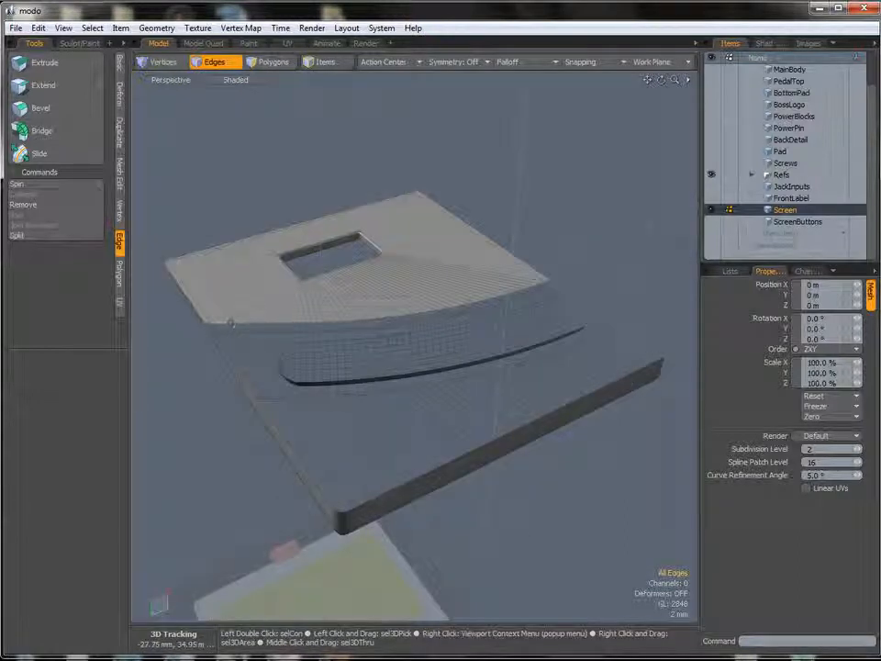
shift+click(236, 326)
alt+drag(236, 326, 299, 337)
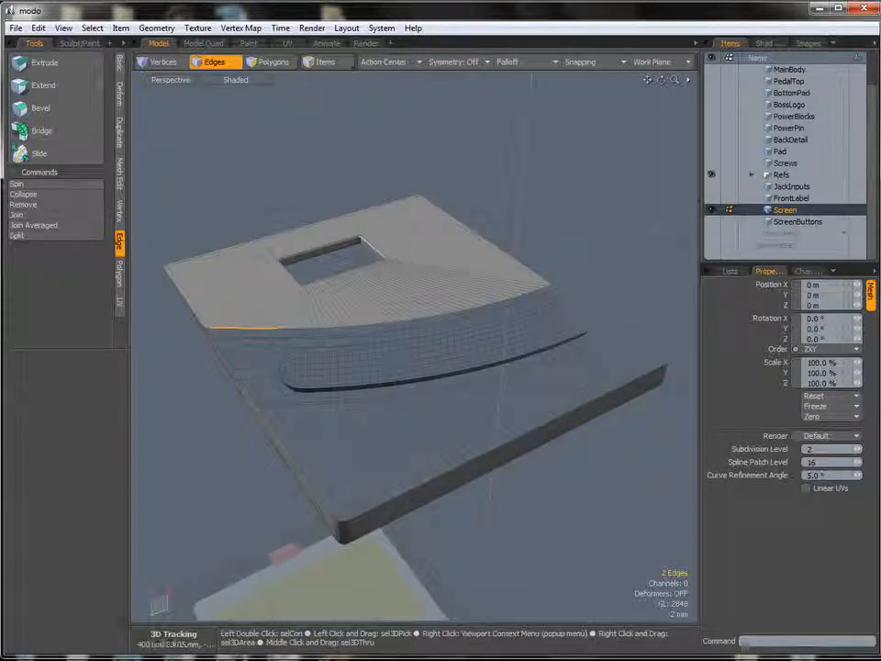
shift+click(557, 290)
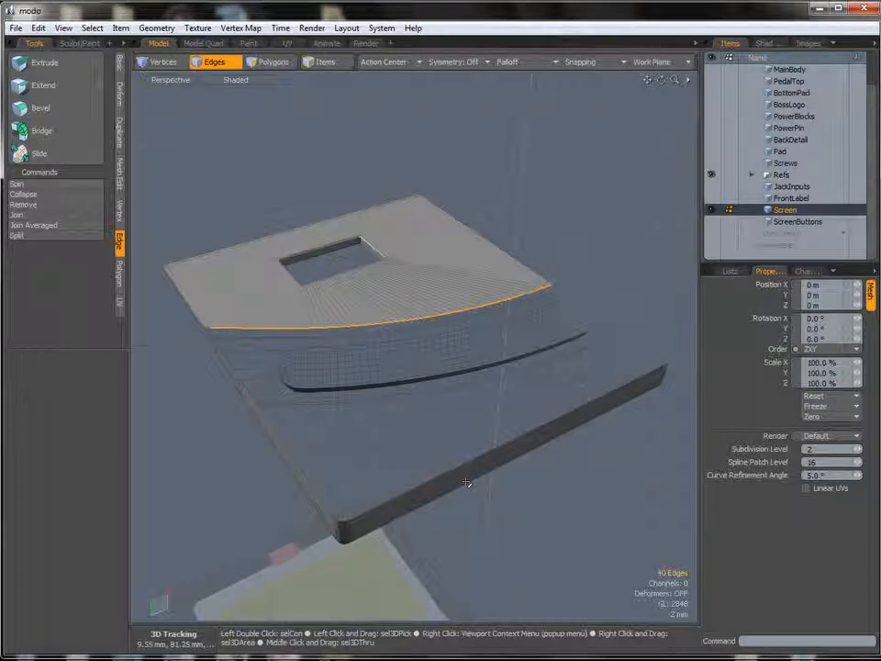
alt+drag(466, 482, 419, 429)
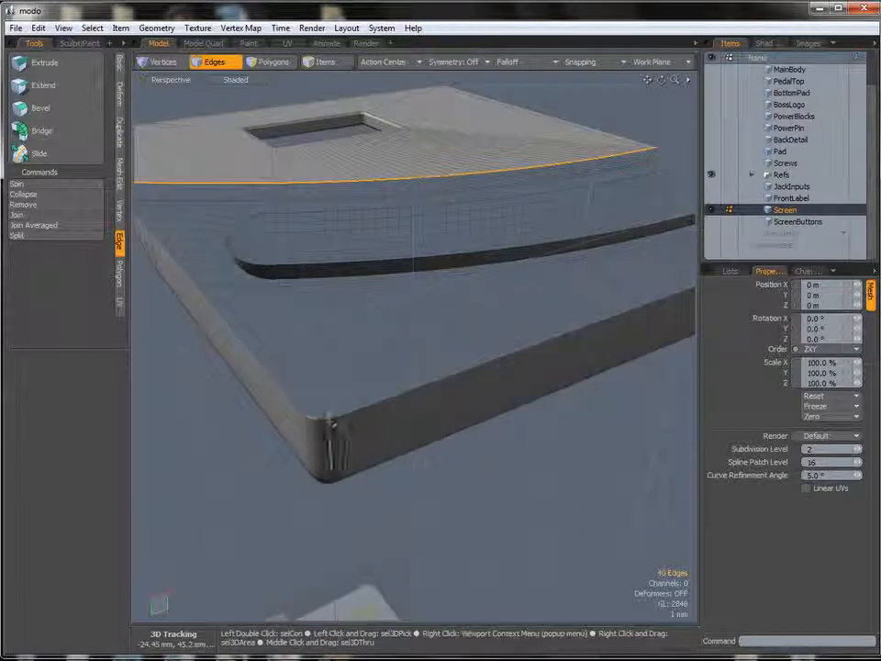
shift+click(396, 397)
alt+drag(397, 397, 395, 432)
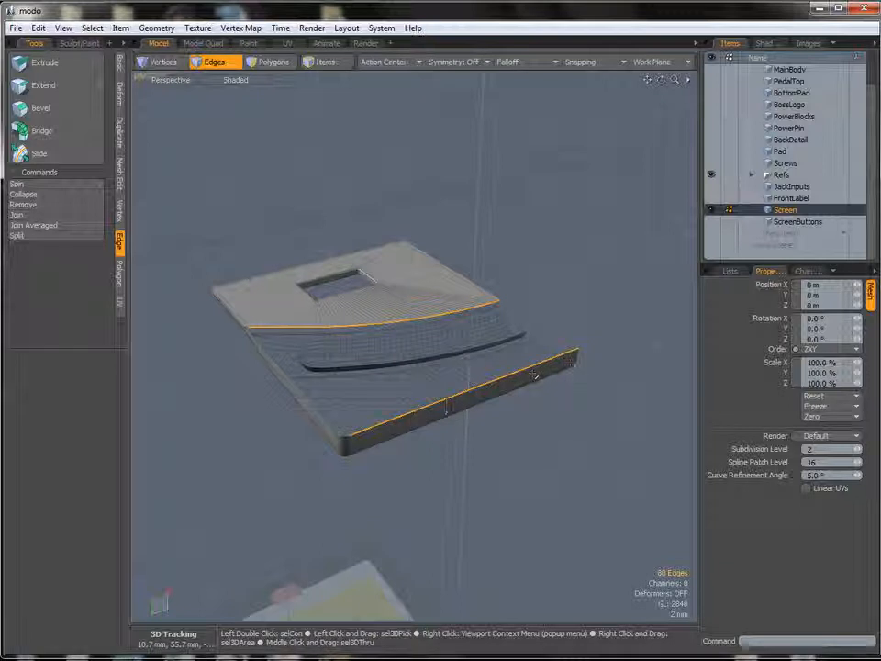
click(41, 130)
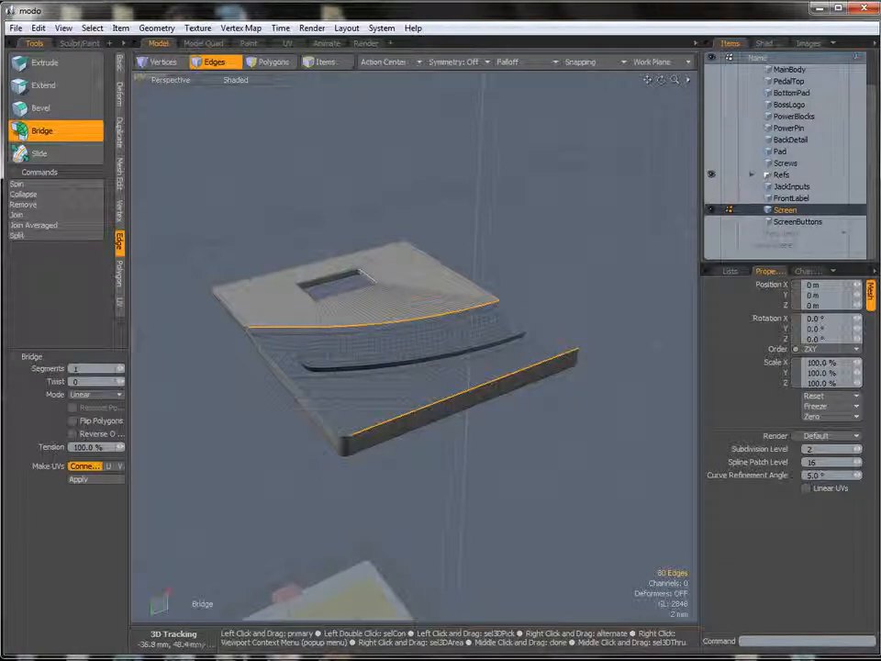
click(399, 517)
key(q)
Add one loop slice at 4.0 % across the newly bridged surface, close to its side edge
click(447, 417)
alt+drag(447, 418, 439, 356)
alt+drag(603, 415, 549, 459)
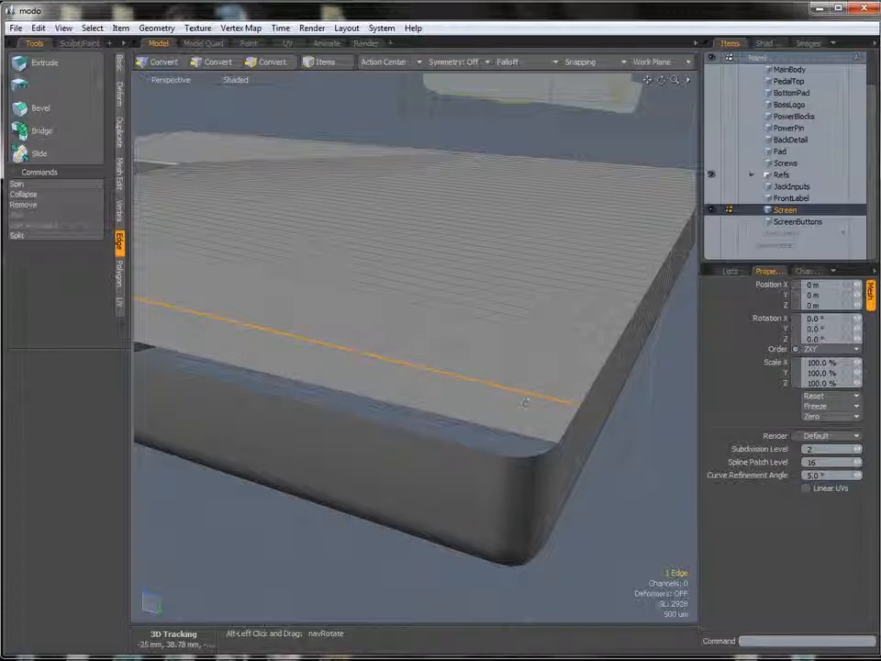
key(alt+c)
drag(530, 390, 526, 390)
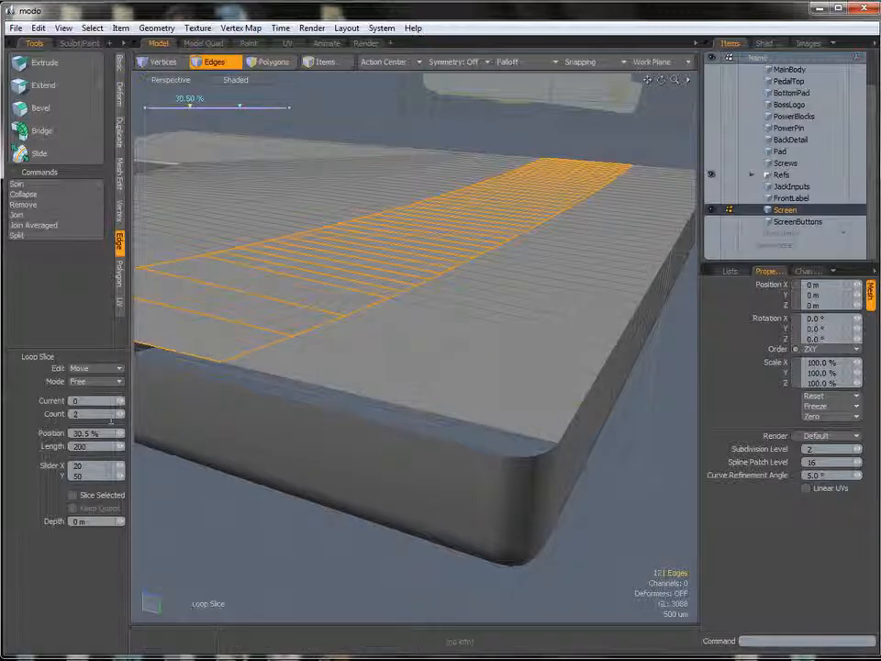
text(1)
key(Return)
drag(419, 362, 400, 362)
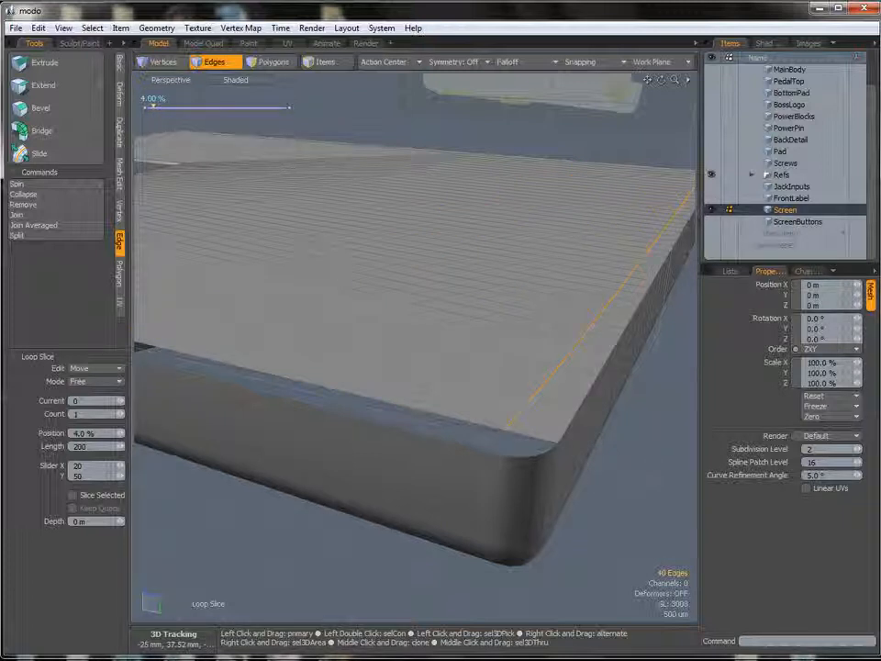
key(space)
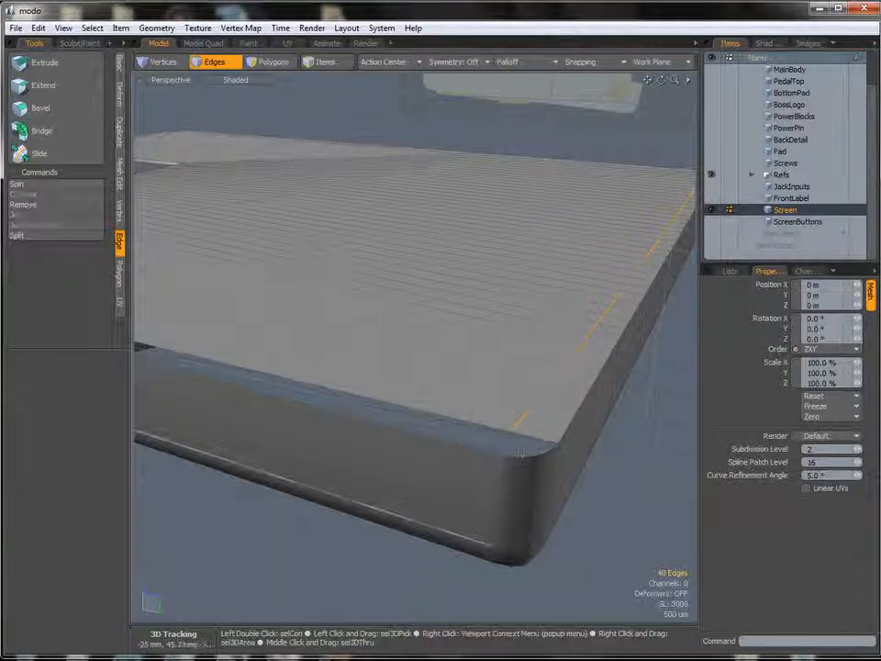
Select the six vertices around the open rounded corner of the underside and fill the gap with a polygon
key(1)
shift+click(502, 455)
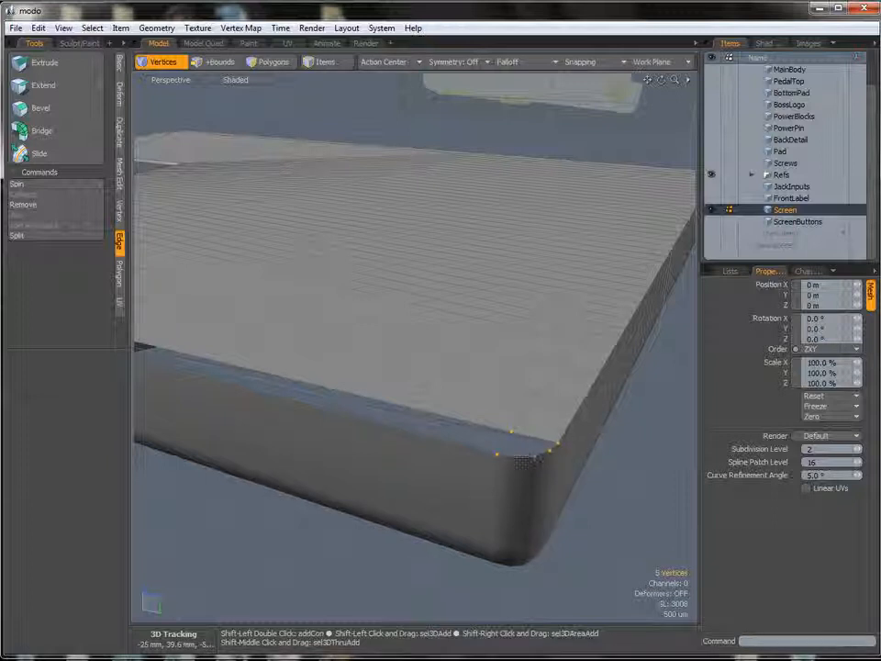
shift+click(519, 457)
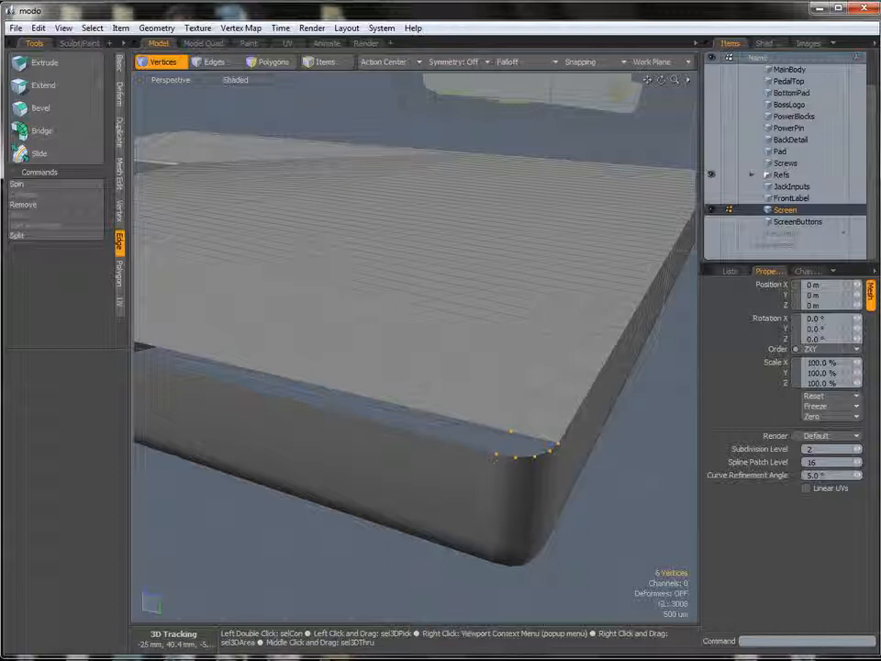
alt+drag(528, 453, 556, 431)
Split the new corner polygon with Edge Slice from its arc to the inner corner, and select both halves to check the cut
key(c)
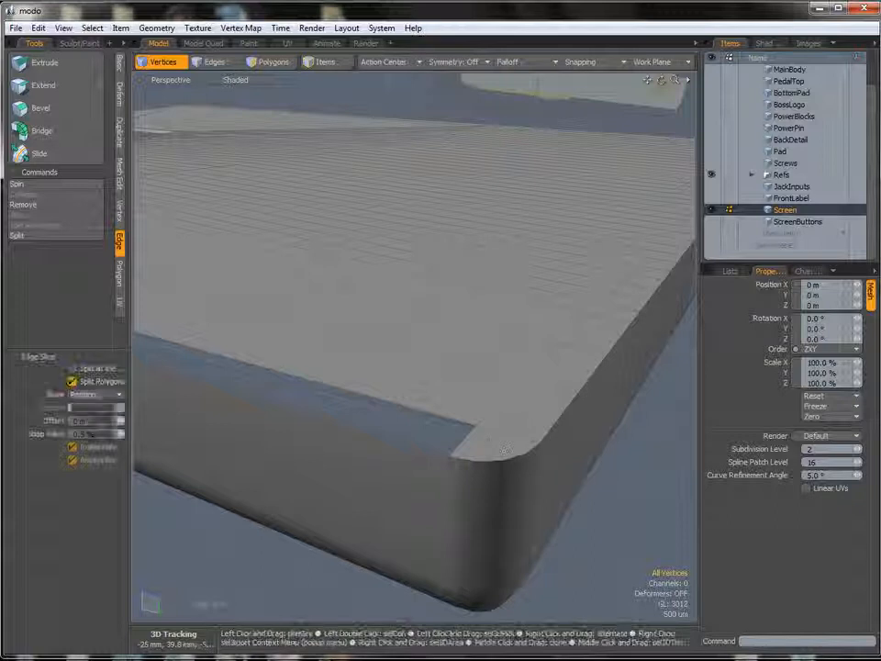
click(485, 427)
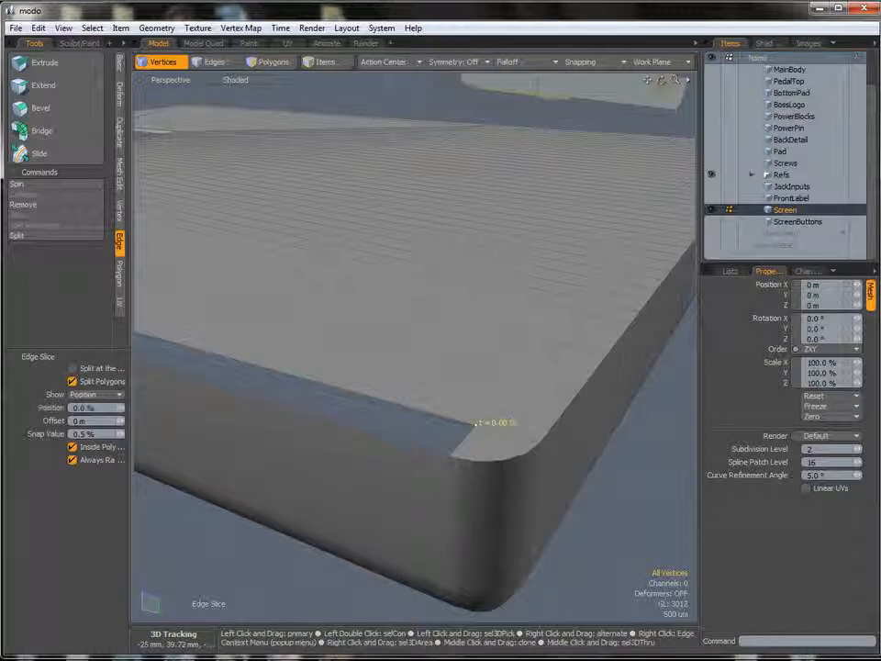
key(space)
key(3)
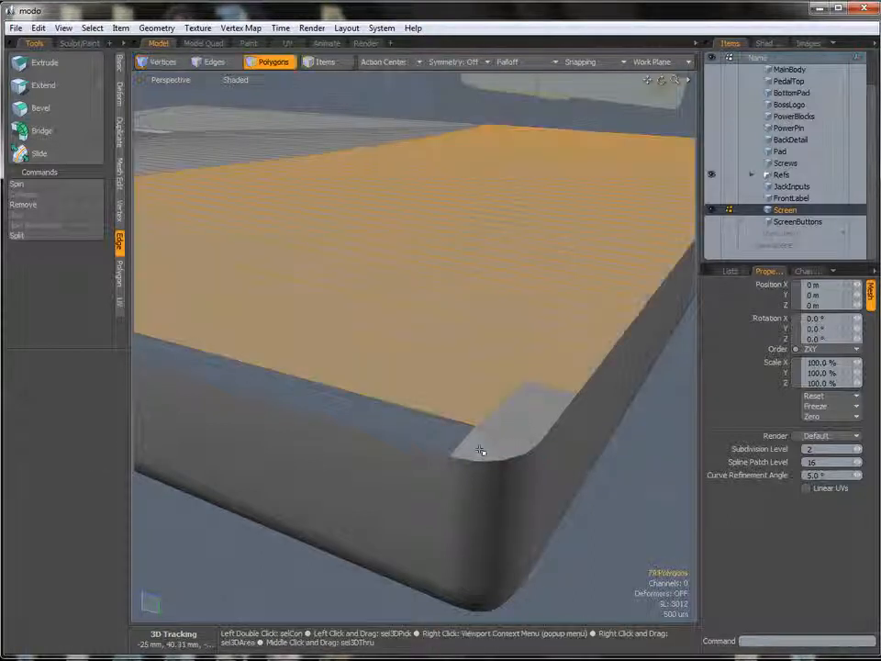
click(508, 444)
shift+click(487, 446)
click(588, 514)
Select the border edge loop of the remaining long gap beside the side wall and fill it with a polygon
ctrl+alt+drag(570, 441, 479, 456)
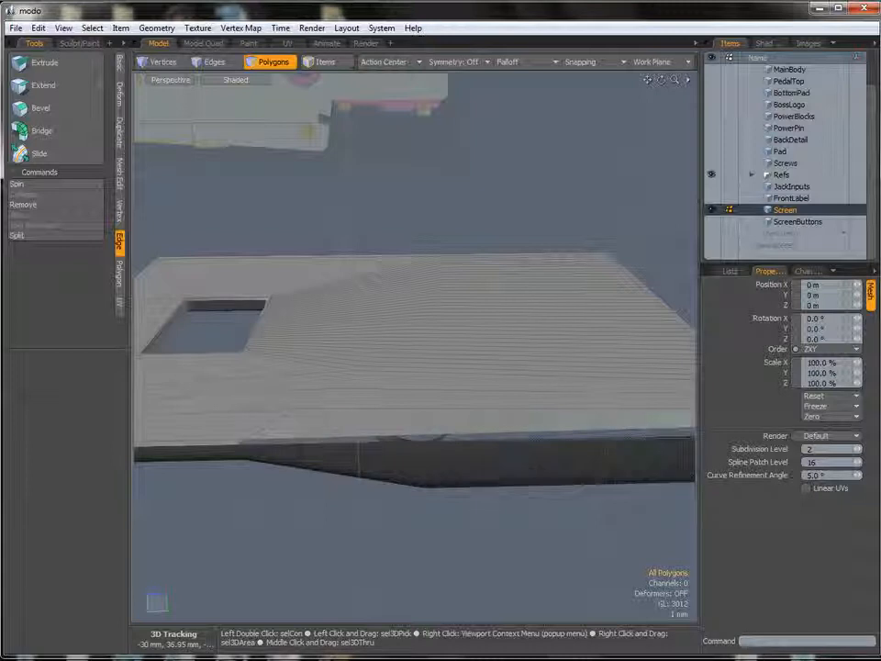
key(2)
double_click(481, 443)
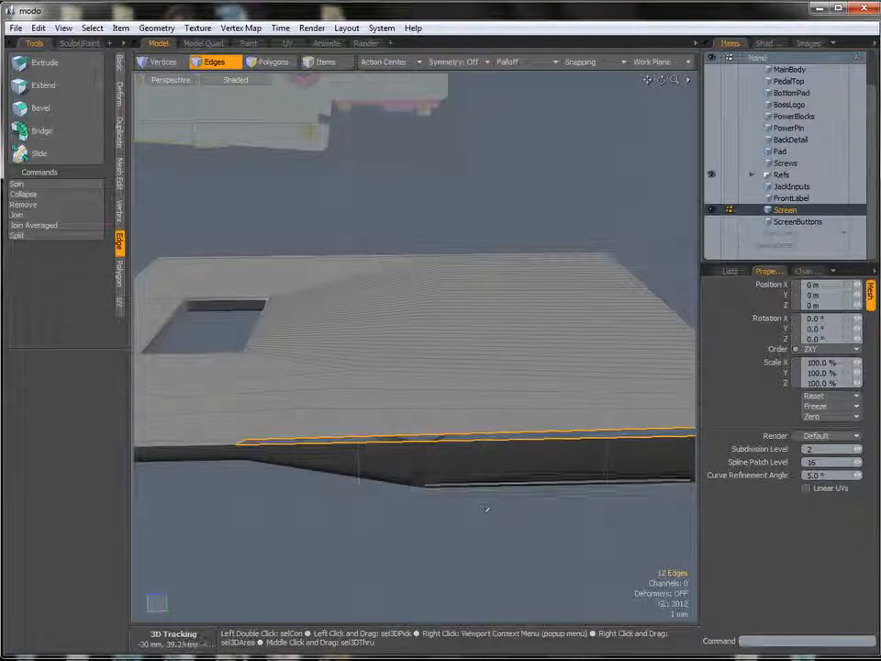
alt+drag(477, 514, 560, 404)
alt+drag(365, 450, 475, 423)
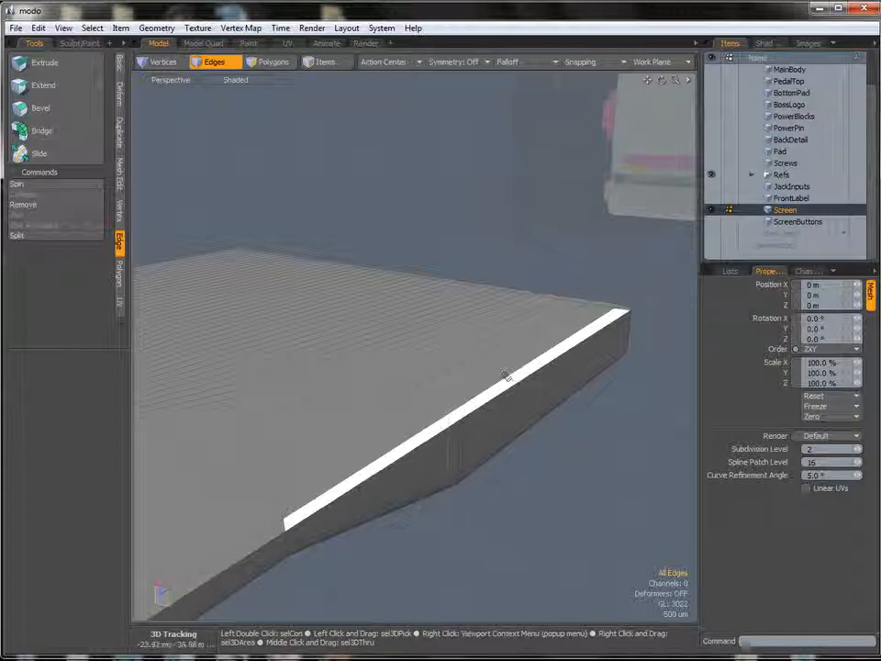
alt+drag(370, 502, 589, 375)
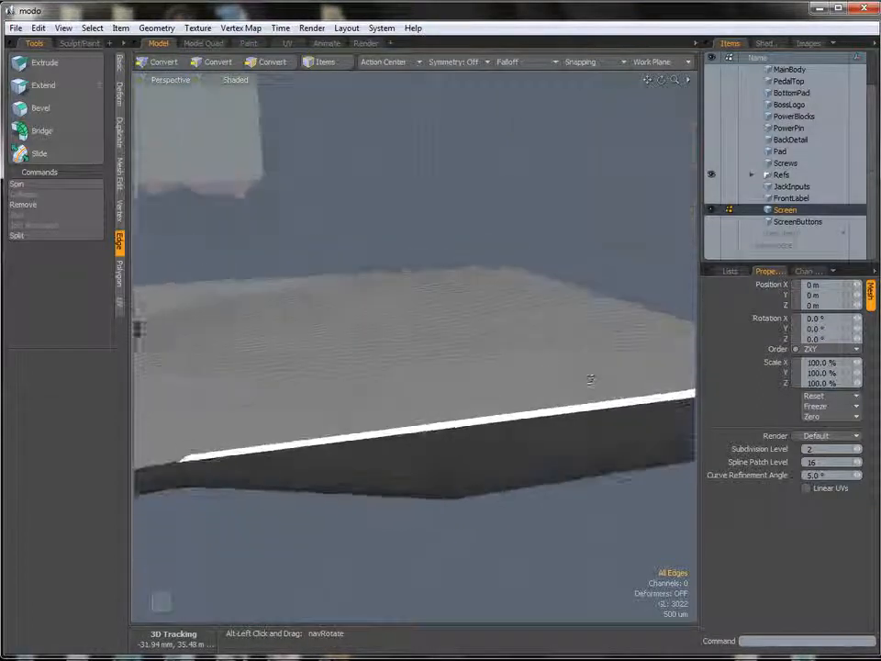
Add one loop slice at 67.5 % across the bottom surface, starting from an edge near the newly filled strip
ctrl+alt+drag(467, 424, 491, 423)
alt+shift+drag(317, 440, 400, 416)
alt+shift+drag(506, 395, 472, 339)
click(477, 348)
key(alt+c)
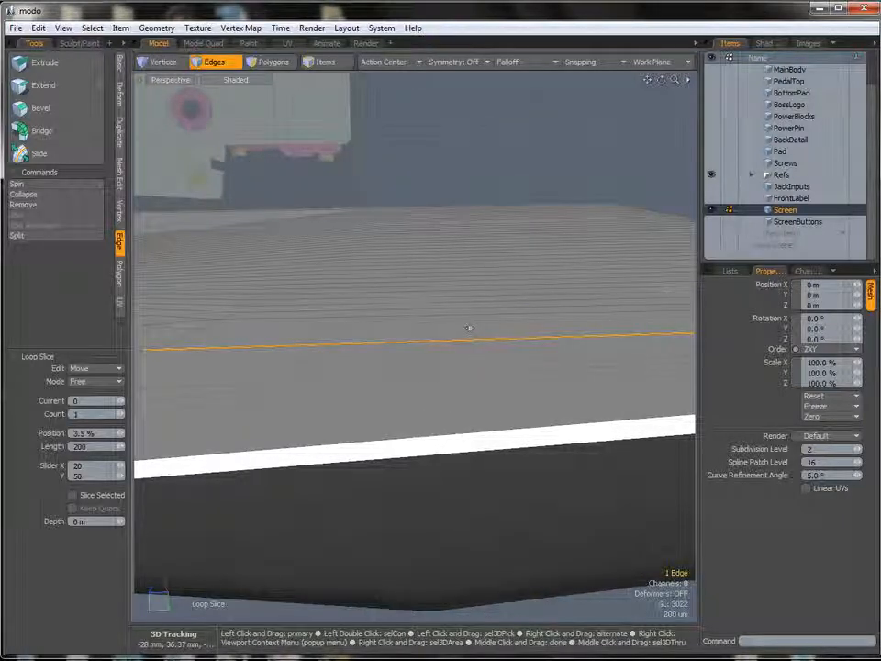
click(469, 328)
drag(577, 327, 572, 328)
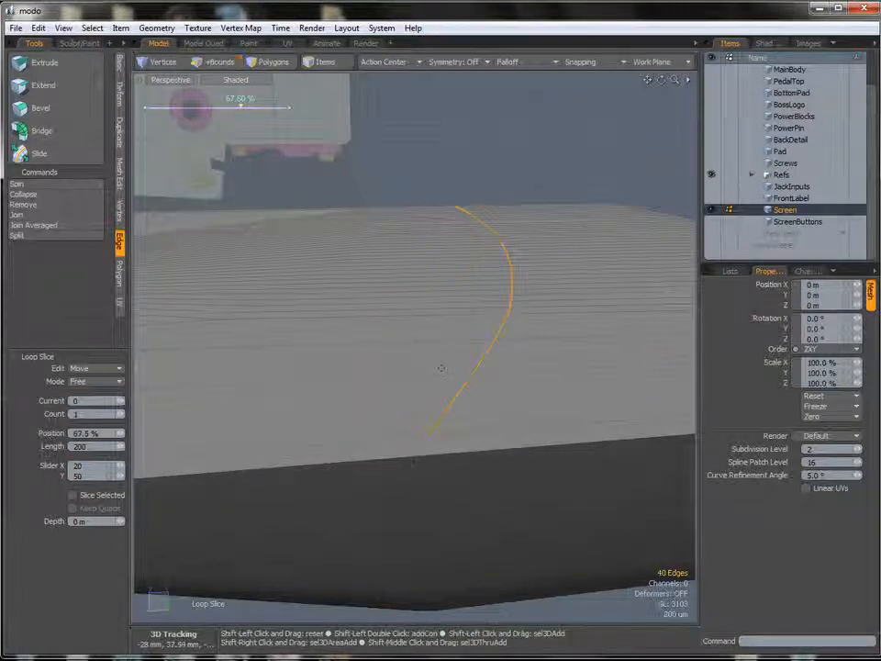
alt+shift+drag(442, 369, 447, 347)
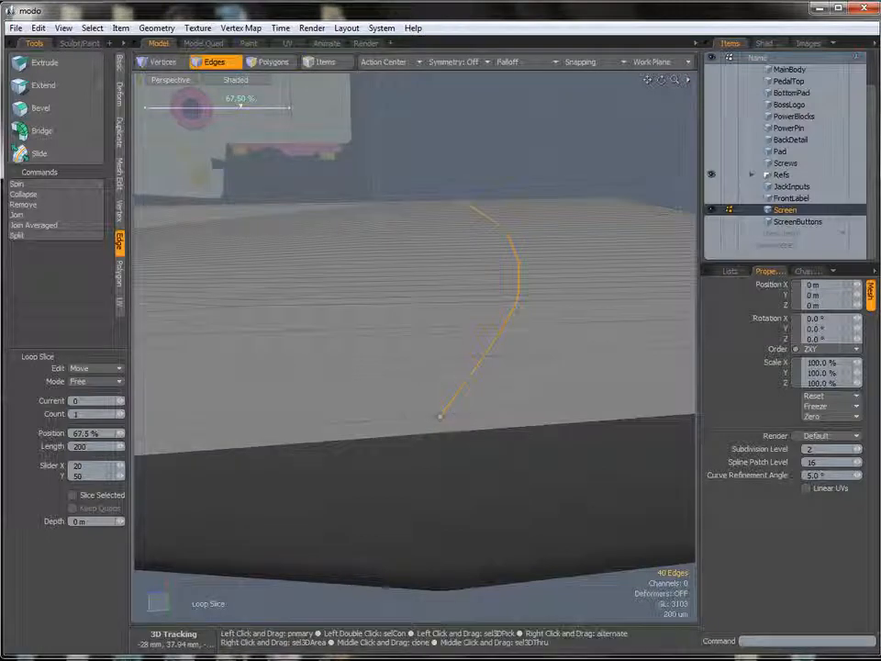
alt+drag(514, 356, 491, 356)
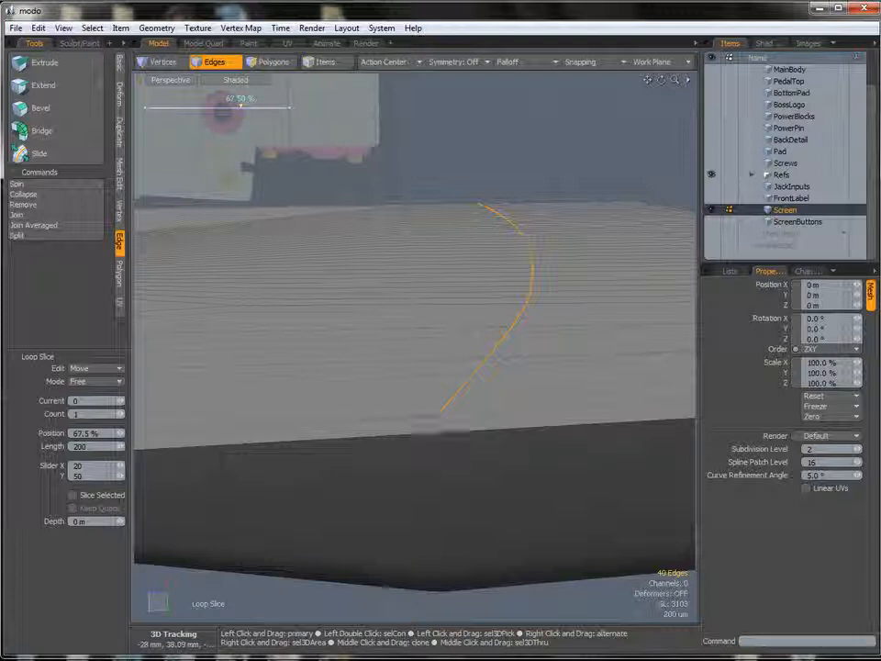
key(space)
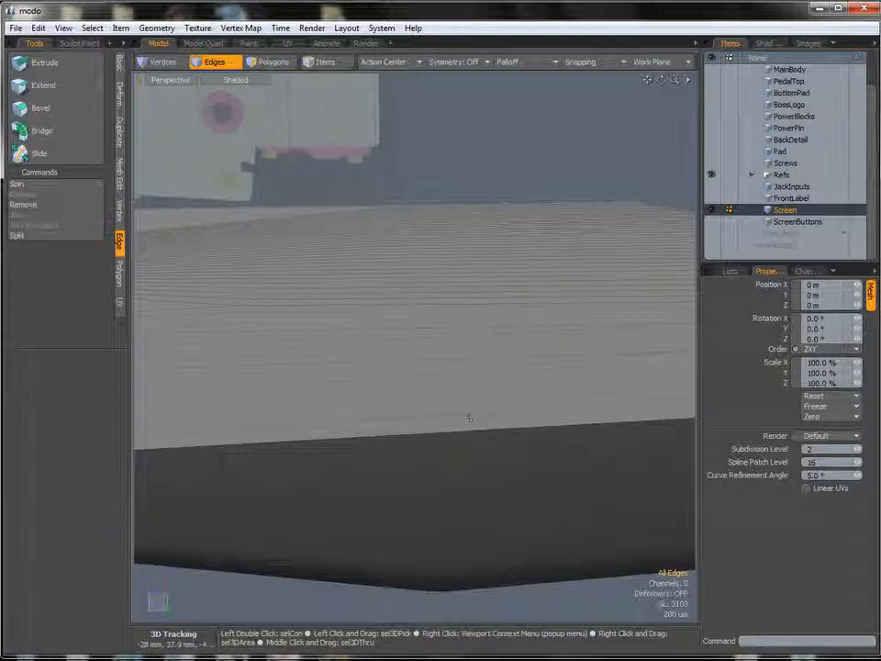
Edge Slice the filled strip from the end of the new loop to the adjacent side-wall vertex, and check the resulting pieces
key(c)
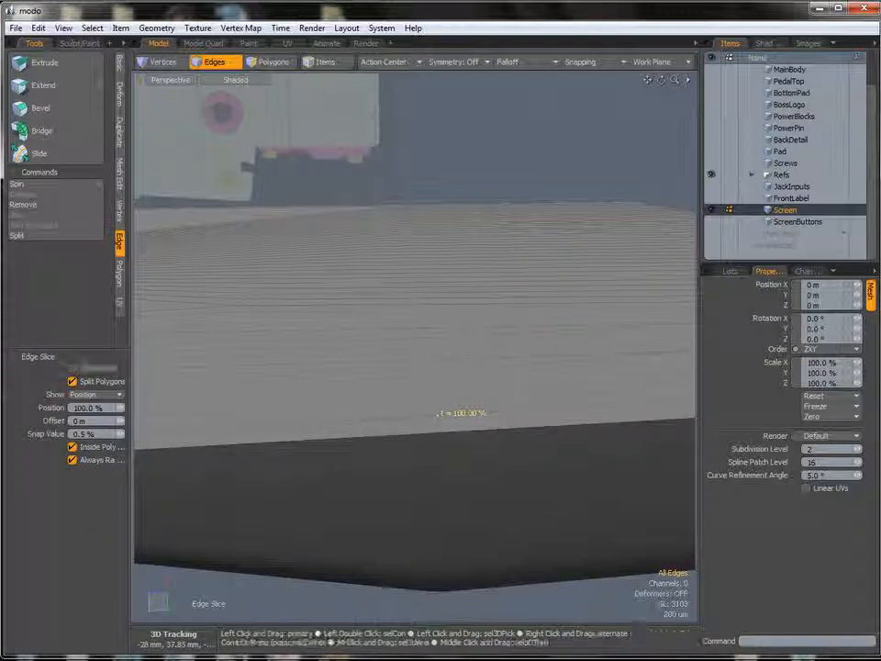
key(space)
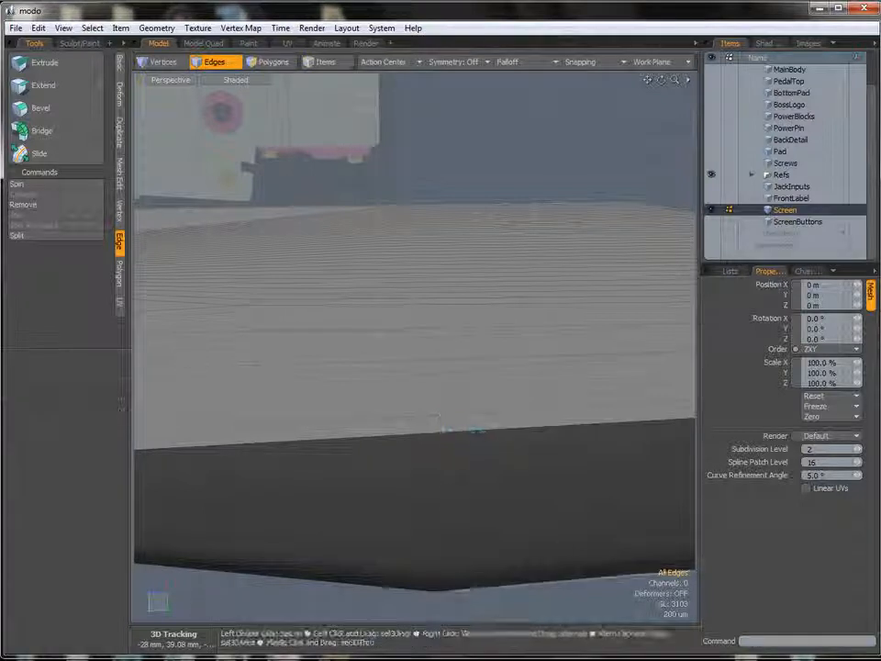
alt+drag(459, 501, 486, 507)
key(3)
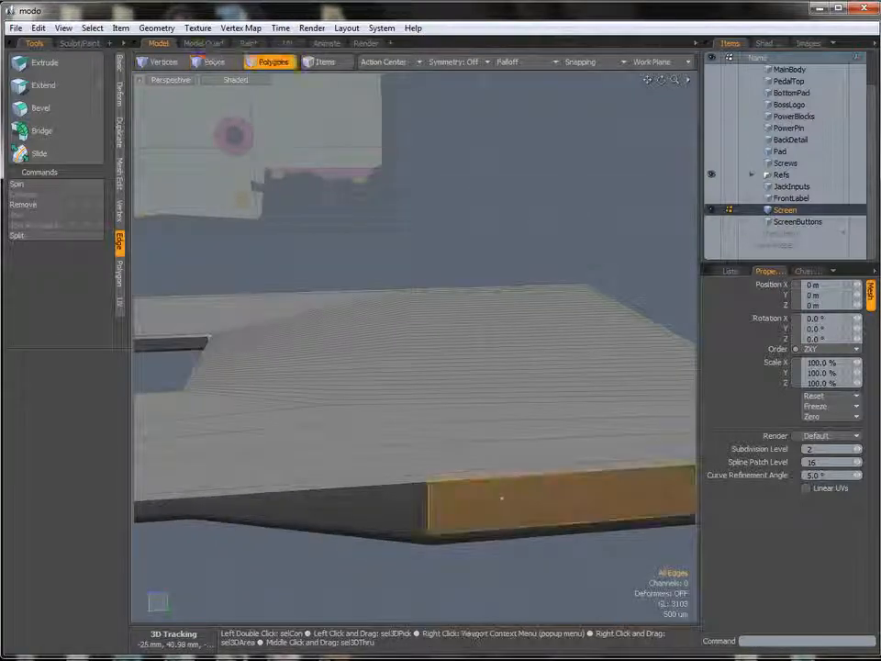
alt+drag(472, 567, 468, 449)
click(508, 466)
click(462, 586)
ctrl+alt+drag(462, 585, 462, 473)
Cut the filled strip with further Edge Slices at the next side-wall vertices, and select a piece to check the split
key(c)
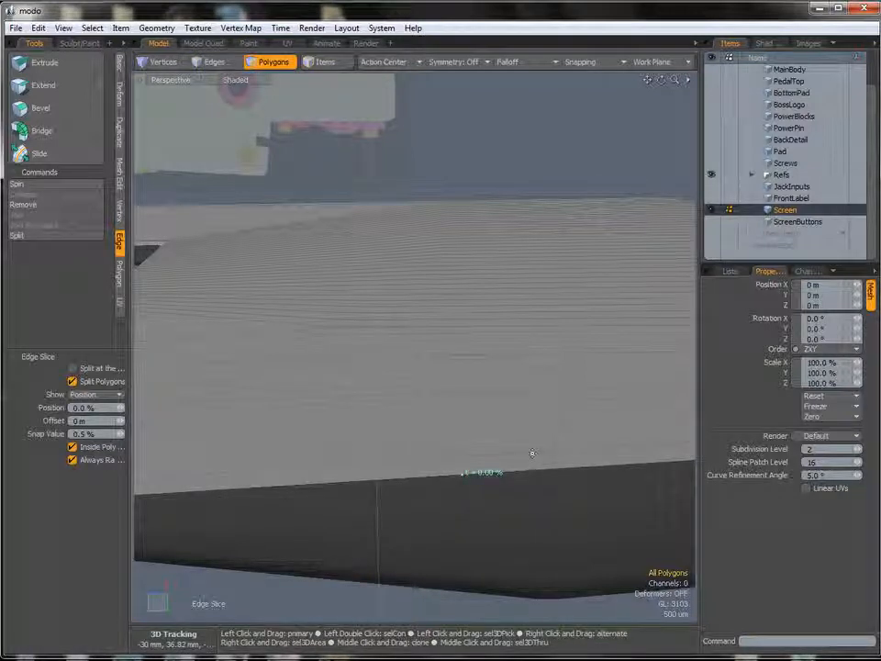
key(space)
click(419, 564)
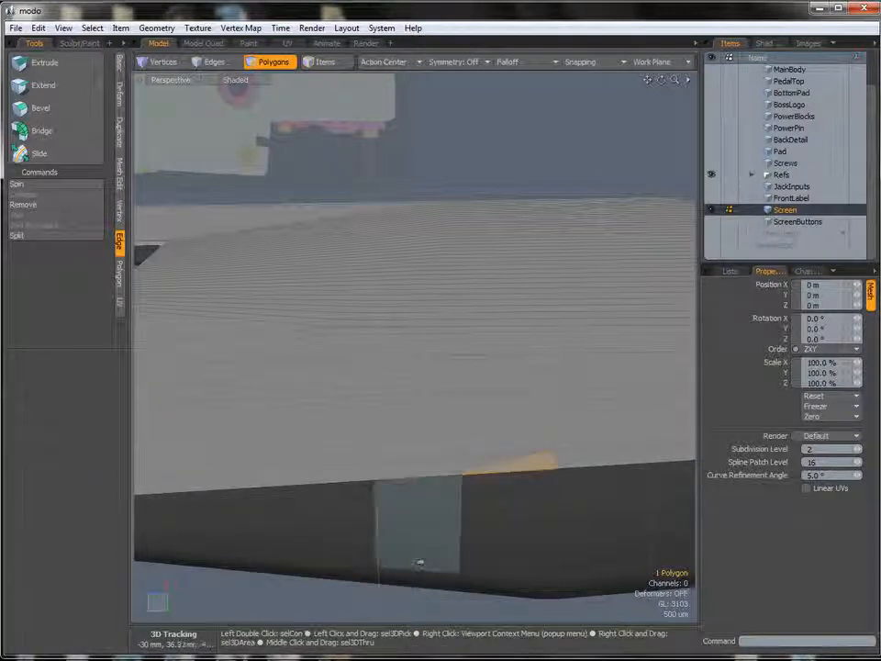
click(269, 601)
alt+shift+drag(294, 497, 464, 483)
key(alt+c)
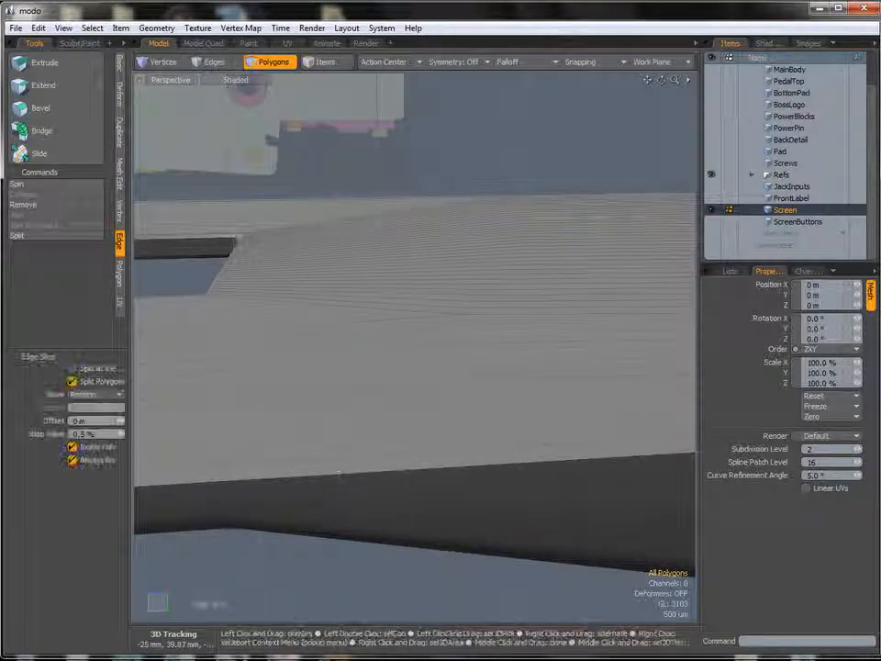
click(283, 474)
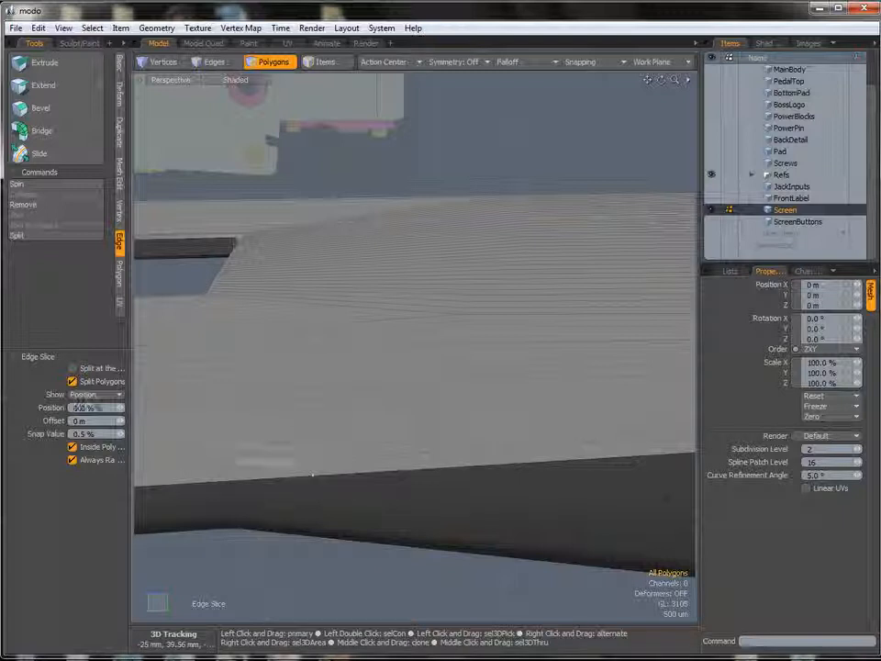
key(space)
key(1)
key(3)
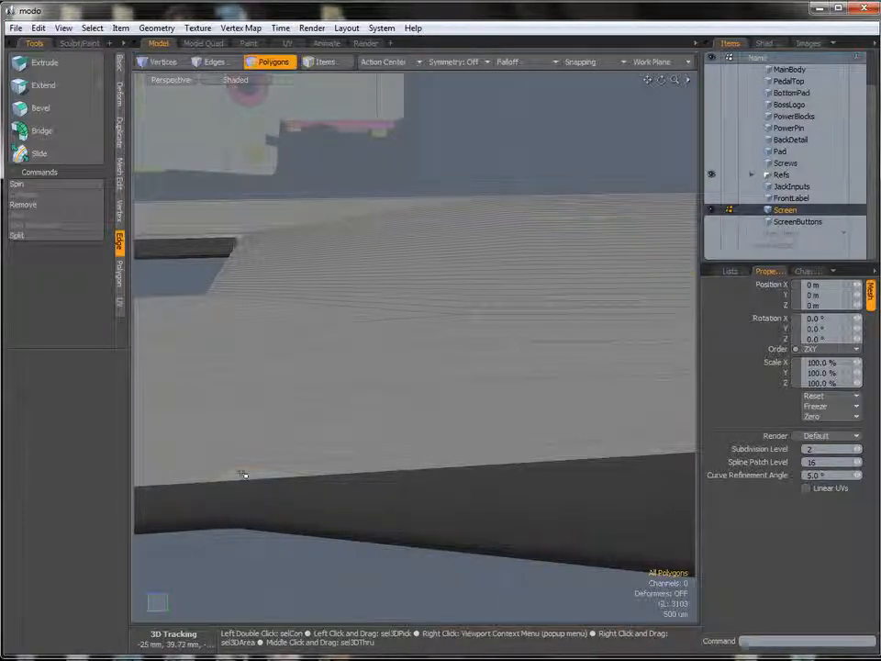
ctrl+alt+drag(346, 486, 291, 495)
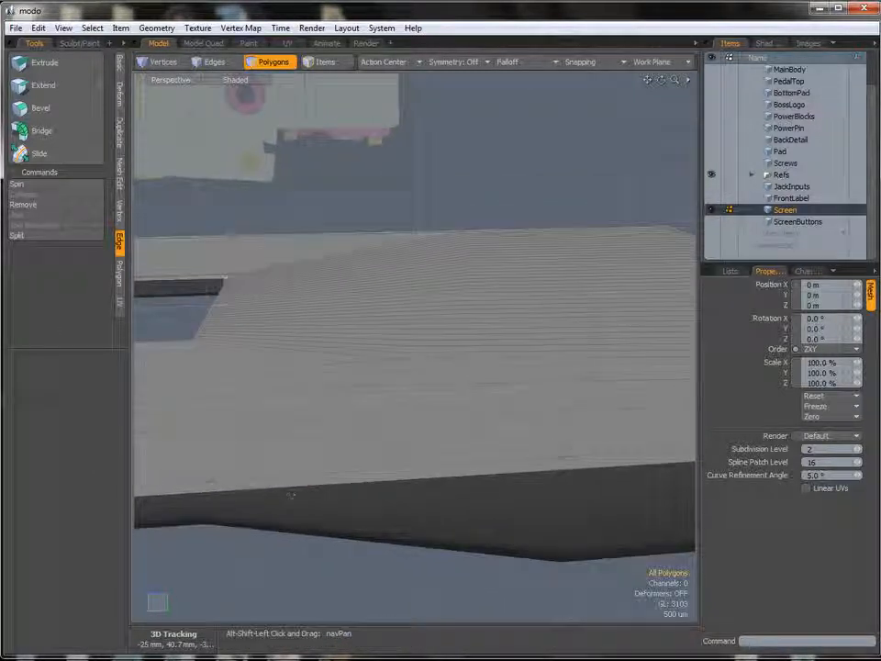
Select three vertical side-wall edges as a count reference, and add three matching loop slices across the bottom surface
key(2)
click(322, 507)
shift+click(383, 507)
shift+click(445, 510)
alt+shift+drag(445, 510, 433, 515)
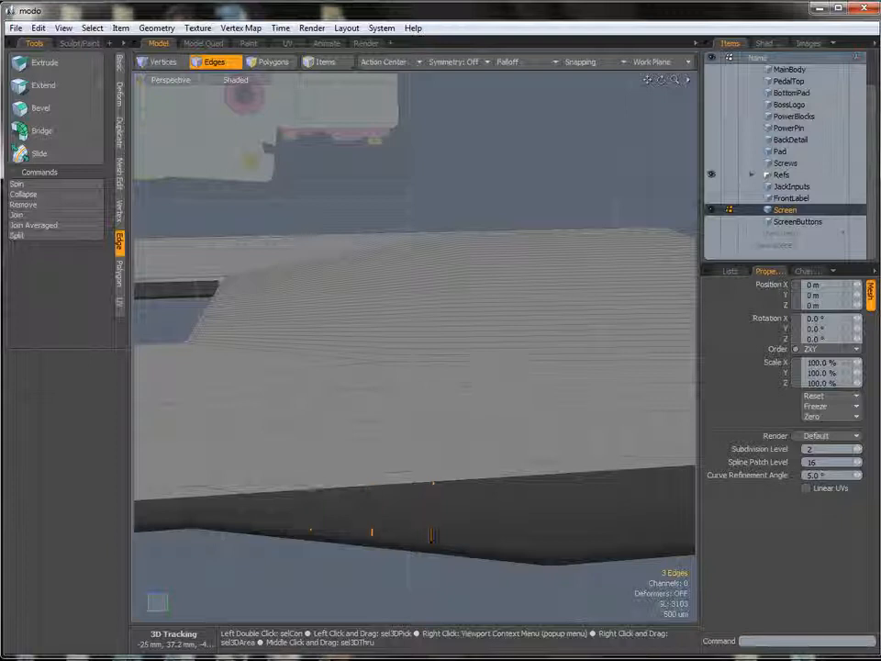
key(alt+c)
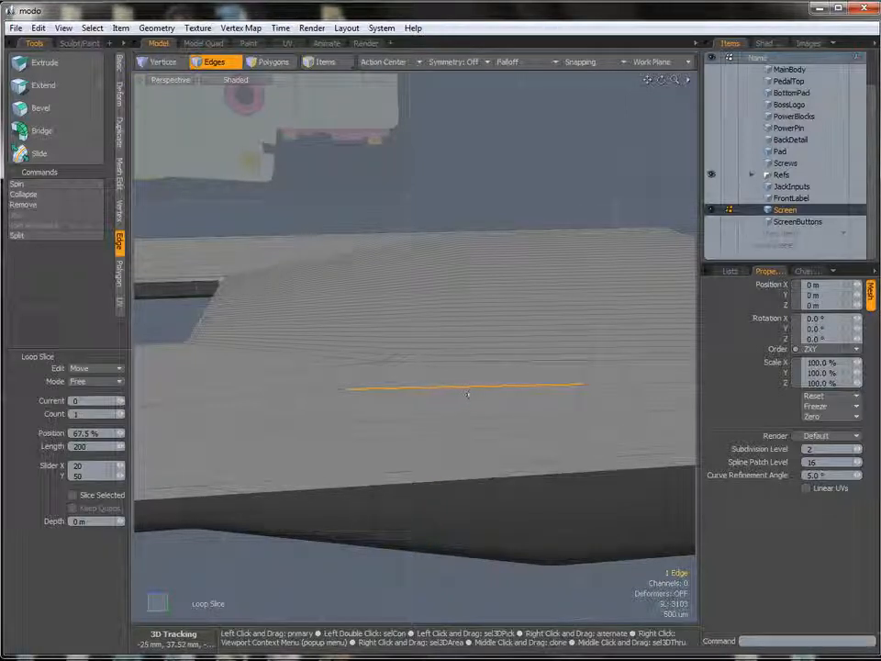
click(467, 391)
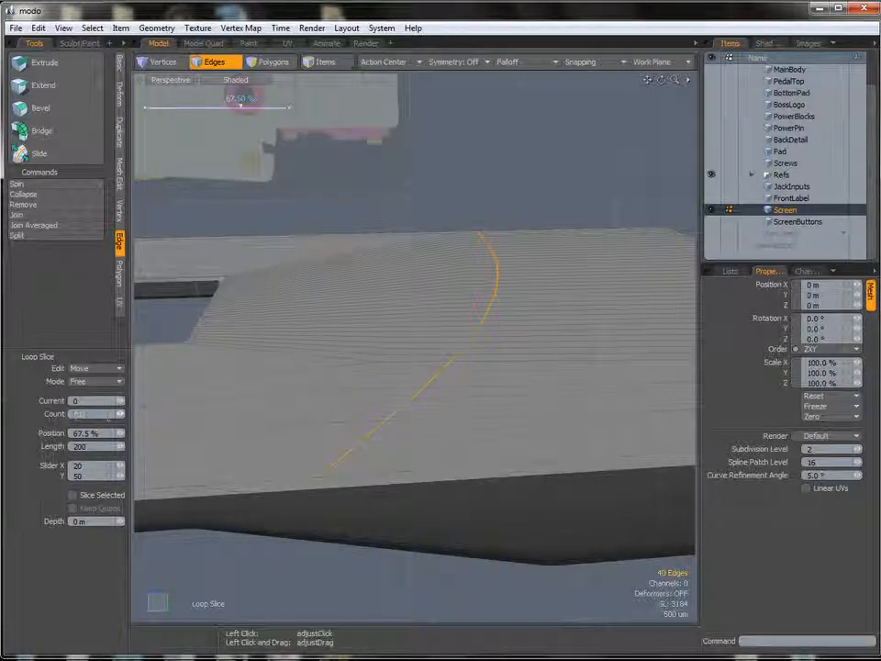
key(Return)
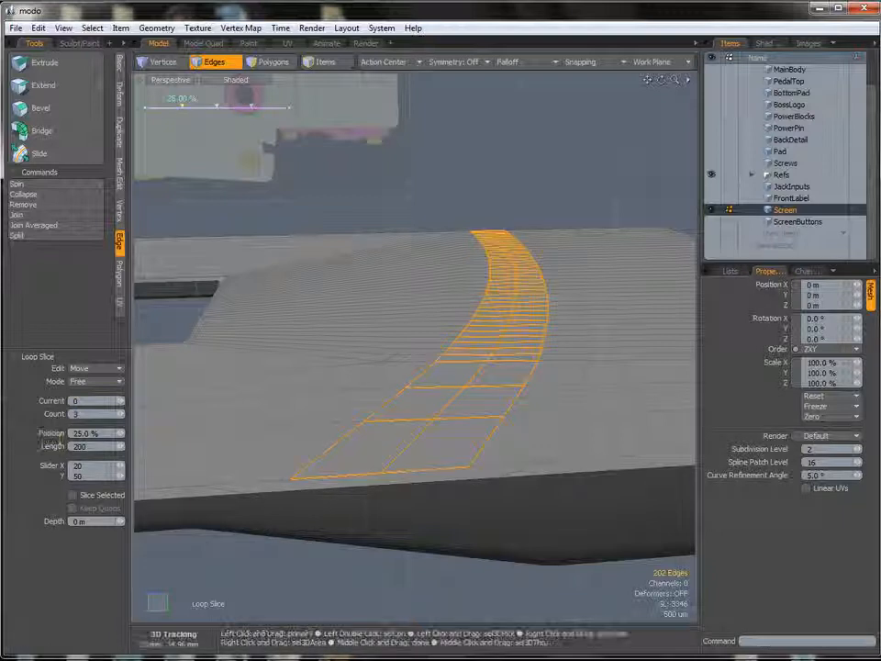
key(space)
click(282, 588)
Connect the ends of the three new loops to the side-wall vertices across the filled strip with Edge Slice
scroll(308, 478, up, 2)
key(c)
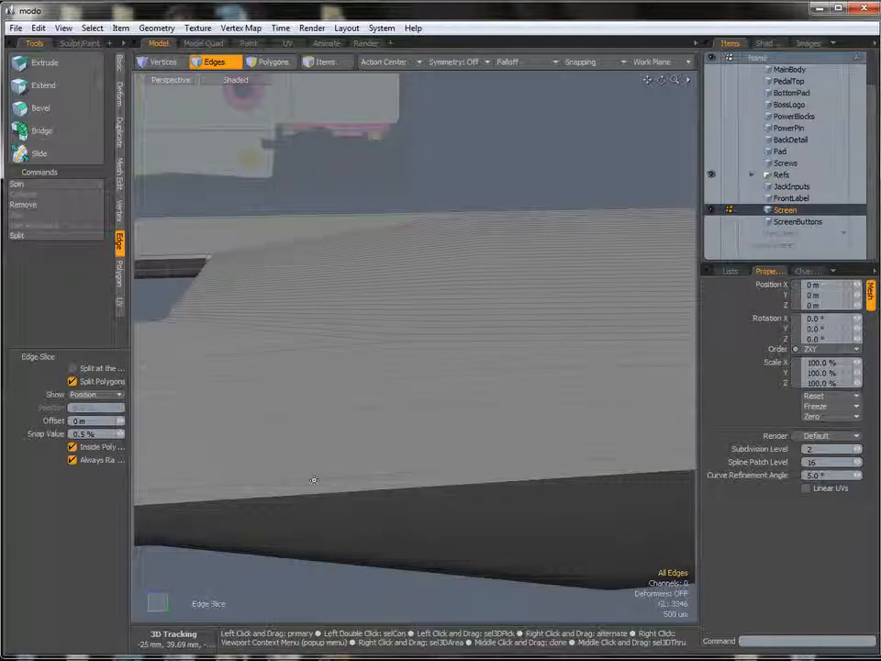
key(shift)
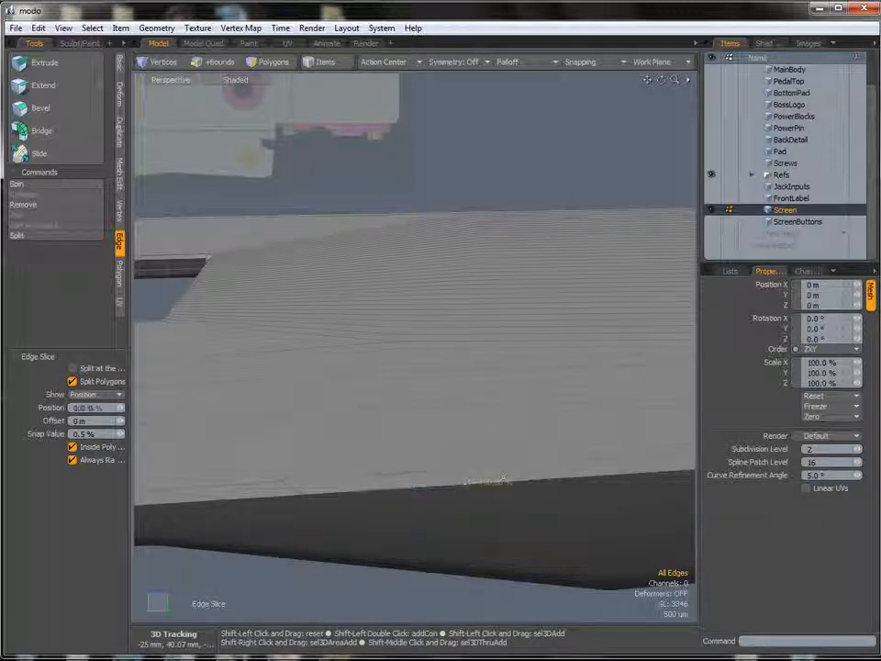
scroll(564, 461, down, 3)
key(space)
Select the outer bottom edges along the sliced side wall, adding the segments piece by piece
alt+drag(415, 527, 569, 501)
double_click(254, 456)
shift+double_click(418, 531)
shift+click(363, 542)
ctrl+alt+drag(404, 497, 275, 459)
shift+click(597, 462)
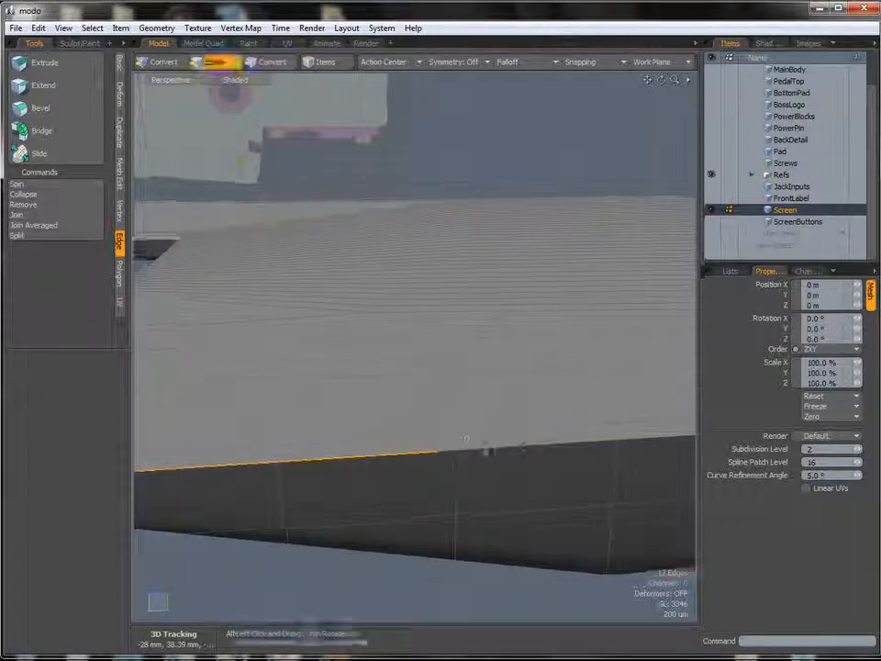
alt+drag(486, 449, 437, 460)
shift+click(476, 450)
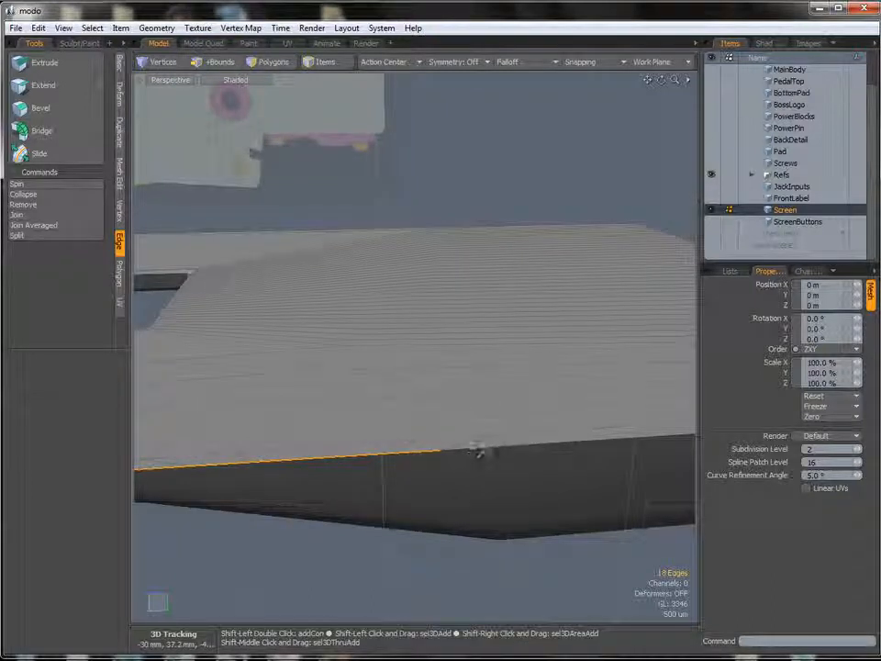
Add the remaining outer bottom edges and rounded corners to the selection, and bevel the outline with an inset of about 44 um
alt+drag(499, 450, 529, 410)
shift+click(486, 464)
shift+click(494, 457)
shift+click(493, 456)
shift+double_click(439, 494)
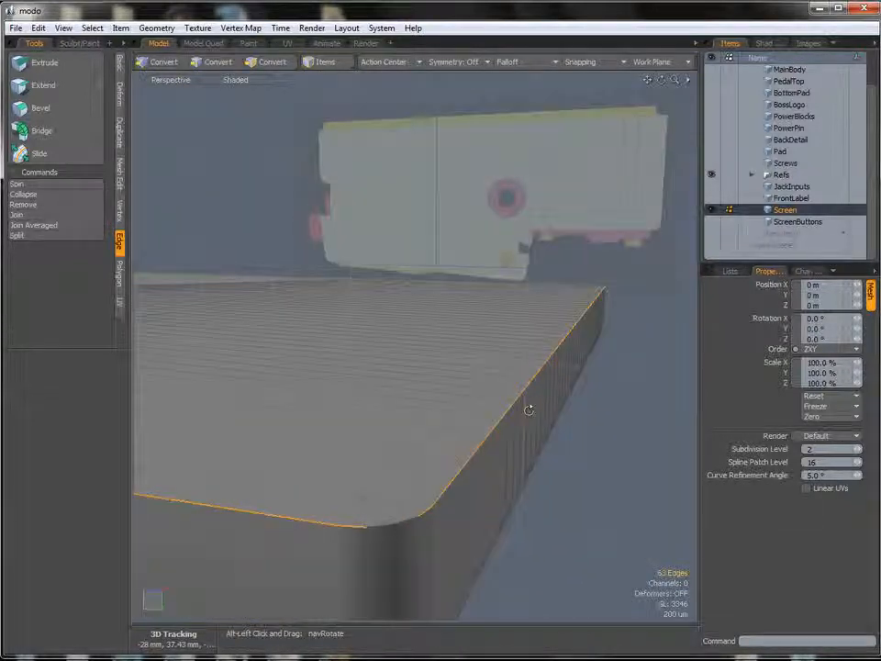
shift+double_click(387, 530)
ctrl+alt+drag(387, 529, 281, 472)
key(b)
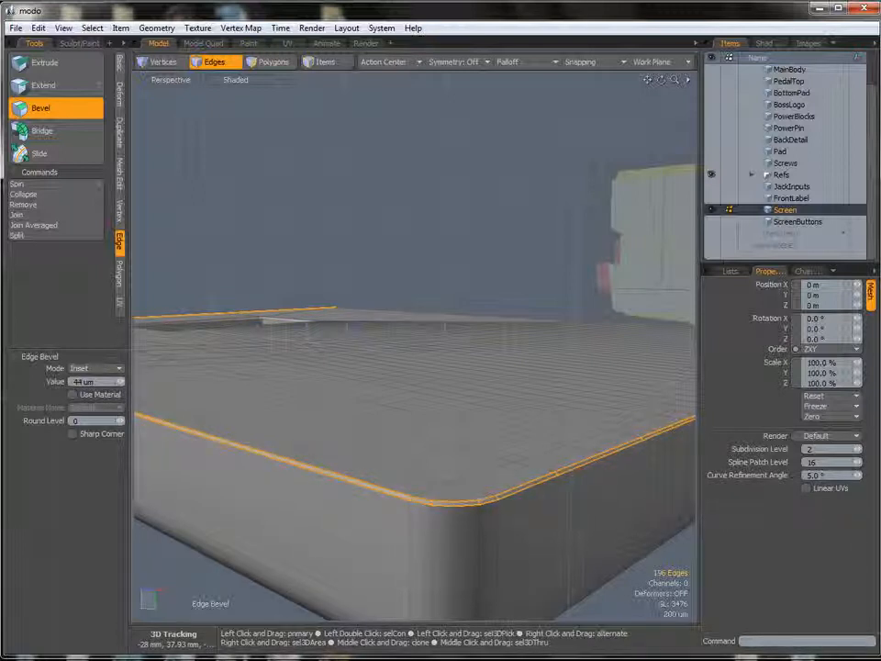
key(space)
alt+drag(281, 472, 362, 266)
alt+shift+drag(421, 457, 555, 499)
Switch to polygon selection, show the ScreenButtons mesh and make it the active item alongside the Screen
key(3)
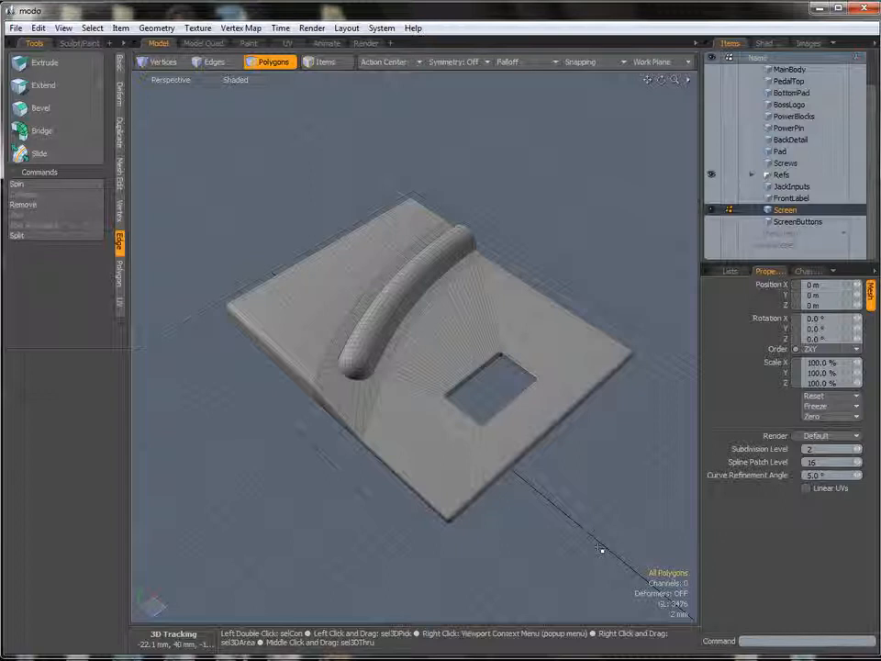
click(712, 223)
click(791, 222)
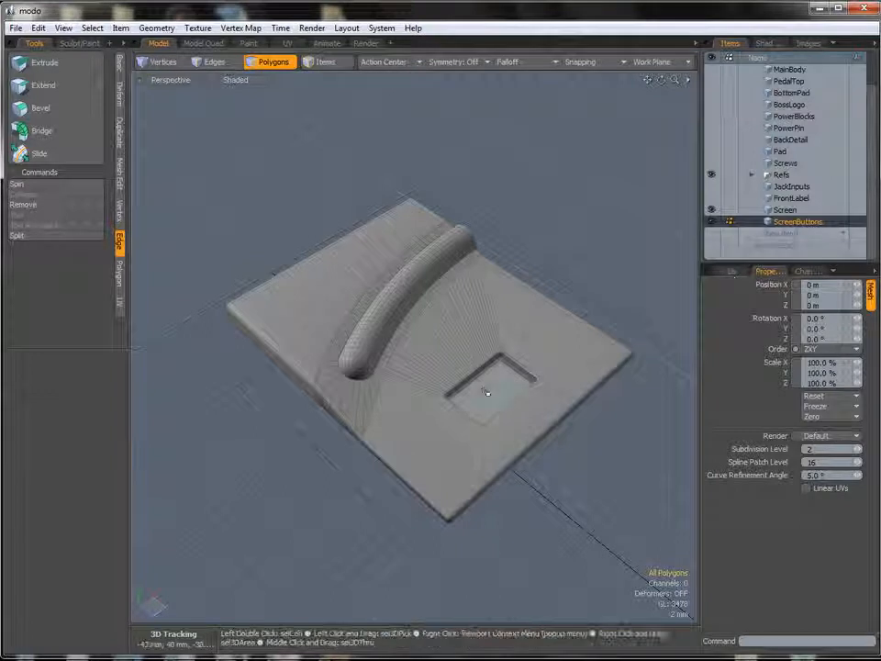
Shrink the ScreenButtons polygon inside the screen recess slightly in the top view, scaling it to 97% along Z
key(ctrl+space)
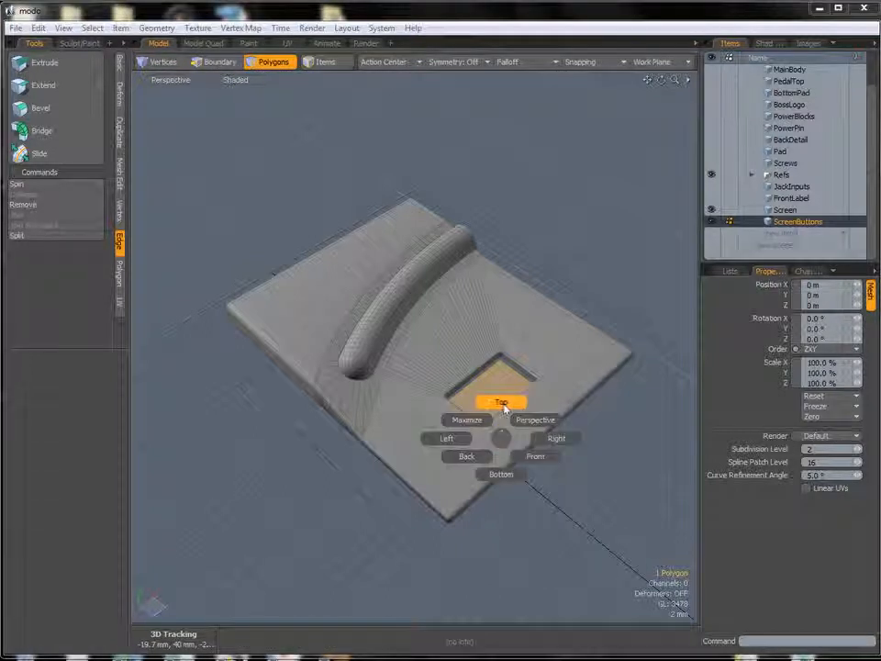
click(501, 404)
scroll(459, 349, up, 4)
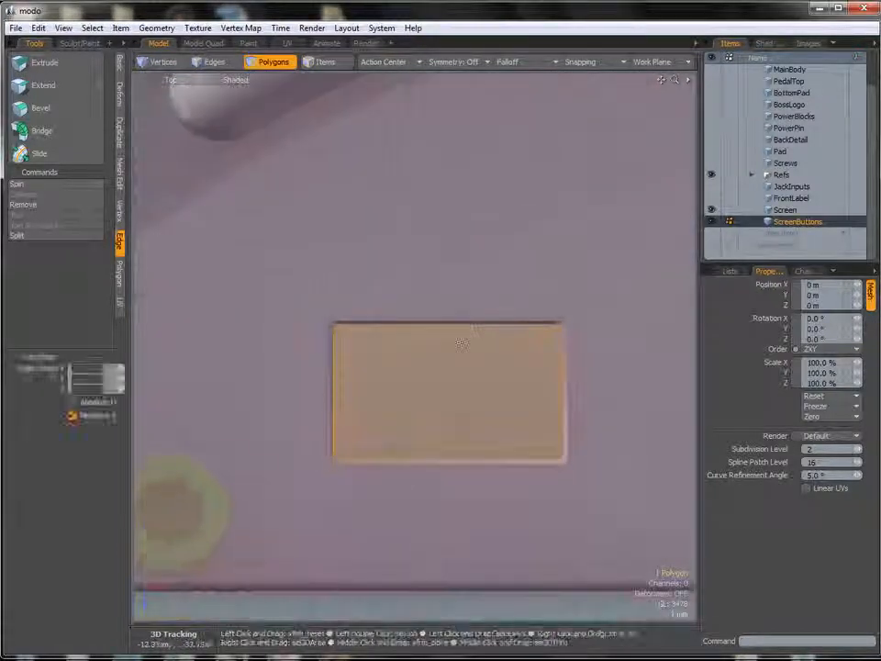
key(r)
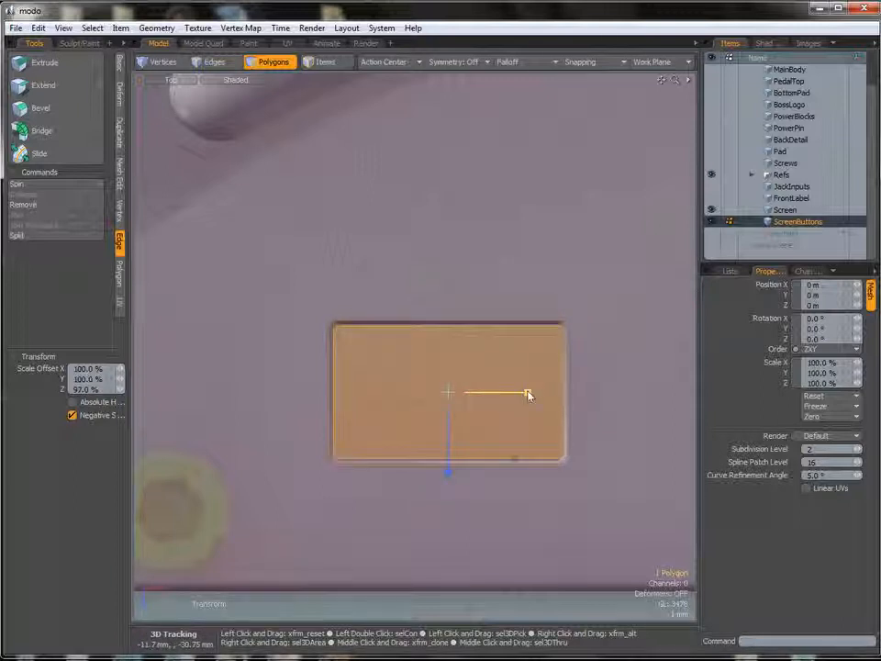
Raise the ScreenButtons polygon about 750 um along Y within the recess
key(ctrl+space)
click(556, 370)
alt+drag(491, 343, 521, 291)
key(w)
drag(451, 311, 432, 339)
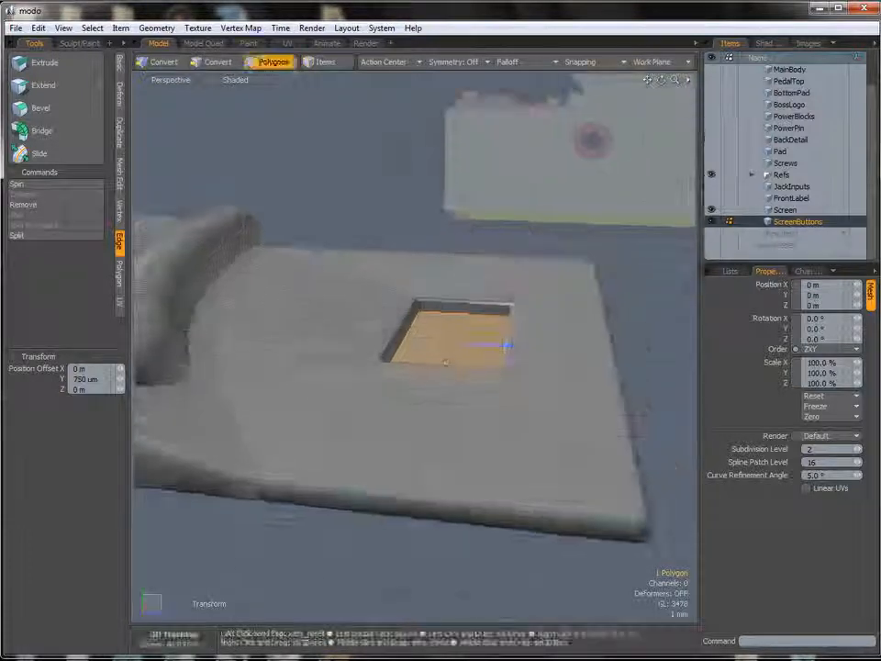
Extrude the ScreenButtons polygon upward by about 1.55 mm, judging the height against the side-view reference
key(shift+x)
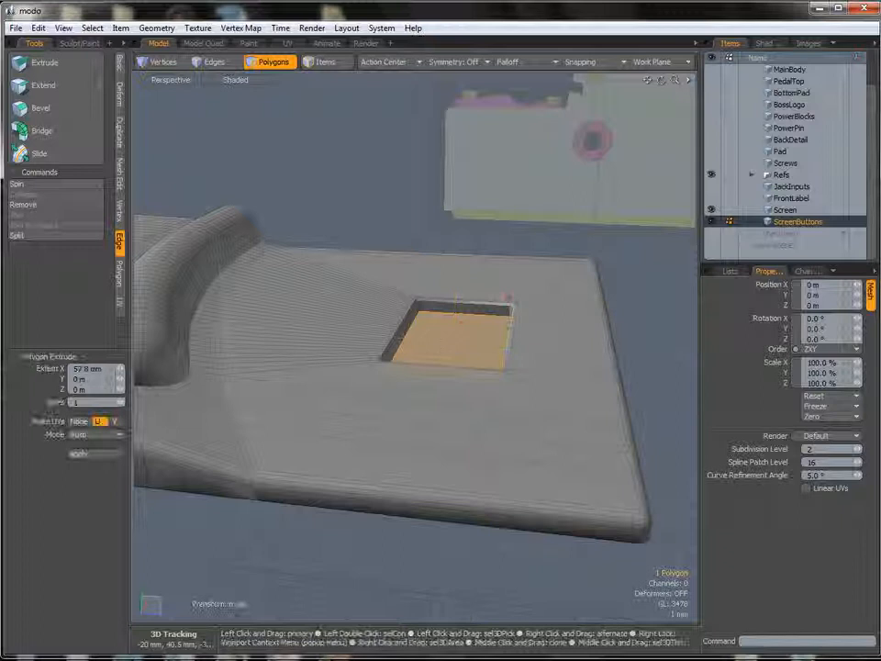
drag(477, 312, 487, 305)
key(ctrl+space)
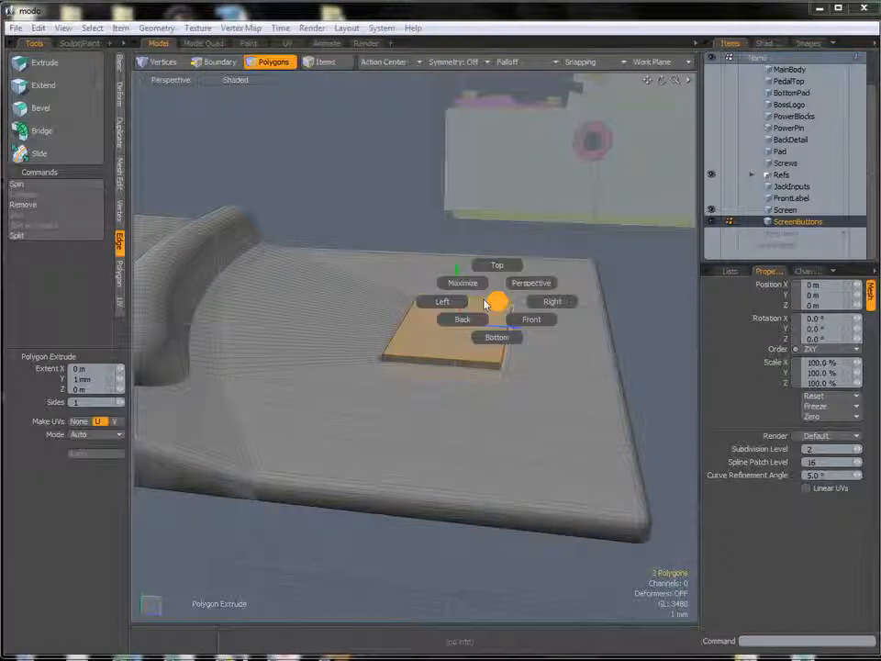
click(463, 304)
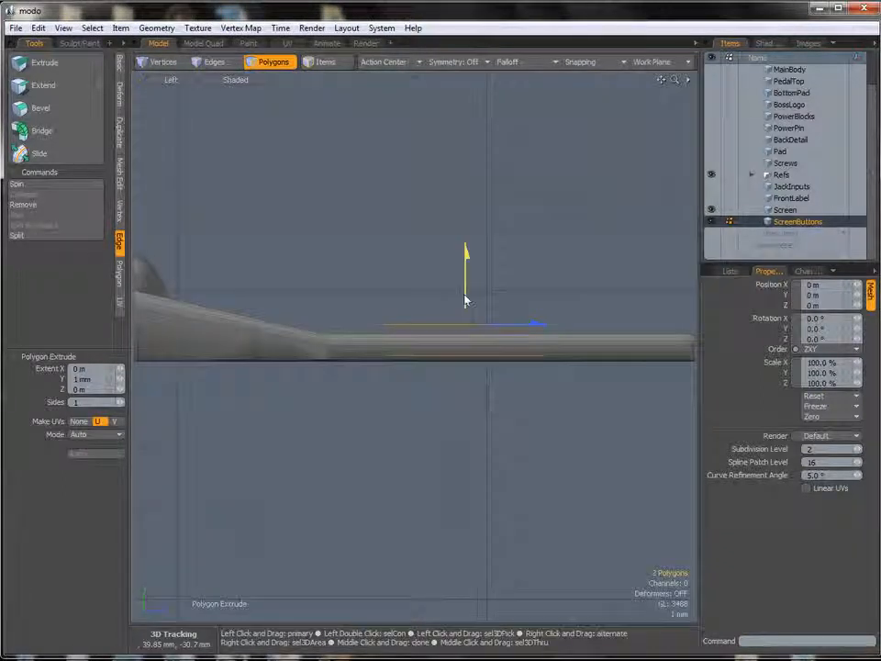
drag(466, 303, 468, 285)
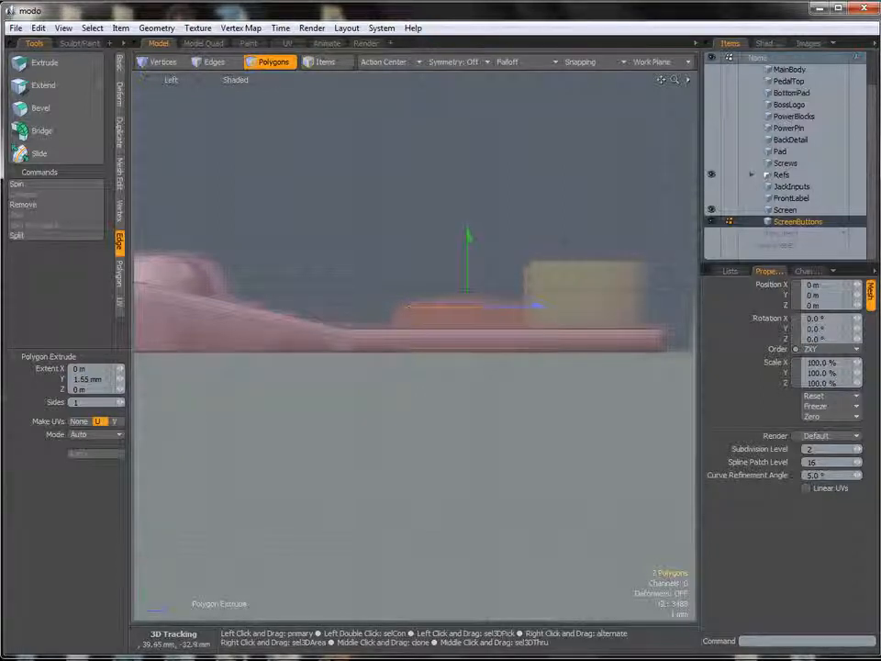
key(ctrl+space)
click(479, 272)
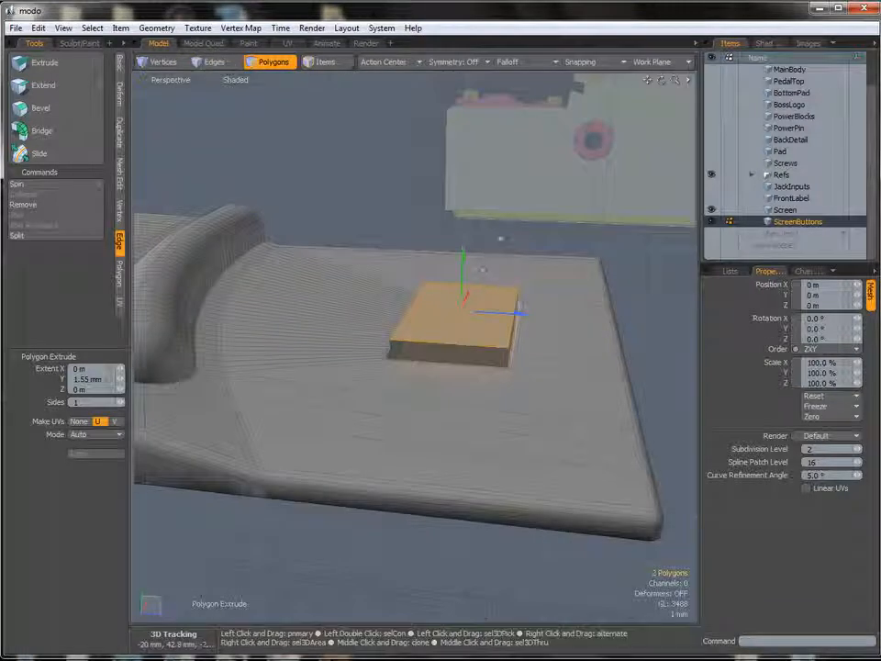
alt+drag(504, 236, 499, 265)
key(space)
Add five evenly spaced loop slices across the button block, running along its length, and clear the selection
alt+drag(513, 215, 398, 362)
key(2)
click(426, 375)
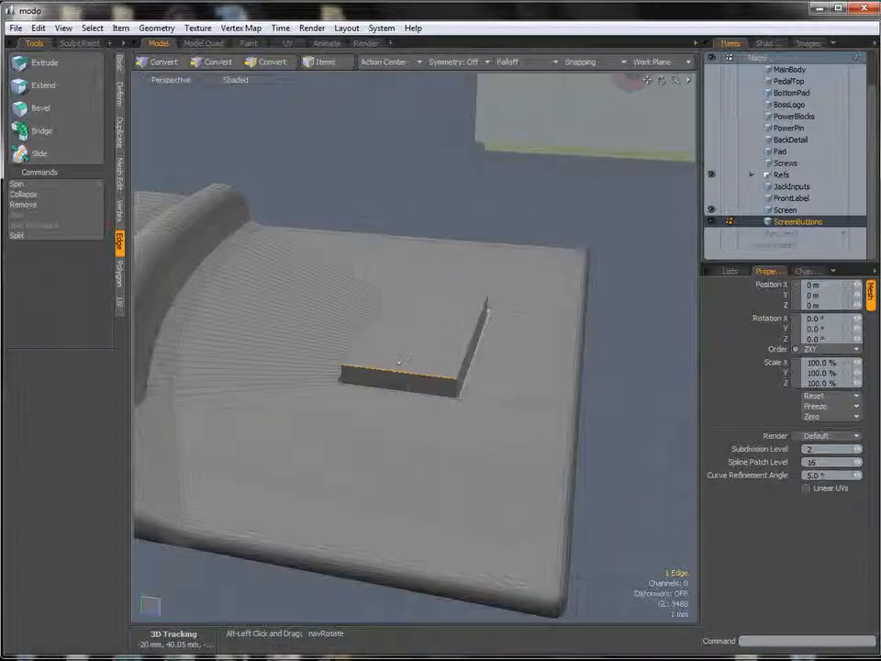
key(alt+c)
click(394, 359)
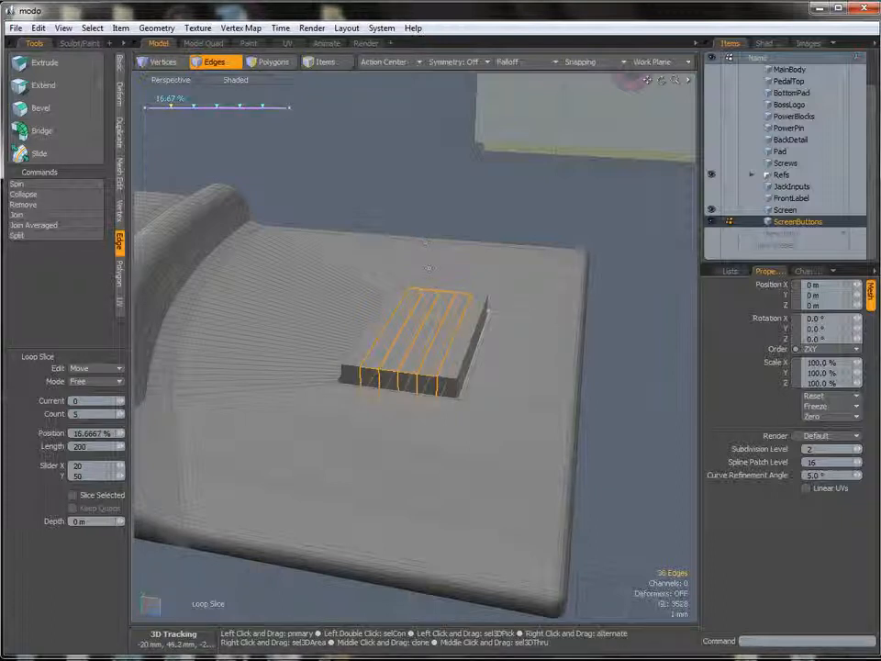
key(space)
click(465, 210)
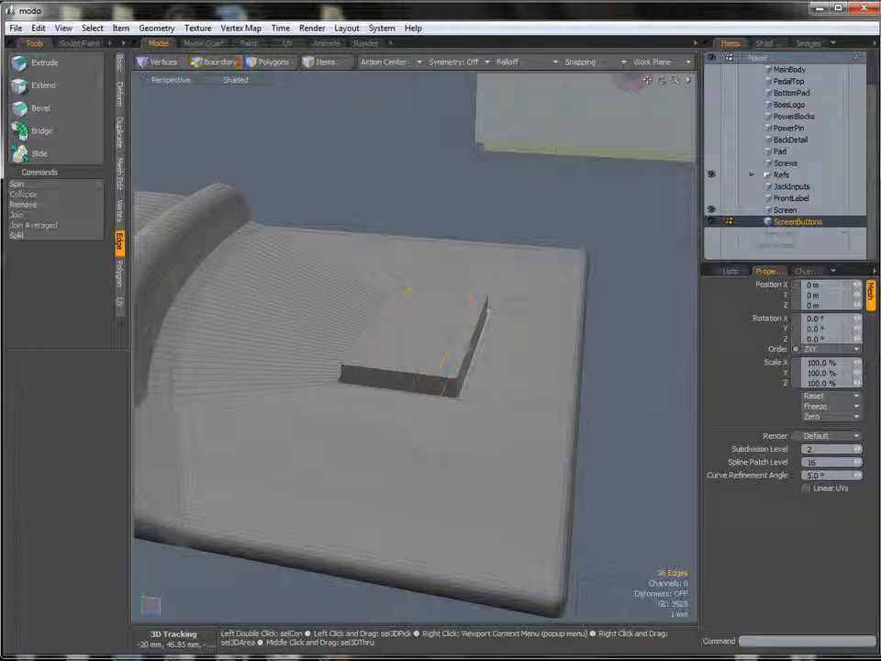
Select the middle sliced edge on the button block's top in the left view and raise it along Y
key(ctrl+space)
click(460, 269)
ctrl+alt+drag(368, 335, 439, 351)
click(443, 315)
ctrl+alt+drag(460, 306, 411, 326)
key(w)
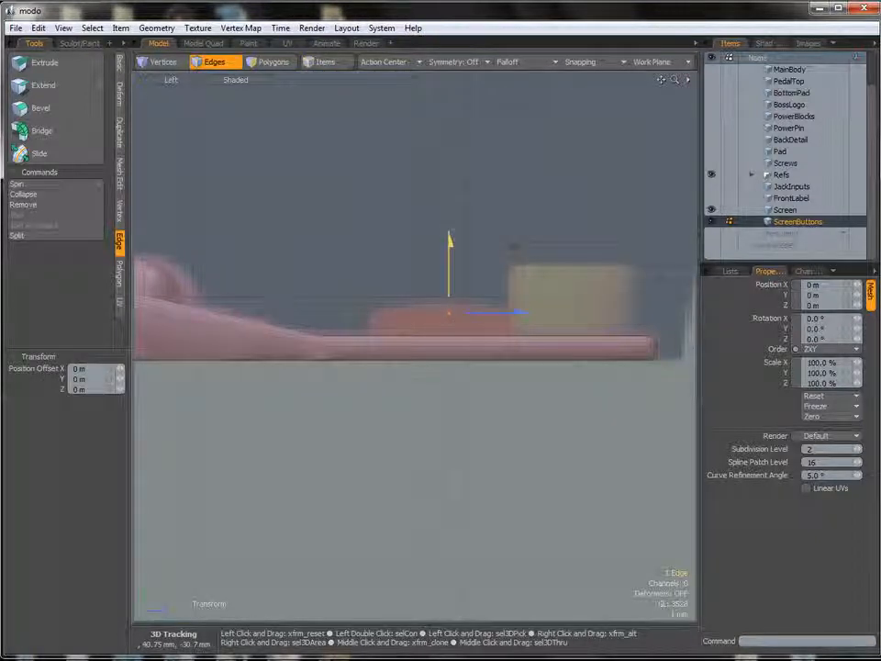
Select the middle vertices of the button block's top and adjust their height to the crown of the reference
key(1)
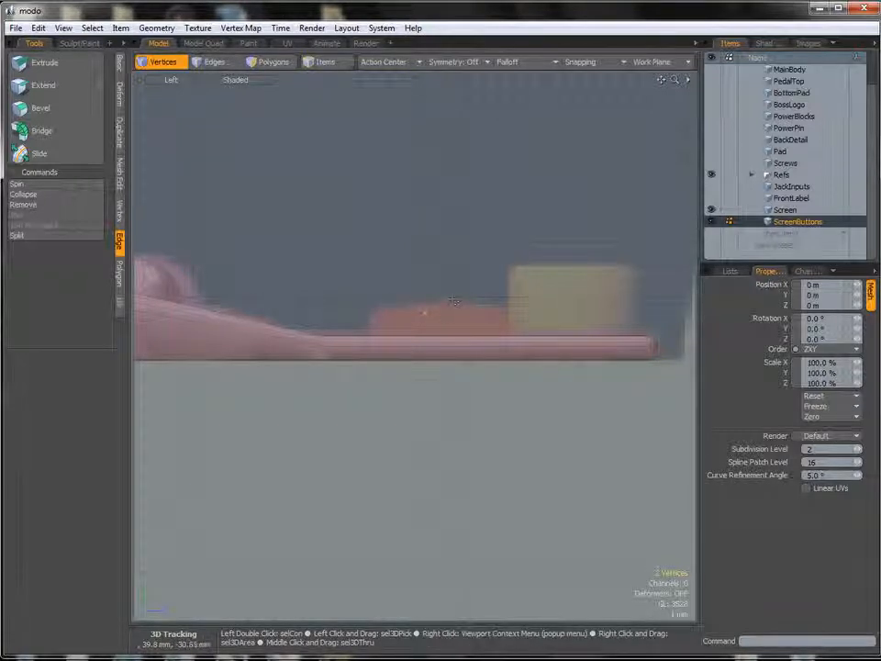
key(5)
key(w)
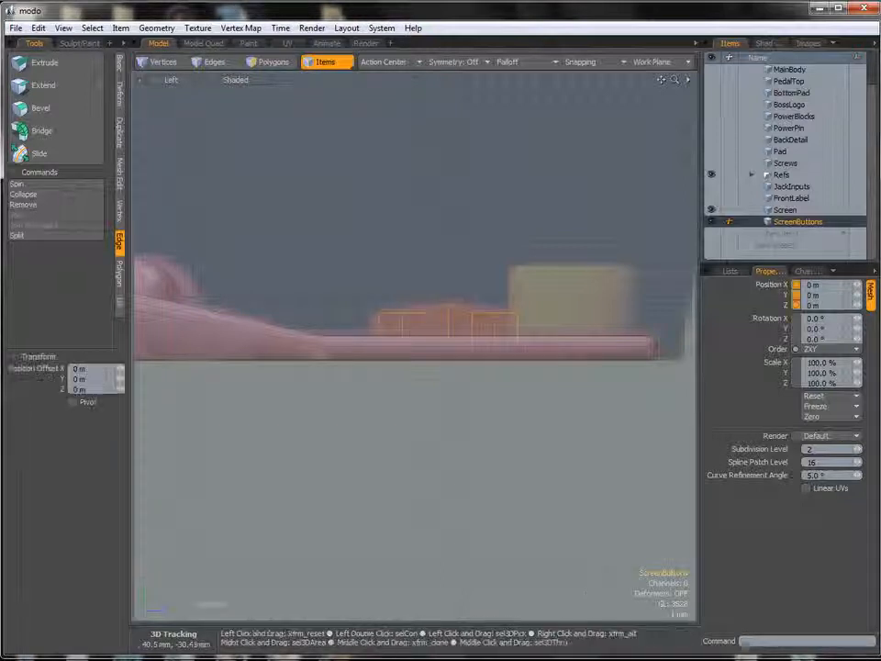
key(1)
click(447, 305)
key(w)
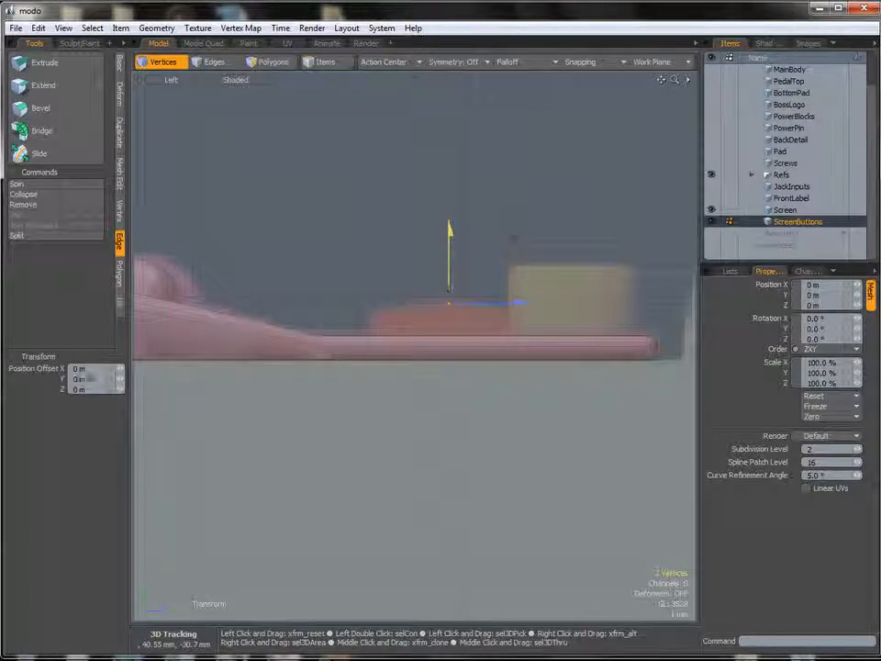
key(space)
Select the top vertices on both sides of the middle and raise them about 350 um along Y
click(429, 297)
right_drag(426, 309, 469, 310)
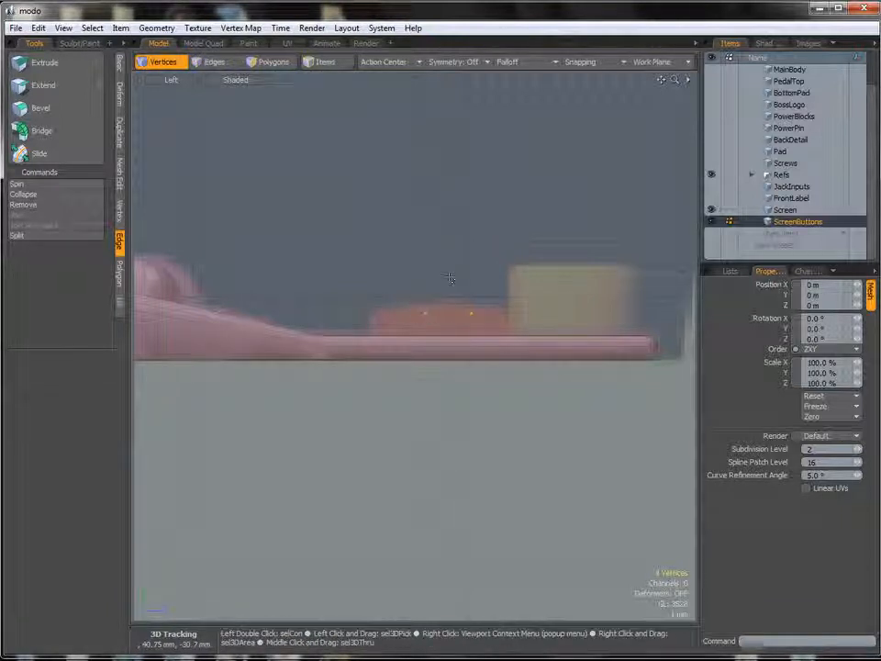
key(w)
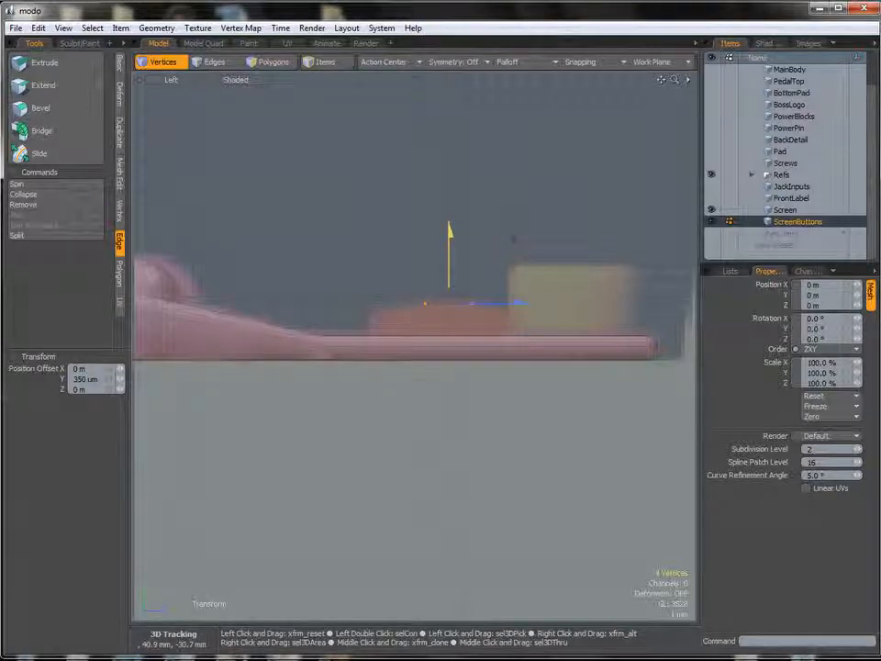
key(space)
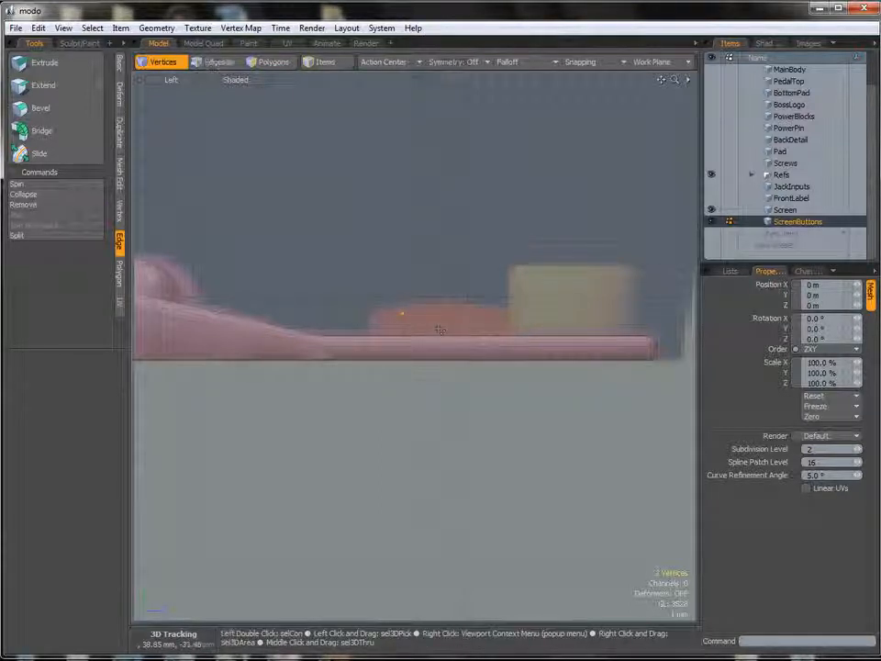
Raise the next outer pairs of top vertices about 150 um along Y to complete the button's curved profile
key(w)
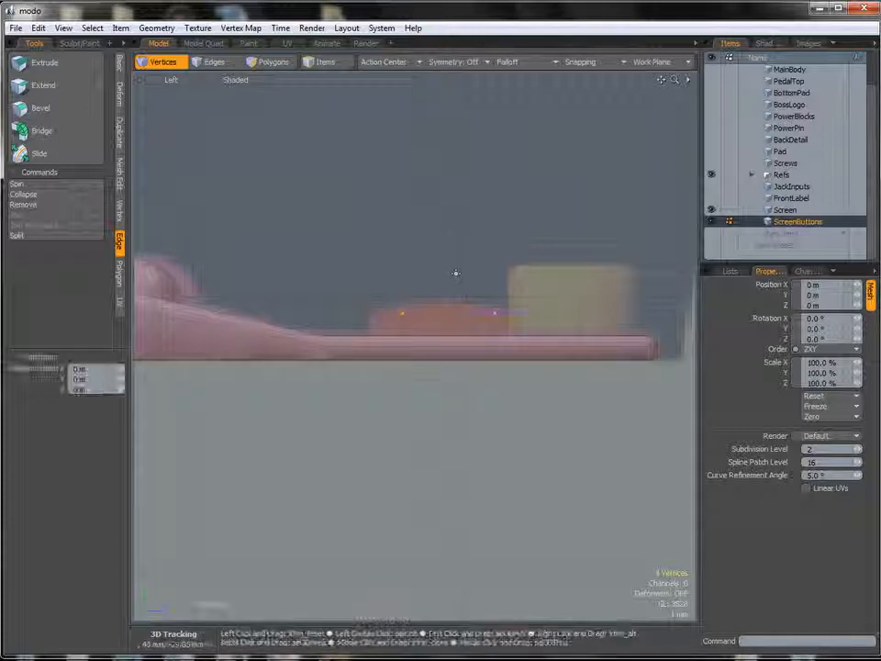
drag(450, 237, 450, 235)
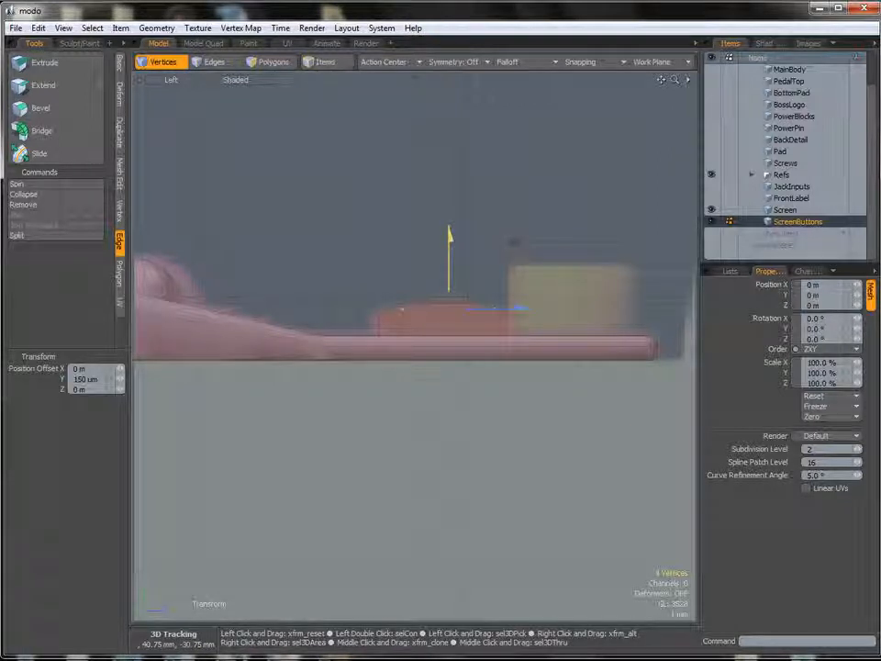
key(ctrl+space)
click(463, 295)
alt+drag(462, 291, 493, 315)
alt+drag(456, 267, 465, 246)
alt+drag(465, 246, 495, 296)
key(q)
click(555, 154)
Select the first vertical corner edges of the curved button block
alt+drag(443, 345, 397, 343)
ctrl+alt+drag(397, 343, 72, 406)
key(2)
click(402, 395)
click(273, 456)
shift+click(469, 379)
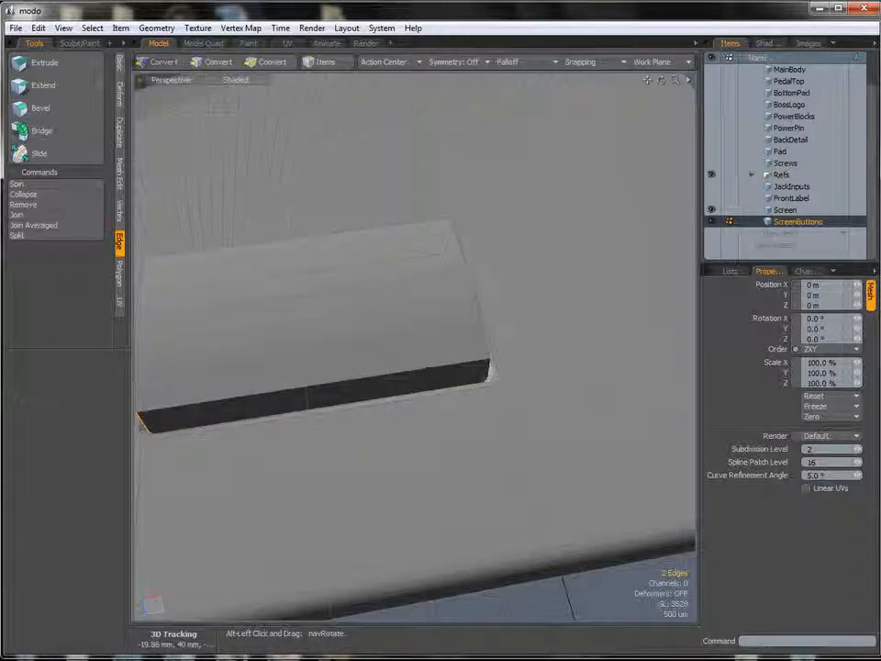
Add the remaining vertical corner edges and the whole top outline of the button to the edge selection
alt+drag(506, 359, 376, 349)
alt+drag(255, 331, 353, 232)
shift+click(390, 353)
alt+drag(391, 352, 684, 237)
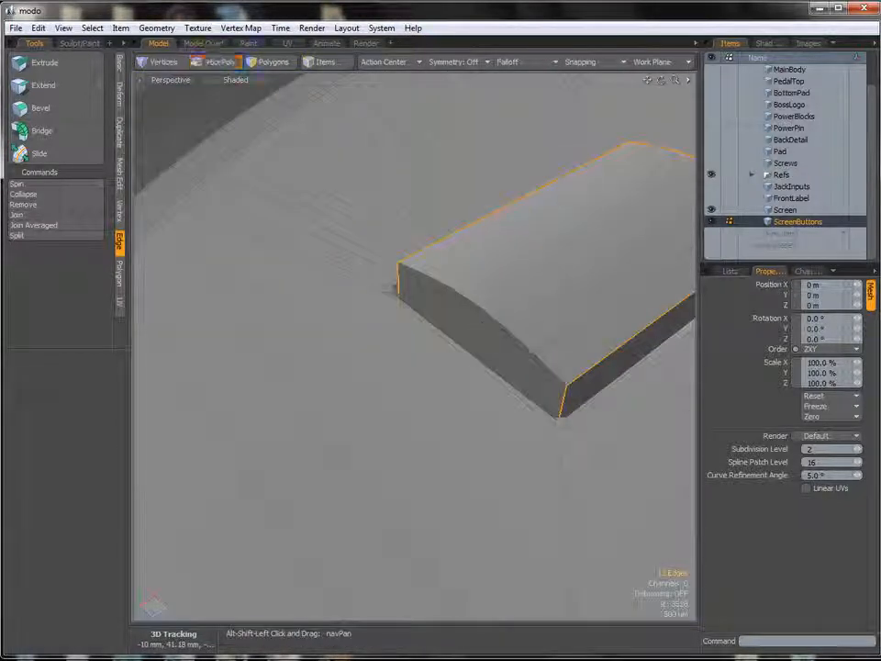
shift+drag(505, 326, 423, 320)
Bevel the selected button edges with an inset of about 160 um and a round level of 2
key(b)
click(452, 293)
drag(498, 195, 507, 193)
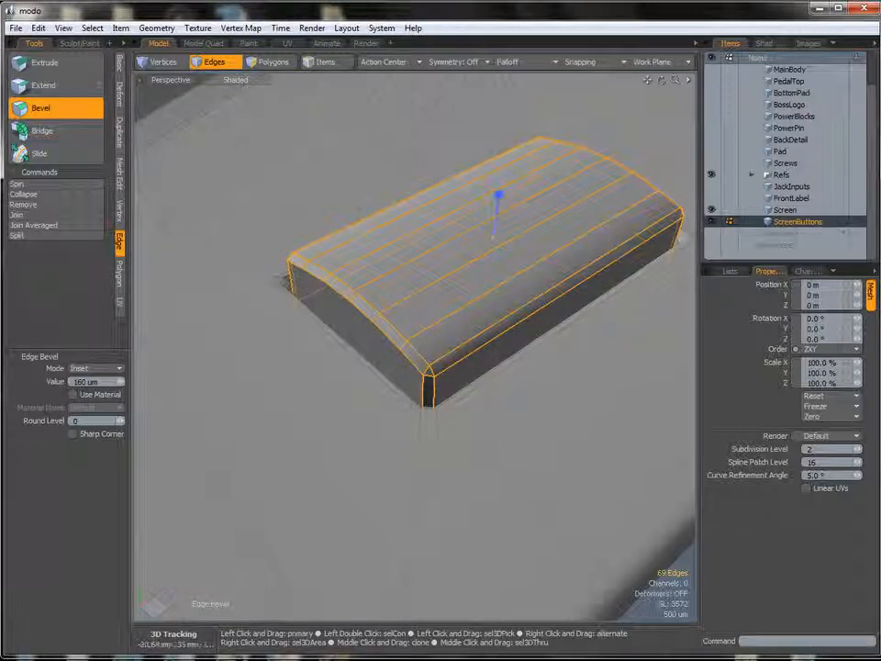
text(2)
key(Return)
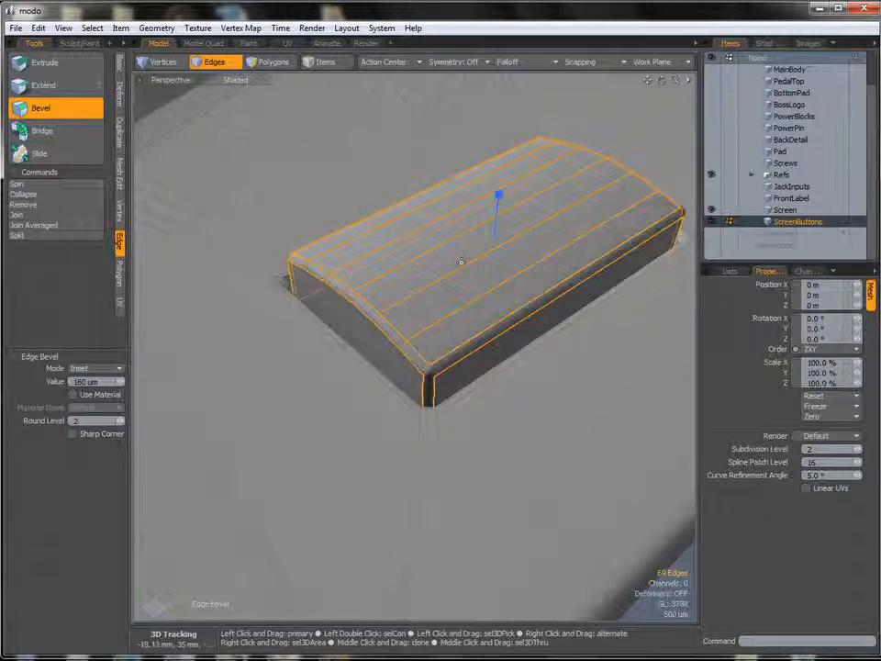
drag(497, 195, 501, 194)
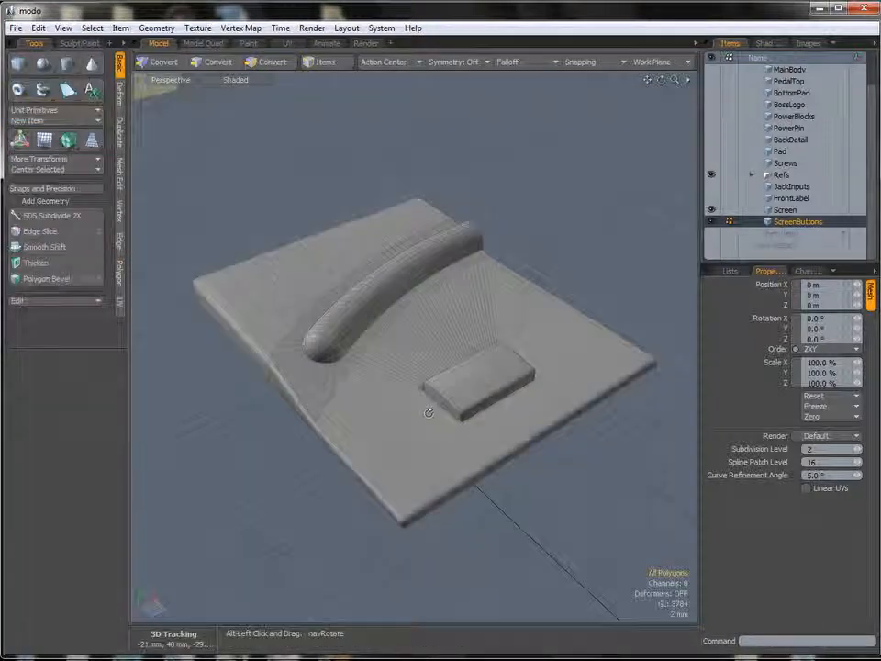
mouse_move(428, 407)
alt+mouse_down()
mouse_move(496, 362)
mouse_move(517, 328)
mouse_move(356, 269)
mouse_move(464, 346)
mouse_move(500, 360)
alt+mouse_up()
click(415, 368)
key(Escape)
alt+drag(515, 315, 467, 396)
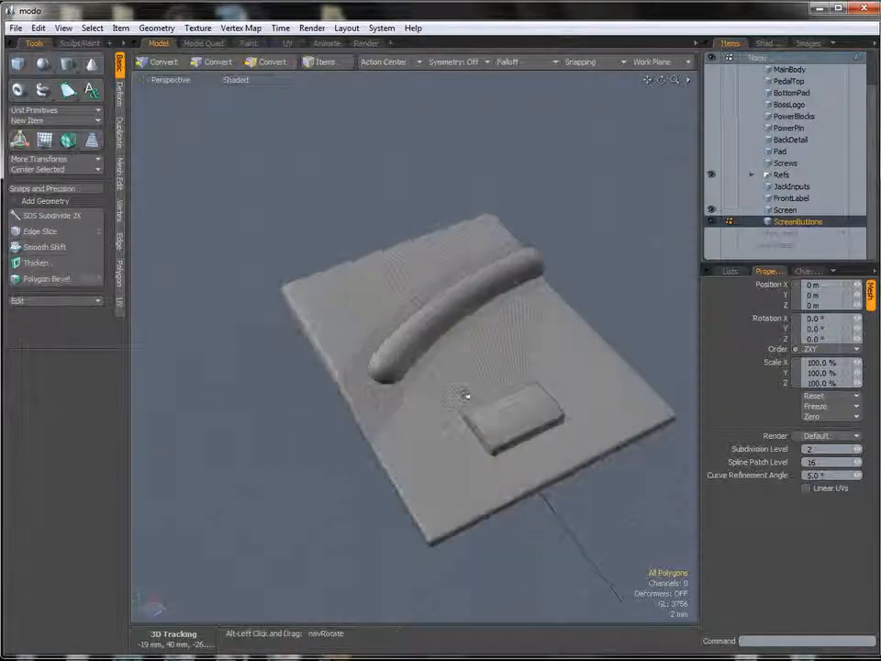
Create a cylinder over the yellow screw reference near the Screen's corner, in a mesh named ScreenScrews
key(ctrl+space)
click(466, 350)
ctrl+alt+drag(466, 352, 404, 330)
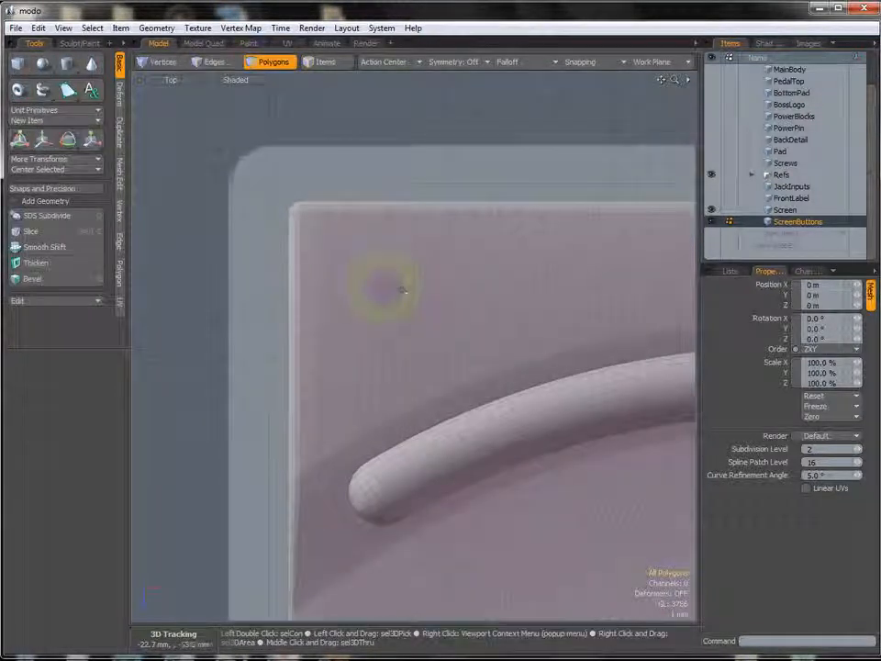
ctrl+alt+drag(399, 289, 409, 305)
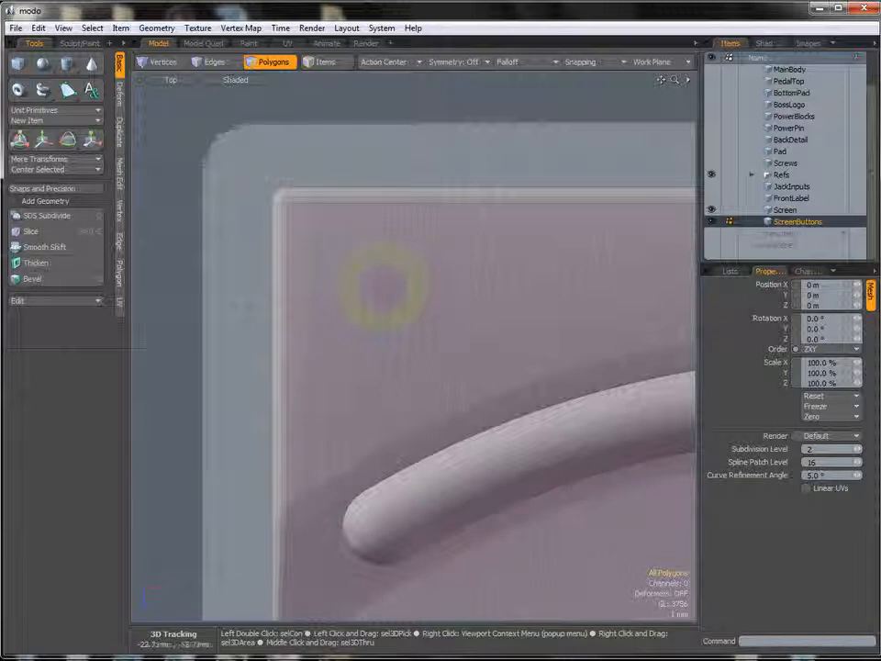
ctrl+alt+drag(383, 273, 369, 281)
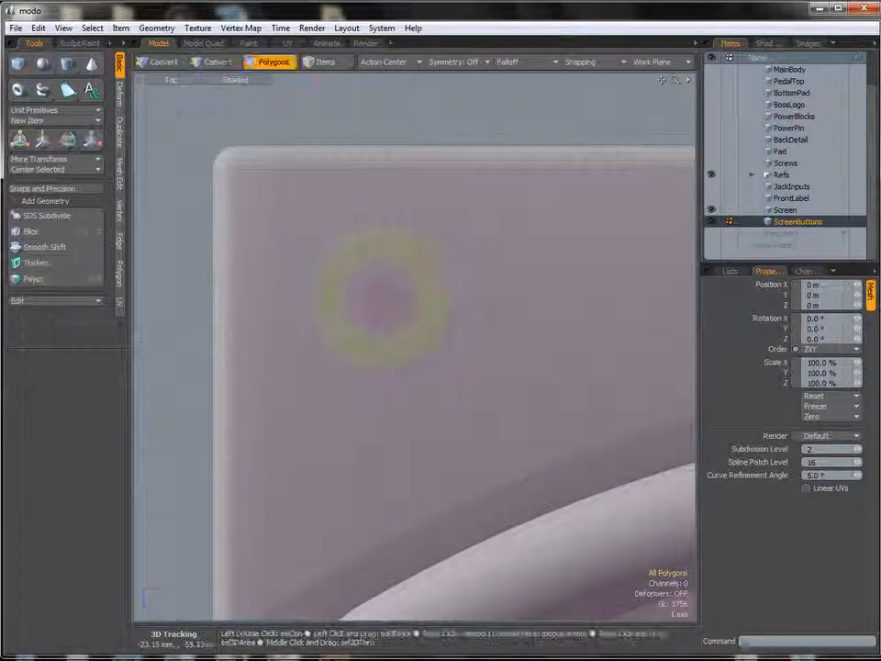
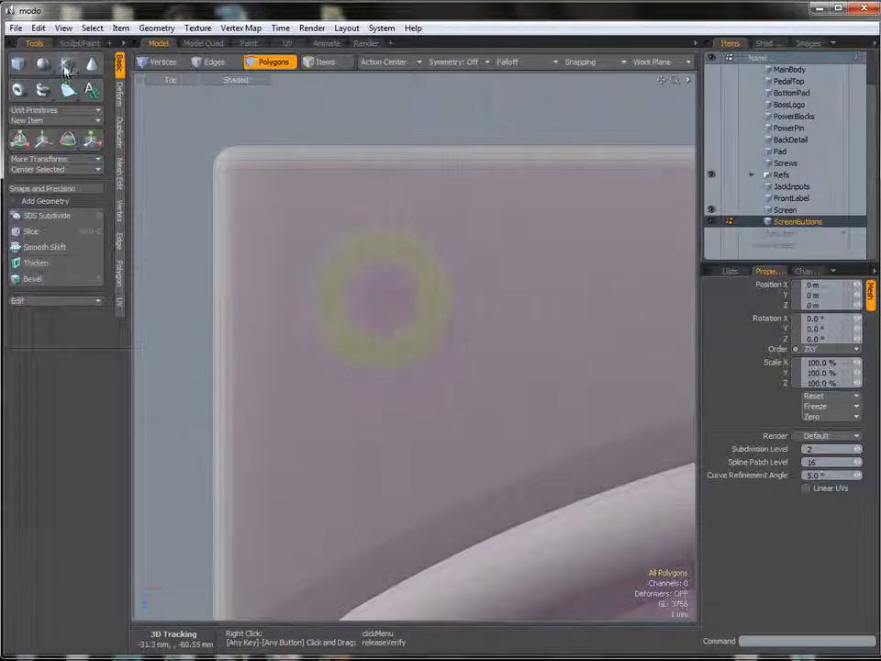
alt+shift+drag(380, 280, 379, 287)
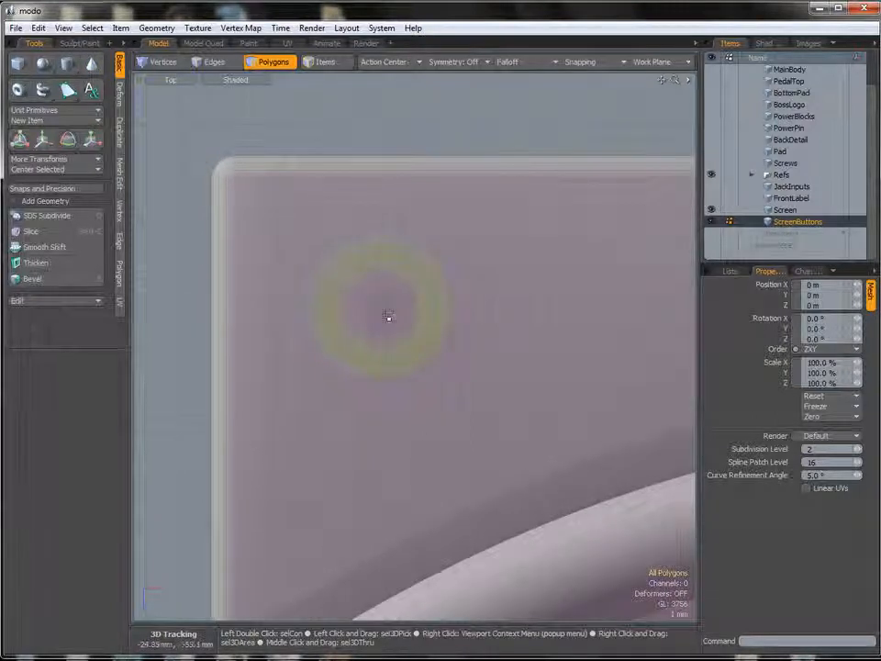
key(ctrl+space)
click(368, 301)
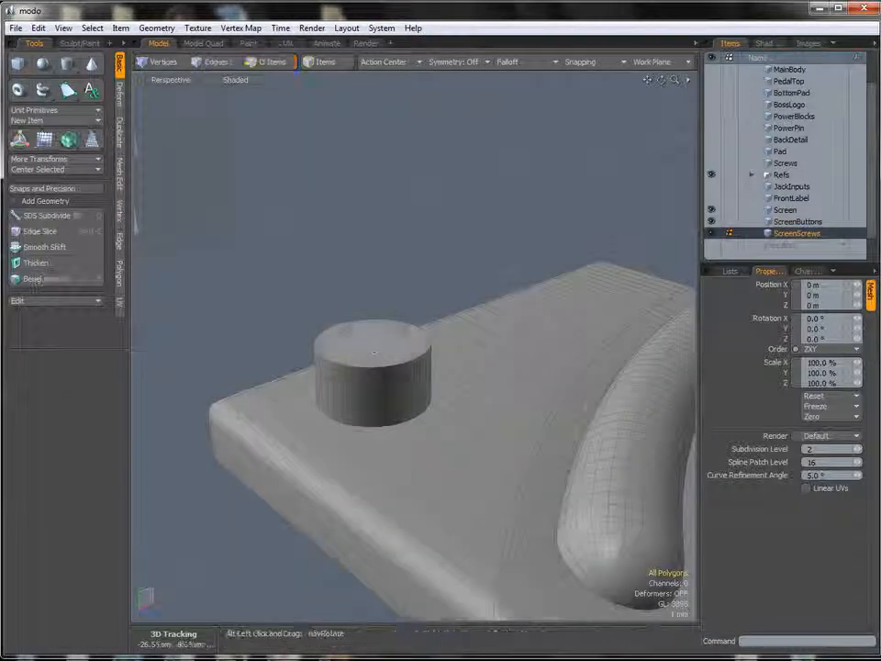
Check the screw cylinder's size, height and position against the reference and the Screen's surface from several views
alt+drag(374, 353, 443, 359)
key(3)
key(ctrl+space)
click(381, 356)
mouse_move(389, 372)
ctrl+alt+mouse_down()
mouse_move(303, 368)
mouse_move(312, 396)
ctrl+alt+mouse_up()
key(ctrl+space)
click(403, 328)
alt+shift+drag(415, 287, 384, 309)
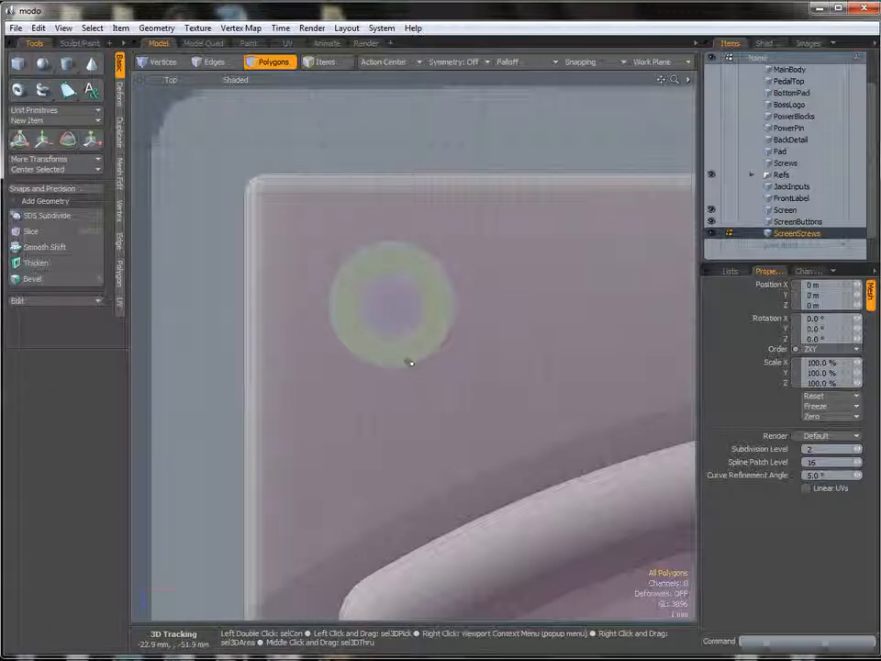
key(ctrl+space)
click(430, 287)
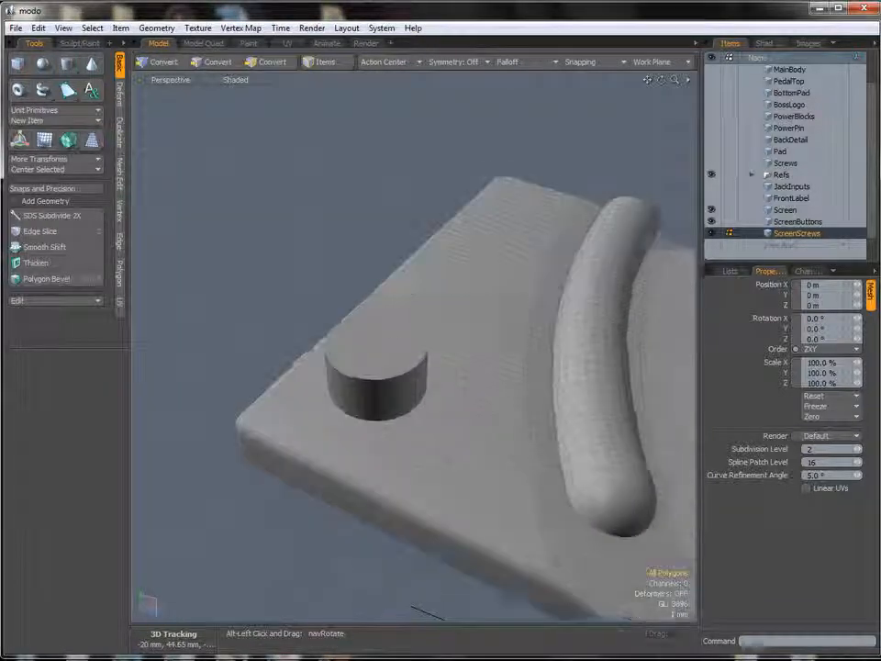
Inset the top face of the screw cylinder by 500 um and delete the inner polygon to leave a ring
key(ctrl+space)
click(393, 331)
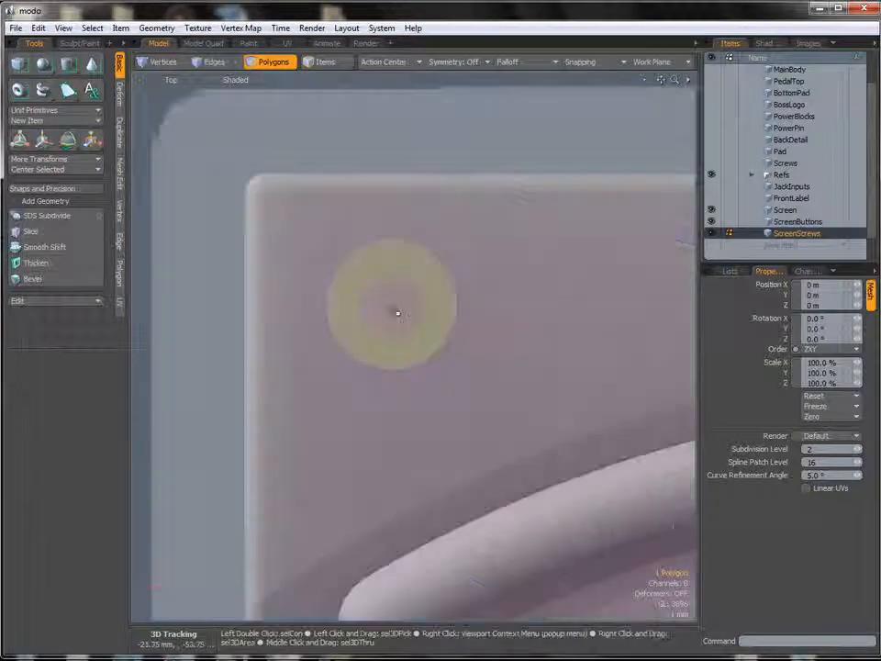
key(b)
drag(468, 308, 459, 307)
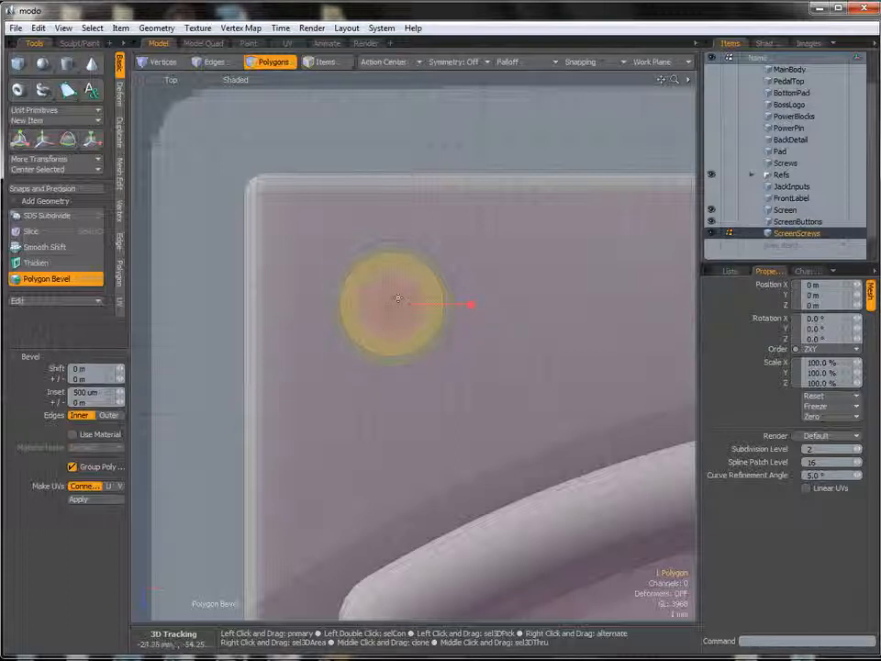
key(Delete)
key(q)
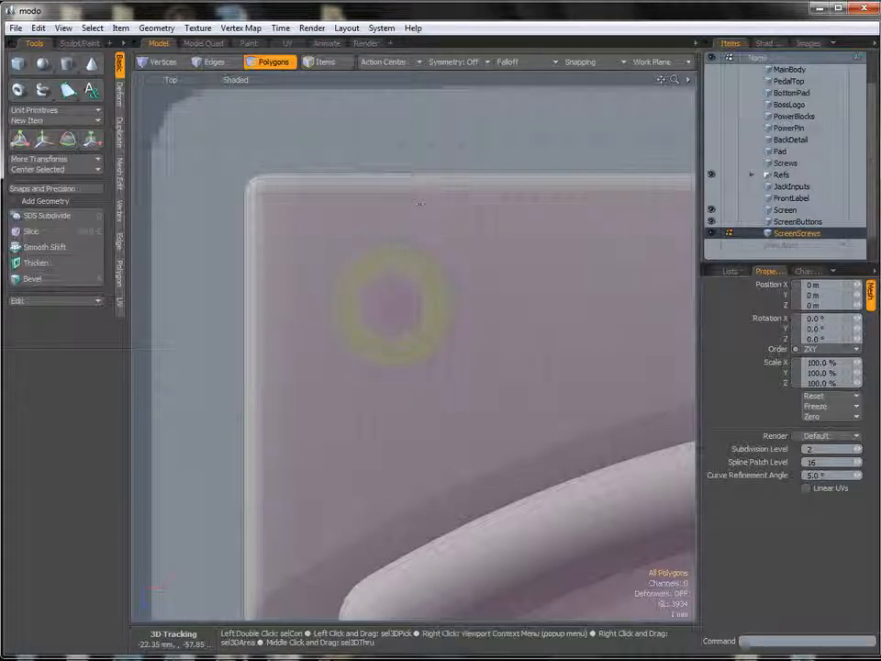
ctrl+alt+drag(437, 224, 461, 204)
Select the screw cylinder's bottom outer edge loop and bevel it
key(ctrl+space)
click(454, 261)
alt+drag(433, 303, 452, 244)
ctrl+alt+drag(441, 408, 462, 419)
key(2)
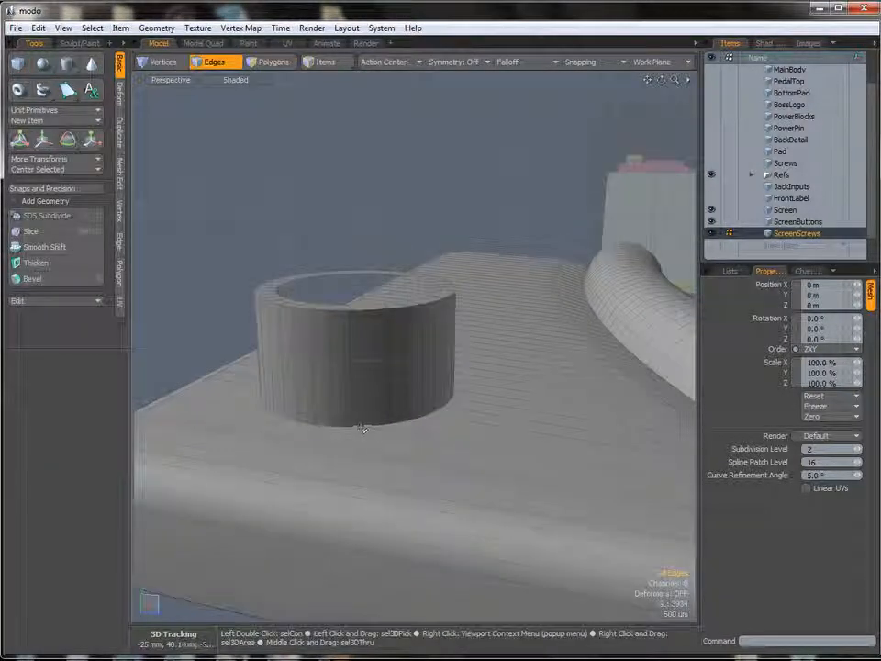
double_click(357, 419)
alt+drag(357, 419, 449, 429)
key(b)
key(space)
Inset the cylinder's bottom face by about 134 um and delete the inner polygon
key(3)
click(468, 451)
key(b)
drag(487, 459, 540, 453)
key(Delete)
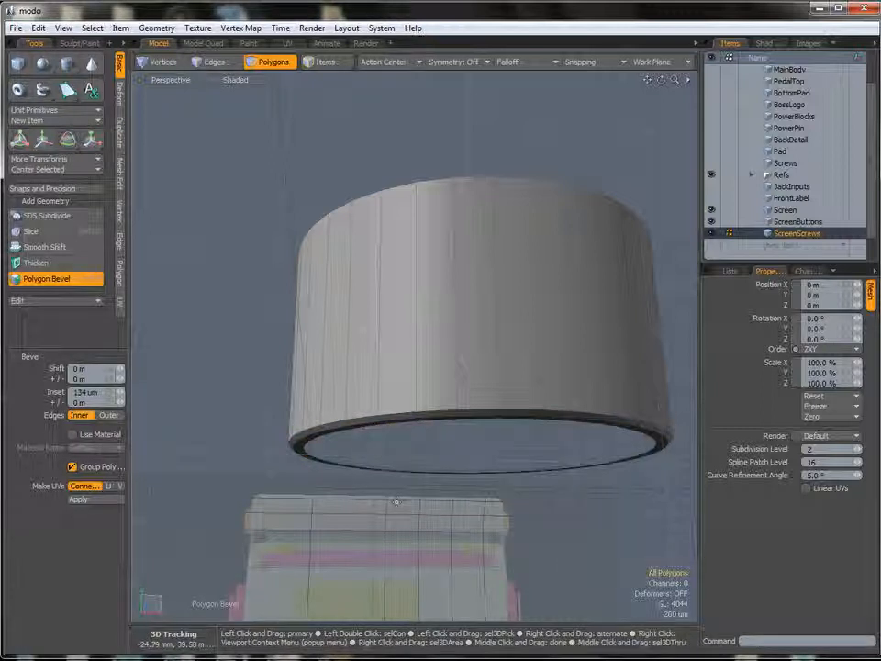
key(space)
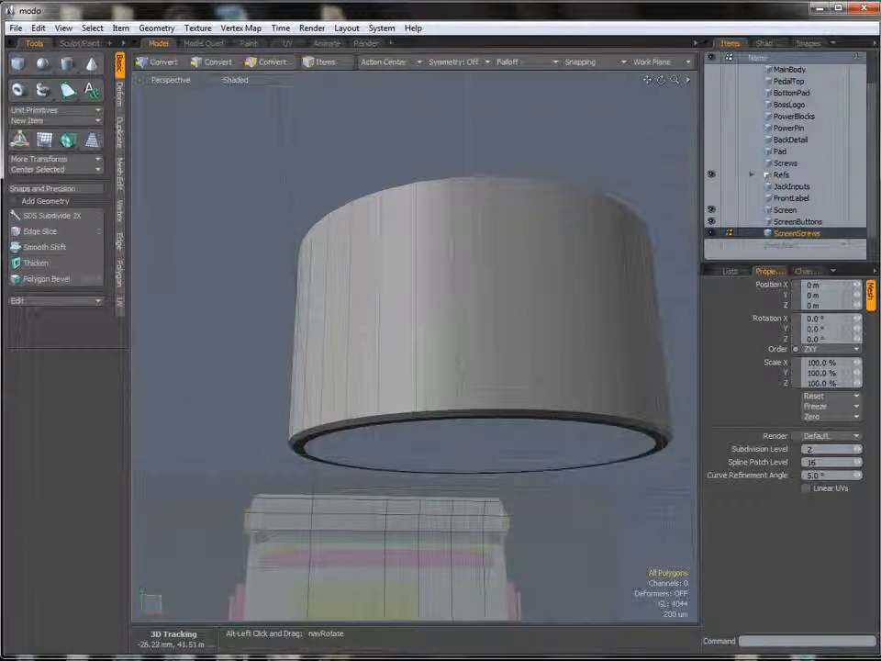
Hide the Screen mesh and create a flat six-sided cylinder of radius 1.35 mm at the centre of the screw
alt+drag(413, 298, 466, 412)
scroll(491, 312, down, 4)
click(712, 211)
key(ctrl+space)
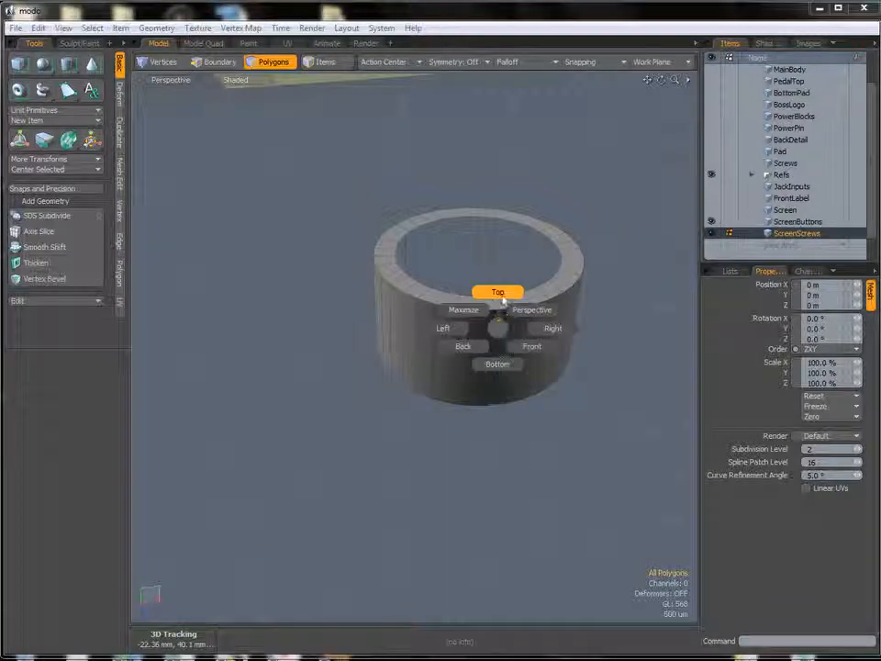
click(497, 291)
scroll(499, 301, down, 3)
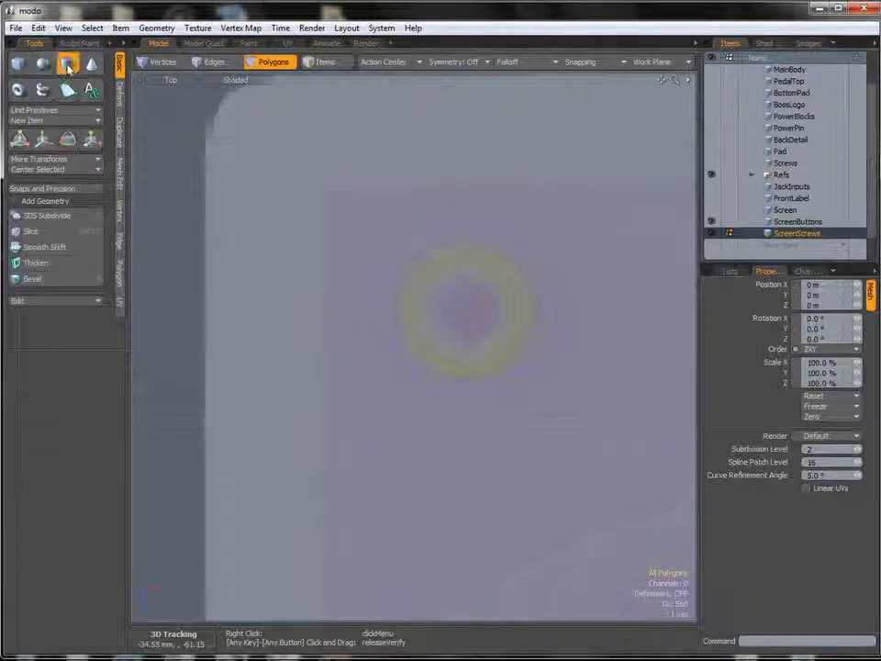
click(68, 64)
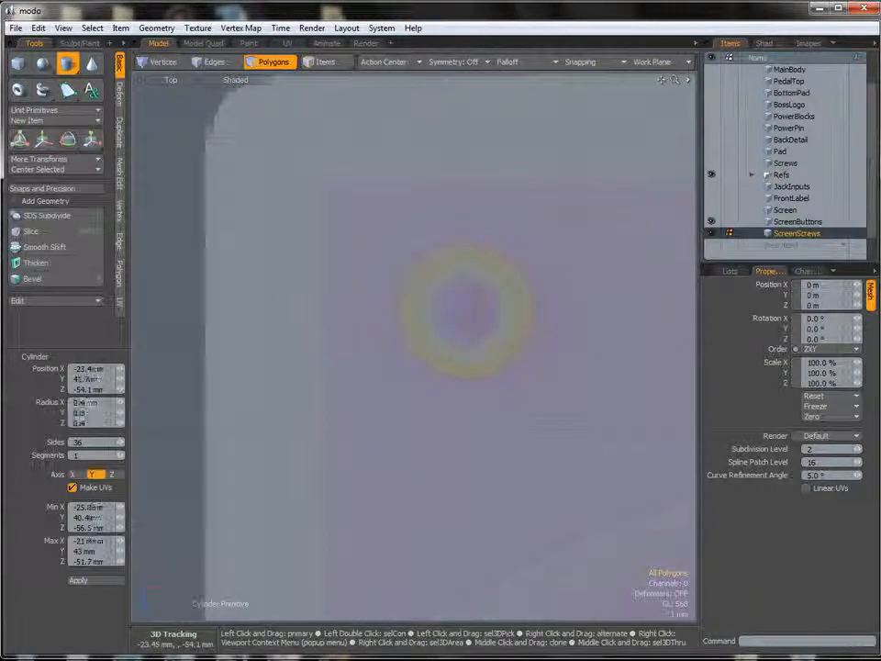
drag(501, 349, 505, 345)
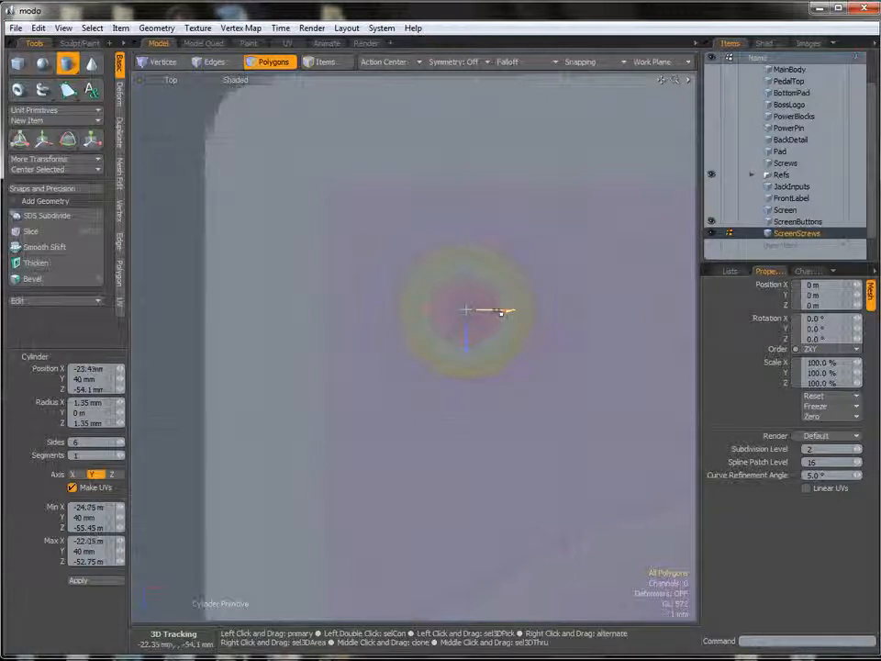
key(space)
Raise the flat hexagon polygon by 3 mm on Y to the level of the screw's top ring
key(ctrl+space)
click(513, 294)
alt+drag(504, 292, 493, 327)
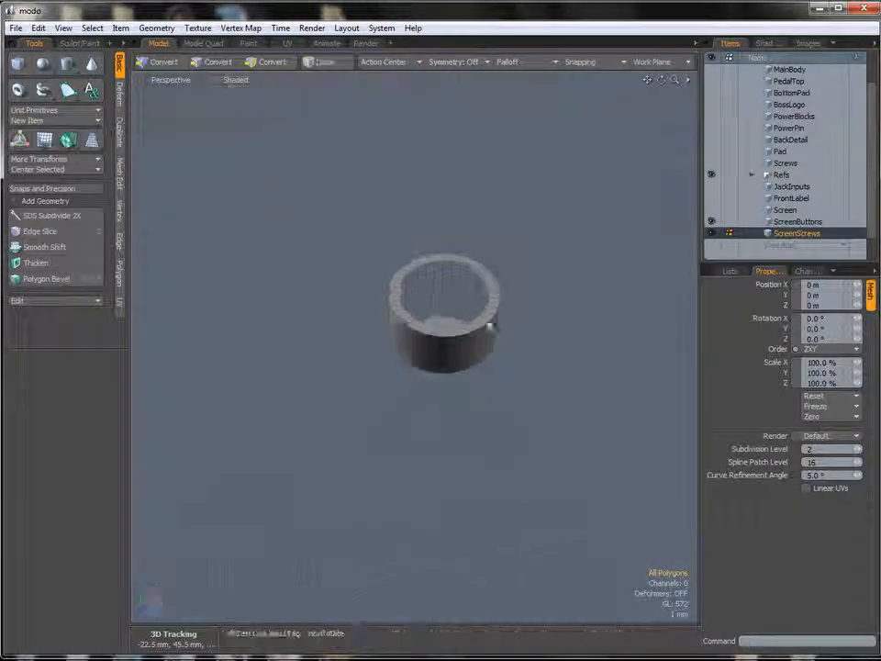
key(3)
click(478, 323)
key(ctrl+space)
click(429, 316)
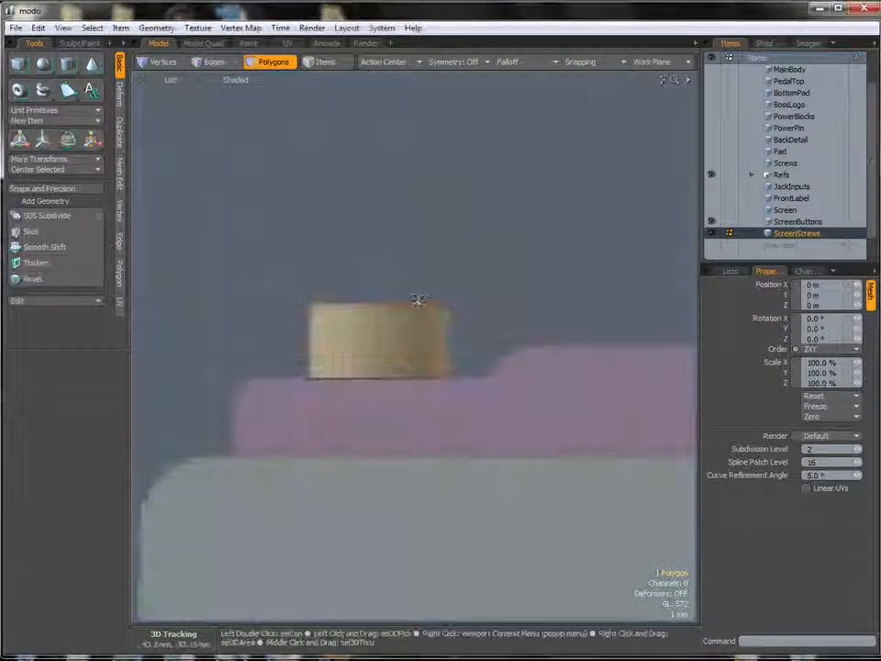
key(w)
click(375, 343)
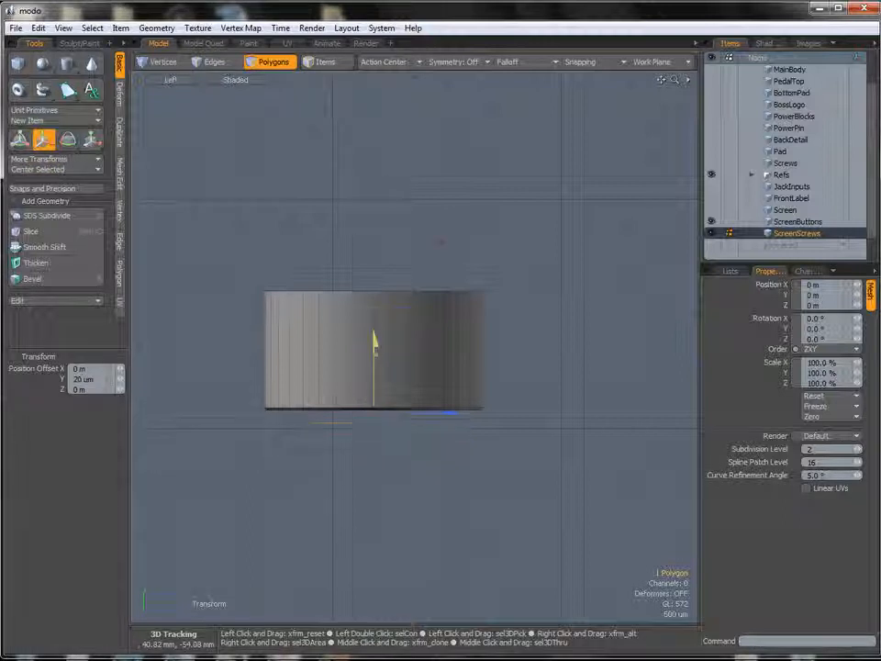
drag(373, 279, 374, 277)
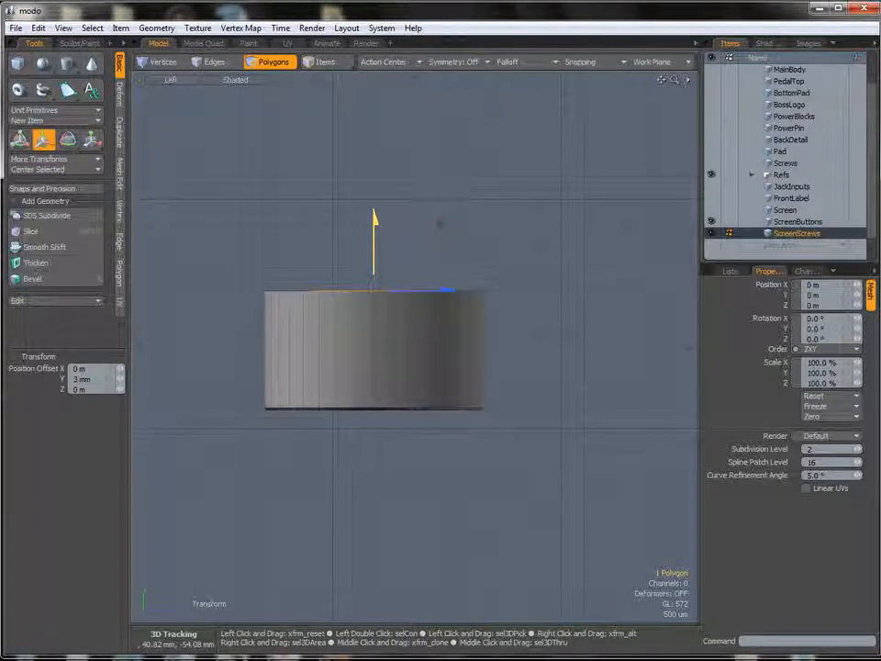
key(ctrl+space)
click(418, 251)
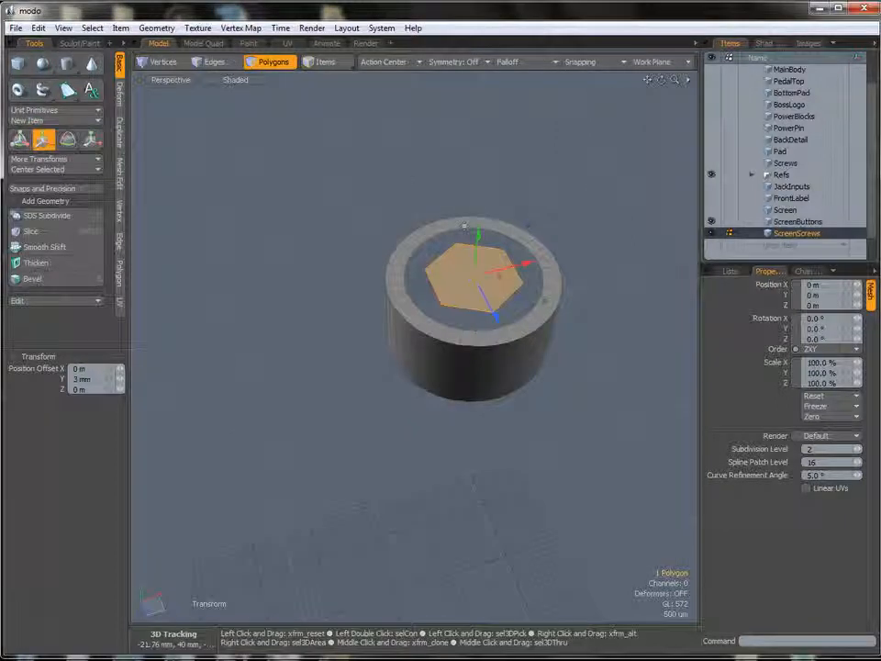
key(space)
Bevel the hexagon polygon in successive stages, with a narrow inset rim and a downward shift that forms a recessed hex socket
click(570, 209)
alt+shift+drag(518, 258, 430, 309)
scroll(431, 293, up, 3)
scroll(490, 321, up, 2)
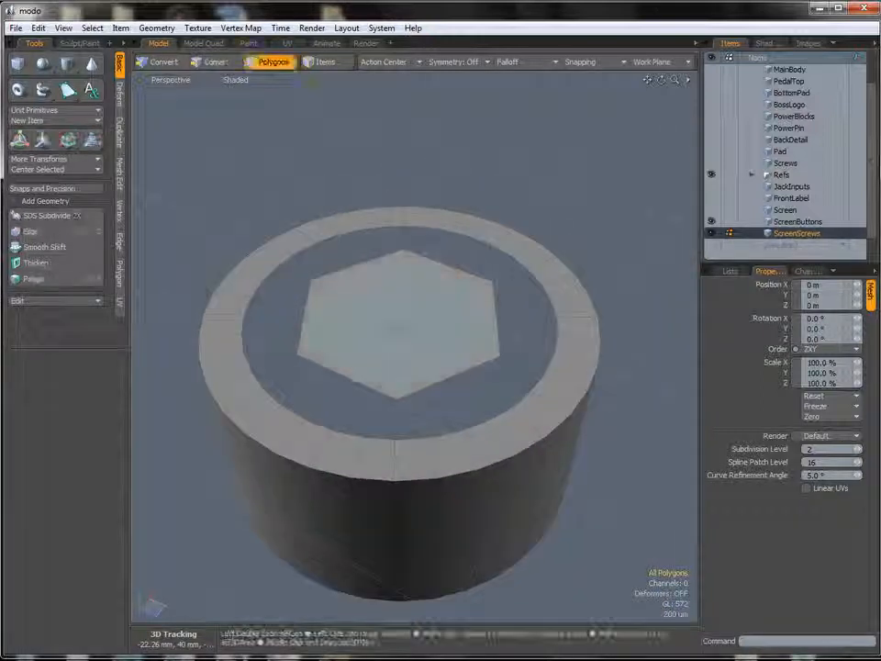
click(431, 309)
scroll(431, 308, up, 2)
key(b)
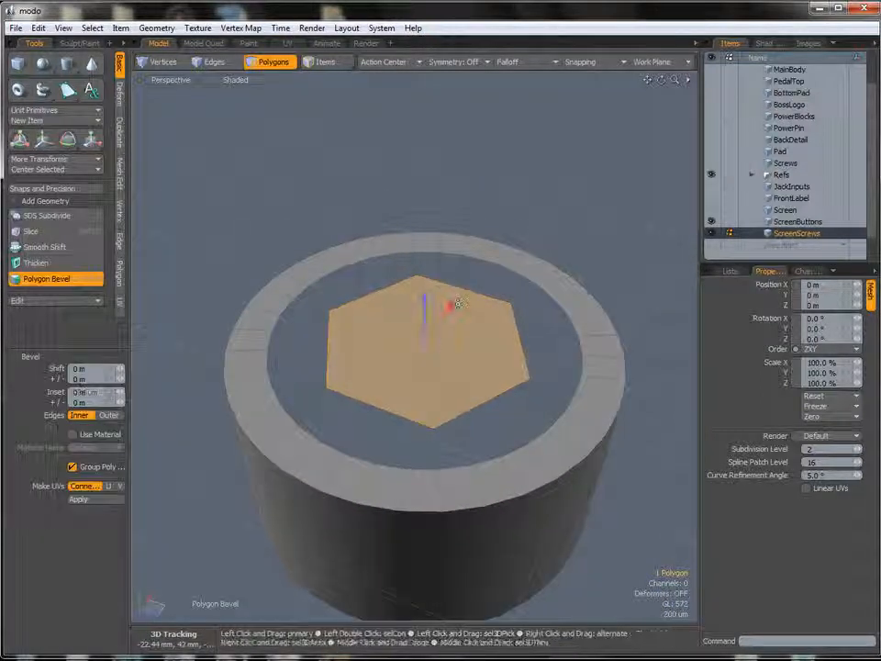
drag(450, 305, 420, 423)
shift+click(432, 372)
shift+click(430, 354)
mouse_move(423, 377)
alt+mouse_down()
mouse_move(425, 385)
mouse_move(419, 382)
alt+mouse_up()
alt+drag(431, 376, 451, 396)
Inset the hex socket's floor by about 78 um and delete the inner floor polygon
shift+click(412, 397)
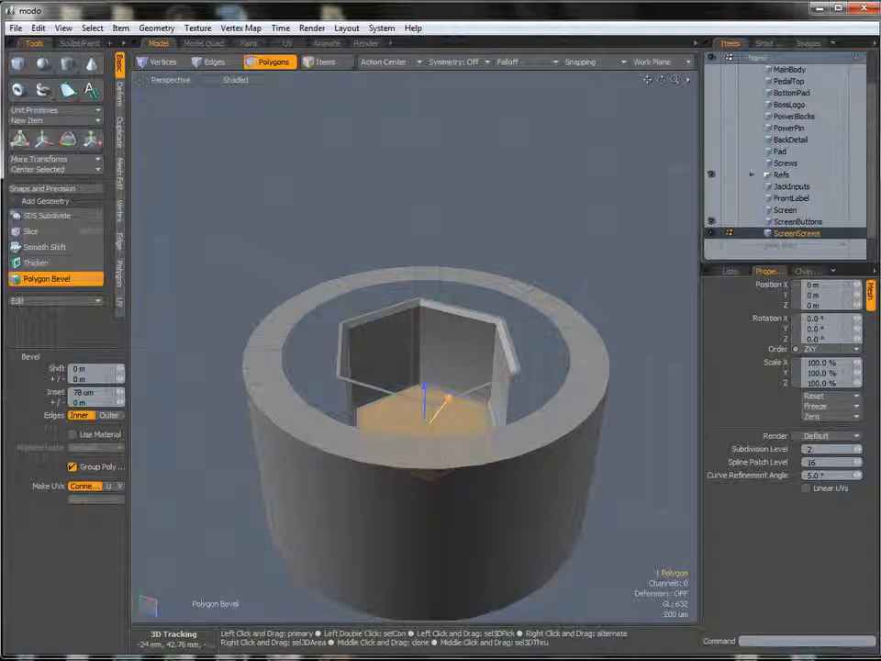
key(Delete)
alt+drag(429, 360, 367, 374)
key(q)
alt+drag(472, 231, 495, 204)
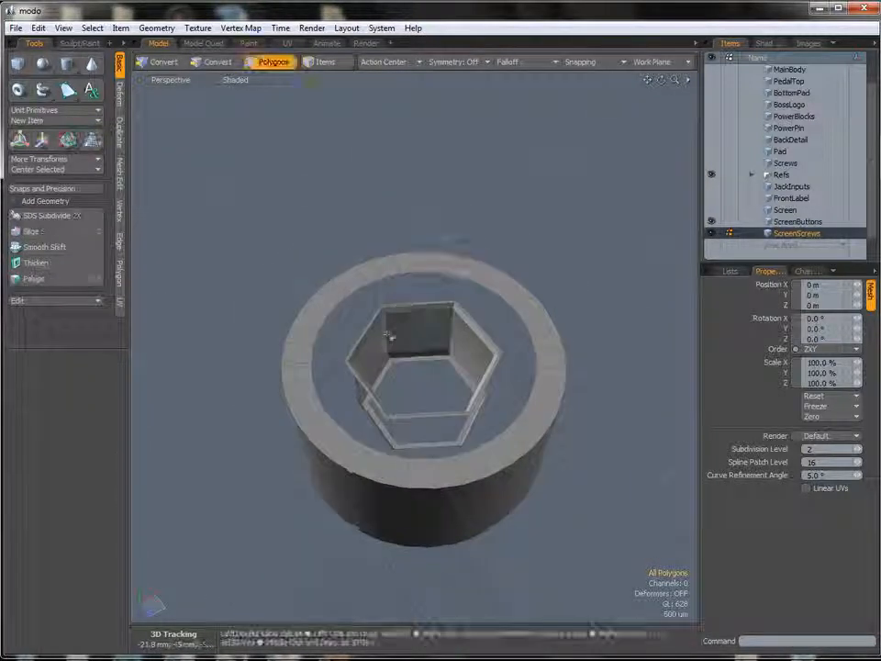
Select the edge runs through all six vertical corners of the hex socket
key(2)
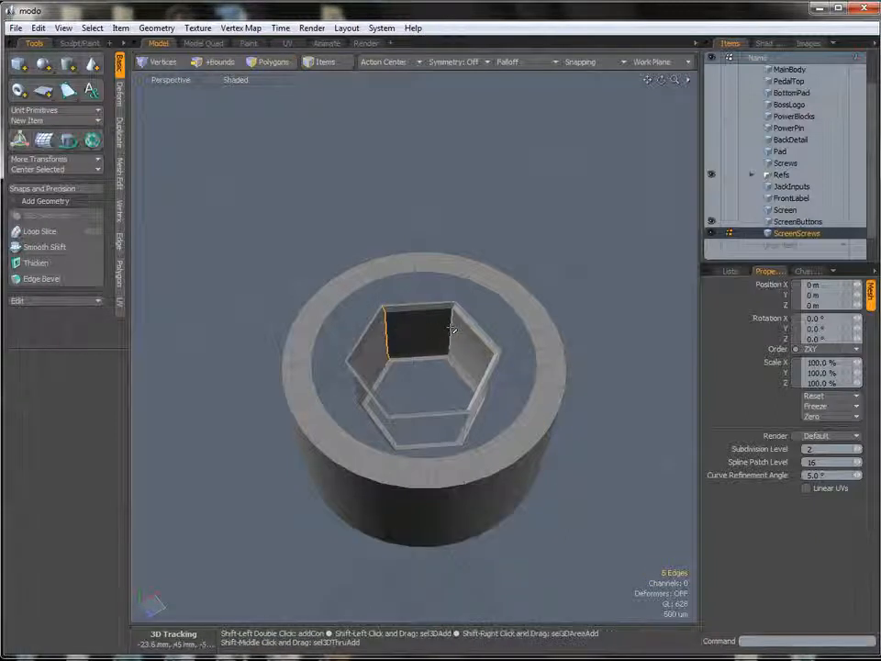
click(436, 330)
alt+drag(436, 330, 536, 287)
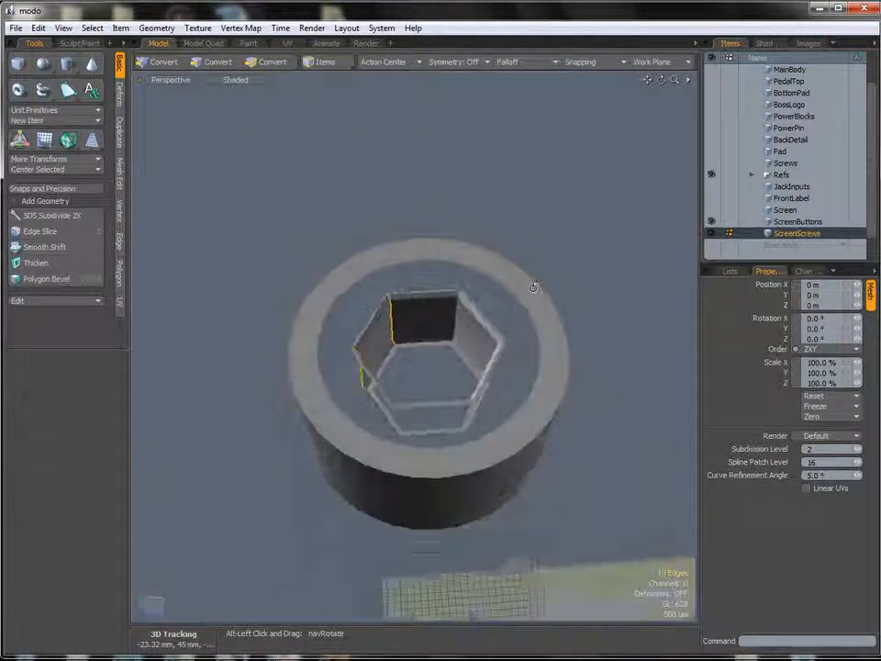
shift+double_click(455, 315)
alt+drag(455, 315, 423, 340)
shift+double_click(444, 319)
shift+double_click(418, 324)
shift+double_click(419, 338)
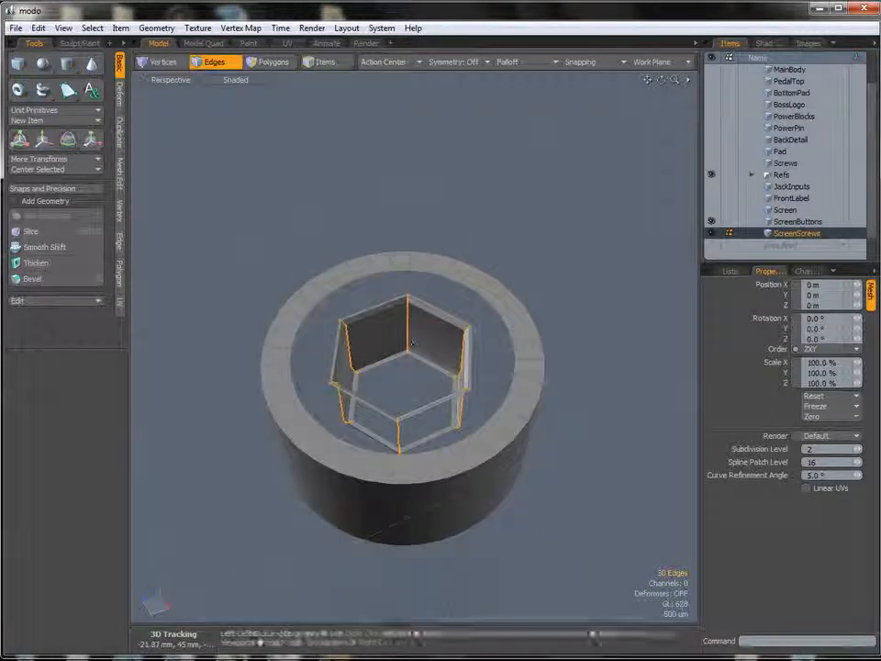
Bevel the selected corner edges of the hex socket and clear the selection
key(b)
drag(341, 354, 359, 360)
key(q)
click(520, 229)
alt+drag(504, 234, 372, 254)
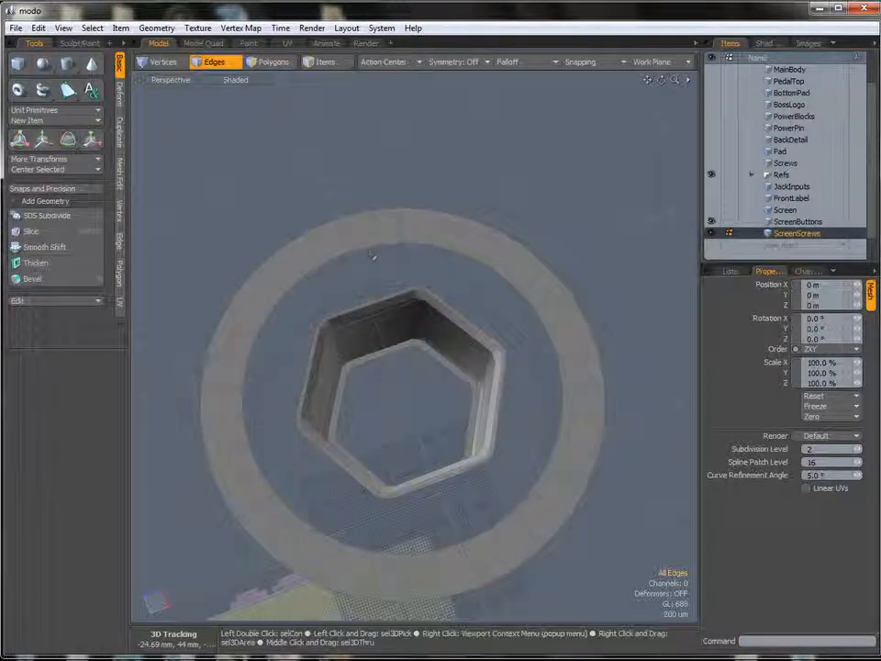
Compare the edge counts of the ring's inner loop and the hex socket's upper outer loop
double_click(364, 249)
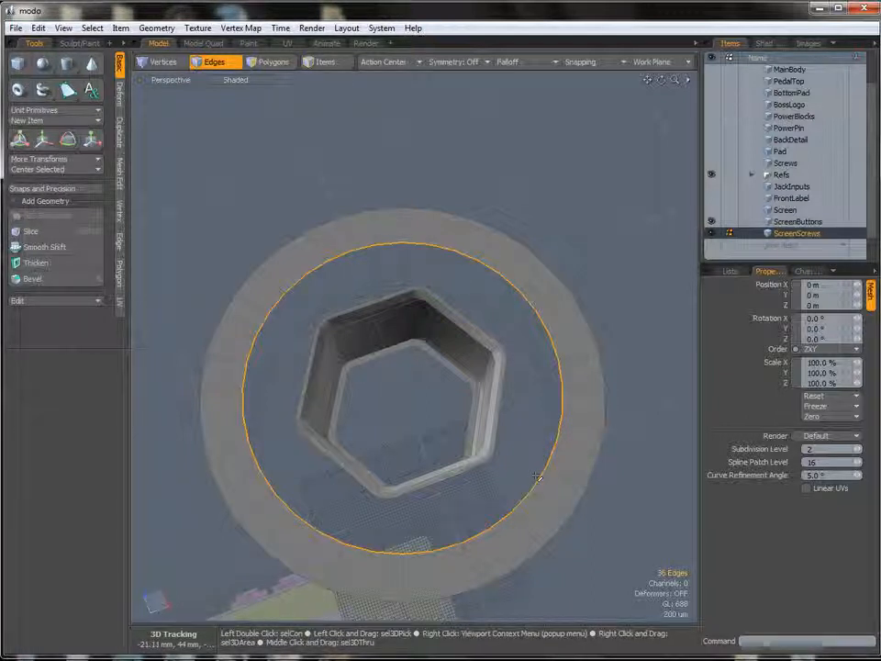
double_click(350, 311)
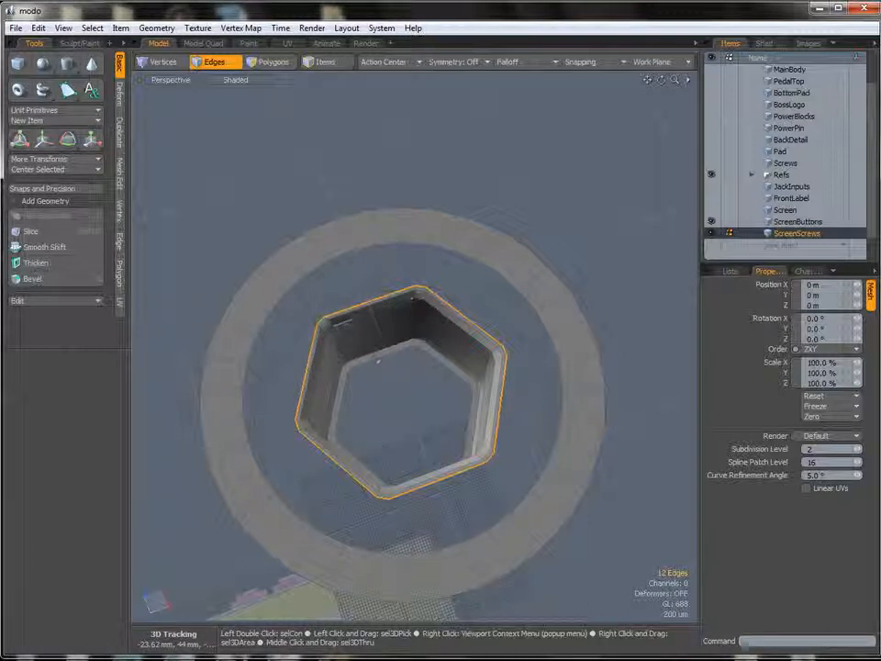
alt+drag(436, 402, 436, 441)
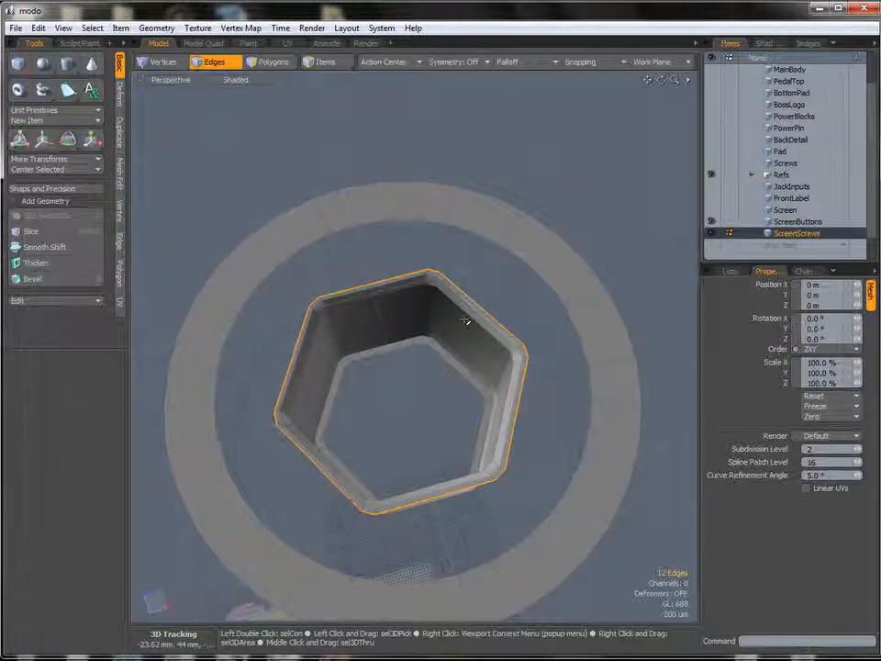
Select the long edges on the six sides of the hex socket and add four evenly spaced loop slices across each side
alt+drag(515, 429, 504, 414)
click(504, 408)
shift+click(488, 329)
shift+click(371, 297)
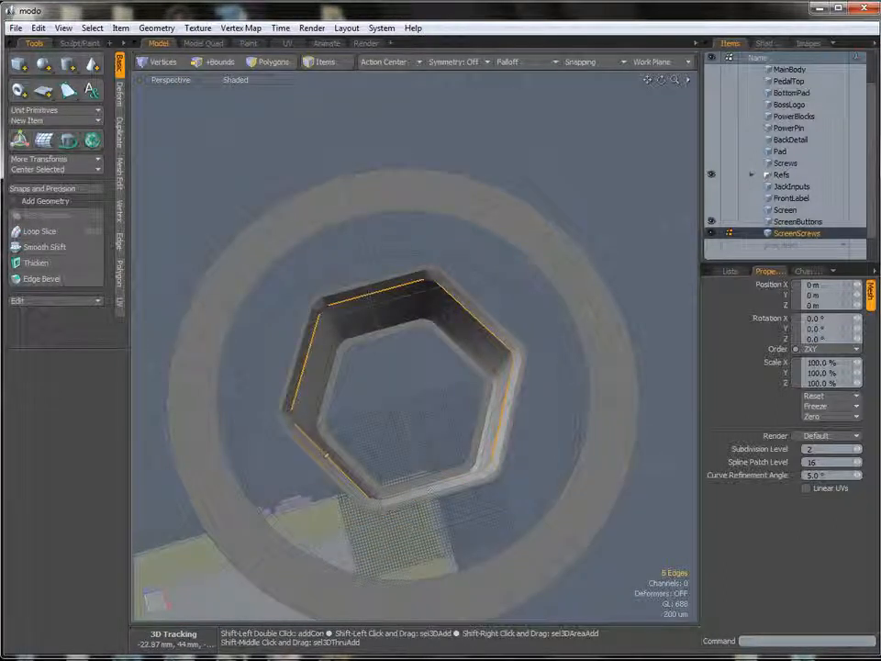
shift+click(427, 487)
alt+drag(442, 449, 437, 446)
key(alt+c)
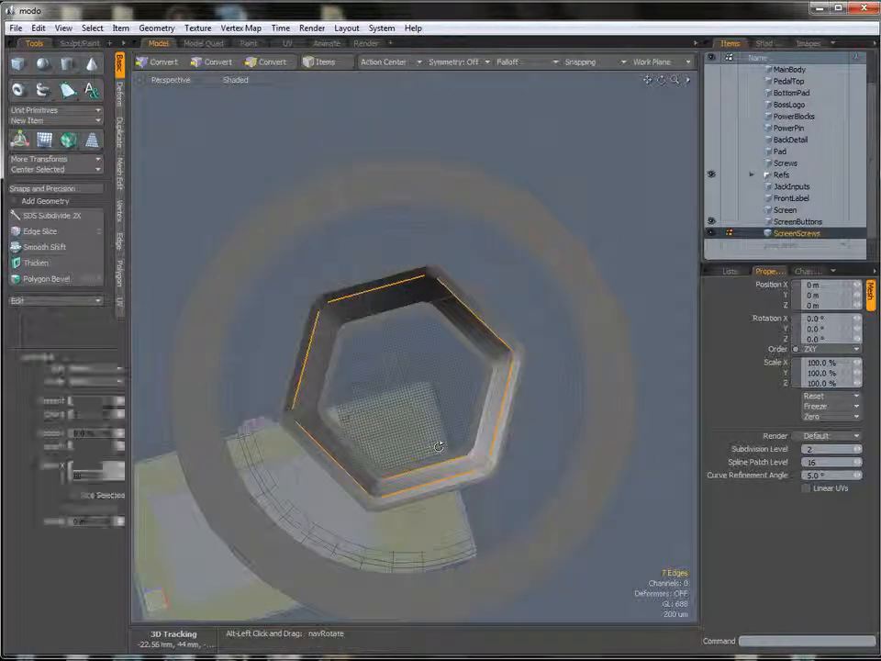
click(396, 382)
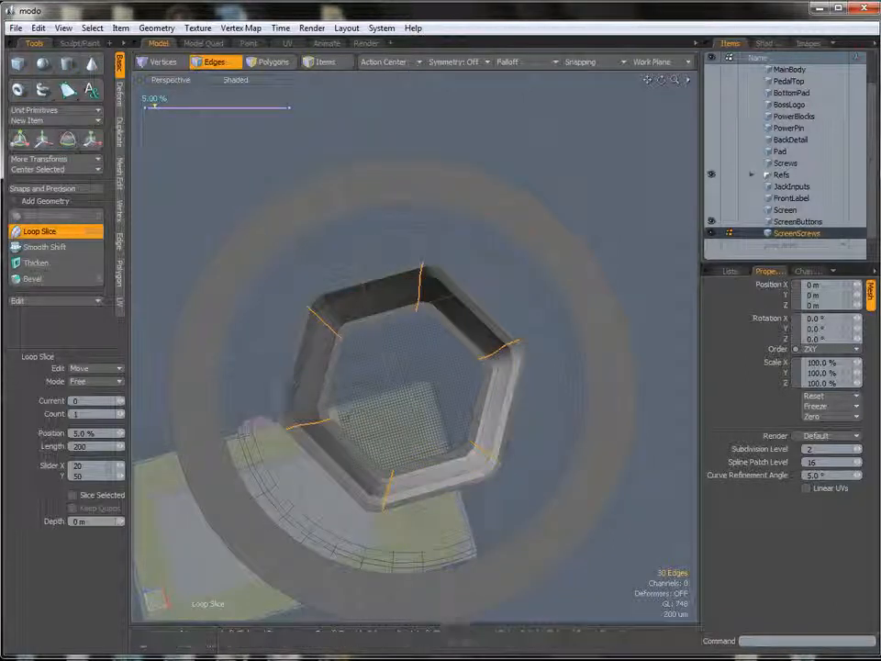
key(Return)
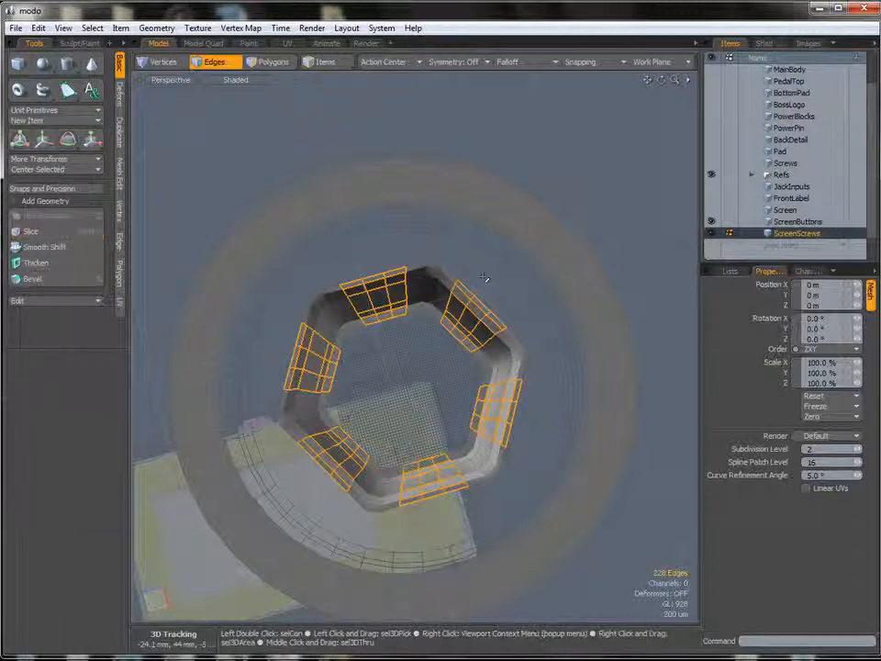
key(space)
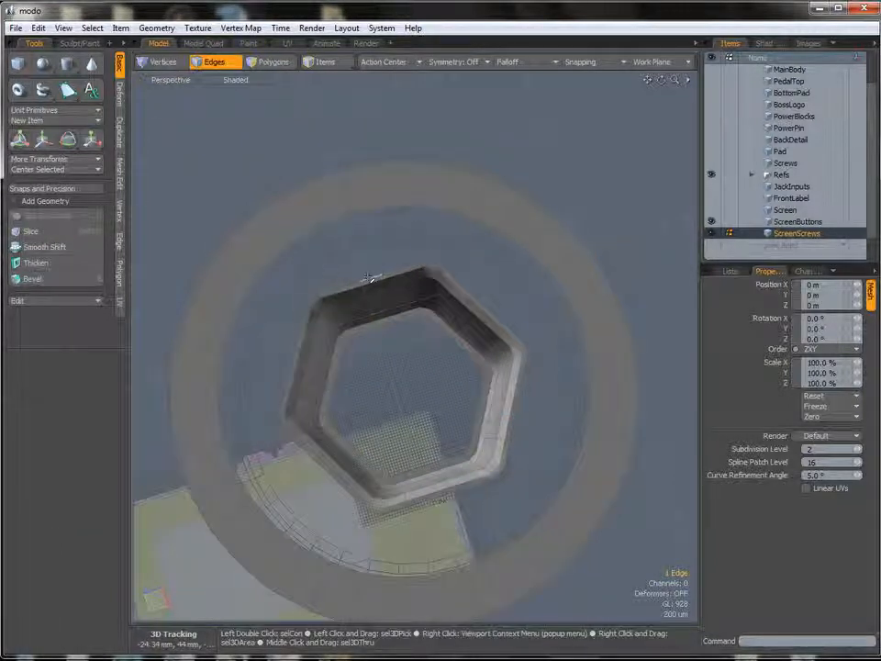
Bridge the ring's inner edge loop to the hex socket's upper outer loop to close the top of the screw head
double_click(368, 278)
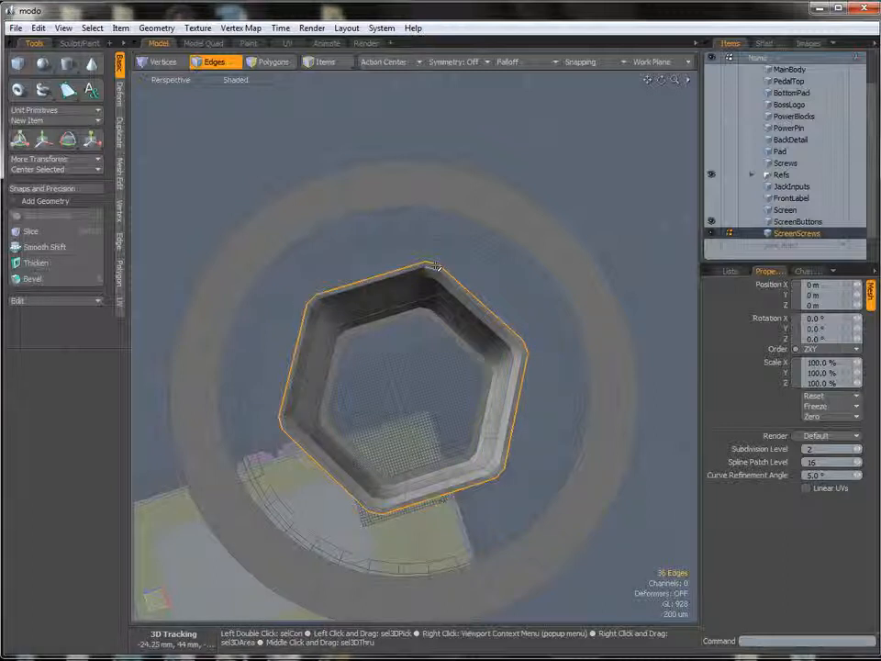
click(570, 315)
double_click(574, 317)
click(570, 313)
double_click(570, 312)
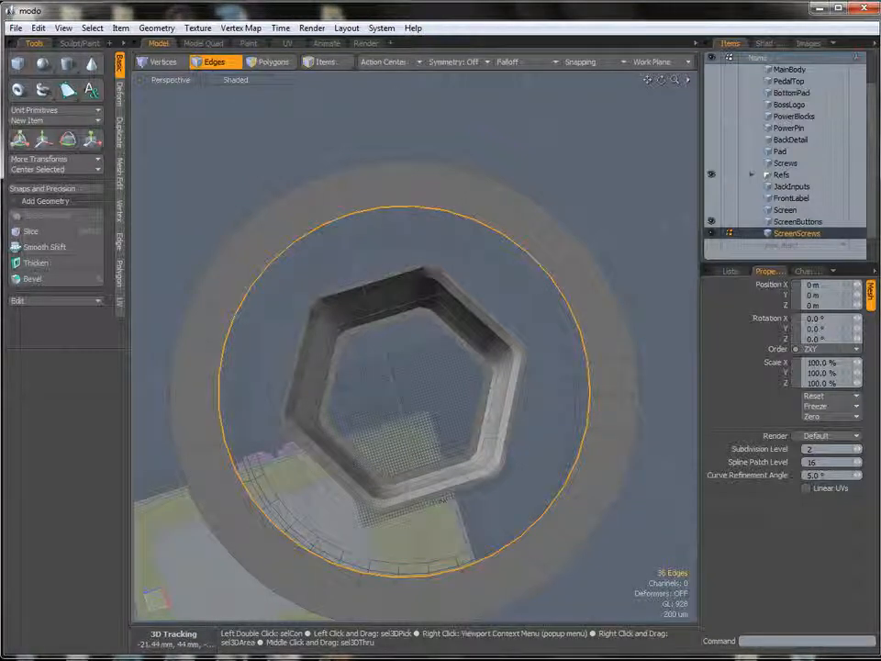
shift+click(393, 273)
shift+double_click(393, 273)
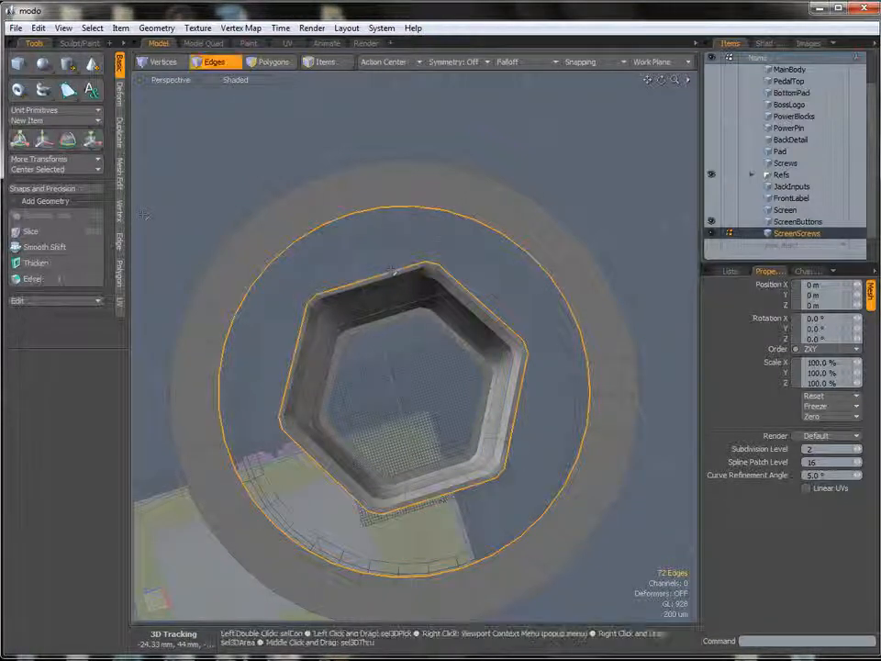
click(118, 241)
click(41, 130)
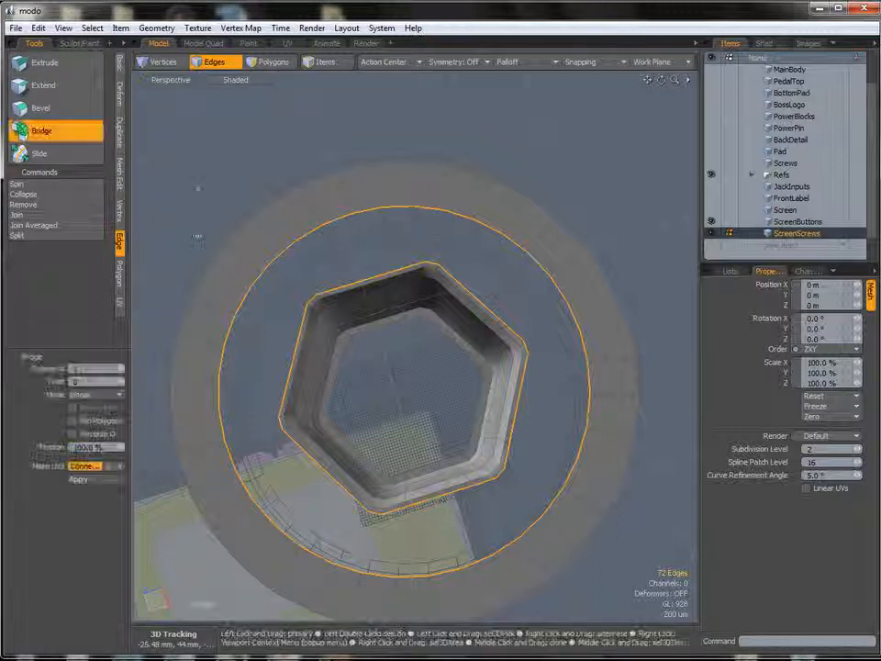
key(space)
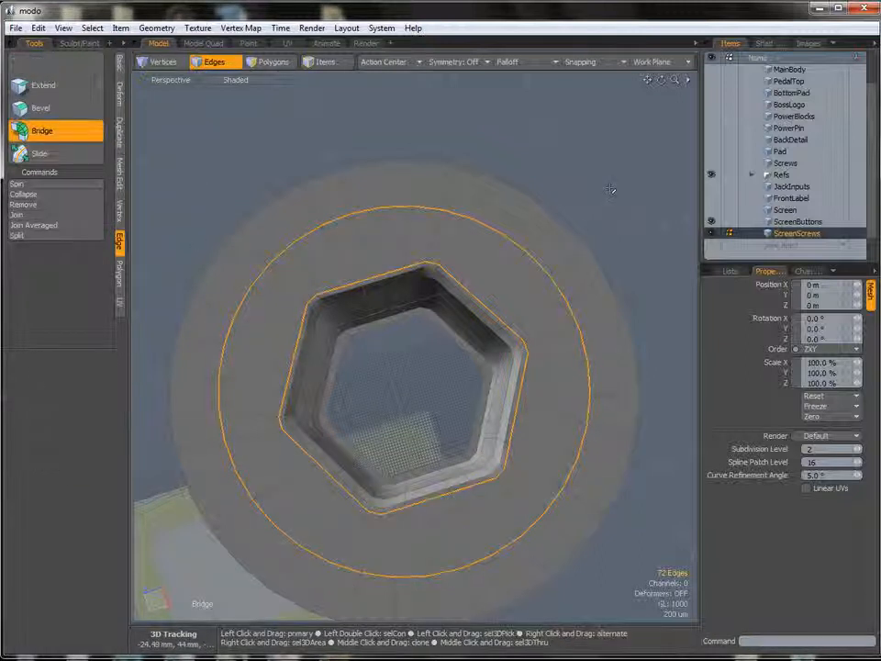
key(Escape)
Bevel the outer top edge loop of the screw head by 350 um with round level 2
alt+drag(413, 413, 413, 229)
alt+drag(414, 276, 453, 374)
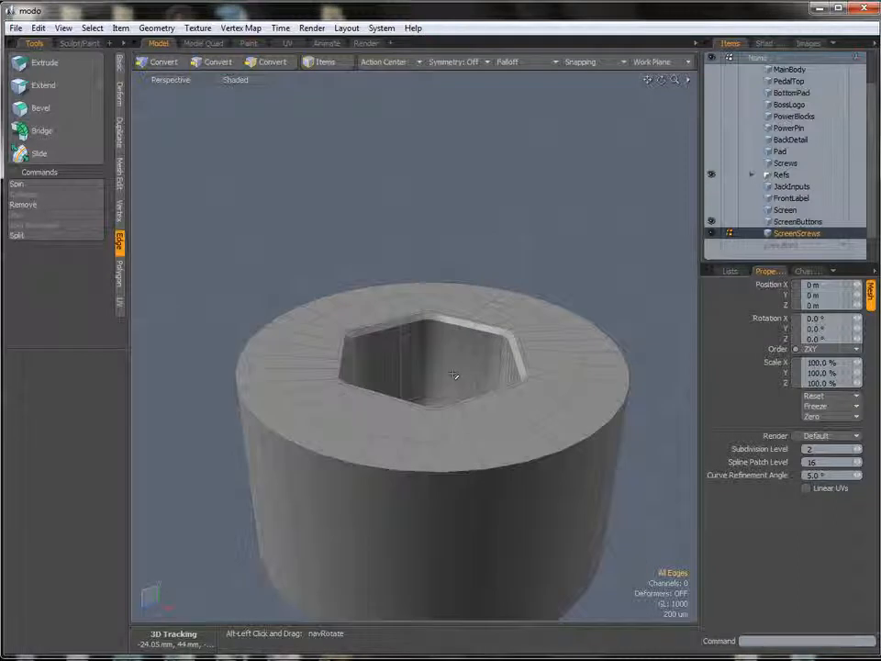
double_click(425, 475)
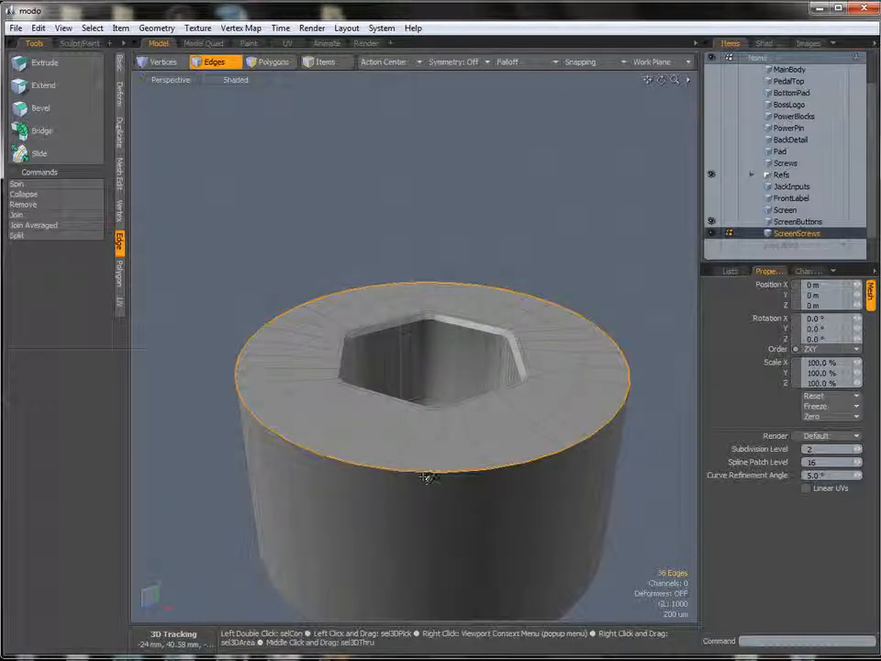
key(b)
drag(431, 294, 432, 321)
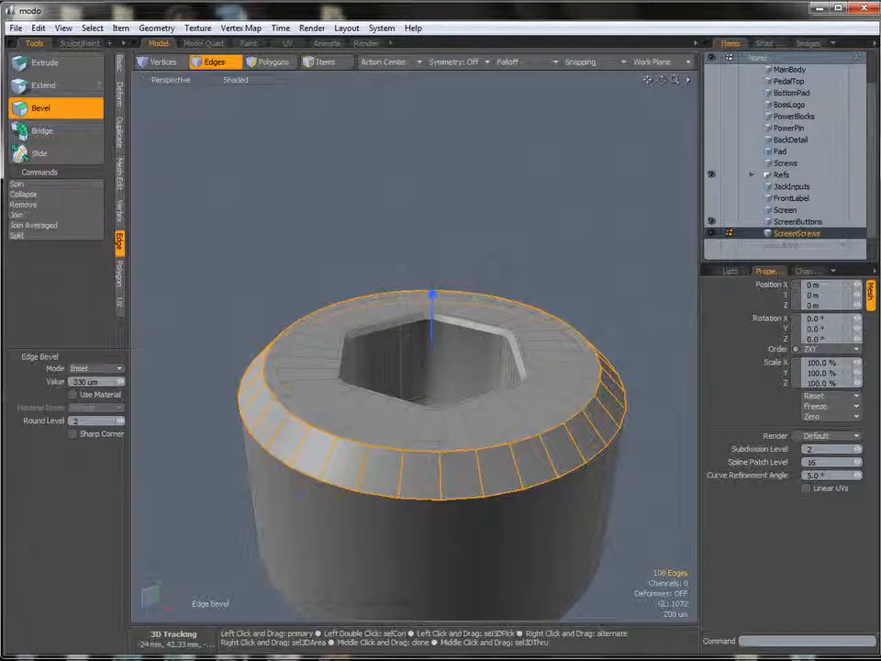
text(2)
key(Return)
drag(432, 303, 432, 317)
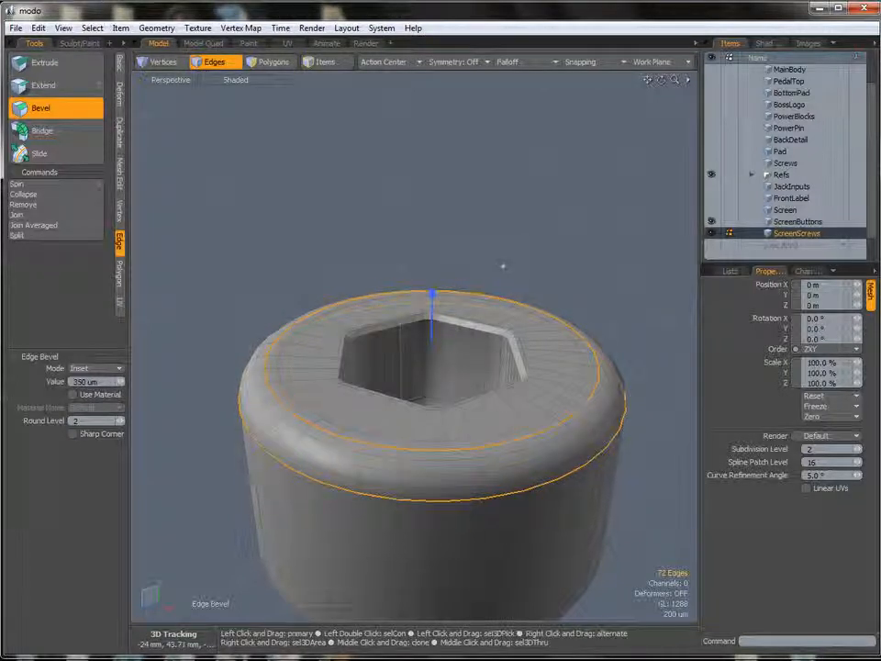
key(space)
click(500, 266)
Cap the hex socket's floor by extending its bottom edge loop and joining the new vertices at their averaged center
scroll(517, 381, down, 5)
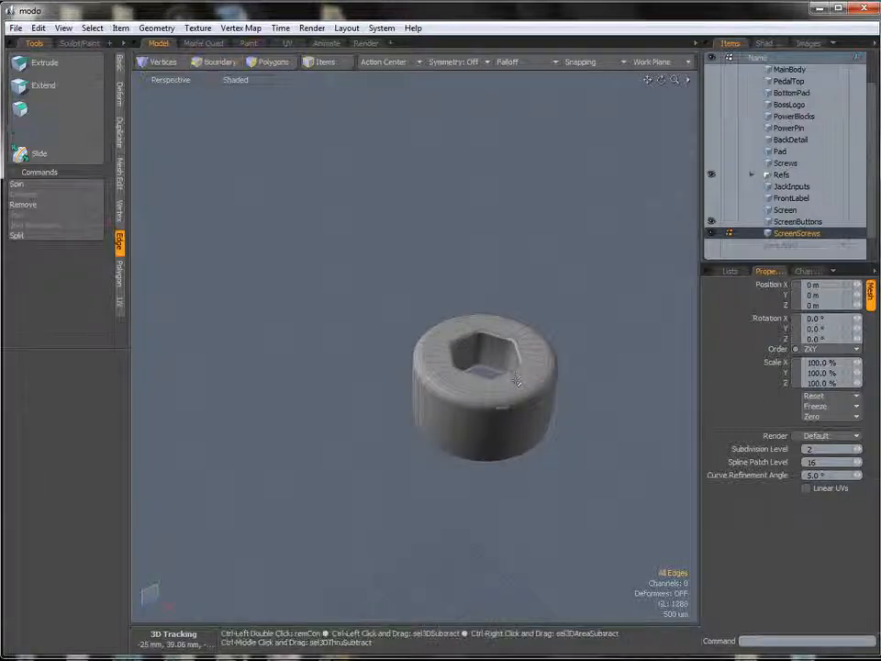
key(2)
alt+drag(517, 381, 556, 401)
scroll(557, 401, up, 6)
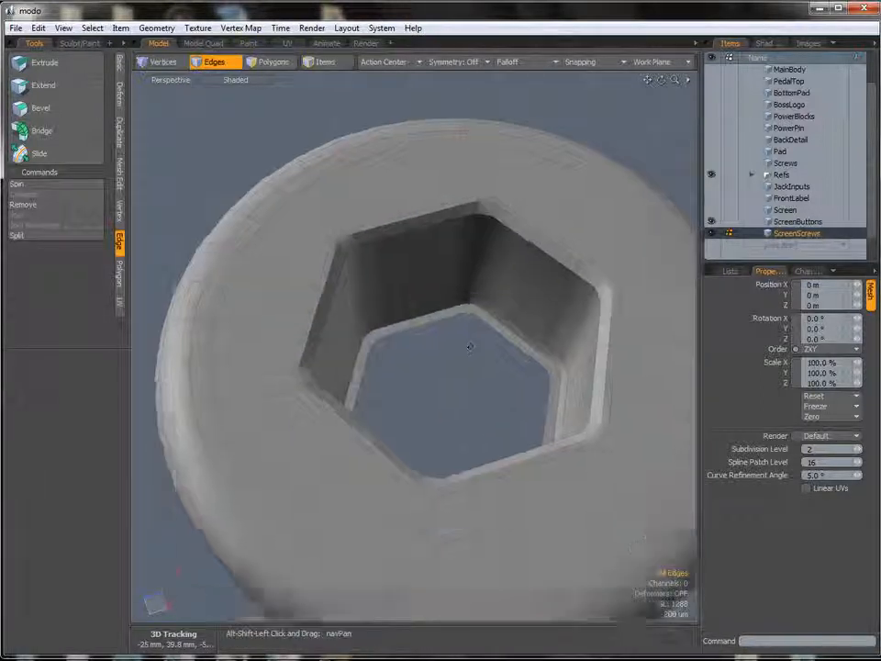
scroll(470, 346, up, 5)
double_click(424, 312)
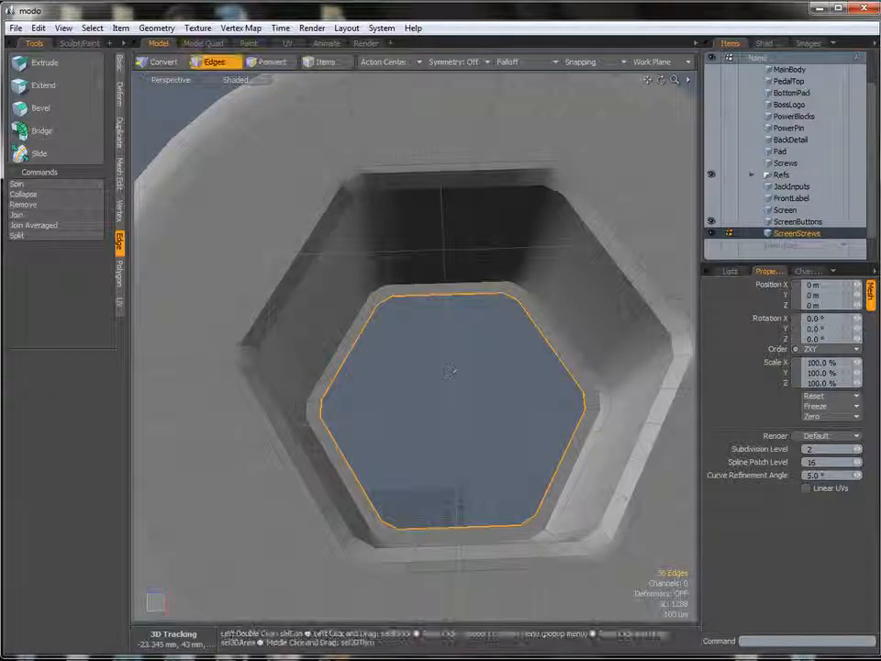
key(x)
drag(449, 368, 443, 378)
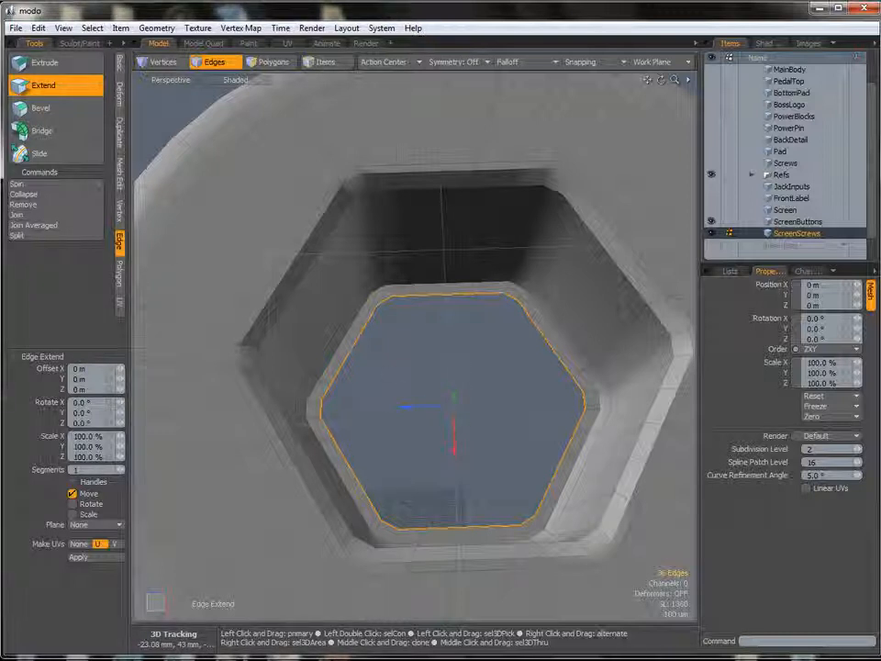
click(120, 215)
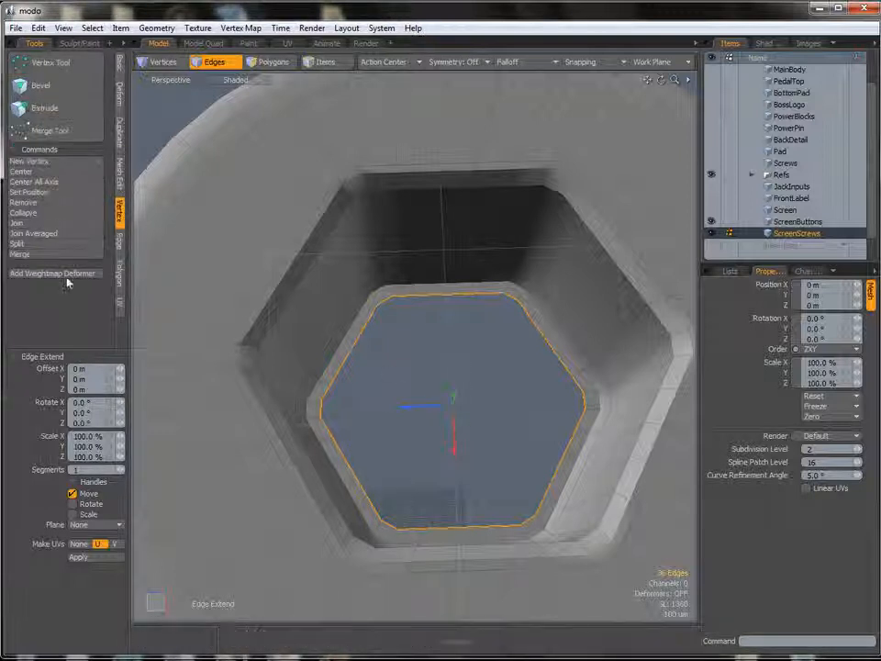
click(59, 235)
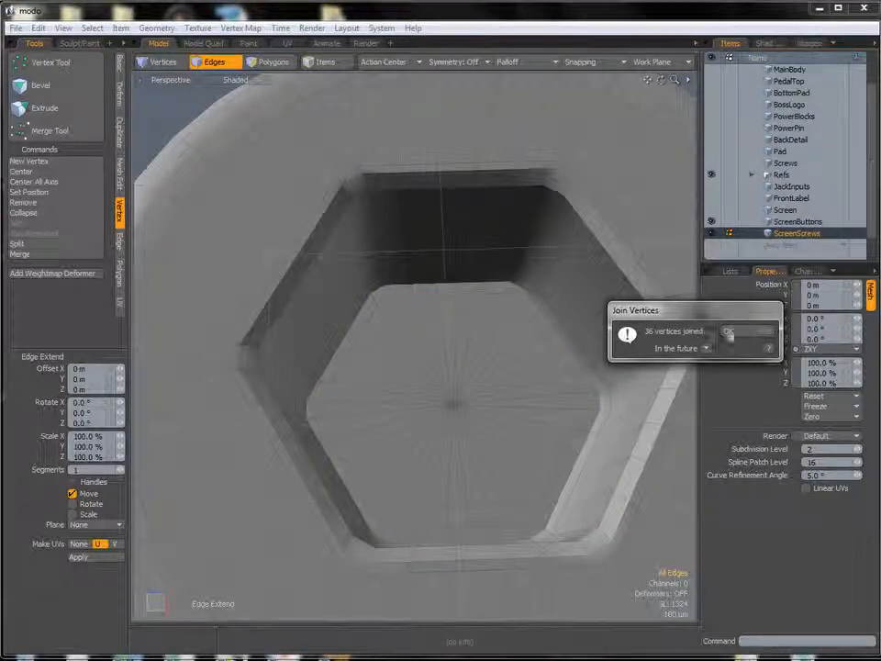
click(729, 335)
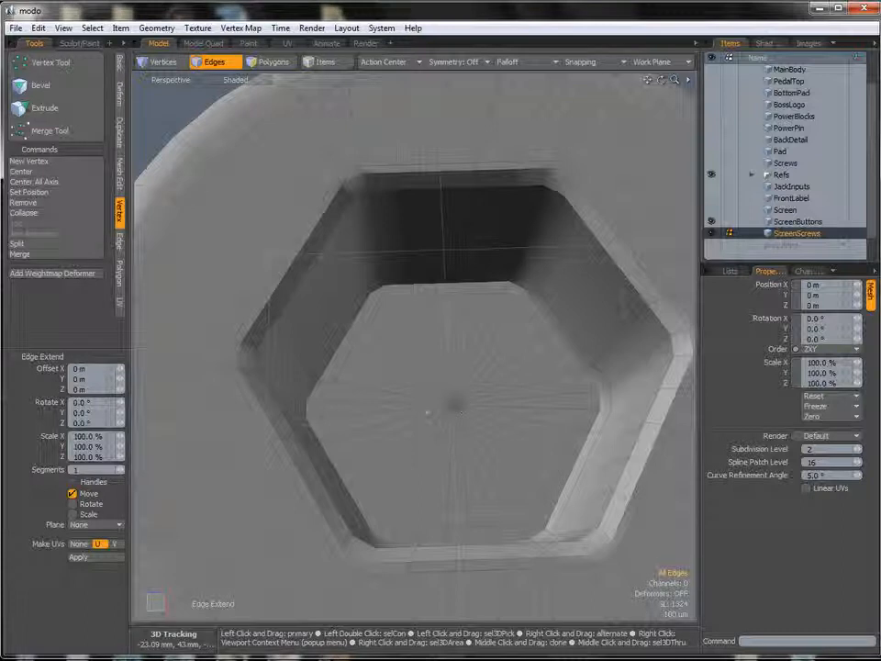
Duplicate the whole screw in the top view and place the copy over the reference's other screw position below
scroll(558, 358, down, 5)
alt+drag(558, 363, 475, 343)
scroll(559, 339, down, 3)
key(3)
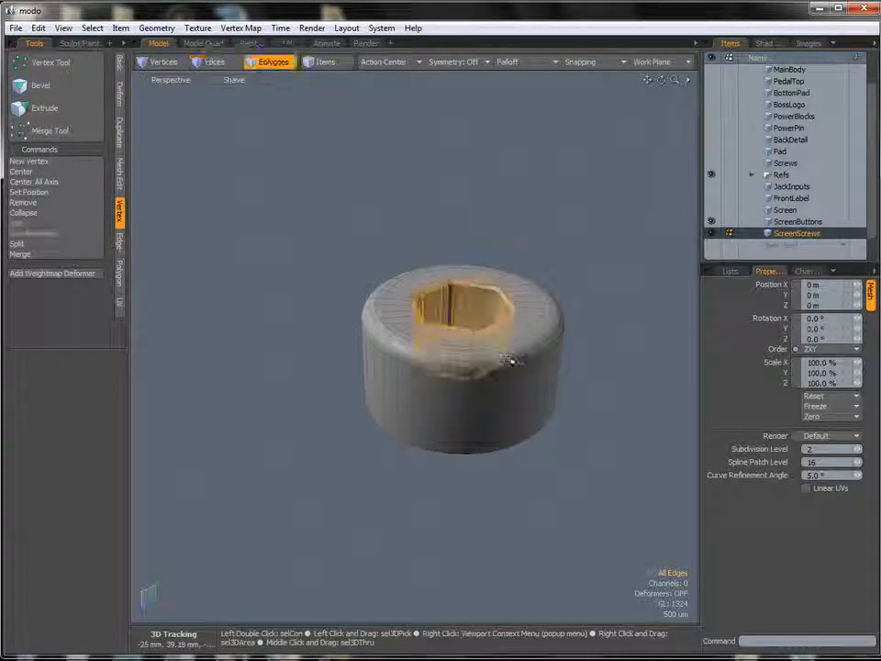
double_click(515, 365)
key(ctrl+space)
click(520, 332)
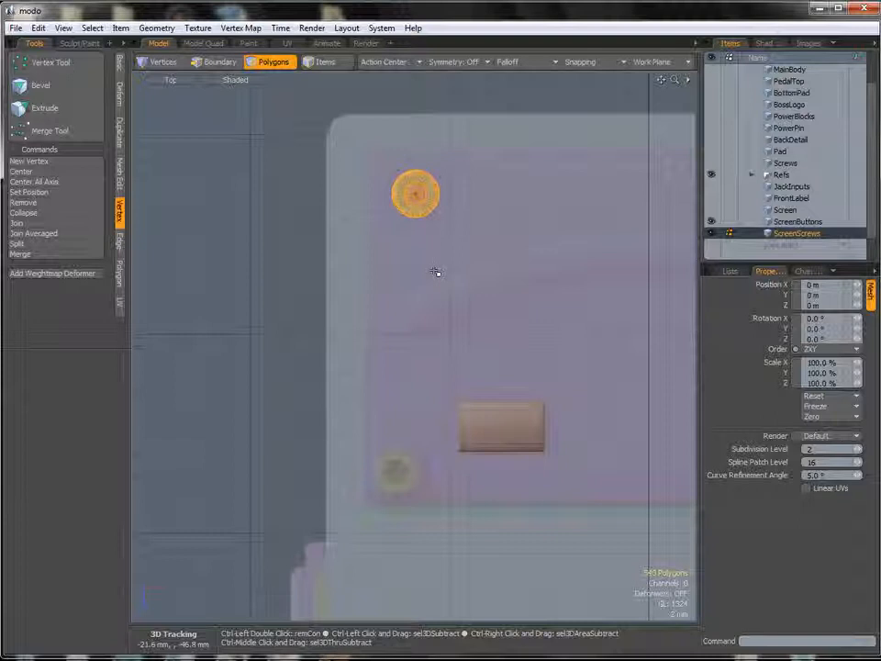
key(w)
drag(482, 265, 470, 528)
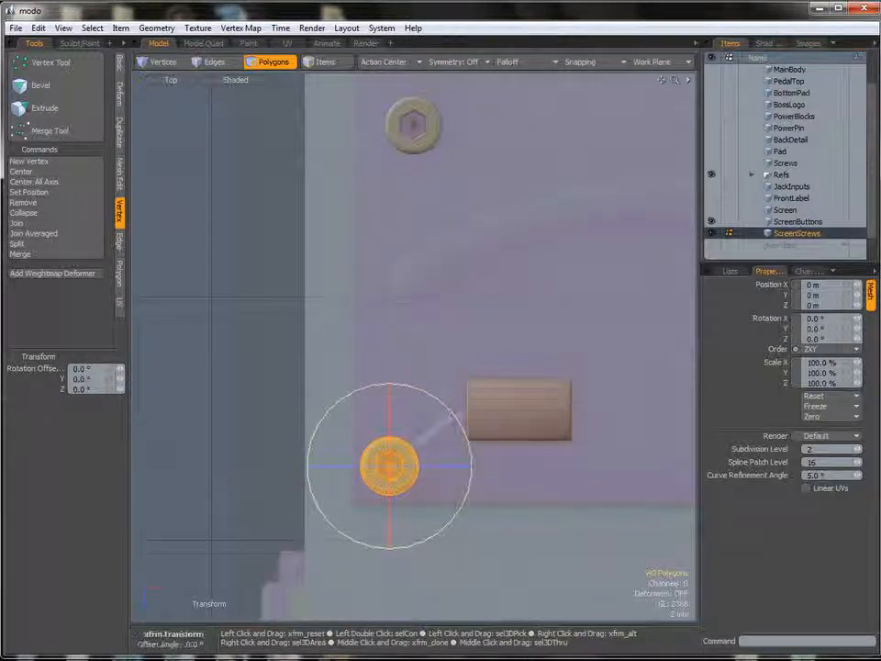
Lower the copied screw by 1.75 mm in the left view so it rests on the Screen plate
key(ctrl+space)
click(458, 413)
ctrl+alt+drag(415, 363, 518, 353)
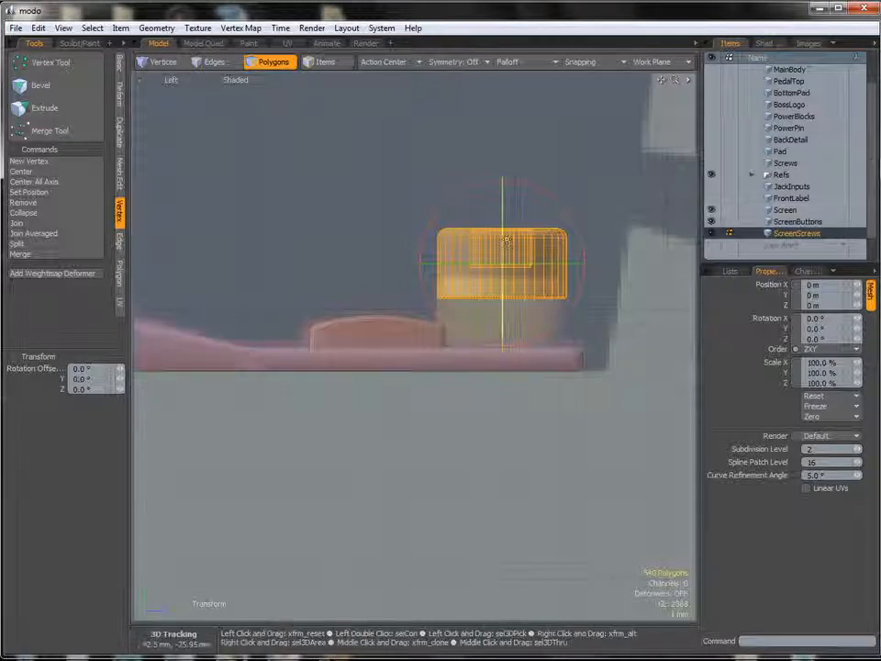
drag(502, 189, 503, 237)
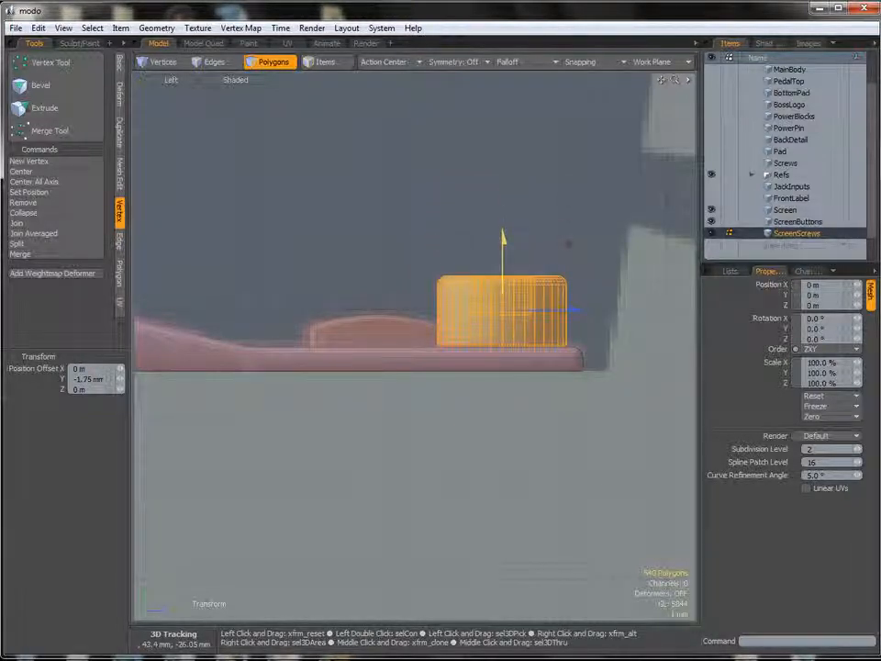
Mirror all connected polygons of the Screen mesh across the X axis to form its other half
key(ctrl+space)
click(557, 285)
ctrl+alt+drag(522, 305, 523, 402)
click(786, 209)
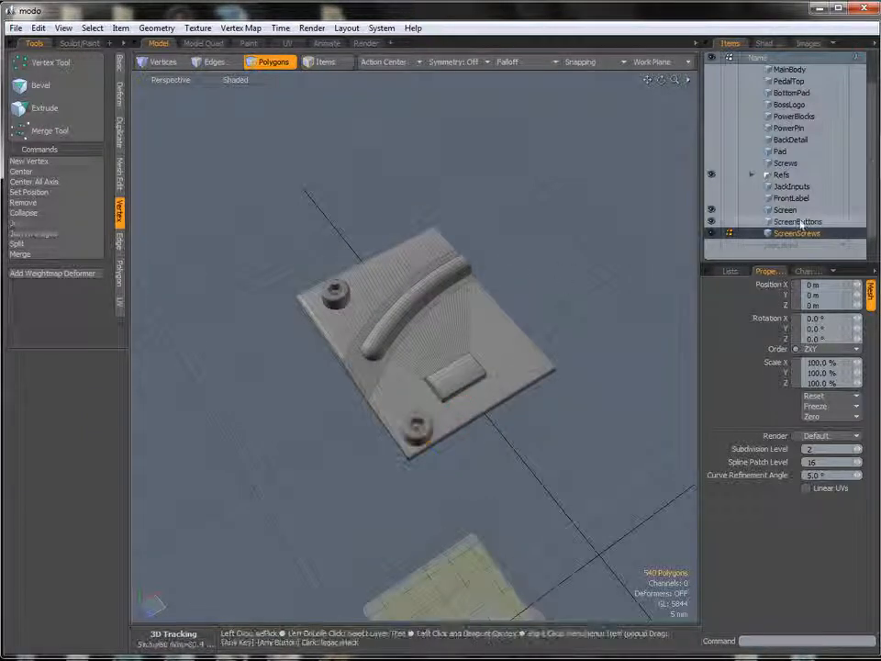
alt+shift+drag(464, 331, 437, 370)
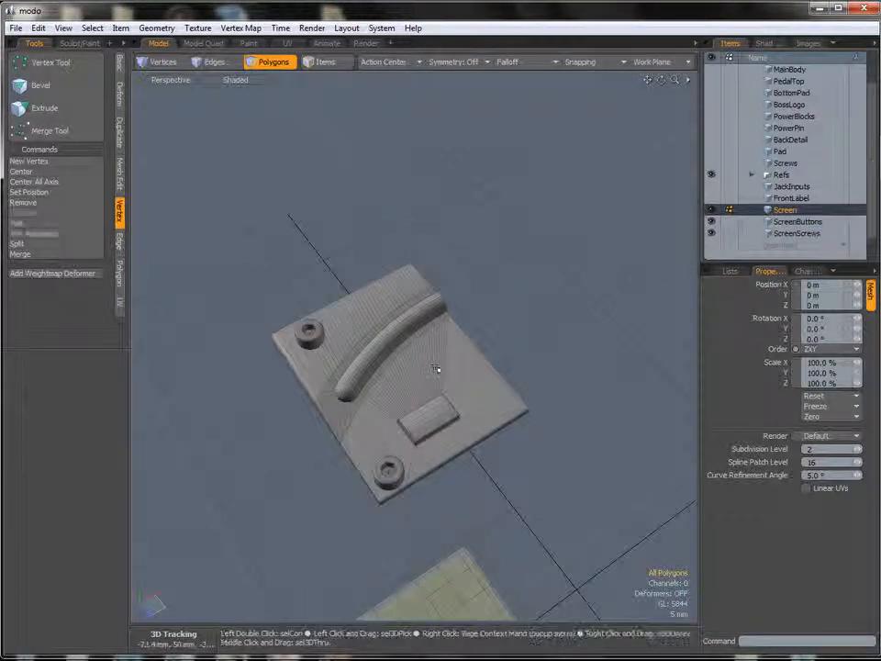
double_click(437, 368)
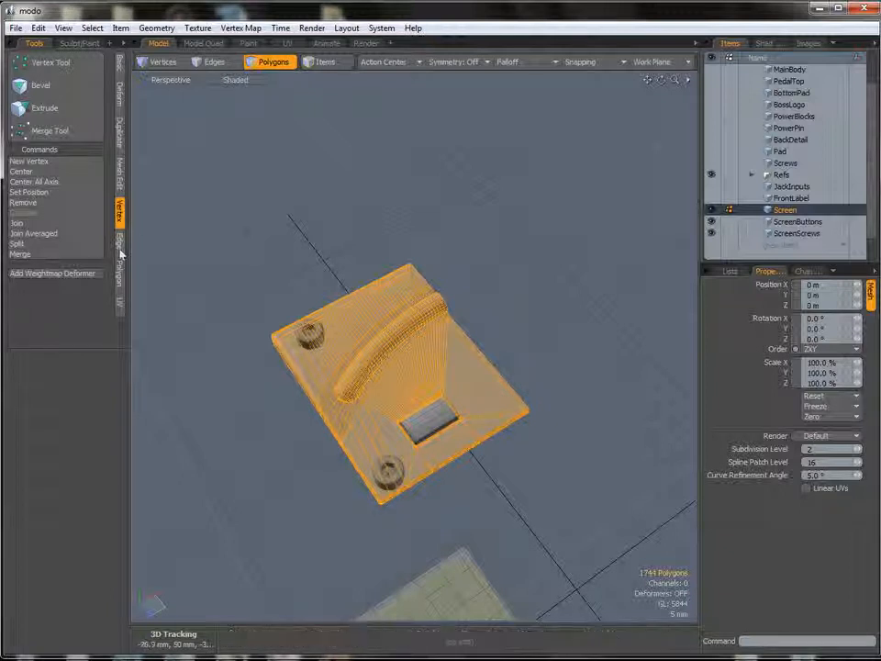
click(118, 134)
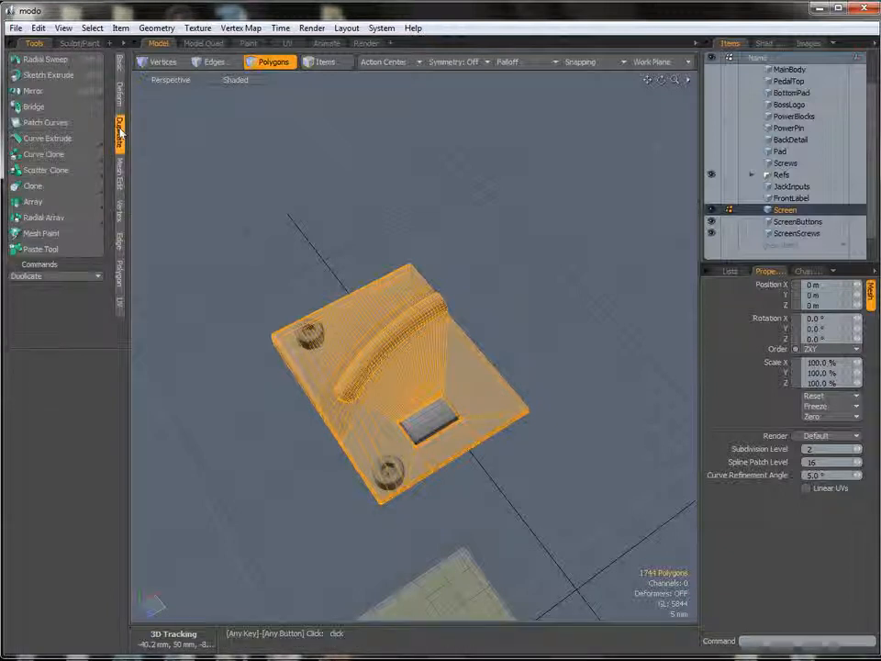
click(41, 93)
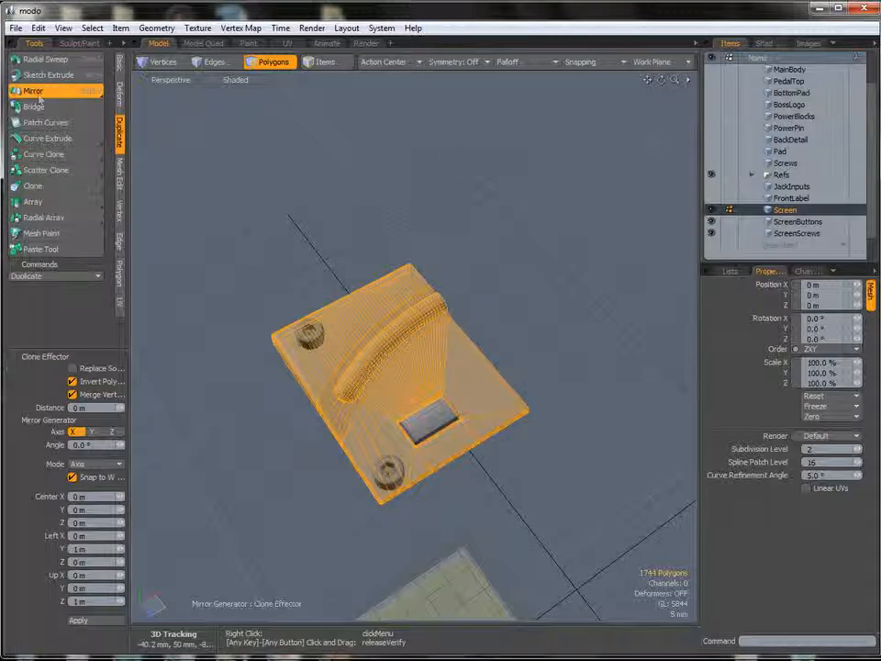
click(79, 622)
key(q)
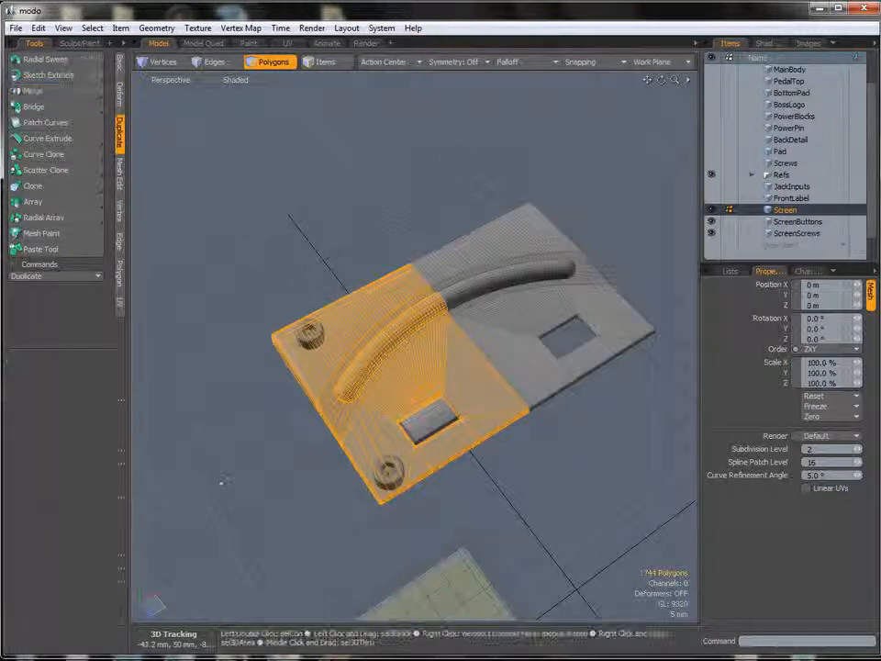
click(220, 482)
Mirror the ScreenButtons mesh's rectangular button across the X axis into the opposite cutout and clear the selection
alt+drag(488, 356, 436, 365)
ctrl+alt+drag(526, 441, 622, 452)
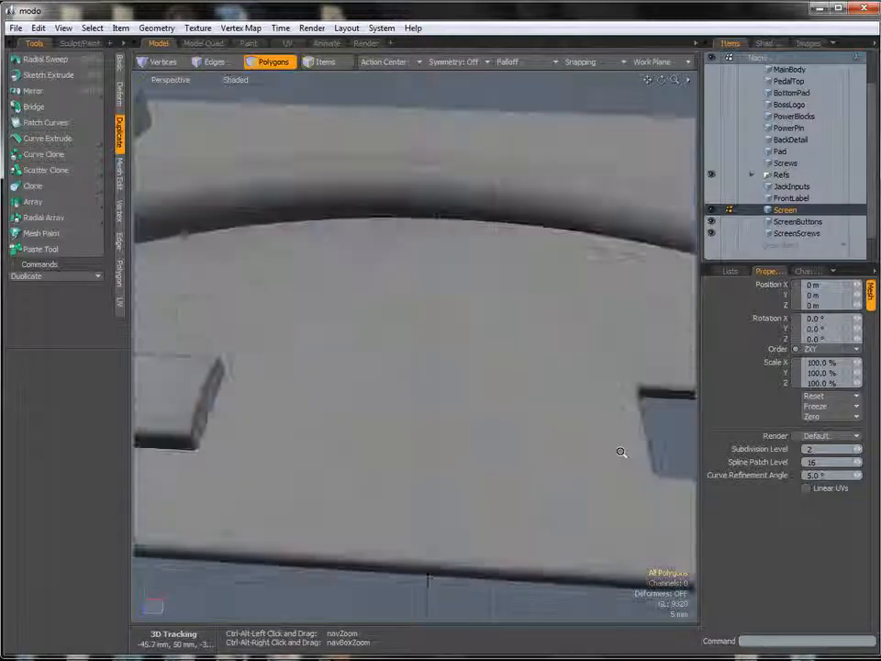
ctrl+alt+drag(576, 425, 369, 399)
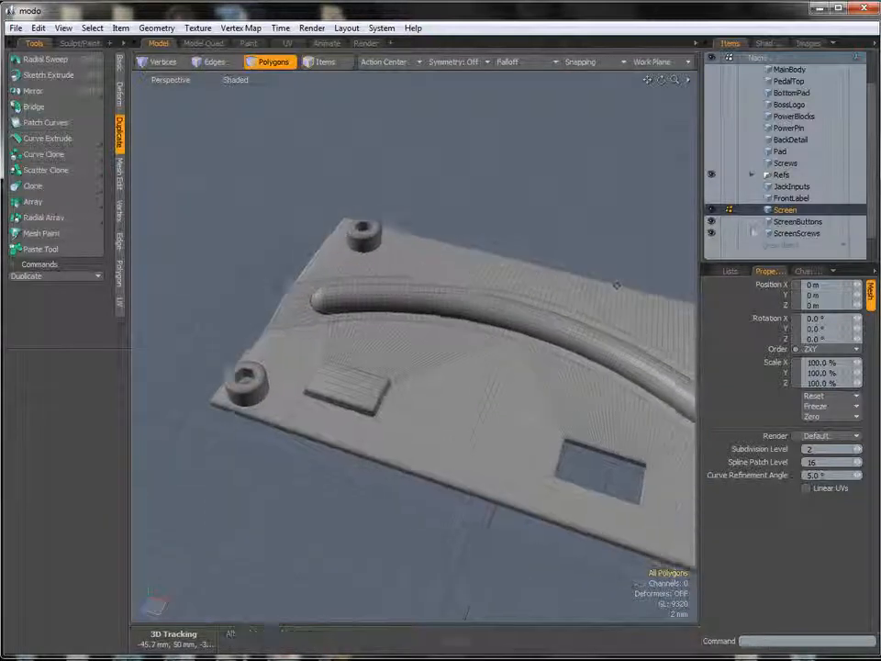
click(780, 222)
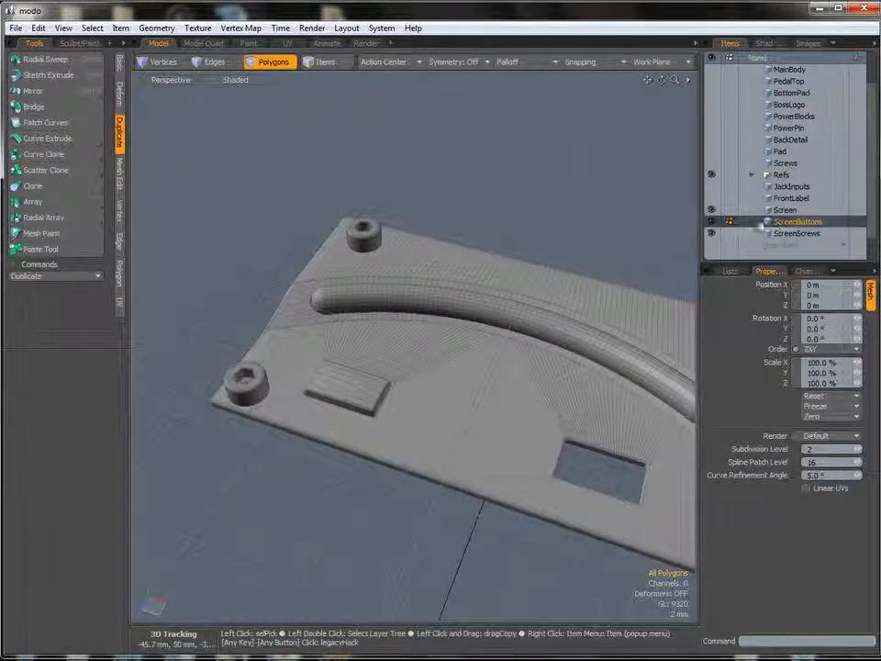
double_click(343, 377)
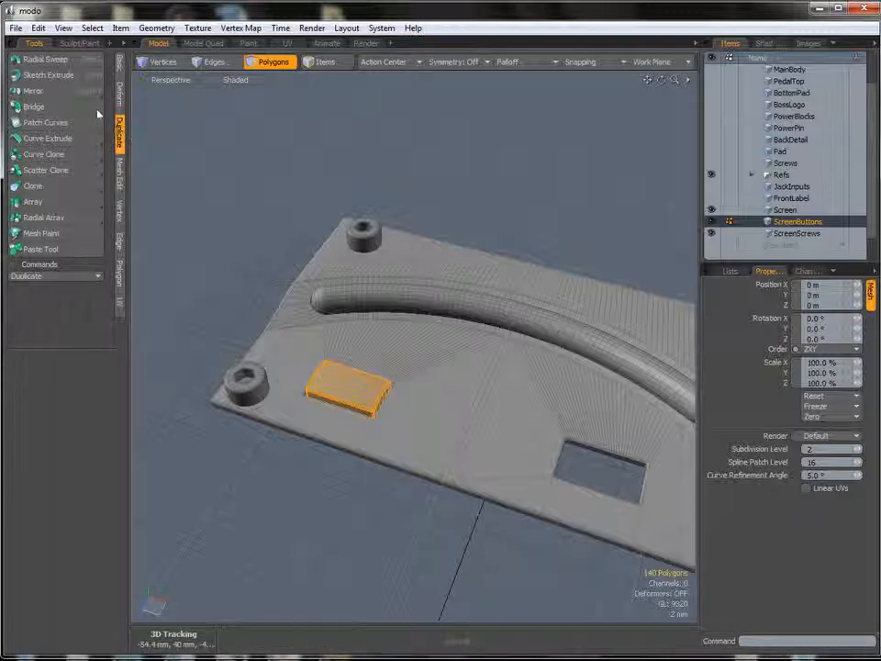
click(75, 92)
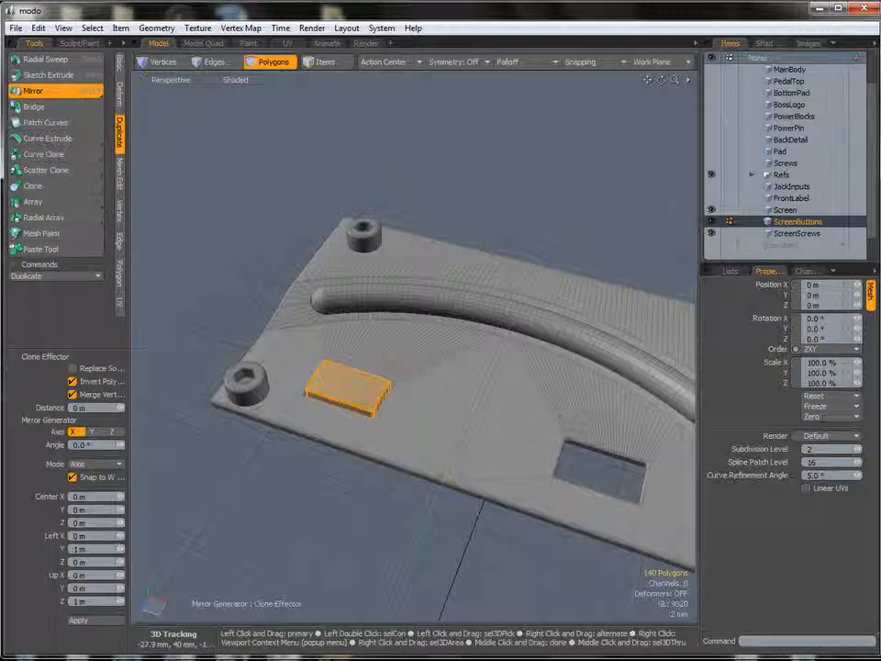
click(108, 622)
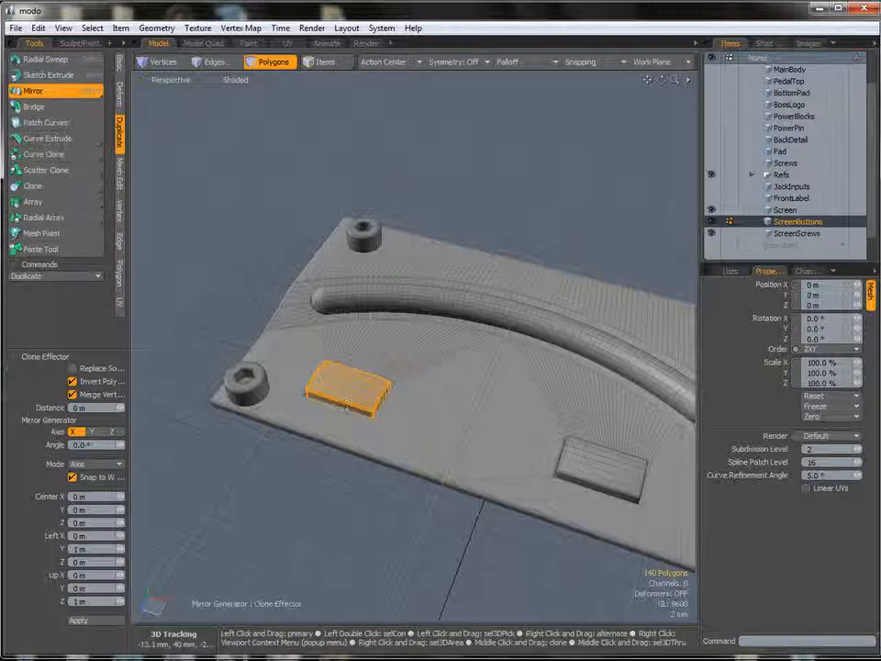
alt+shift+drag(608, 465, 534, 441)
key(space)
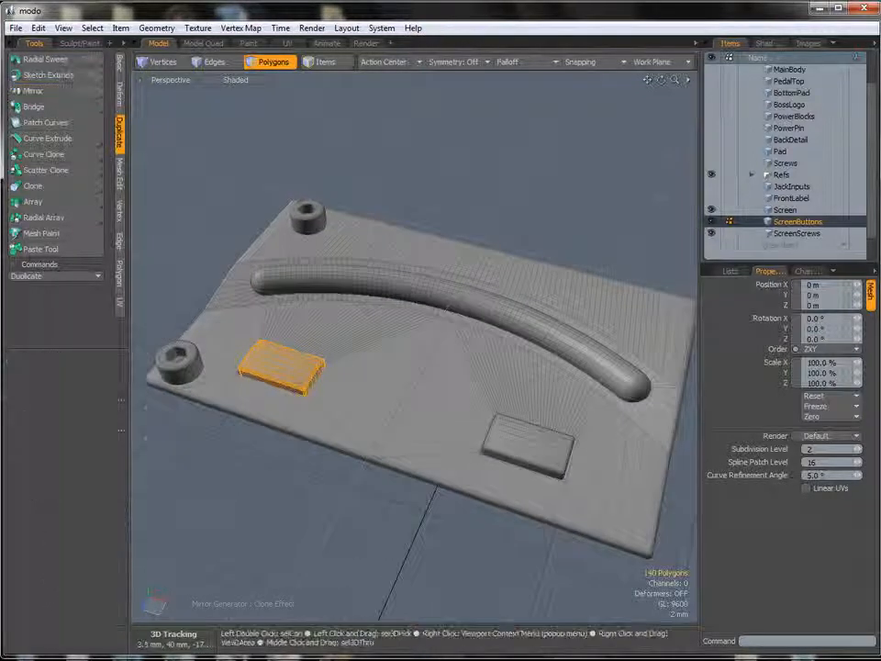
click(422, 447)
Mirror both hex-socket screws of the ScreenScrews mesh across the X axis onto the plate's opposite corners and clear the selection
click(797, 233)
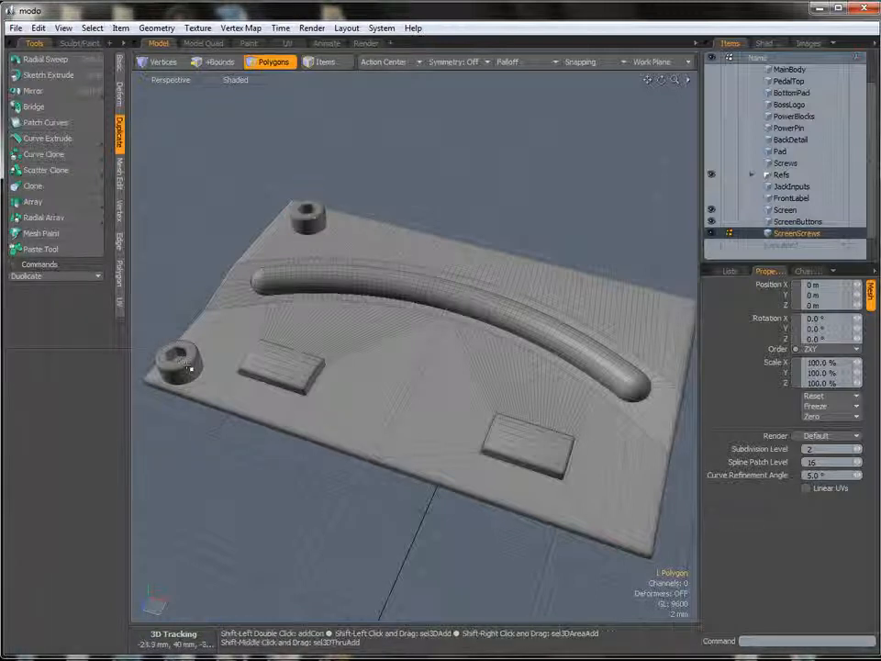
double_click(299, 231)
shift+double_click(193, 365)
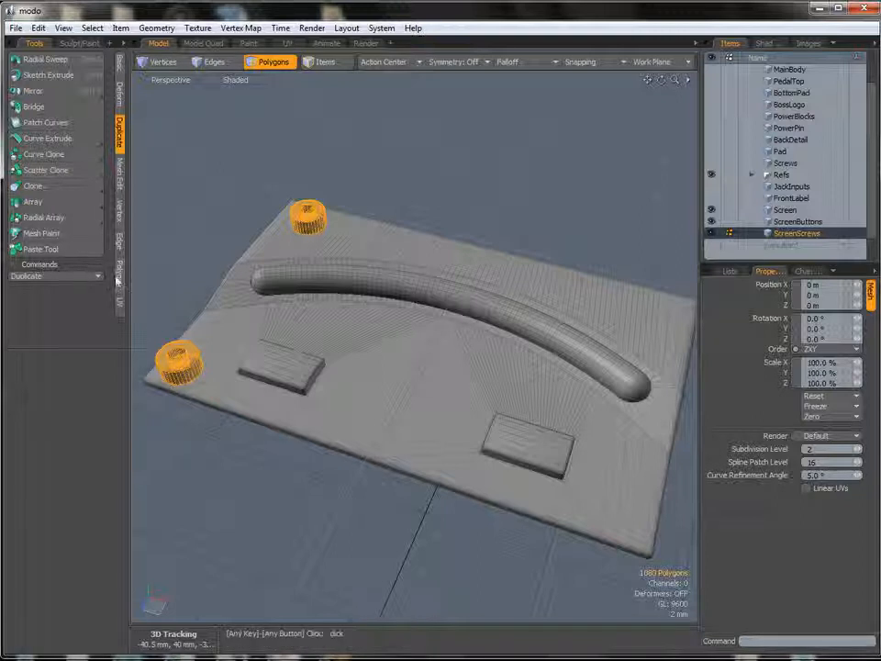
click(67, 92)
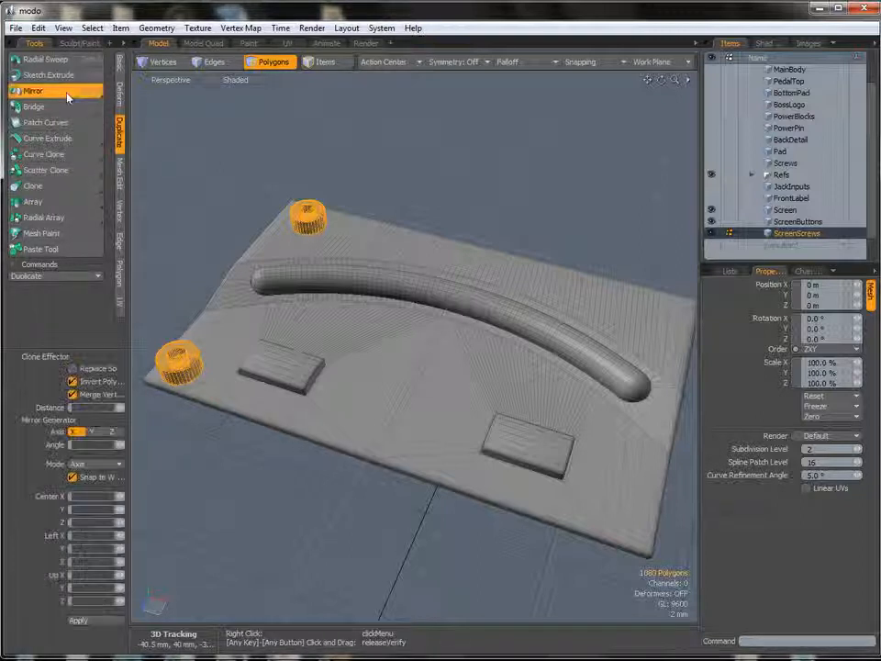
click(105, 620)
key(space)
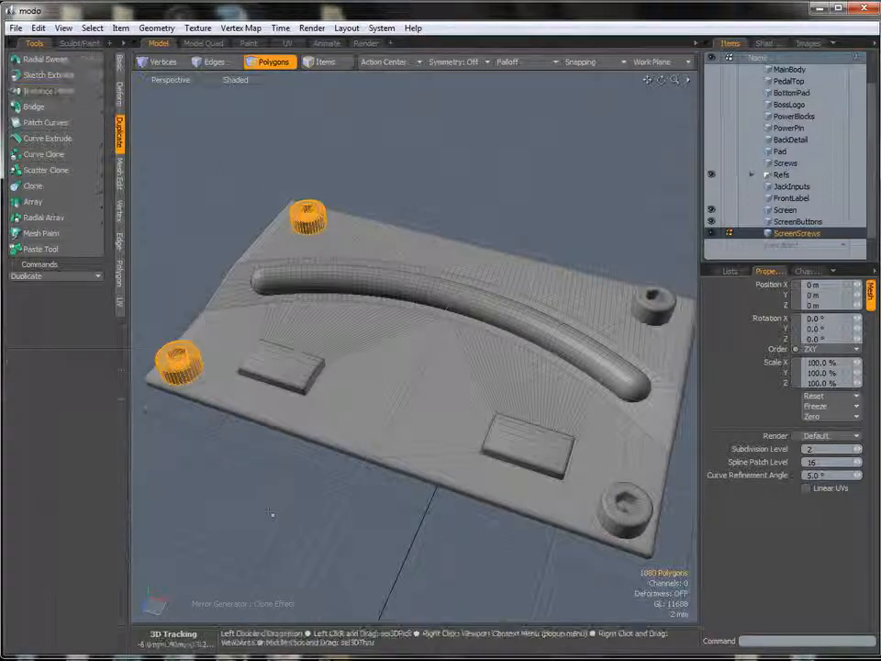
click(273, 514)
Turn on the visibility of all hidden pedal meshes, from MainBody through Screws plus JackInputs and FrontLabel, to show the complete pedal
scroll(388, 405, down, 4)
alt+drag(388, 405, 426, 480)
click(711, 199)
click(711, 188)
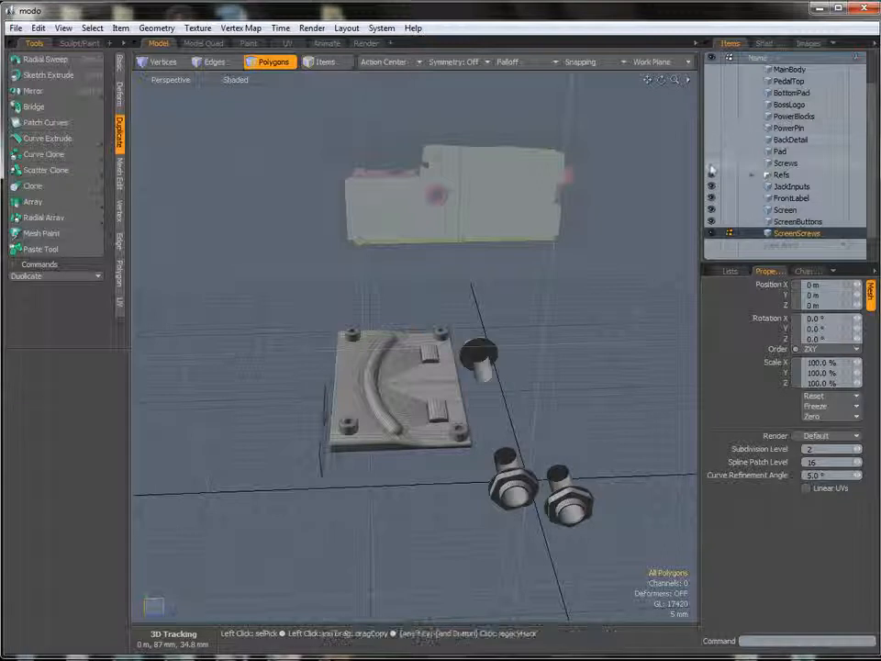
click(712, 164)
click(712, 151)
click(711, 127)
click(712, 116)
click(711, 92)
click(712, 81)
click(713, 81)
click(713, 80)
click(712, 68)
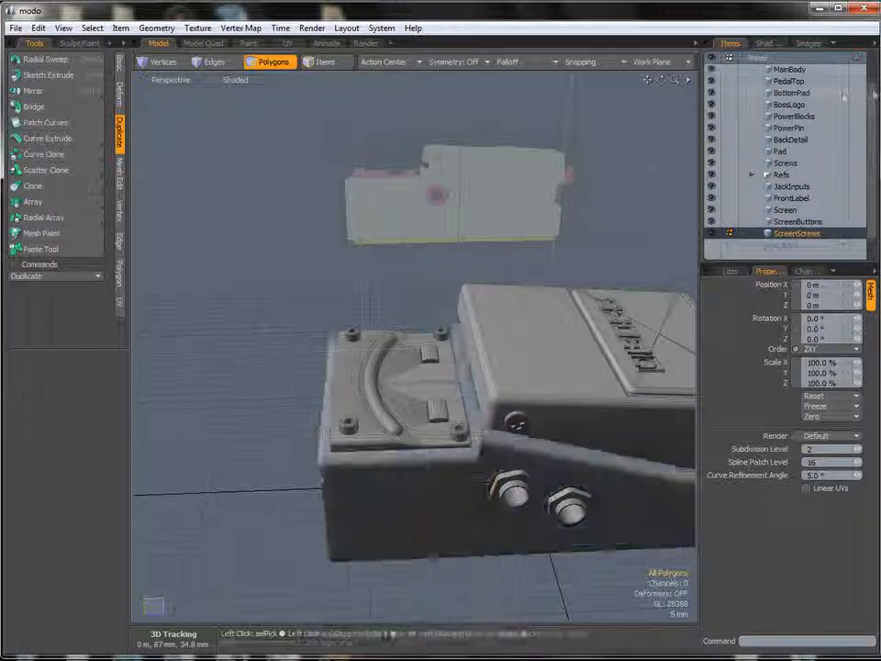
scroll(735, 138, up, 2)
scroll(516, 422, down, 3)
alt+drag(516, 422, 492, 475)
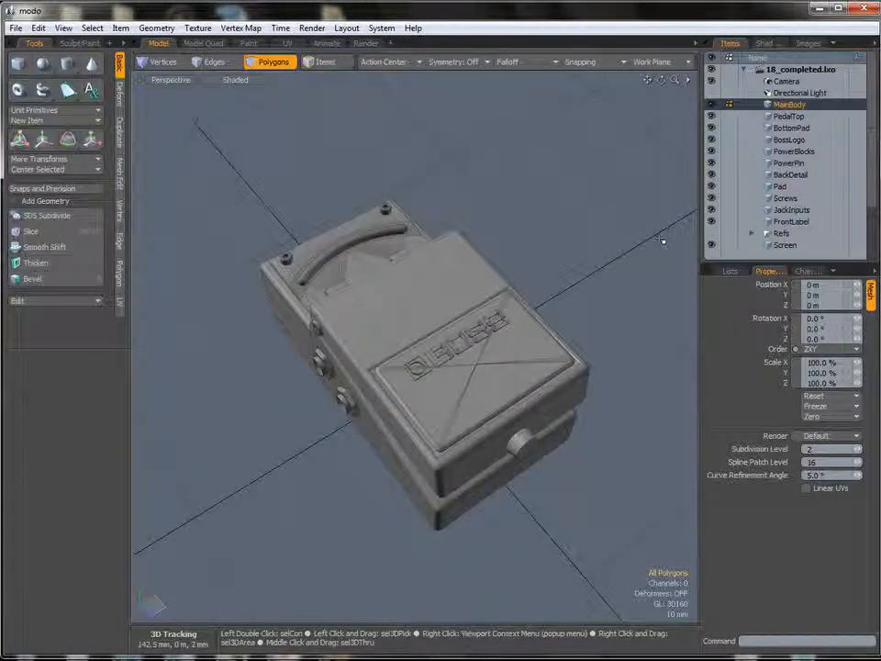
Select every pedal mesh from MainBody through ScreenScrews, leaving out Refs, the camera and the light, and group them under one locator
ctrl+click(788, 117)
ctrl+click(792, 128)
ctrl+click(791, 139)
ctrl+click(801, 150)
ctrl+click(790, 163)
ctrl+click(792, 174)
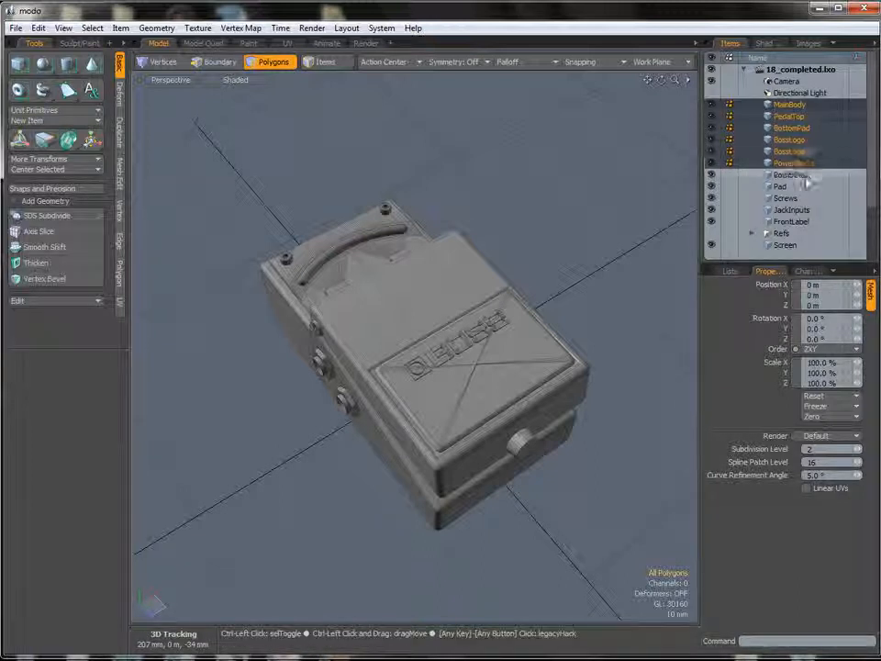
ctrl+click(782, 187)
ctrl+click(787, 197)
ctrl+click(792, 210)
ctrl+click(790, 222)
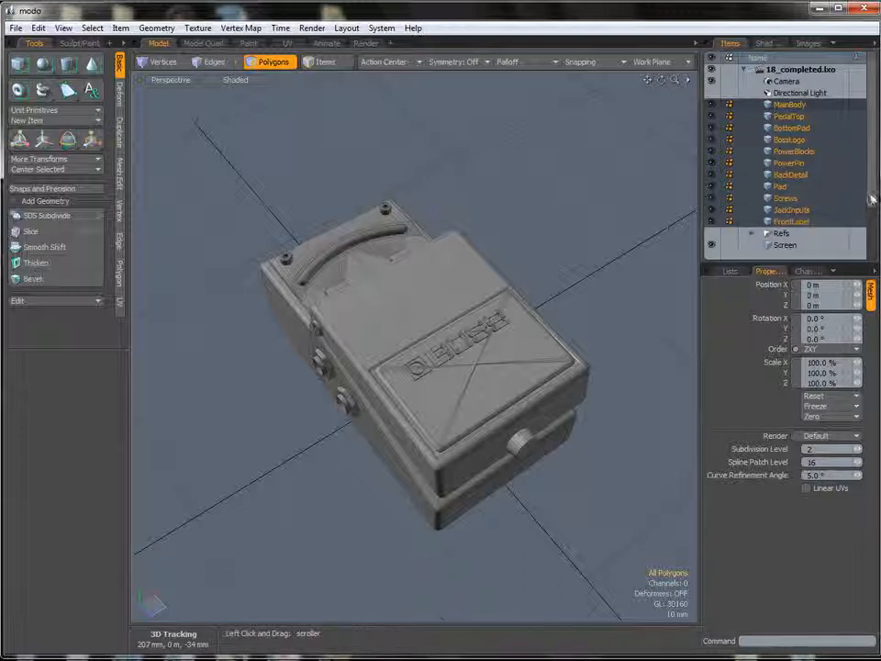
scroll(804, 216, down, 2)
ctrl+click(806, 201)
ctrl+click(803, 211)
ctrl+click(797, 222)
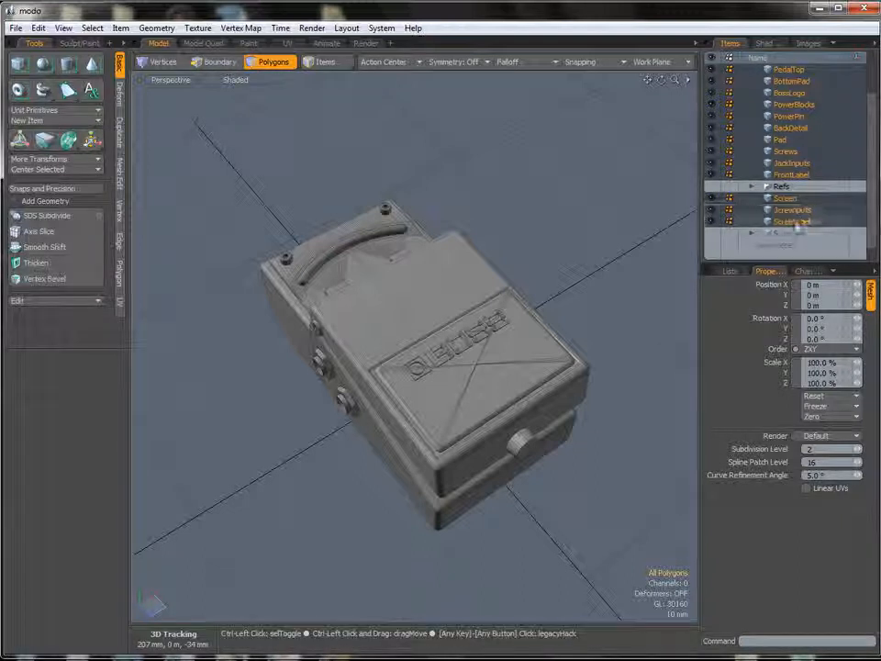
key(ctrl+g)
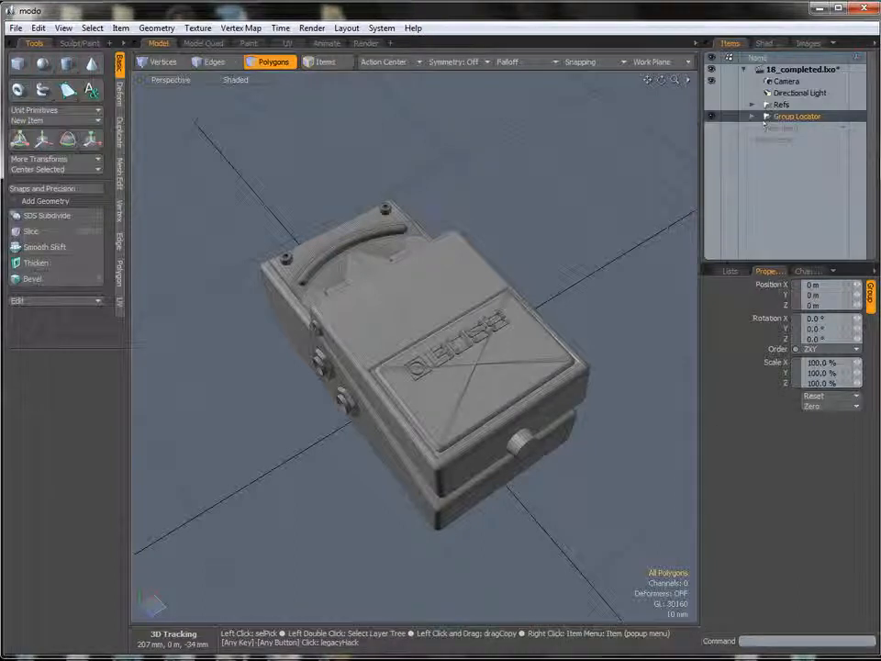
Rename the new group locator as Boss Tu2 and toggle its visibility off and on to check that it controls the whole pedal
right_click(767, 118)
click(781, 117)
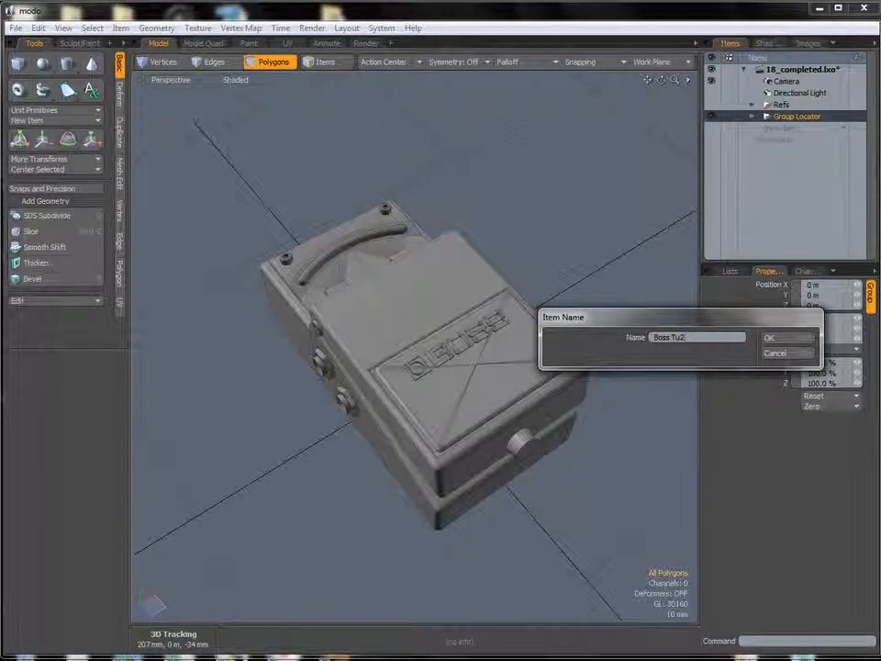
key(Return)
click(711, 118)
click(712, 118)
Activate the Move transform on the Boss Tu2 group
alt+drag(533, 305, 541, 275)
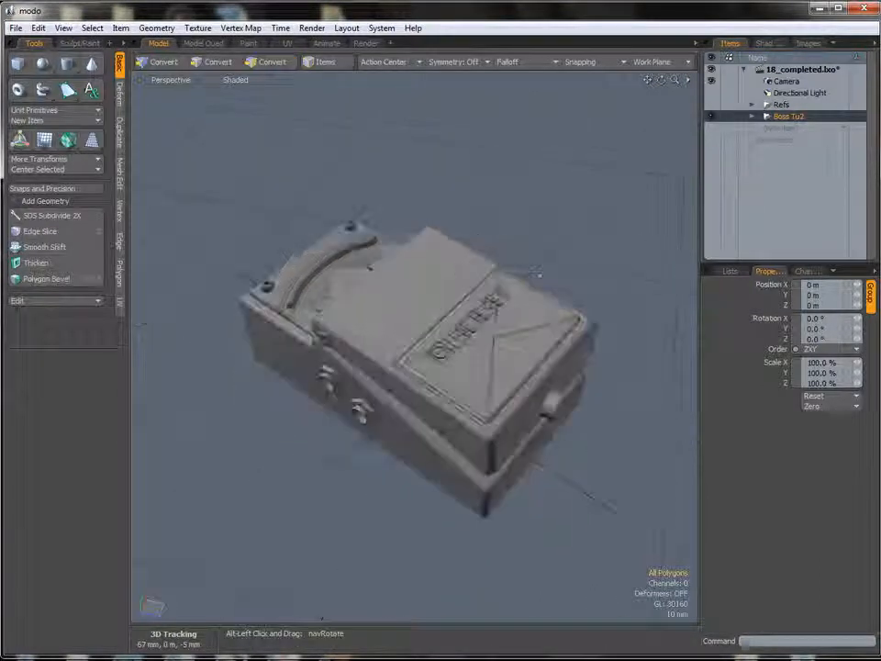
key(w)
alt+drag(417, 315, 437, 280)
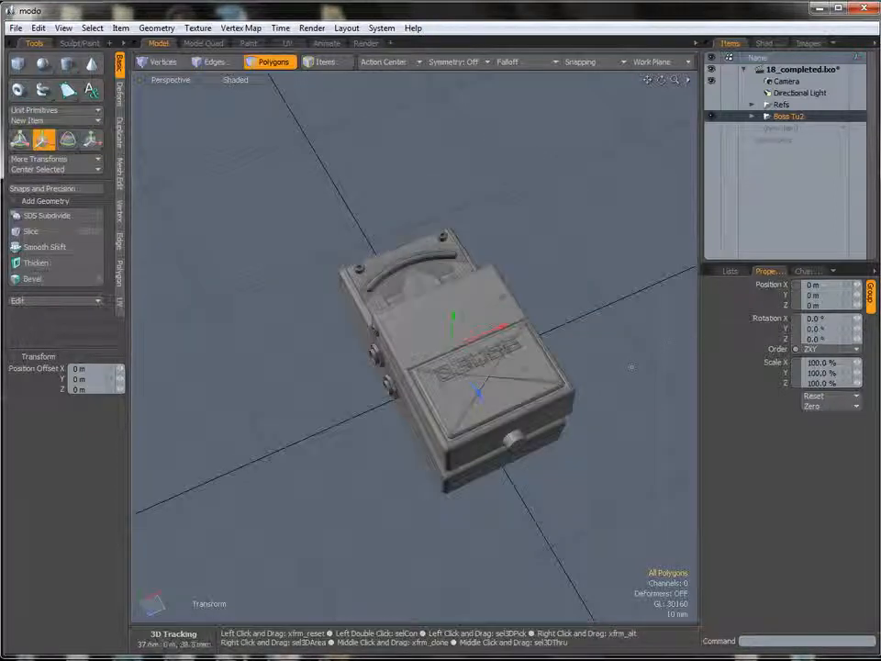